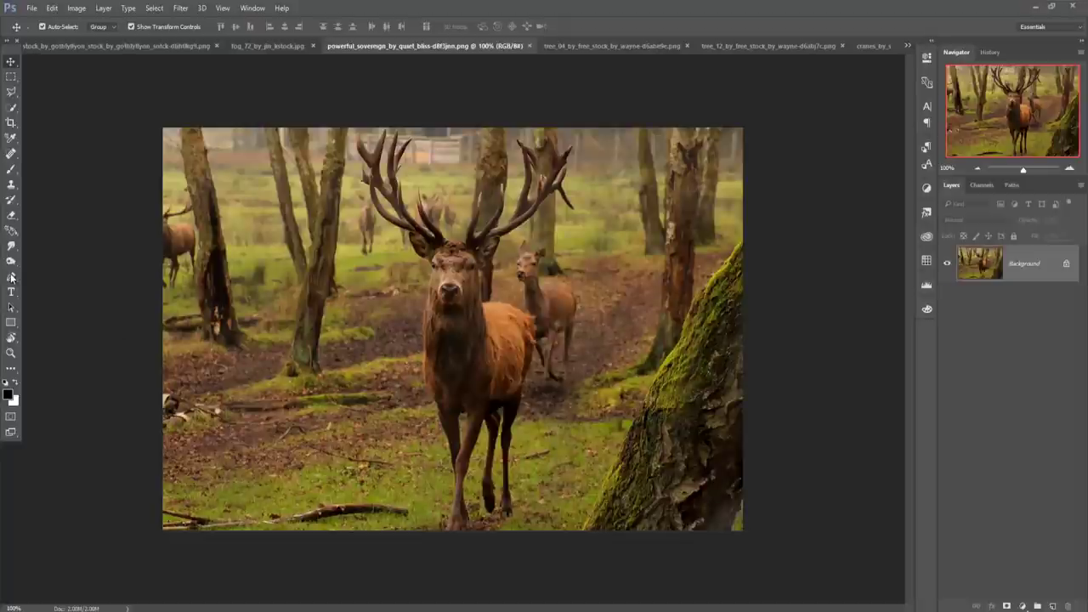
# Start a Pen path at the stag's hoof and trace along the right antler's lower edge
pyautogui.click(11, 278)
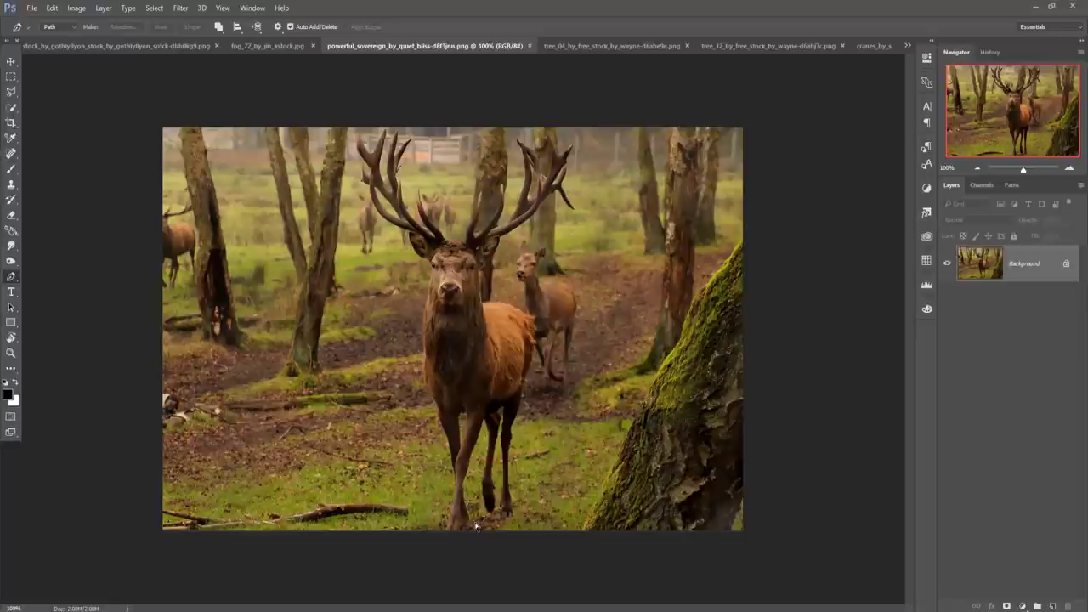
pyautogui.hotkey('ctrl', '+')
pyautogui.hotkey('ctrl', '+')
pyautogui.hotkey('ctrl', '+')
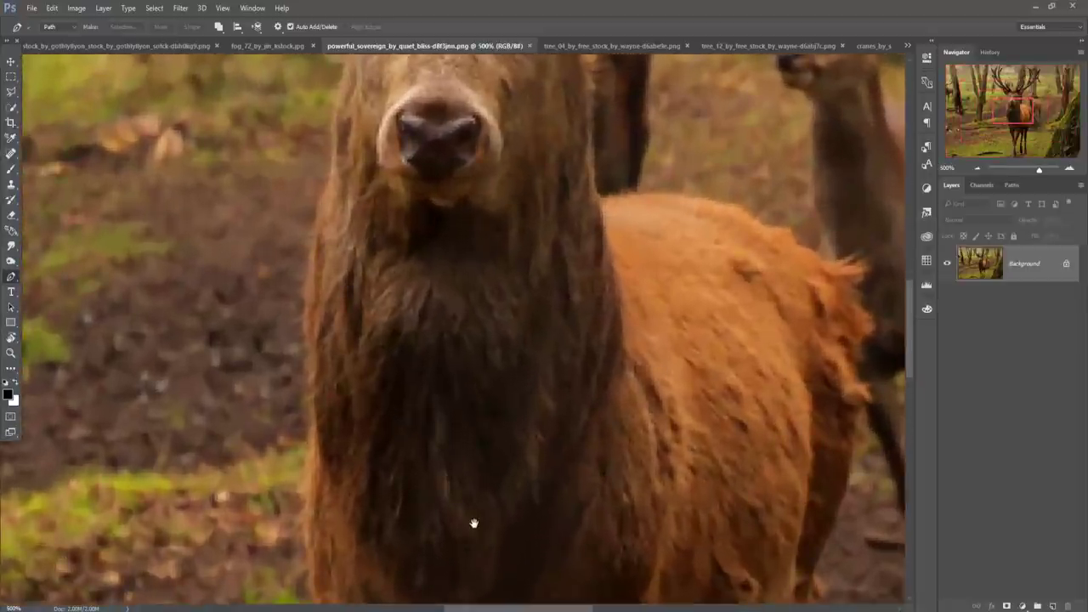
pyautogui.scroll(-5, 479, 535)
pyautogui.scroll(-5, 503, 274)
pyautogui.scroll(-3, 515, 393)
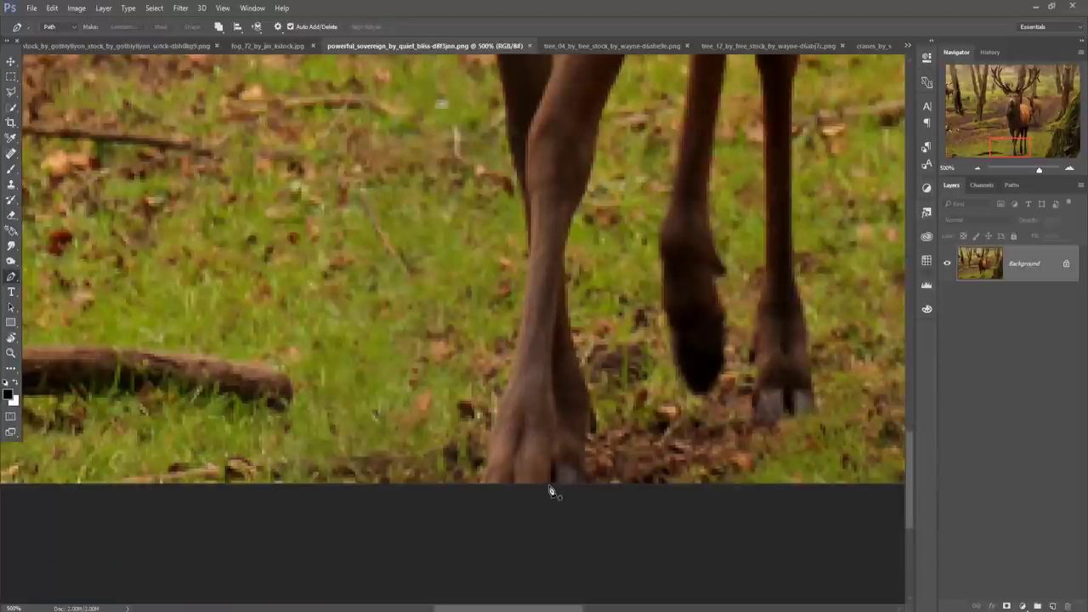
pyautogui.click(523, 488)
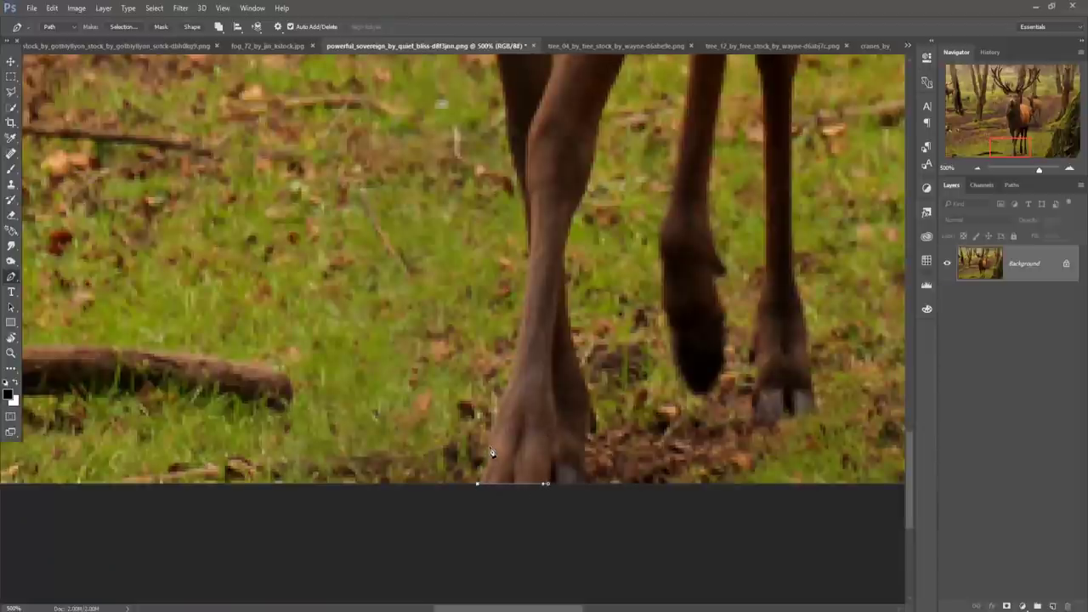
pyautogui.scroll(5, 501, 82)
pyautogui.scroll(5, 501, 83)
pyautogui.scroll(5, 502, 83)
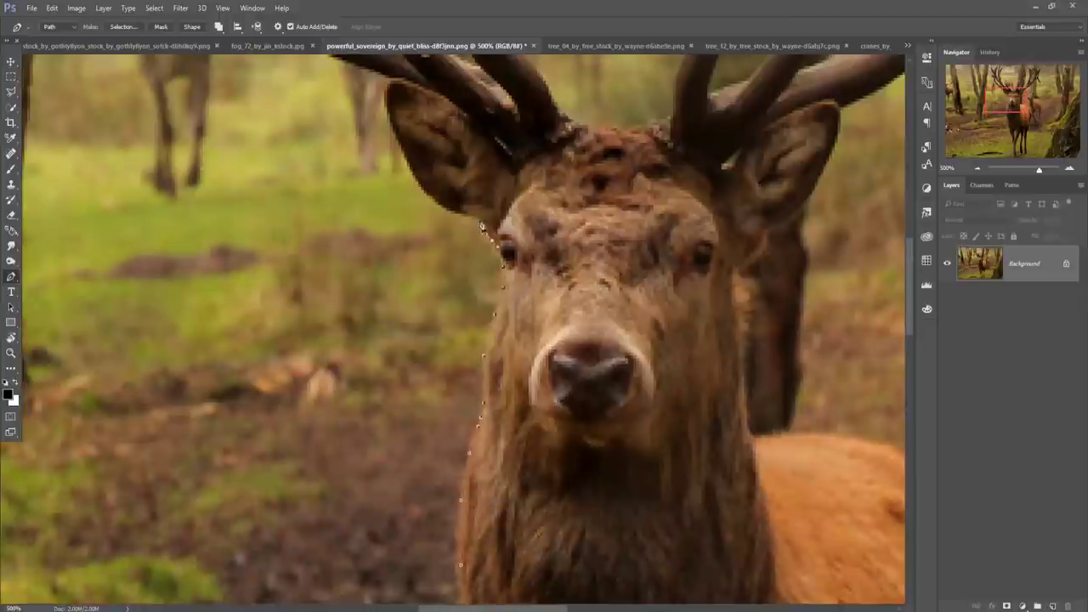
pyautogui.scroll(5, 437, 194)
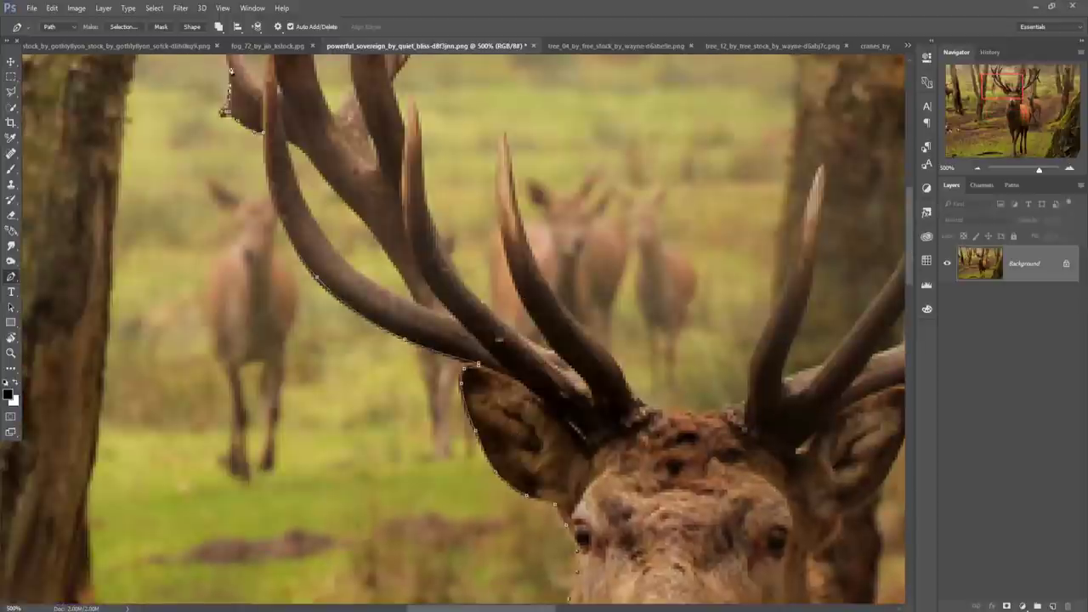
pyautogui.scroll(5, 261, 145)
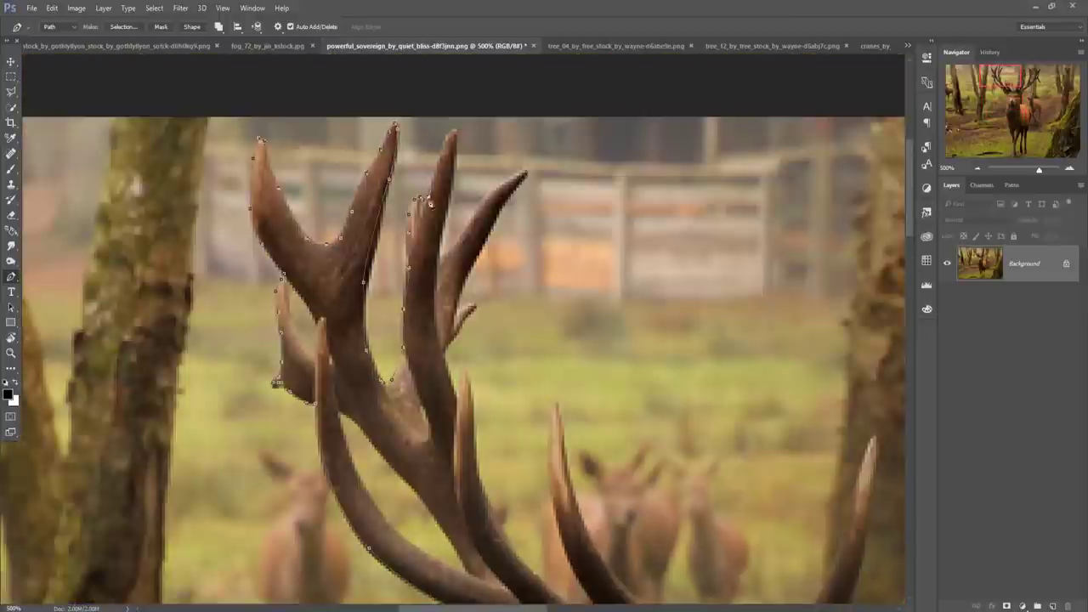
pyautogui.moveTo(524, 175); pyautogui.dragTo(463, 333)
pyautogui.scroll(-5, 528, 576)
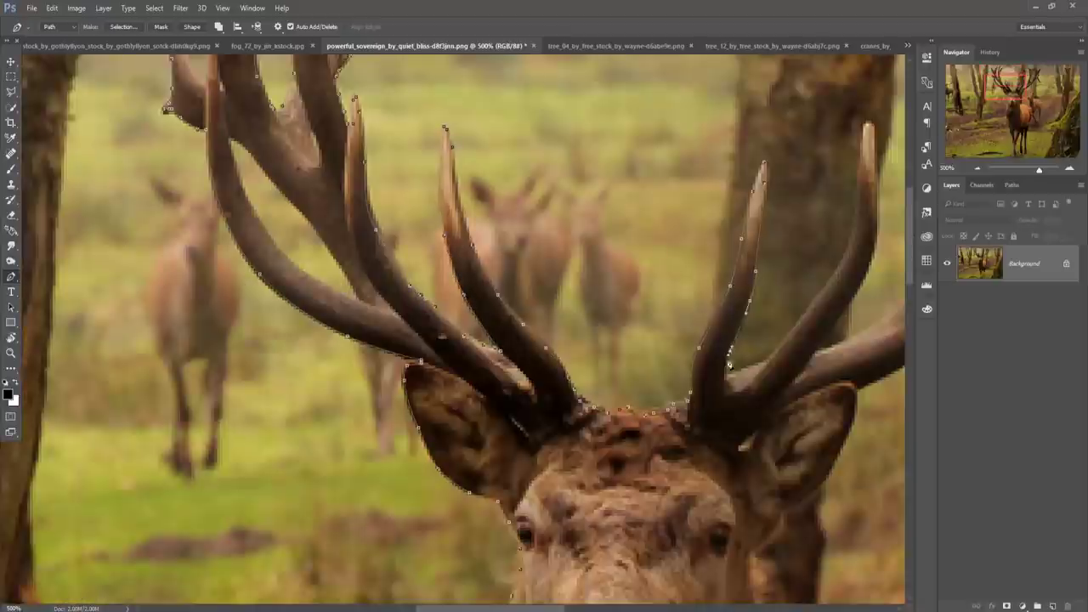
# Continue the pen path around the upper-right antlers and the lower antler tine
pyautogui.moveTo(873, 144); pyautogui.dragTo(585, 317)
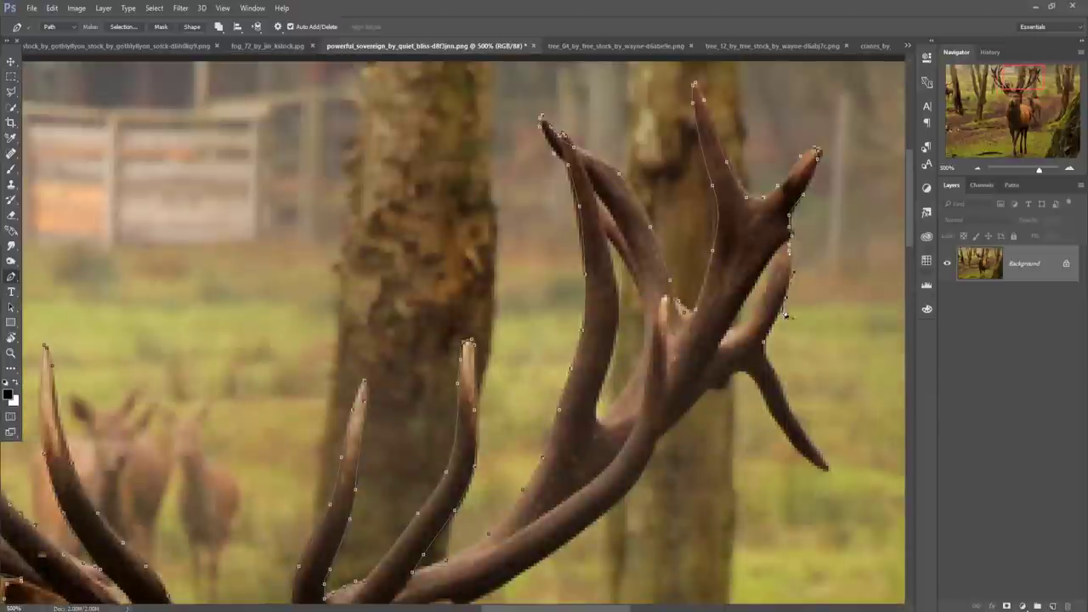
pyautogui.moveTo(785, 314); pyautogui.dragTo(532, 255)
pyautogui.scroll(-3, 384, 396)
pyautogui.hscroll(-3, 384, 396)
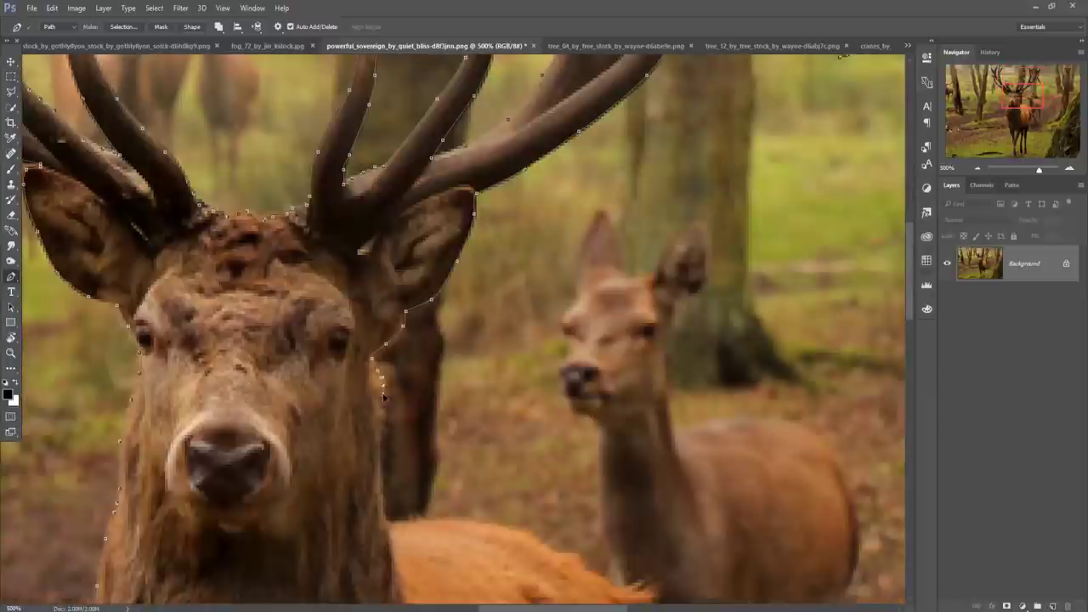
pyautogui.scroll(-3, 583, 562)
pyautogui.scroll(-3, 607, 377)
pyautogui.scroll(-3, 594, 97)
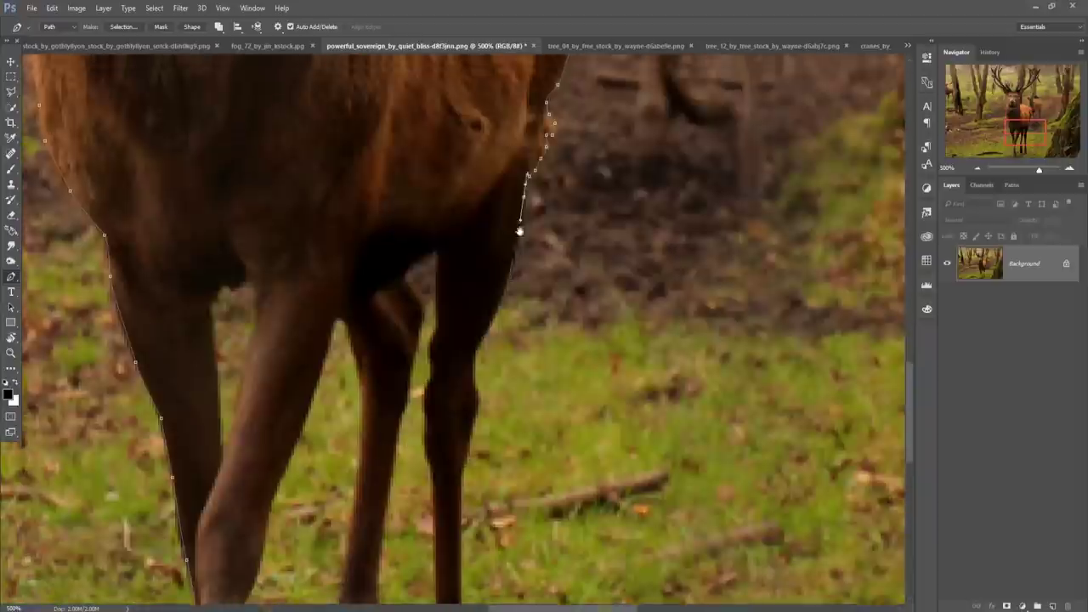
pyautogui.scroll(-1, 520, 231)
pyautogui.scroll(-3, 463, 470)
# Add anchor points along the legs' inner edges and around the middle hoof
pyautogui.click(502, 518)
pyautogui.click(459, 204)
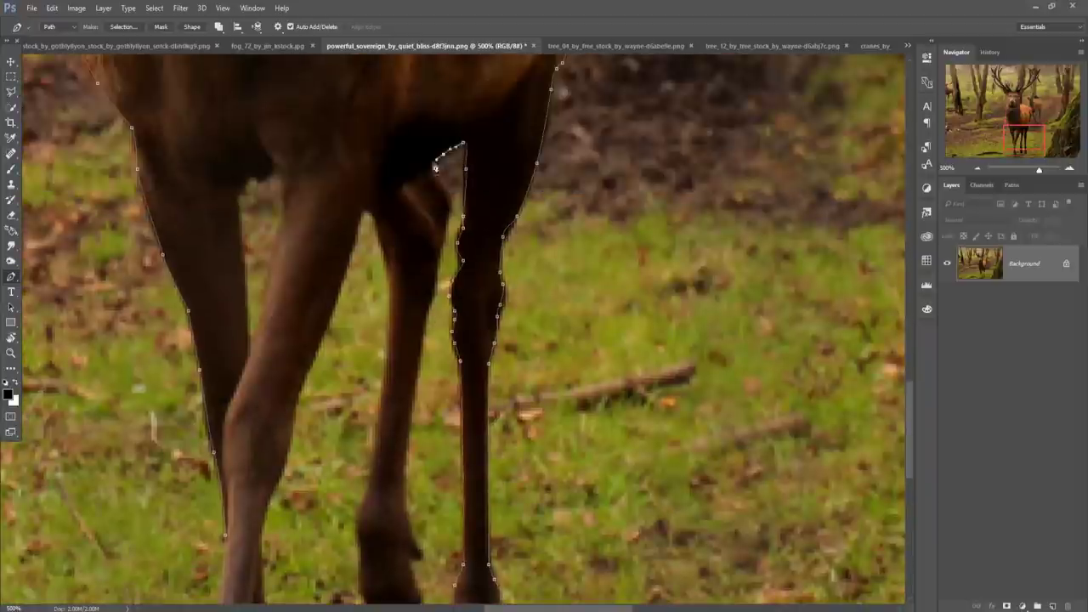
pyautogui.scroll(2, 458, 204)
pyautogui.click(409, 527)
pyautogui.scroll(-3, 409, 526)
pyautogui.click(353, 425)
pyautogui.scroll(2, 353, 425)
pyautogui.click(272, 442)
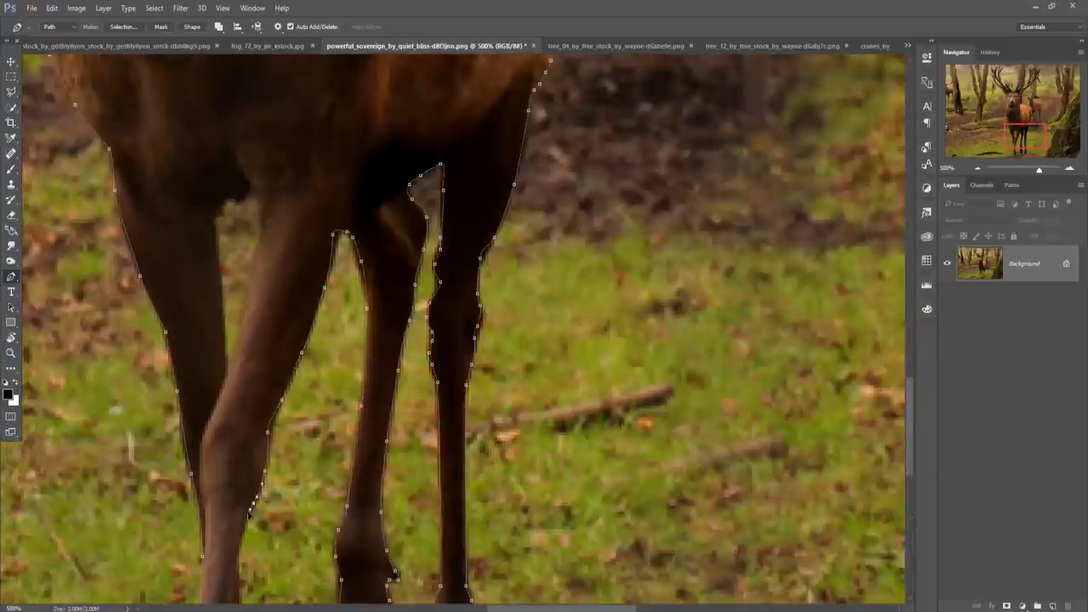
pyautogui.scroll(-2, 272, 442)
pyautogui.click(331, 442)
# Convert the closed stag path into a selection with 0-pixel feather
pyautogui.hotkey('ctrl', '0')
pyautogui.rightClick(481, 344)
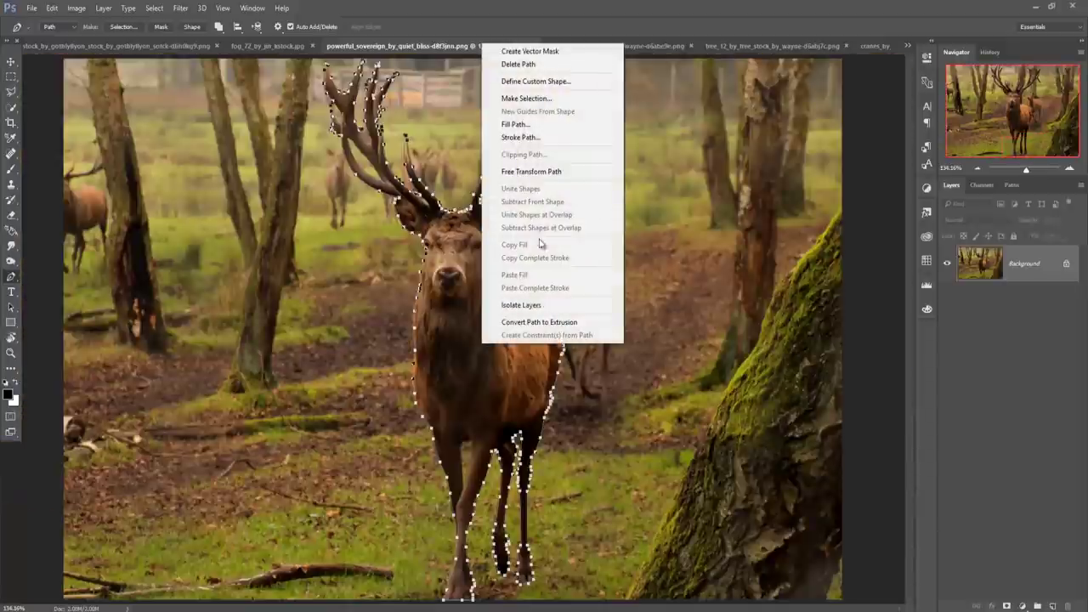
pyautogui.click(540, 99)
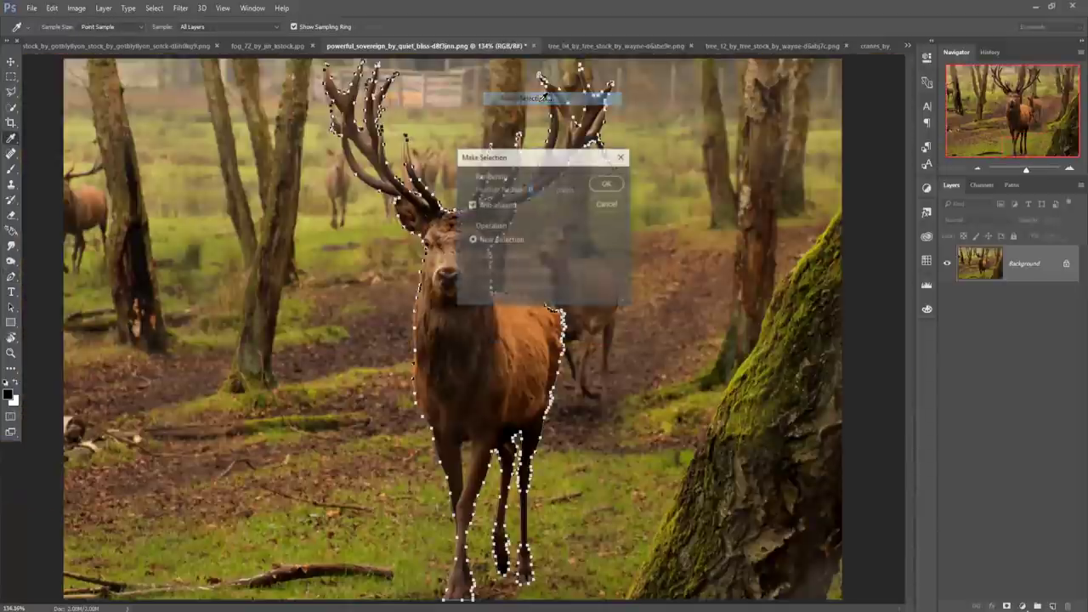
pyautogui.click(606, 183)
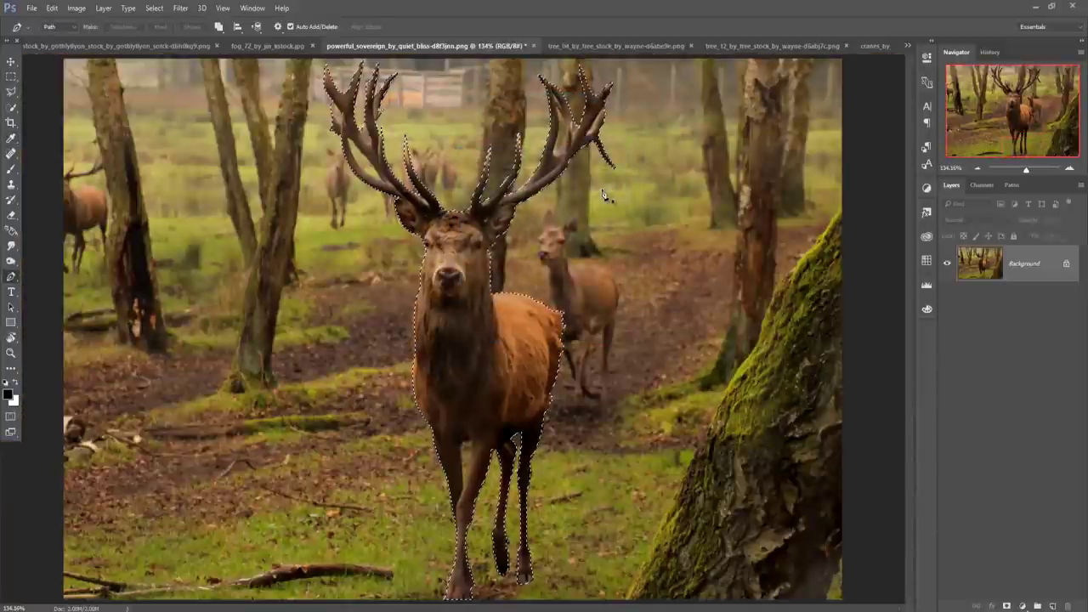
pyautogui.click(11, 61)
# Create a new 1280 × 720 px document at 300 pixels/inch with a white background
pyautogui.click(32, 9)
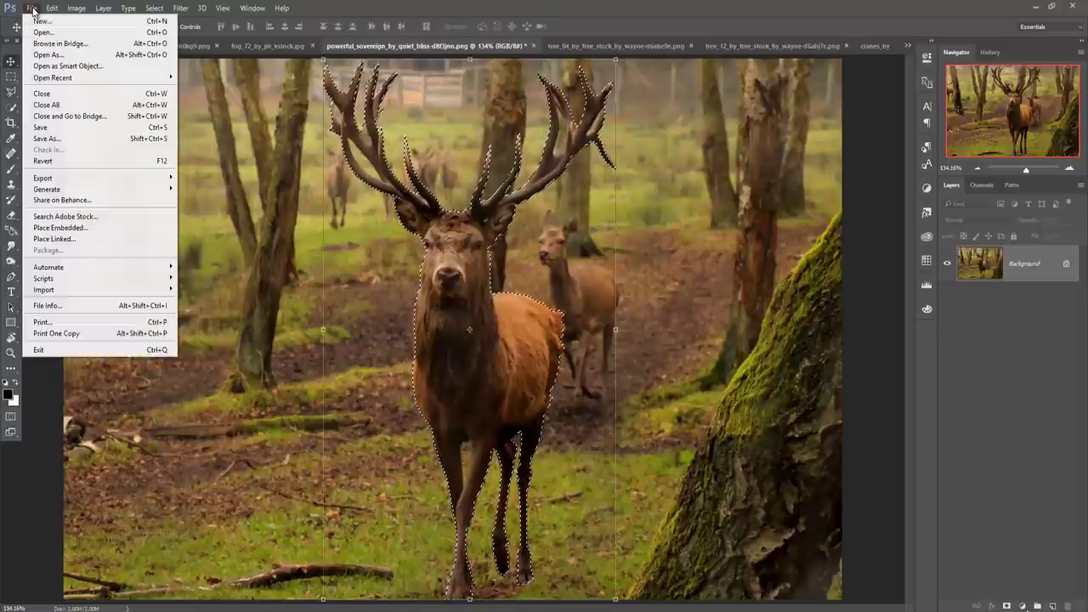
pyautogui.click(41, 21)
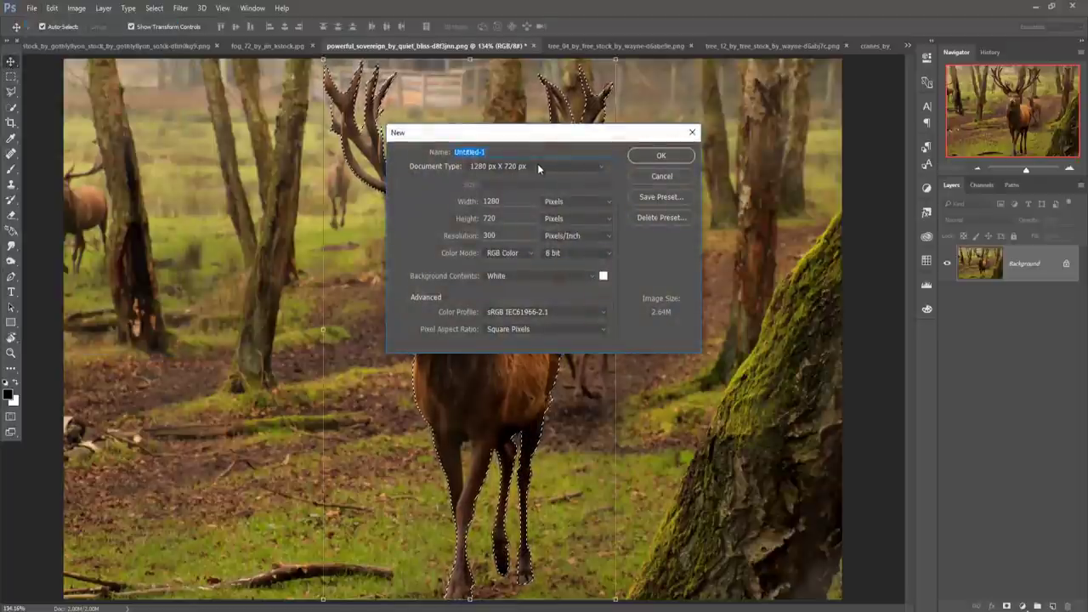
pyautogui.click(538, 167)
pyautogui.click(518, 203)
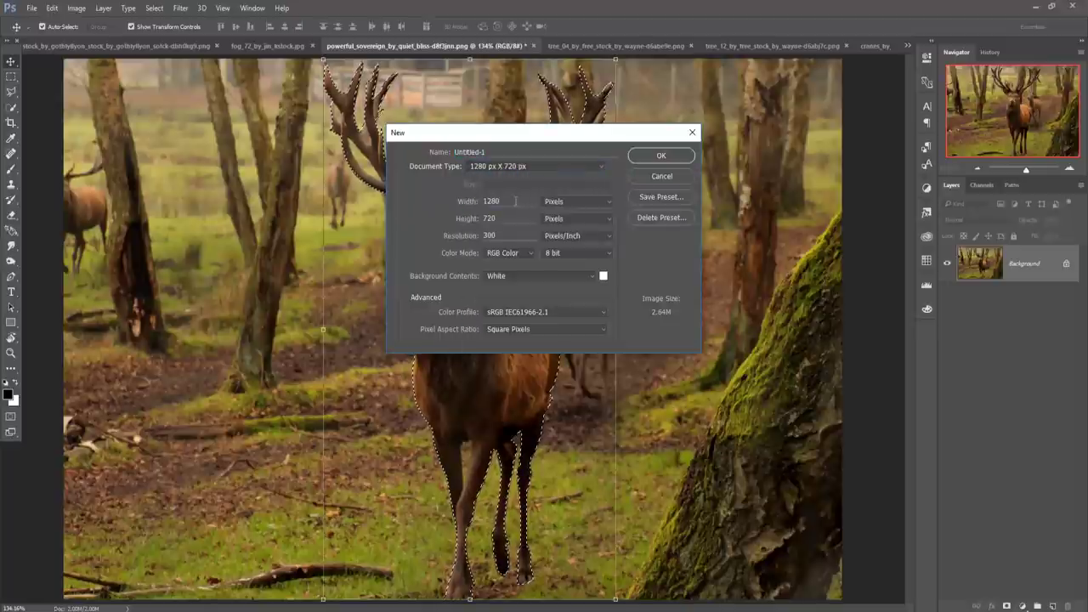
pyautogui.click(500, 234)
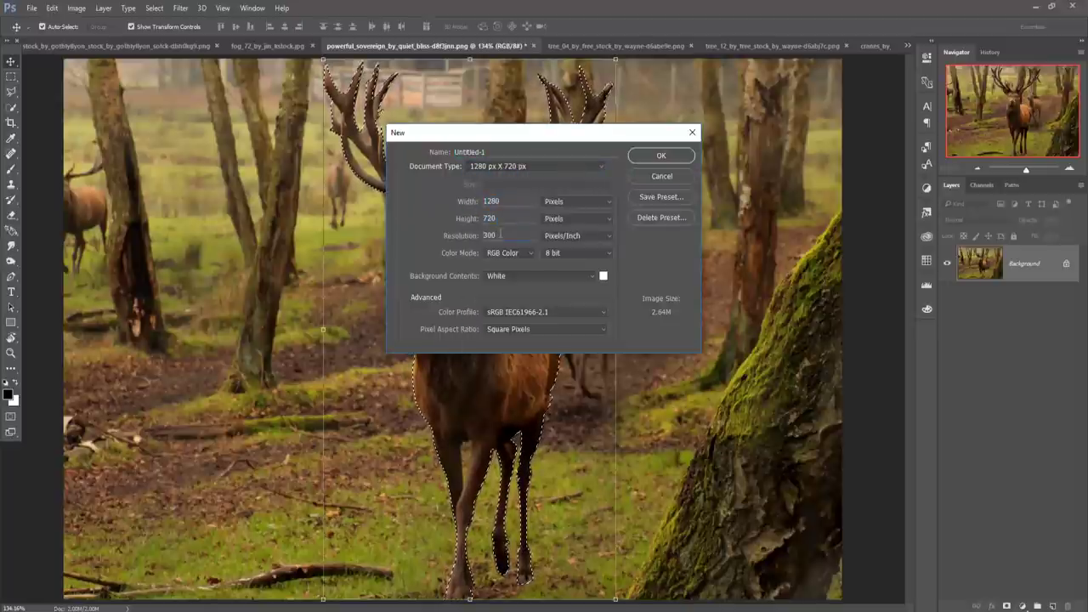
pyautogui.click(642, 158)
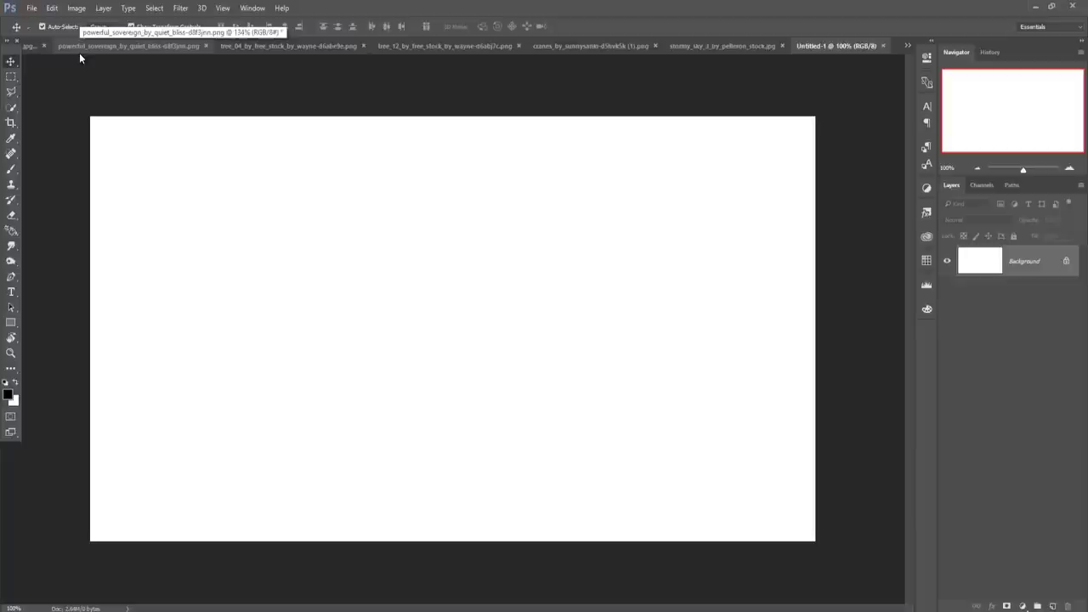
# Float the fog_72 foggy forest photo in its own window
pyautogui.click(572, 46)
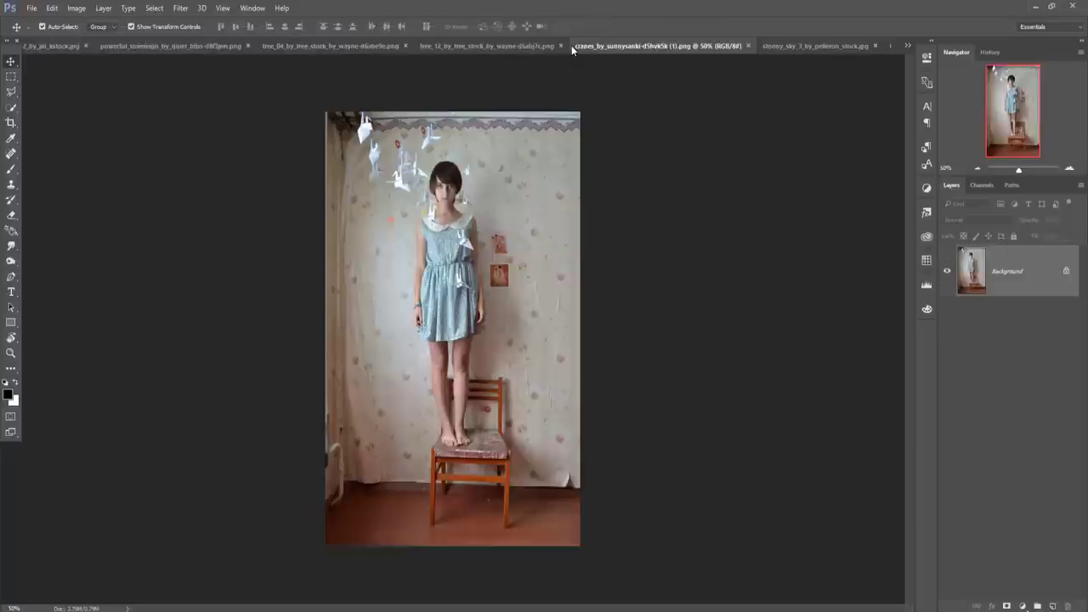
pyautogui.click(27, 47)
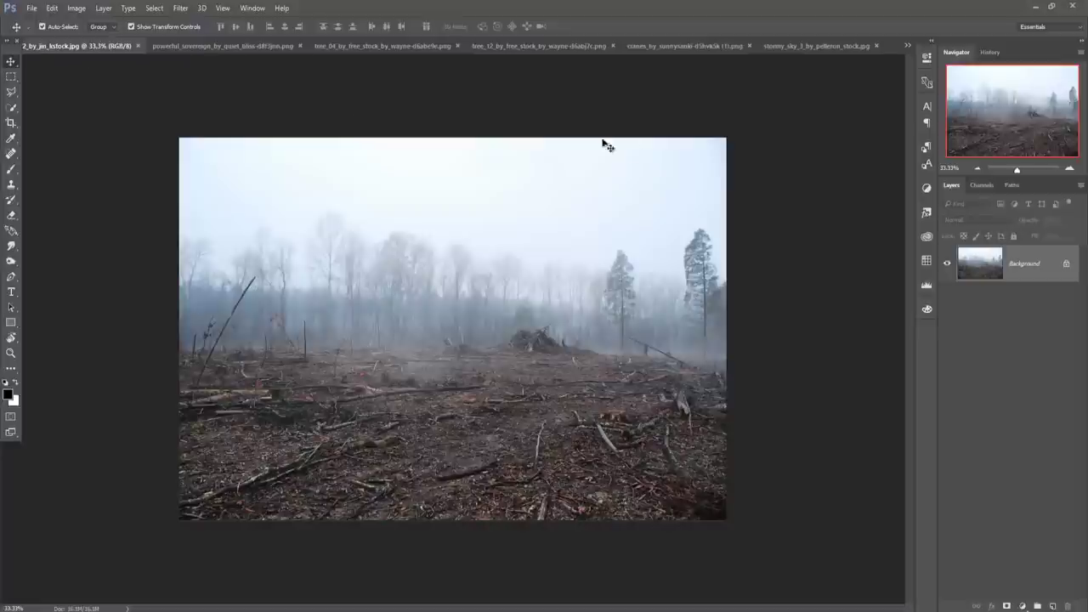
pyautogui.moveTo(55, 51); pyautogui.dragTo(559, 143)
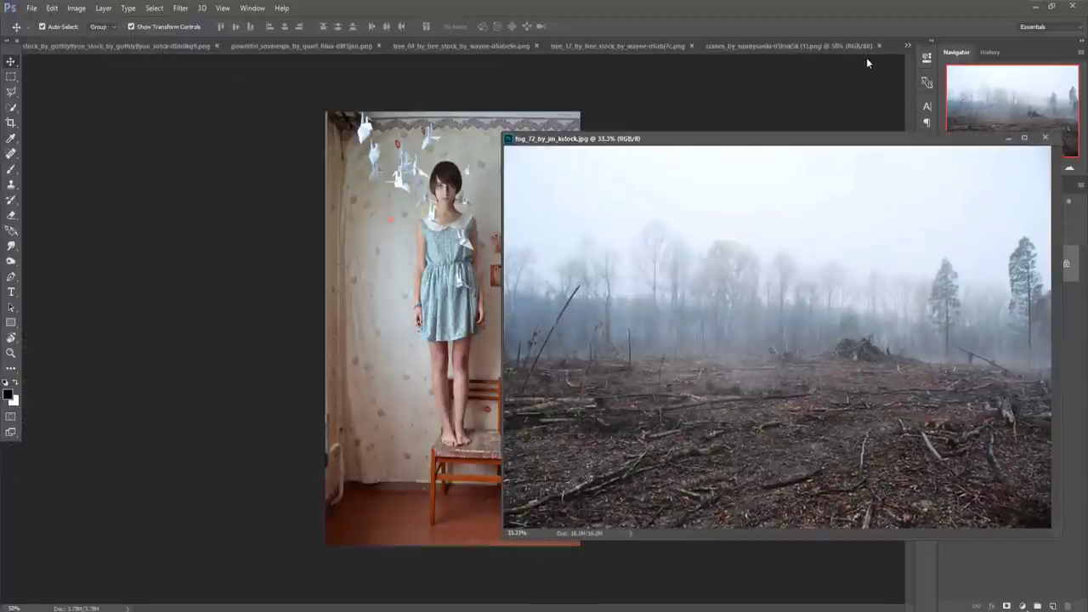
# Drag the foggy forest photo into Untitled-1 as Layer 1 and close its window
pyautogui.click(905, 49)
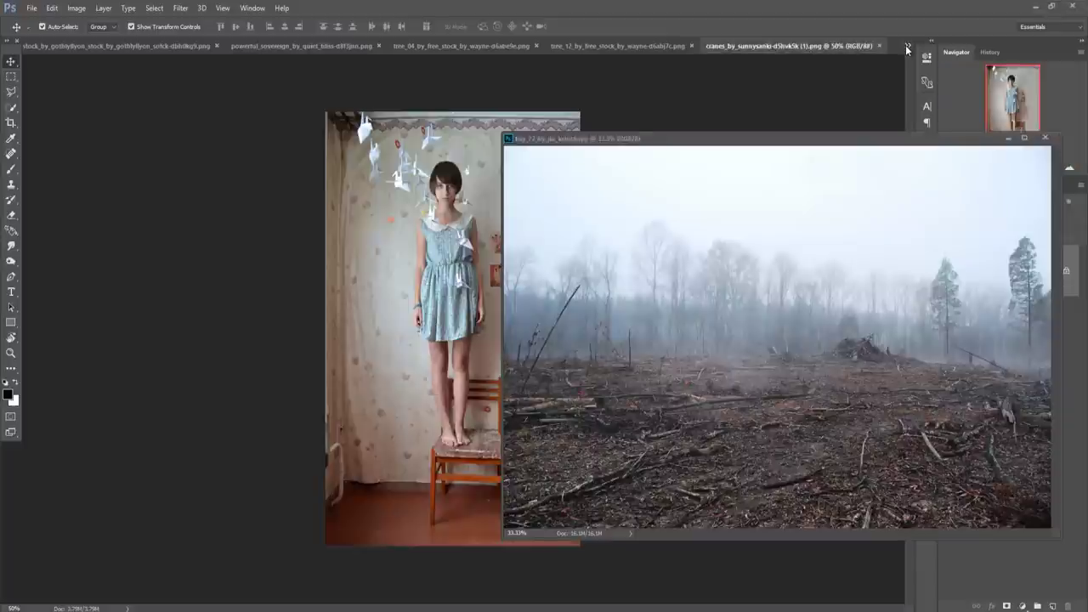
pyautogui.click(906, 48)
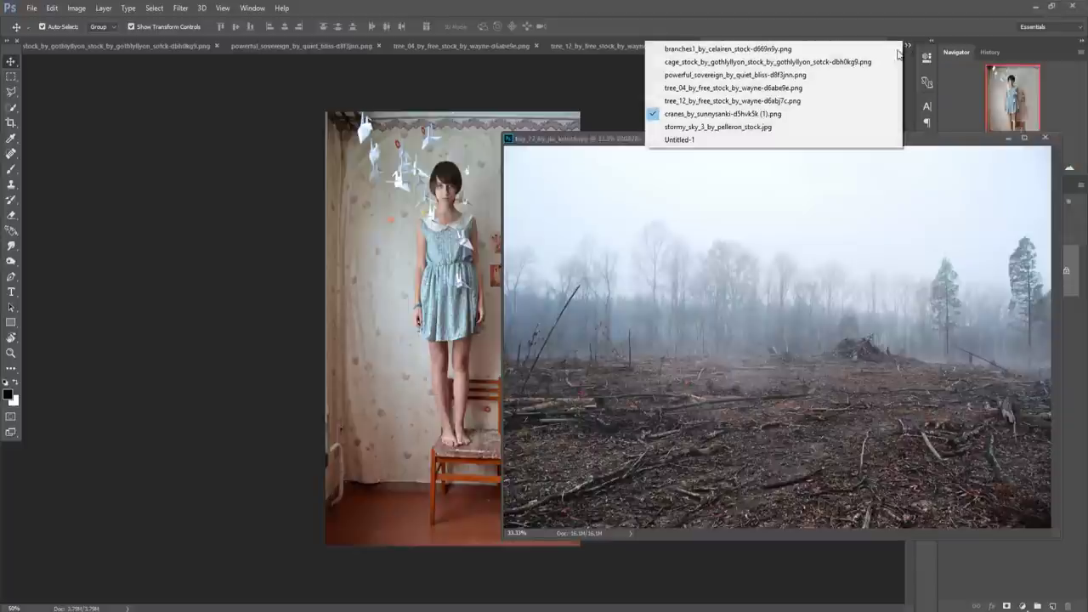
pyautogui.click(747, 140)
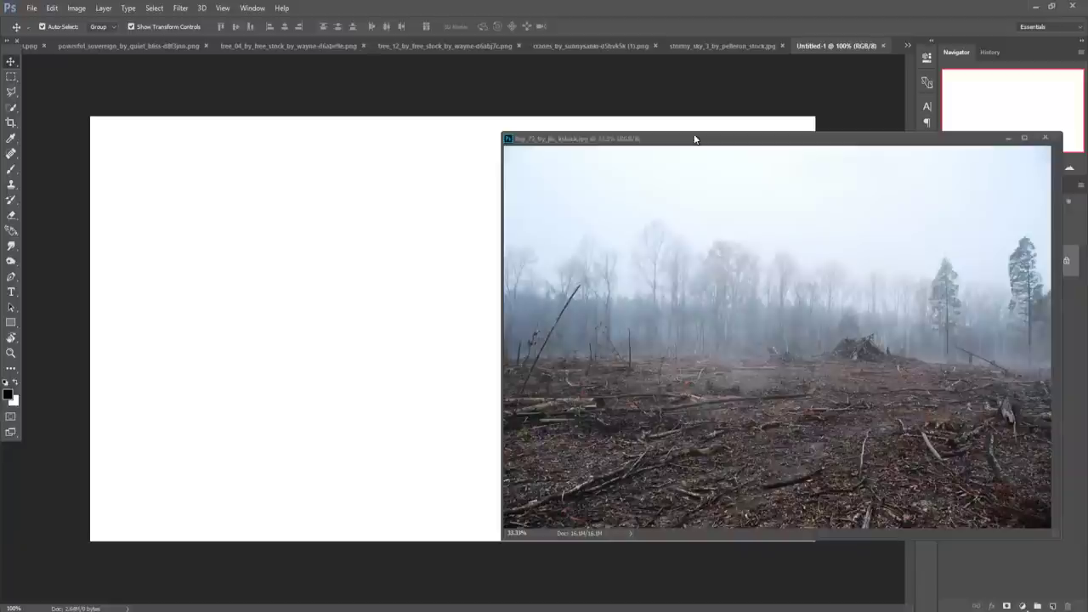
pyautogui.click(680, 336)
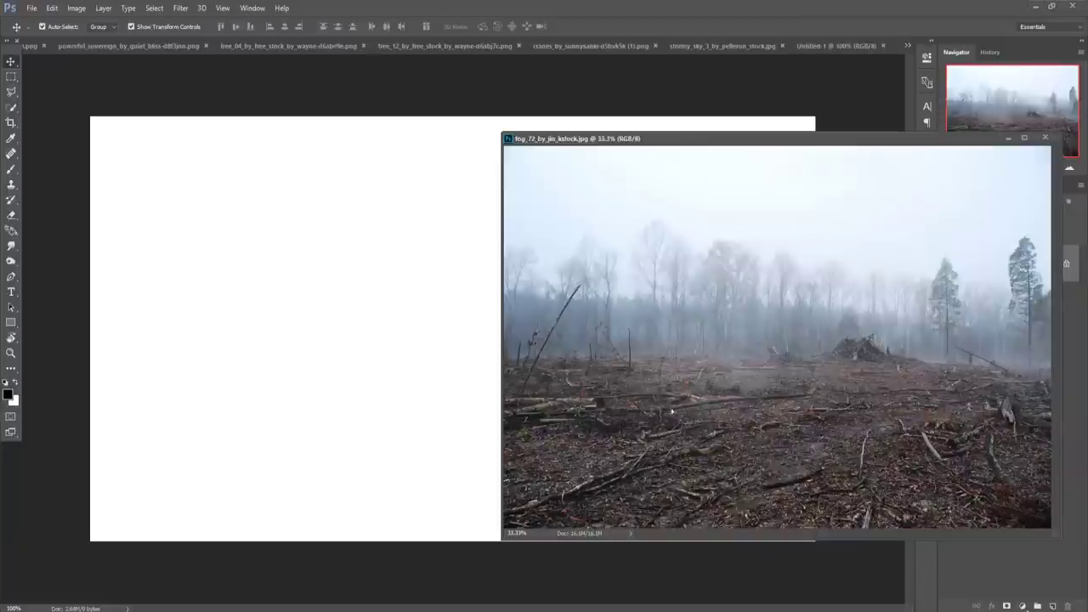
pyautogui.moveTo(671, 411); pyautogui.dragTo(437, 391)
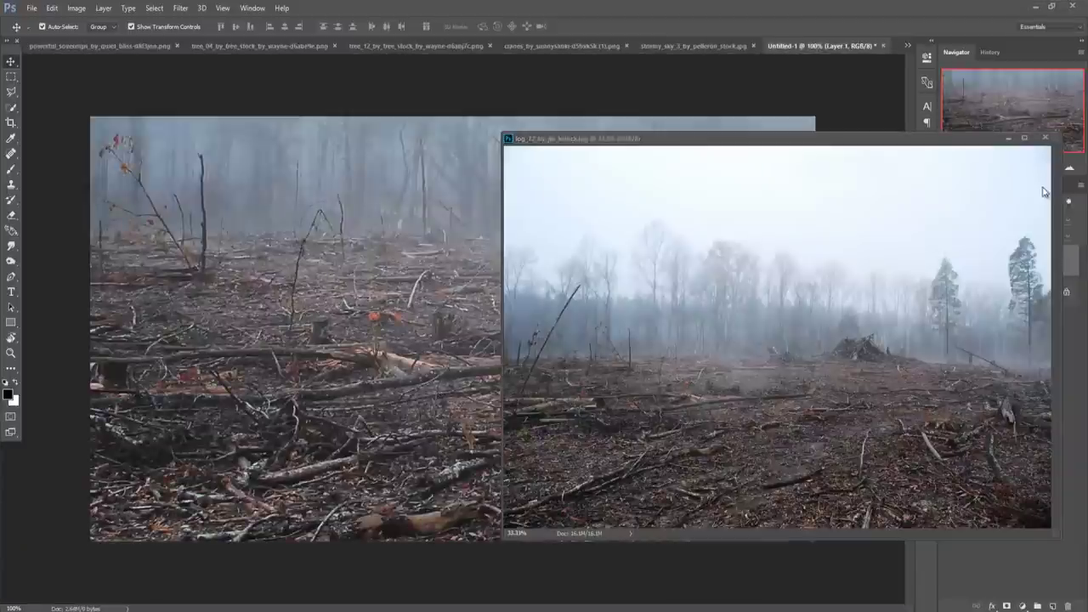
pyautogui.click(1004, 139)
# Free Transform the forest photo to span the full canvas width and commit
pyautogui.moveTo(426, 272); pyautogui.dragTo(292, 402)
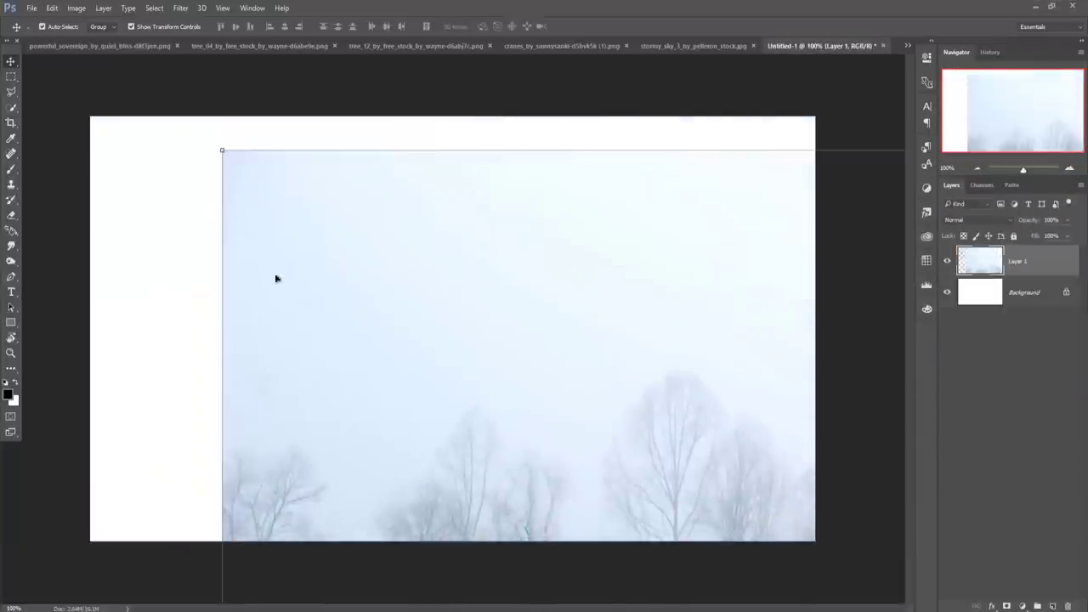
pyautogui.hotkey('ctrl', 't')
pyautogui.moveTo(222, 151)
pyautogui.mouseDown()
pyautogui.moveTo(205, 233)
pyautogui.moveTo(116, 175)
pyautogui.moveTo(214, 294)
pyautogui.mouseUp()
pyautogui.moveTo(503, 438)
pyautogui.mouseDown()
pyautogui.moveTo(491, 423)
pyautogui.moveTo(496, 389)
pyautogui.mouseUp()
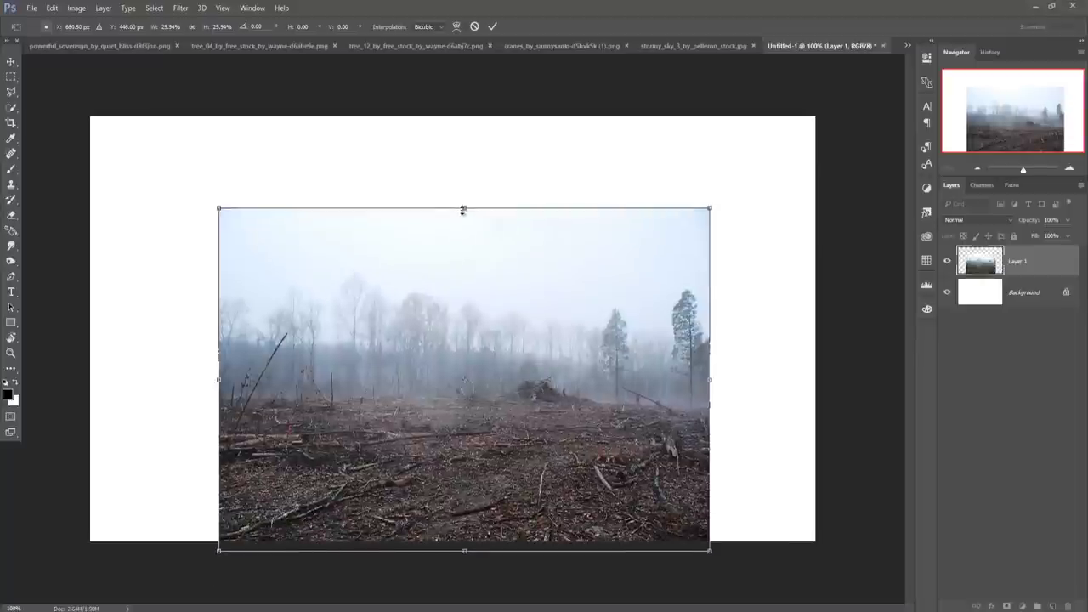
pyautogui.moveTo(463, 209); pyautogui.dragTo(464, 253)
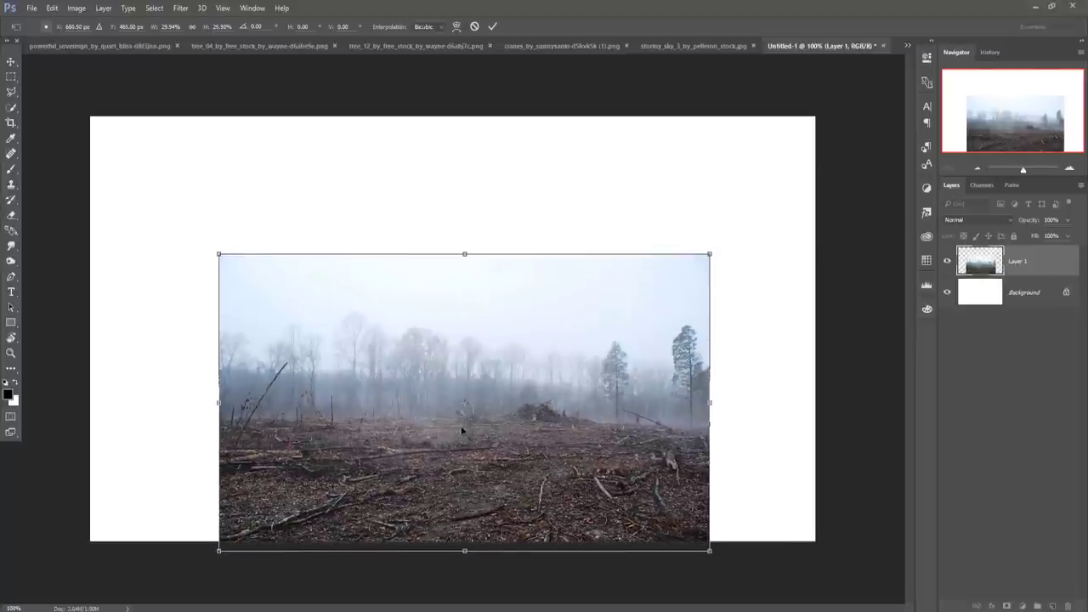
pyautogui.moveTo(461, 431); pyautogui.dragTo(458, 422)
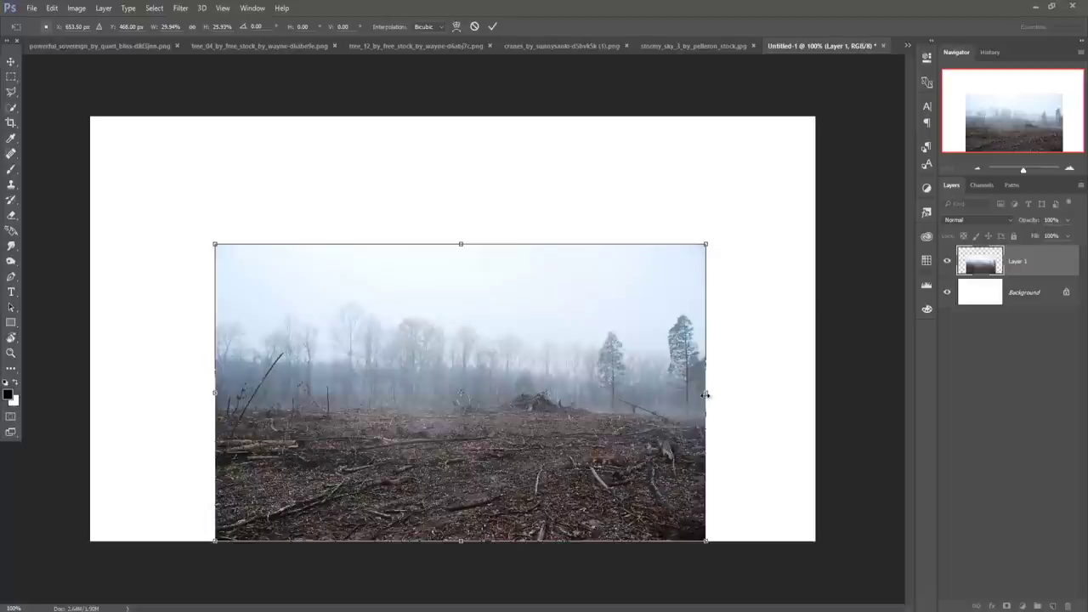
pyautogui.moveTo(705, 394); pyautogui.dragTo(814, 398)
pyautogui.moveTo(214, 393); pyautogui.dragTo(90, 393)
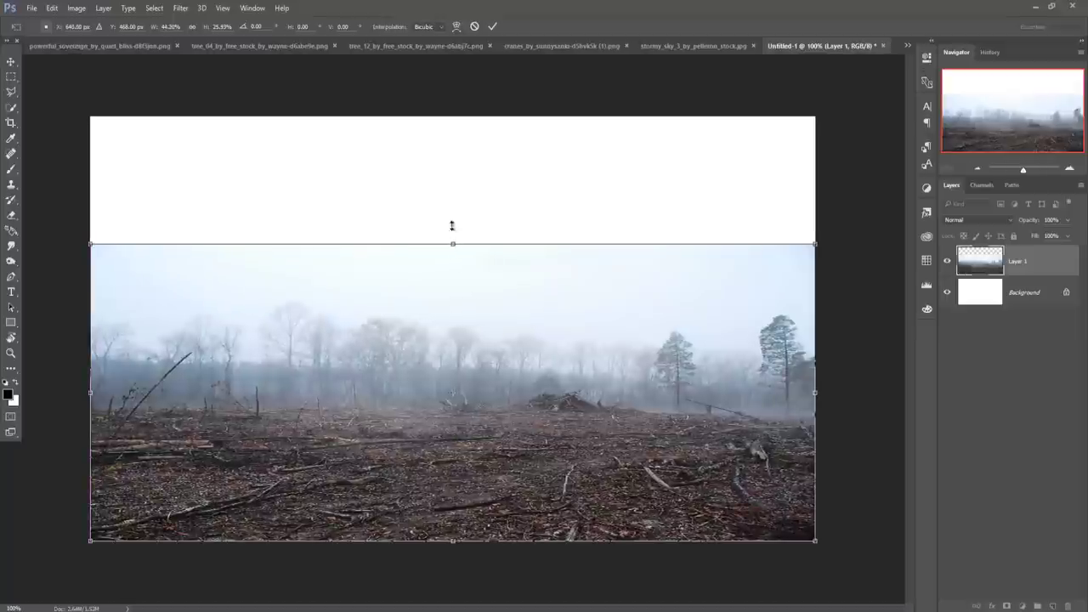
pyautogui.moveTo(452, 243); pyautogui.dragTo(450, 184)
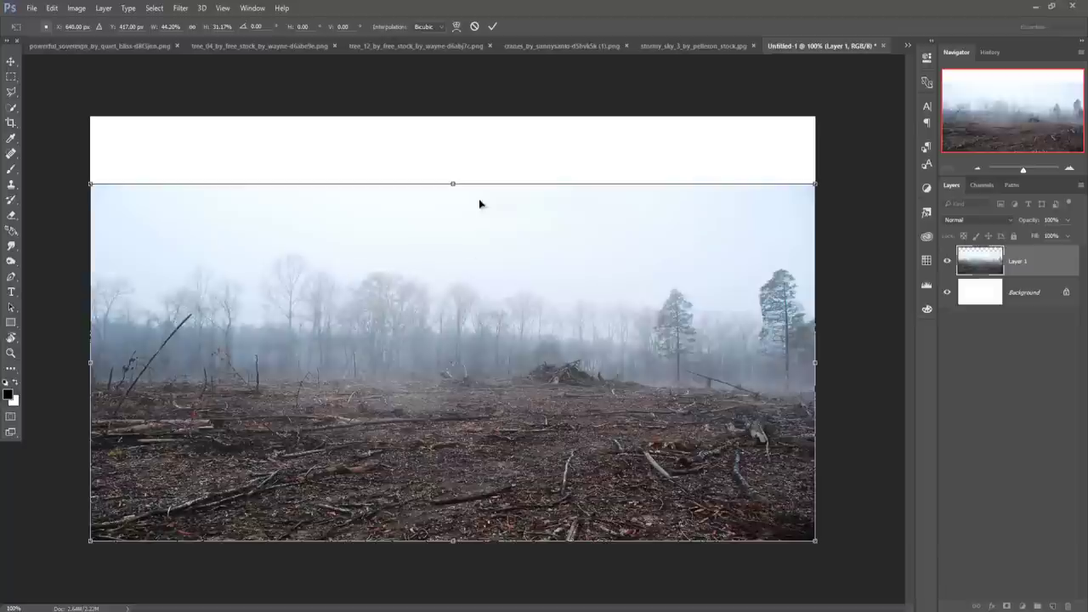
pyautogui.moveTo(450, 185); pyautogui.dragTo(451, 175)
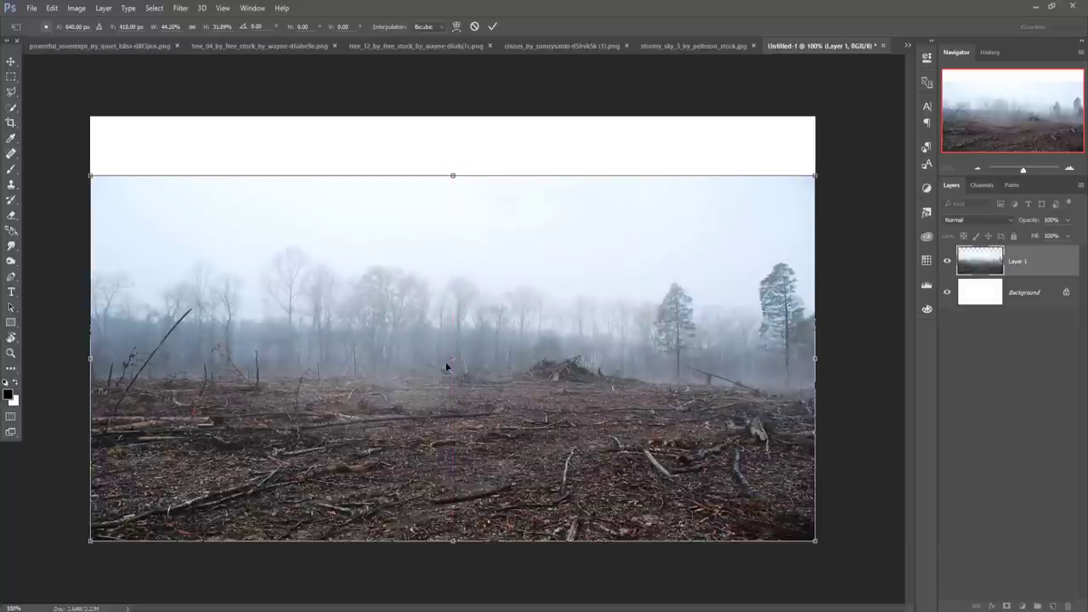
pyautogui.click(495, 27)
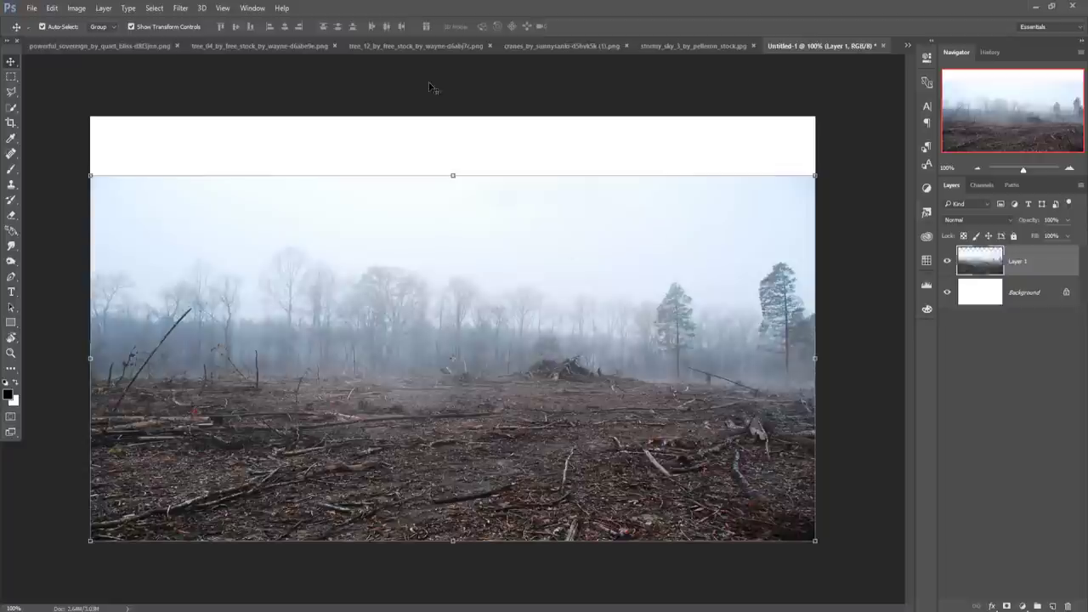
# Pull the stag photo out into its own floating window
pyautogui.click(75, 45)
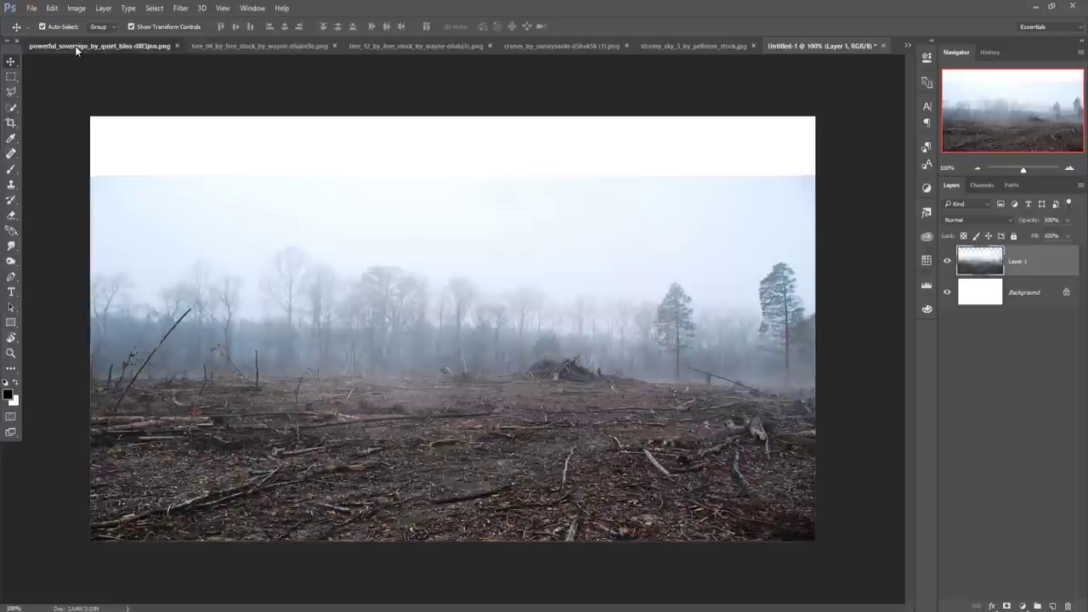
pyautogui.click(92, 46)
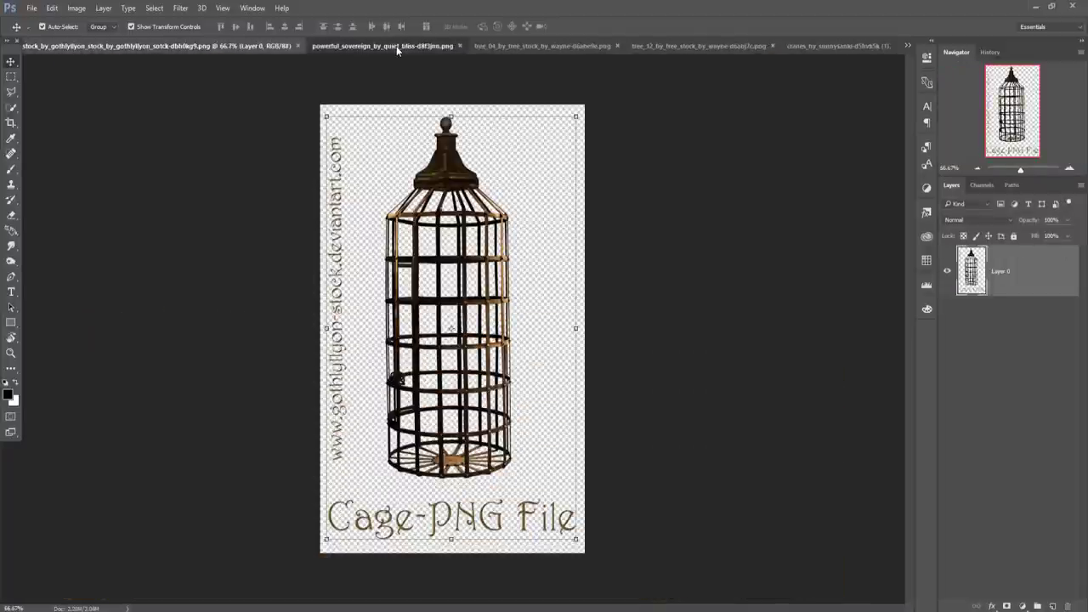
pyautogui.click(395, 46)
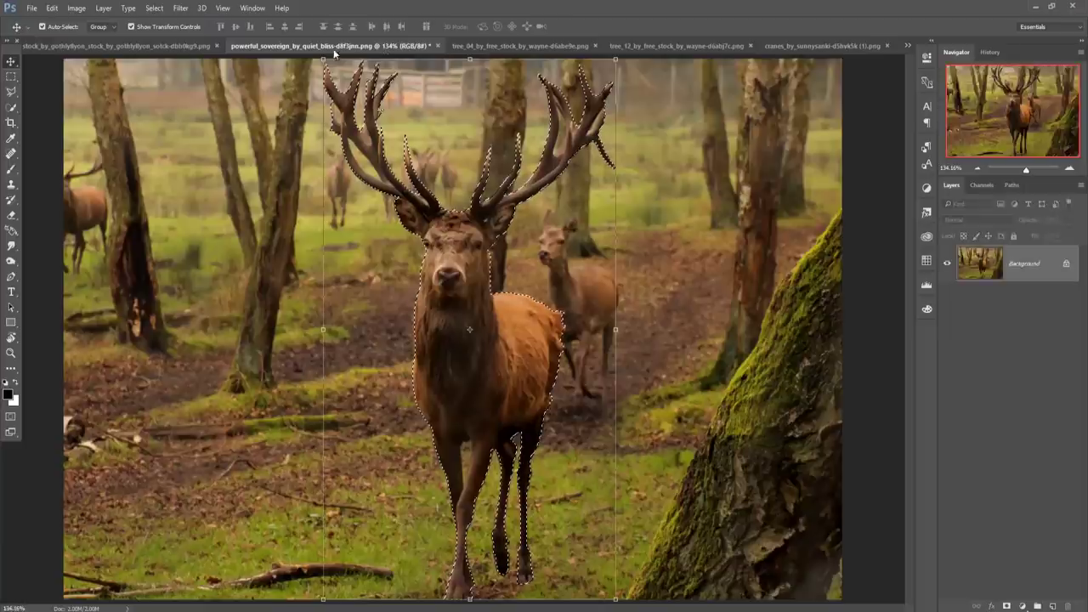
pyautogui.moveTo(342, 45)
pyautogui.mouseDown()
pyautogui.moveTo(343, 108)
pyautogui.moveTo(686, 110)
pyautogui.mouseUp()
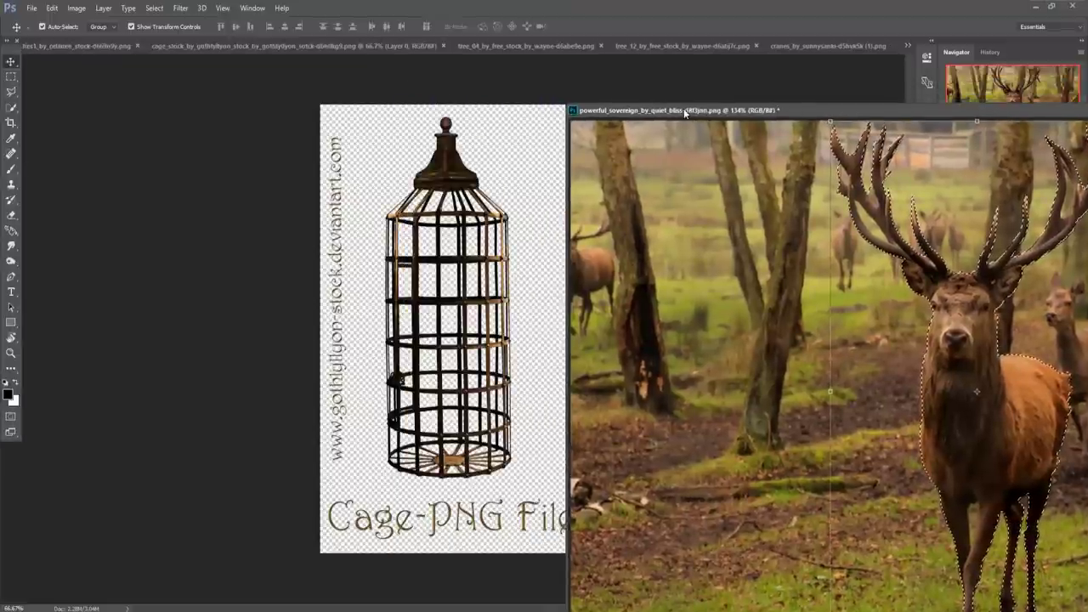
# Drag the selected stag from its floating window into Untitled-1 as Layer 2
pyautogui.hotkey('ctrl', 'Tab')
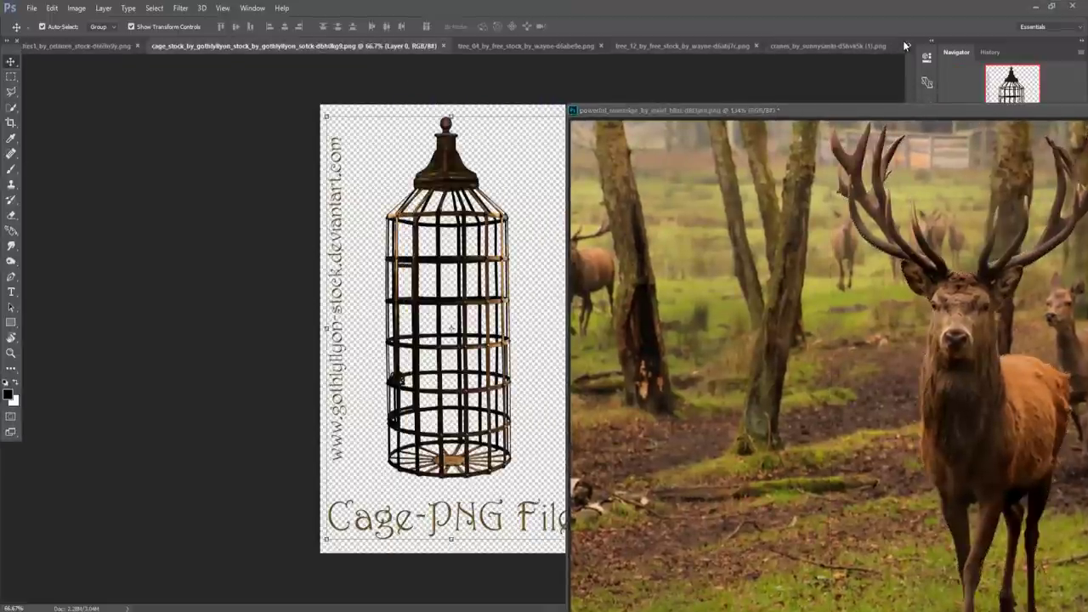
pyautogui.click(906, 46)
pyautogui.click(747, 126)
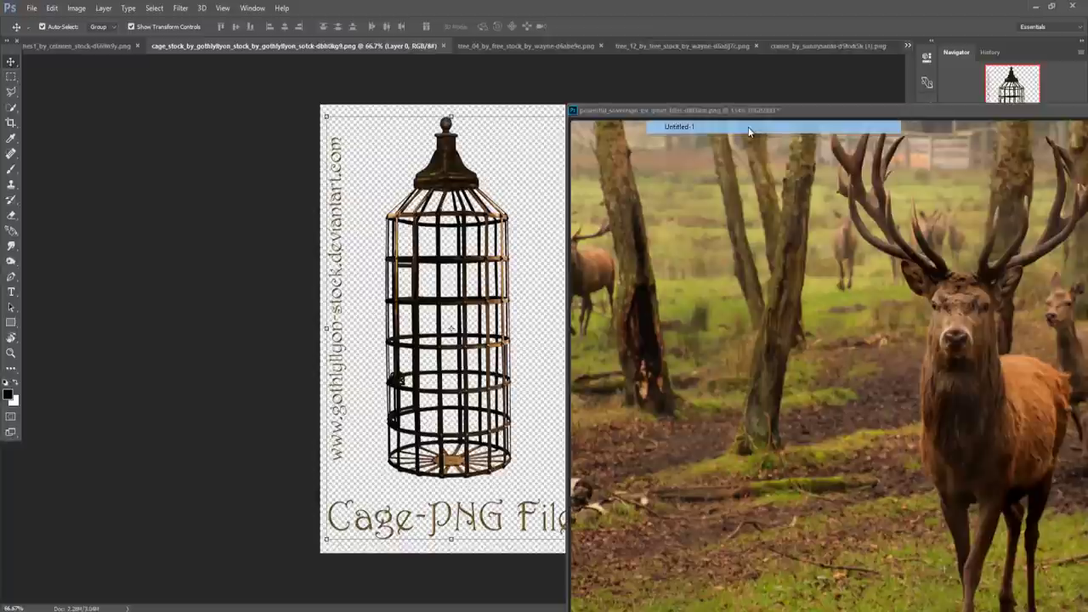
pyautogui.click(959, 363)
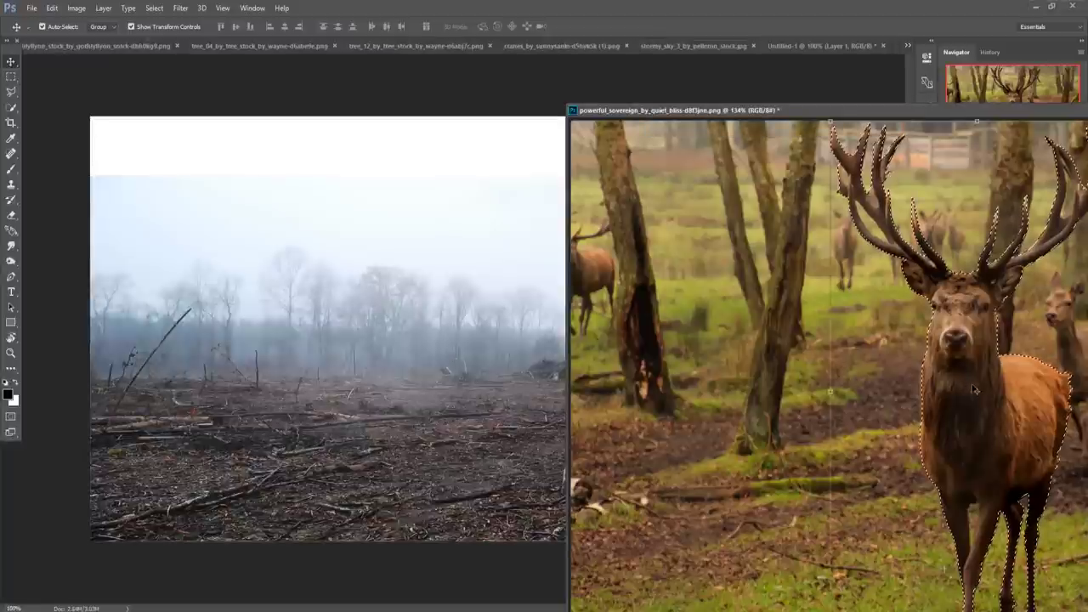
pyautogui.moveTo(959, 364)
pyautogui.mouseDown()
pyautogui.moveTo(561, 361)
pyautogui.moveTo(473, 341)
pyautogui.mouseUp()
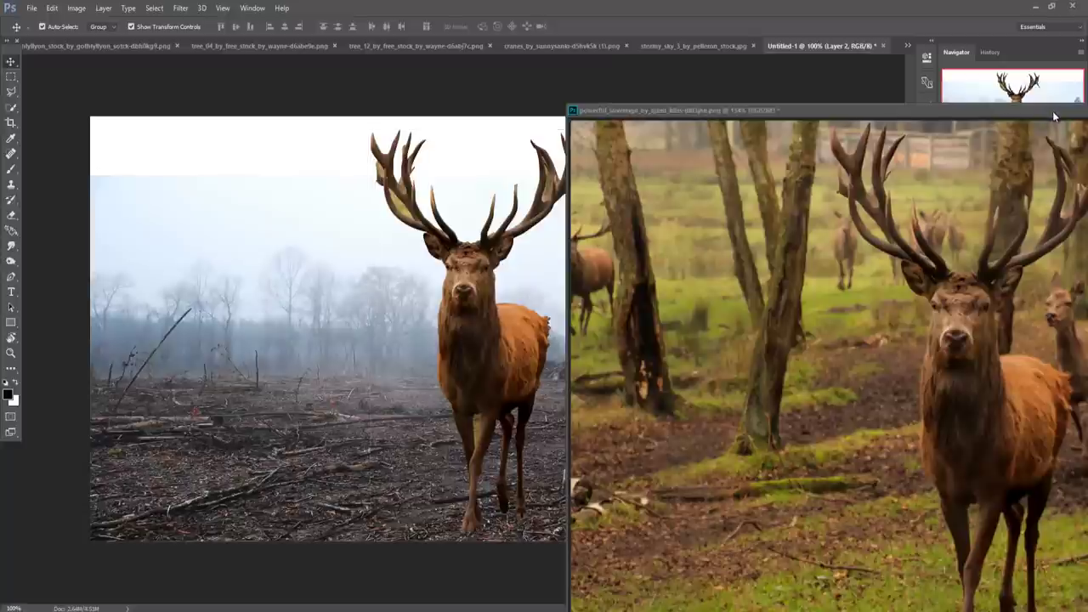
pyautogui.moveTo(1054, 117); pyautogui.dragTo(1043, 175)
# Scale the stag to about 68.39% and centre it on the forest floor, committing the transform
pyautogui.click(1057, 174)
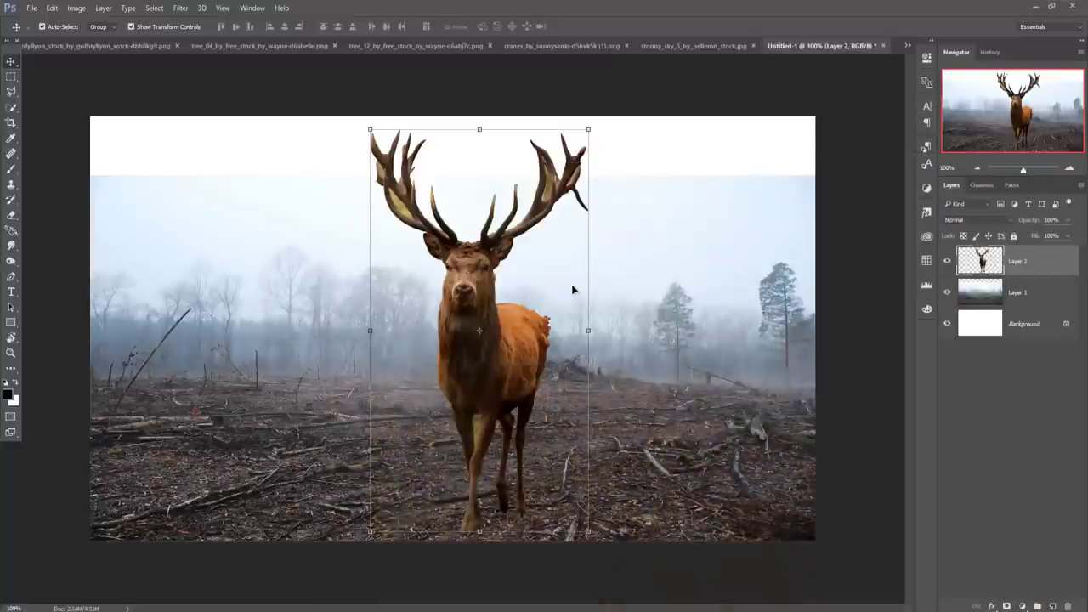
pyautogui.moveTo(589, 130); pyautogui.dragTo(555, 191)
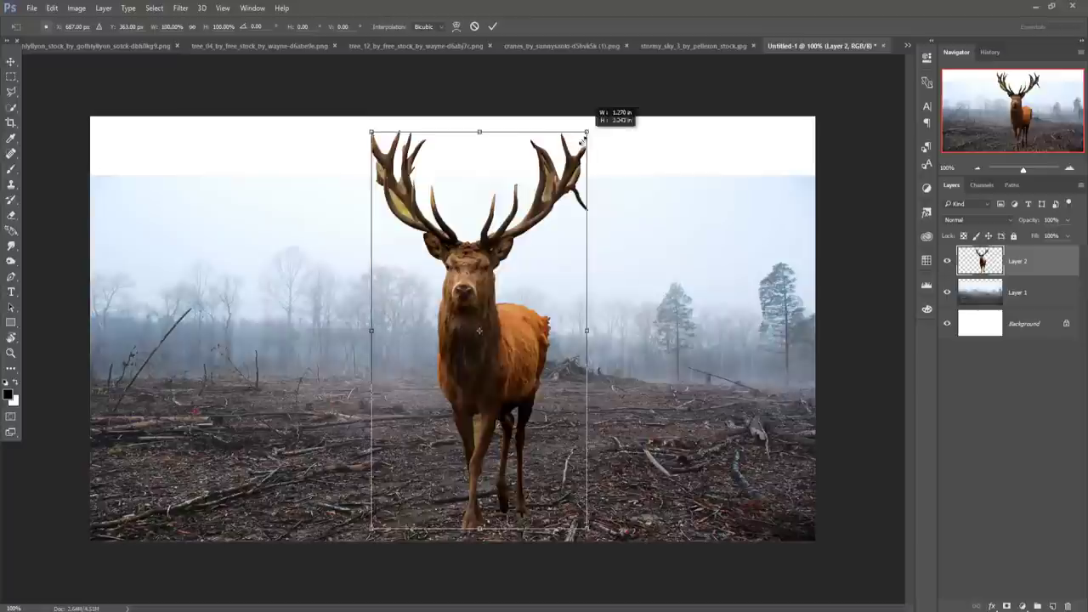
pyautogui.moveTo(506, 345)
pyautogui.mouseDown()
pyautogui.moveTo(451, 383)
pyautogui.moveTo(474, 386)
pyautogui.mouseUp()
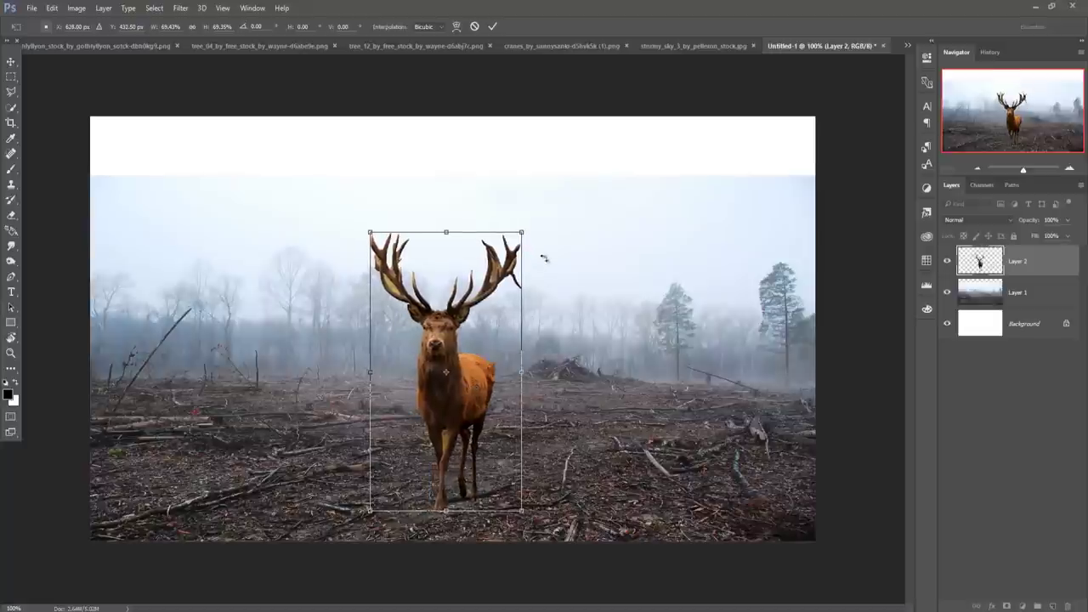
pyautogui.moveTo(524, 235); pyautogui.dragTo(517, 255)
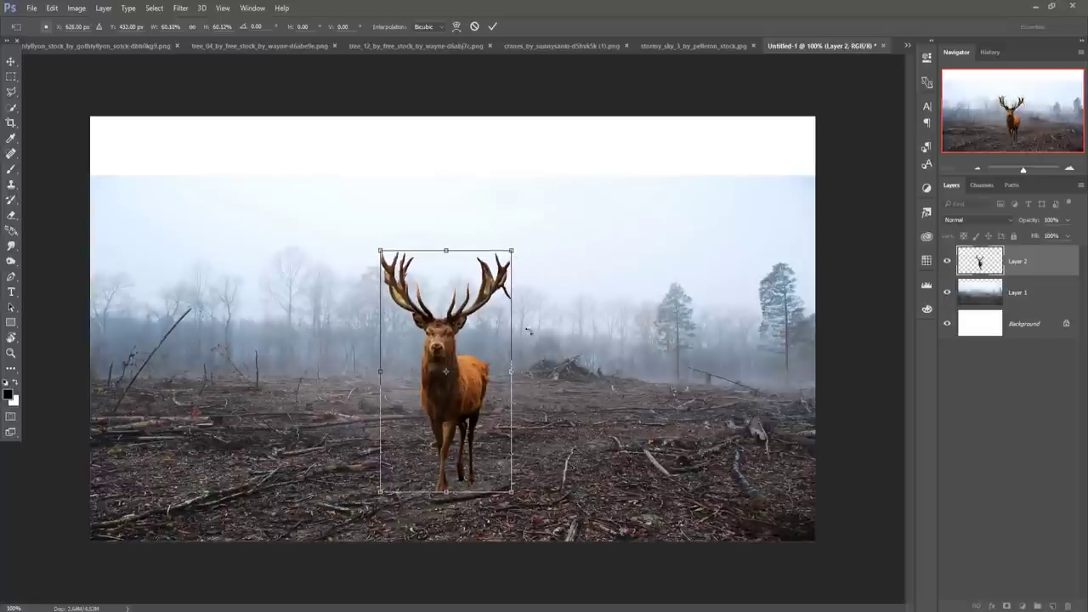
pyautogui.moveTo(467, 400); pyautogui.dragTo(482, 413)
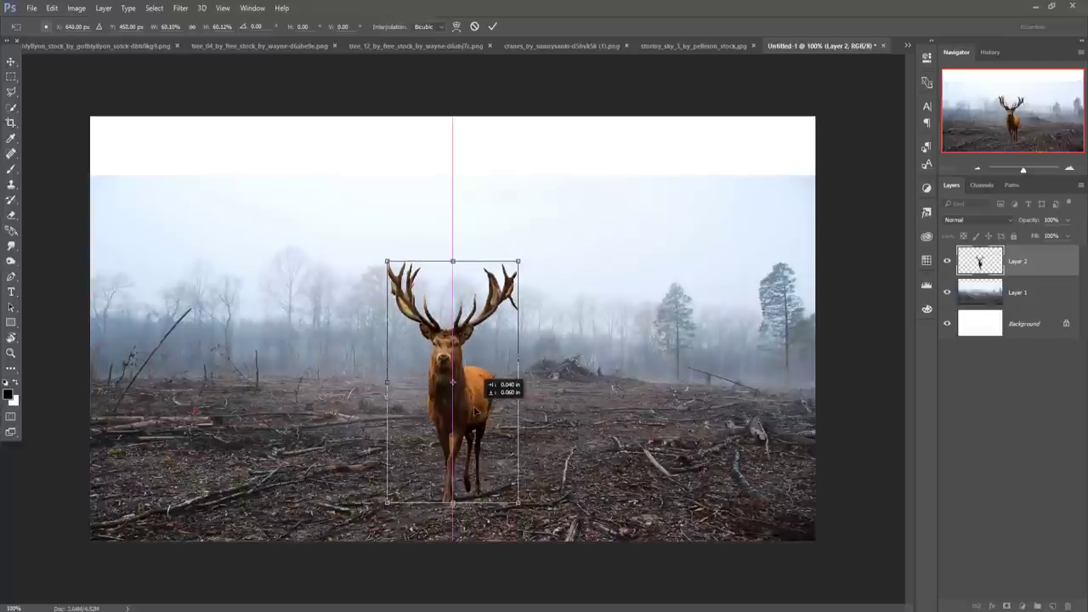
pyautogui.moveTo(482, 413); pyautogui.dragTo(482, 416)
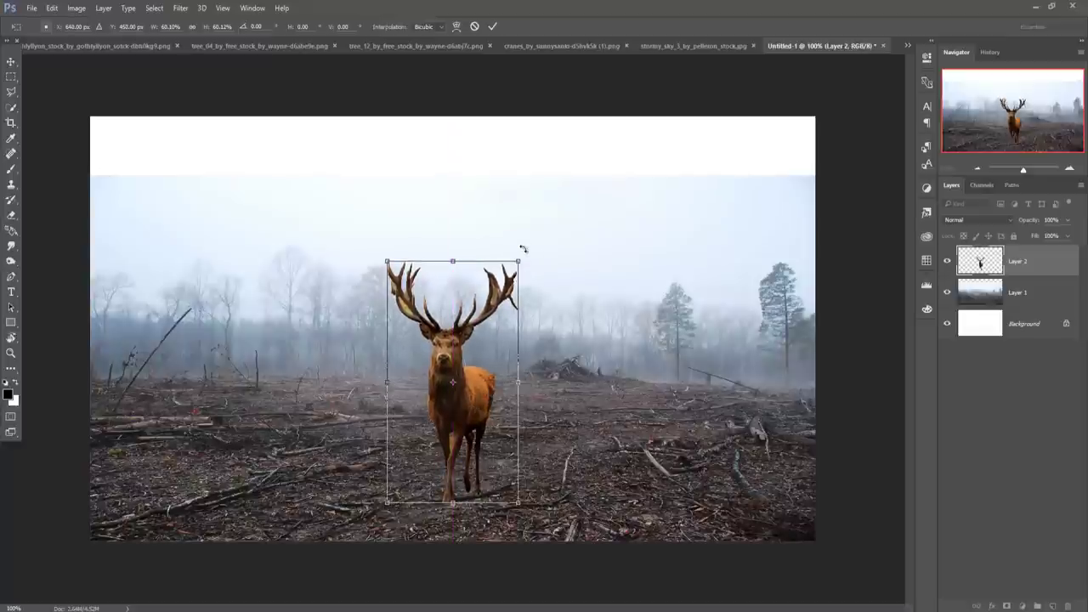
pyautogui.moveTo(522, 256); pyautogui.dragTo(542, 253)
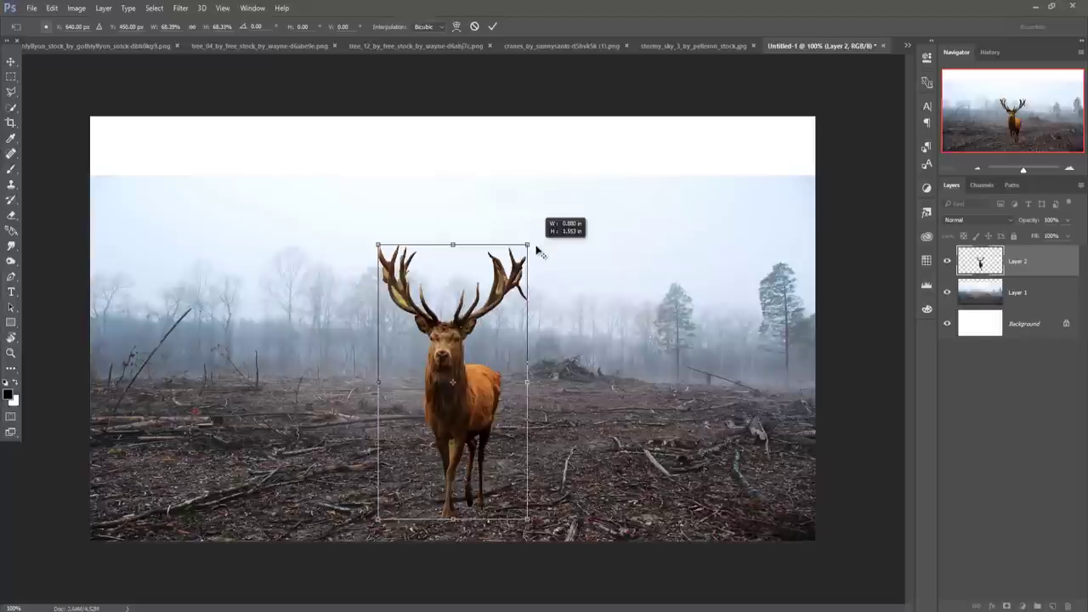
pyautogui.moveTo(472, 409); pyautogui.dragTo(469, 410)
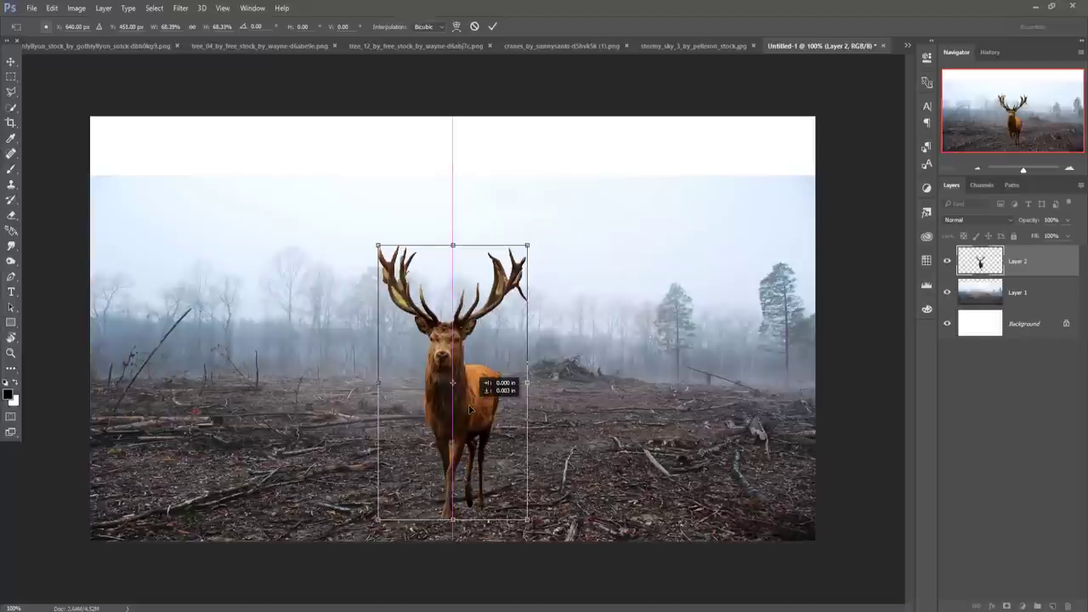
pyautogui.click(492, 27)
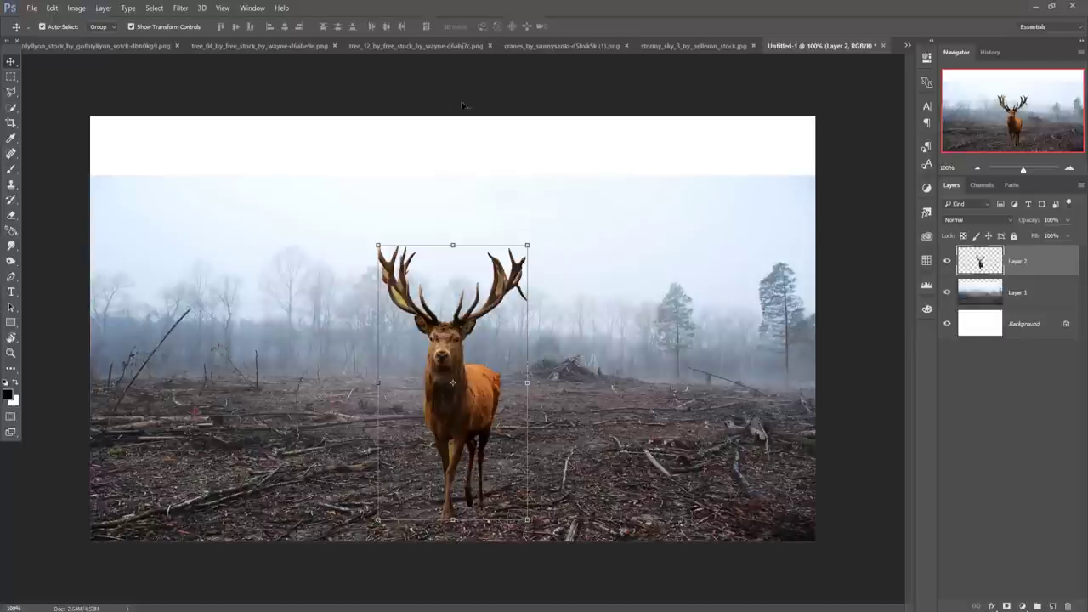
# Content-Aware fill the empty top-right corner of the stormy_sky_3 photo
pyautogui.click(692, 45)
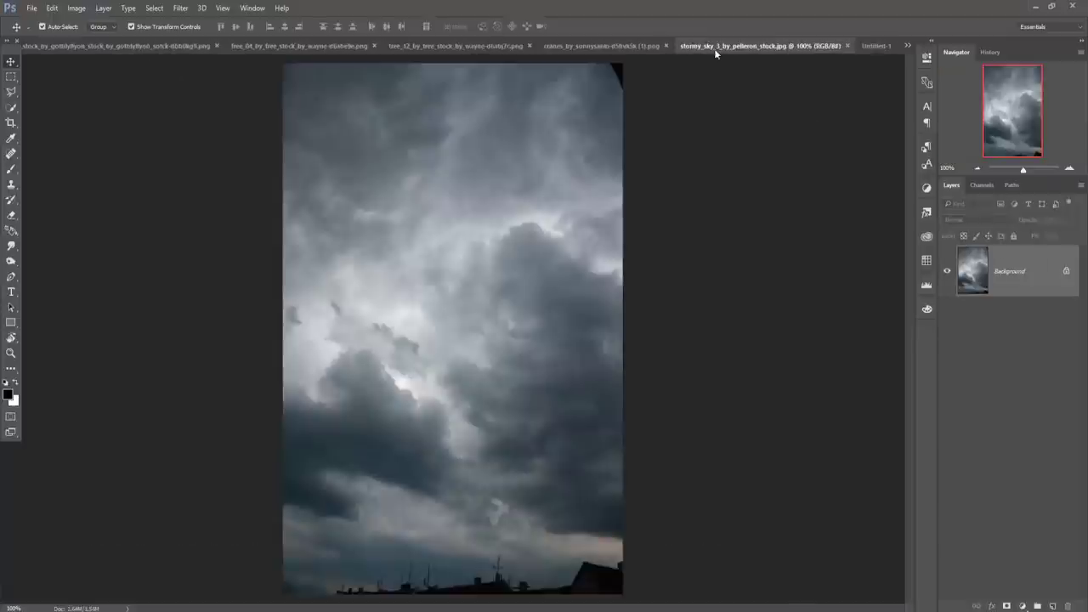
pyautogui.click(11, 91)
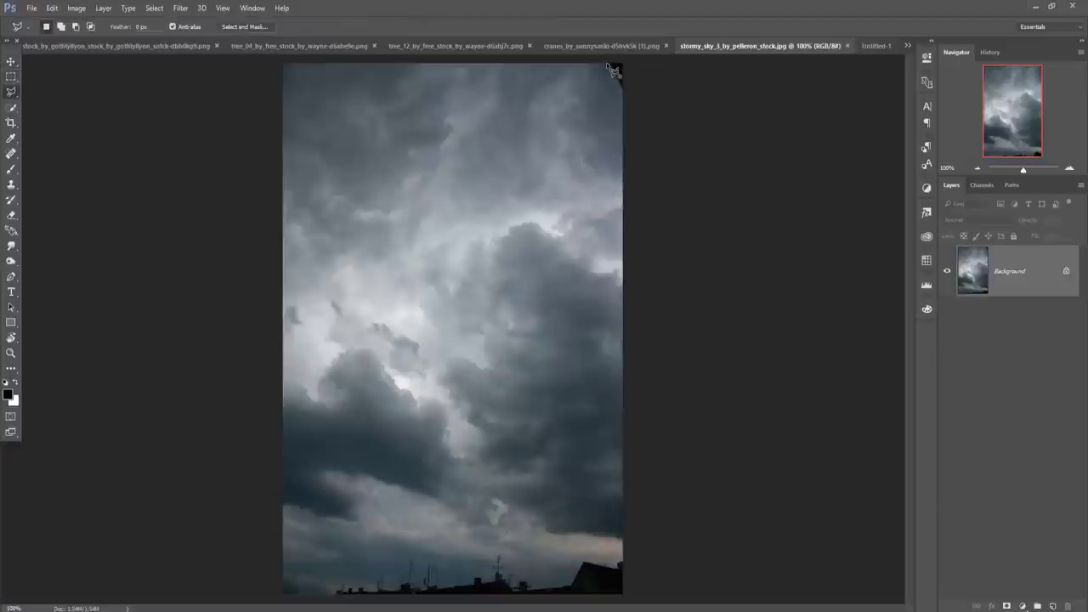
pyautogui.click(607, 63)
pyautogui.click(52, 8)
pyautogui.click(76, 176)
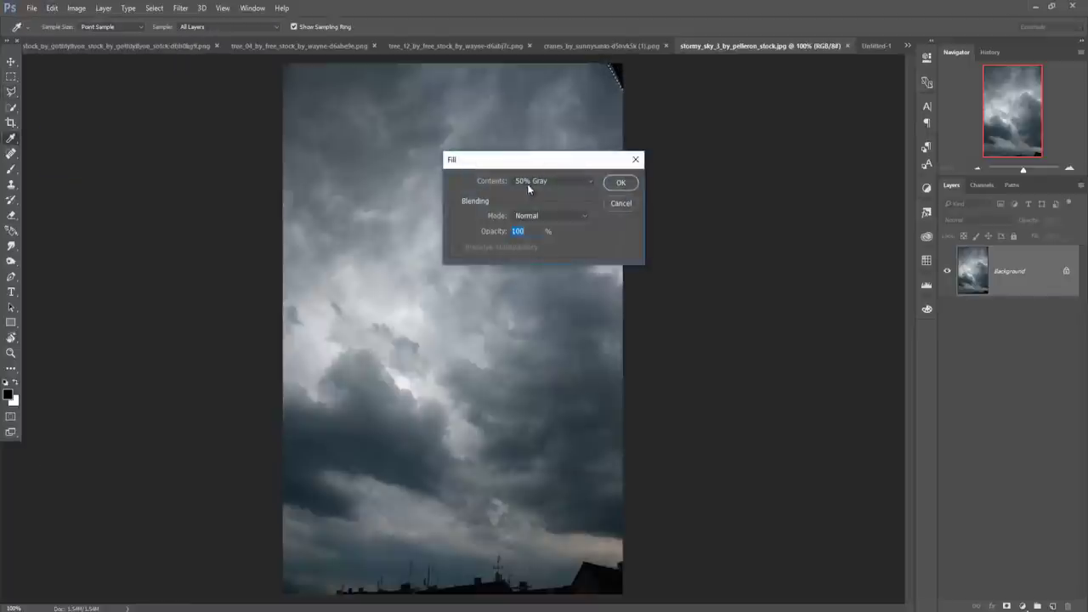
pyautogui.click(552, 181)
pyautogui.click(535, 222)
pyautogui.click(619, 182)
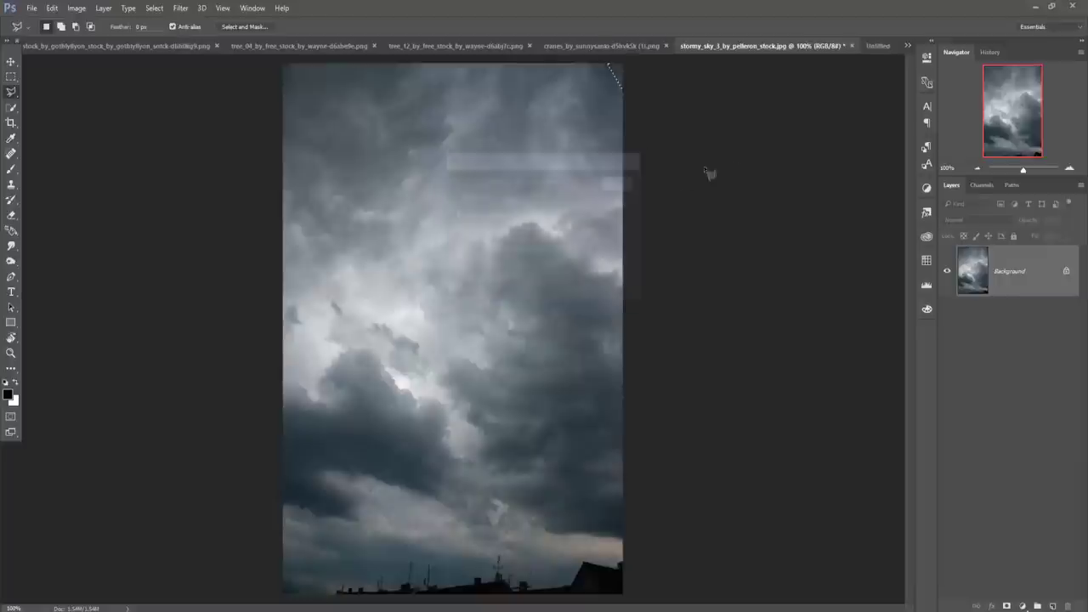
# Draw a rectangular selection around the upper half of the sky
pyautogui.click(10, 61)
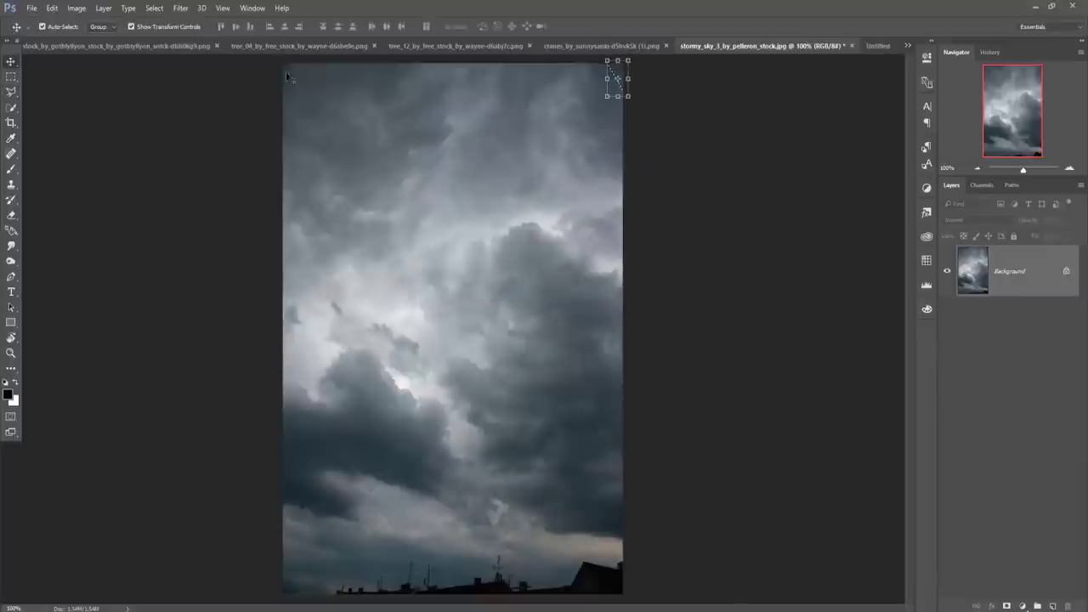
pyautogui.click(10, 76)
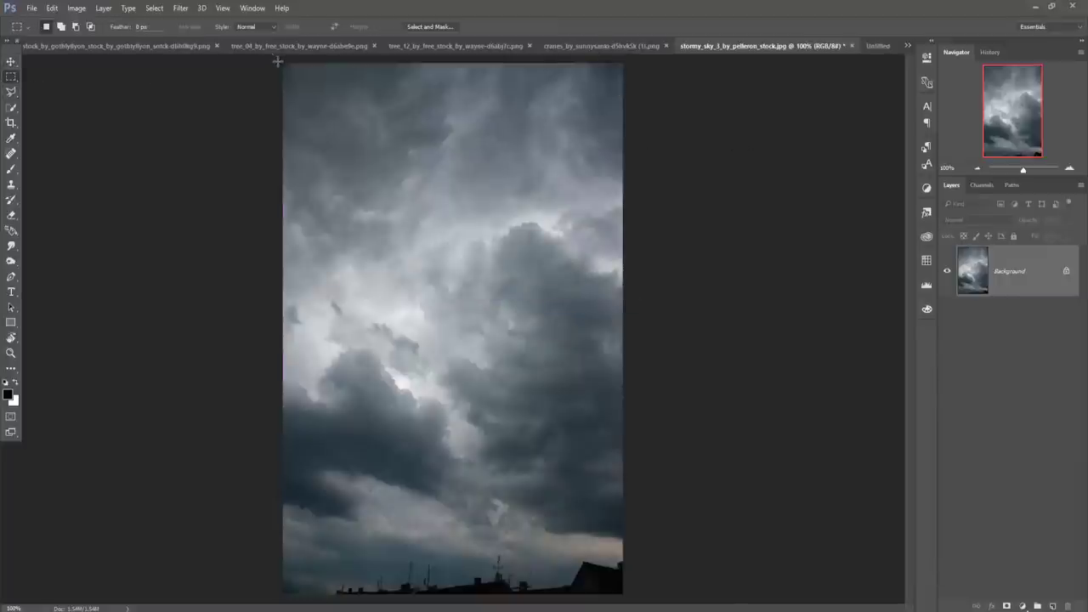
pyautogui.moveTo(278, 61); pyautogui.dragTo(273, 68)
pyautogui.click(524, 237)
pyautogui.moveTo(278, 61)
pyautogui.mouseDown()
pyautogui.moveTo(612, 320)
pyautogui.moveTo(629, 388)
pyautogui.moveTo(633, 380)
pyautogui.mouseUp()
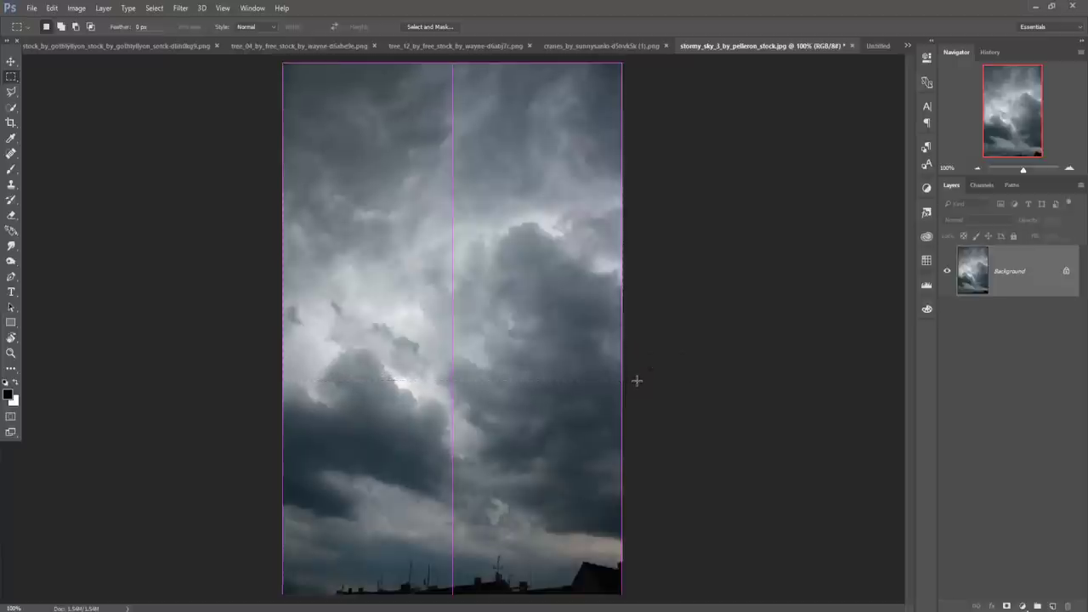
pyautogui.click(11, 61)
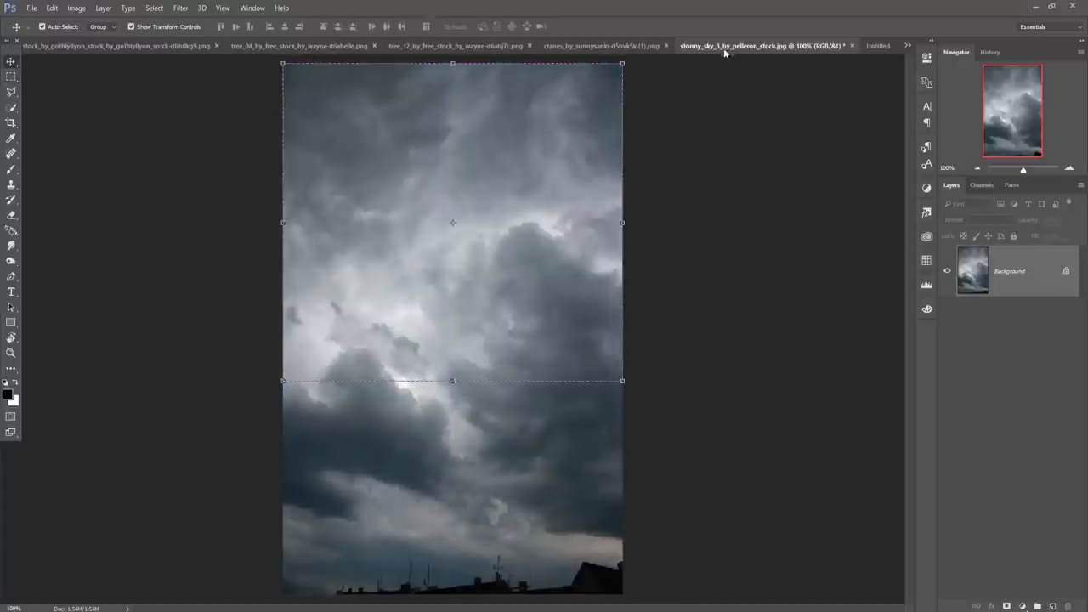
# Drag the stormy sky into Untitled-1, stretch it to canvas width, and place it below the stag layer
pyautogui.moveTo(724, 53); pyautogui.dragTo(719, 75)
pyautogui.moveTo(823, 188)
pyautogui.mouseDown()
pyautogui.moveTo(500, 195)
pyautogui.moveTo(510, 204)
pyautogui.mouseUp()
pyautogui.click(965, 78)
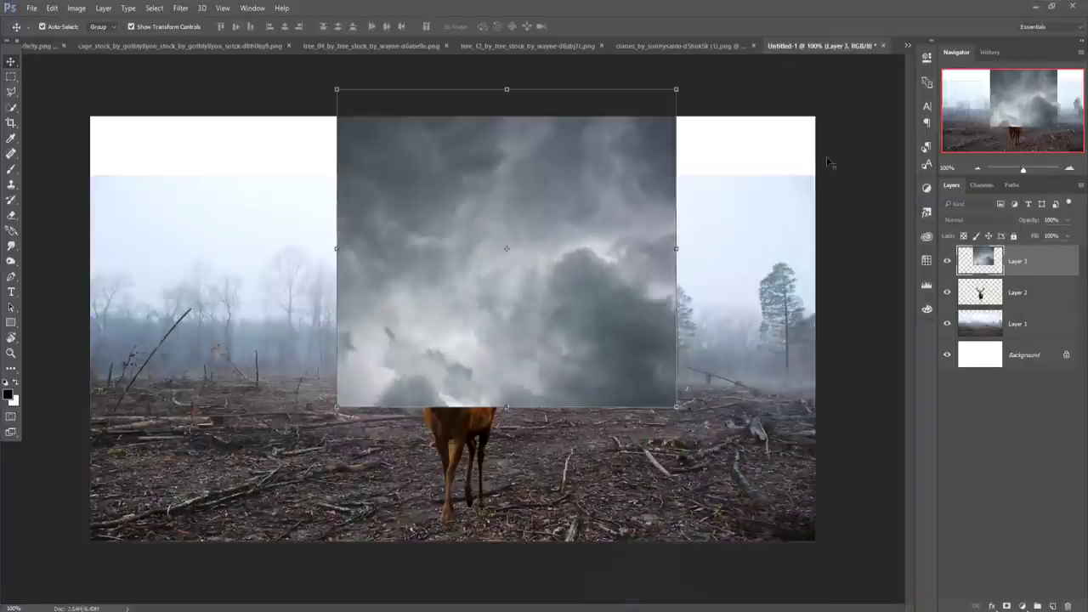
pyautogui.moveTo(599, 238); pyautogui.dragTo(352, 269)
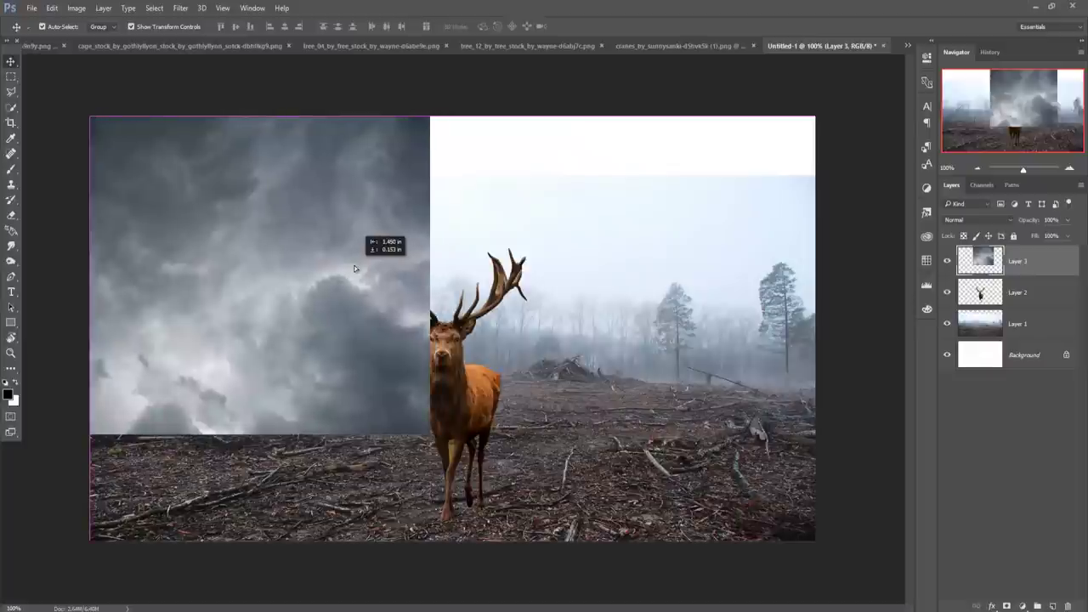
pyautogui.moveTo(430, 277); pyautogui.dragTo(812, 277)
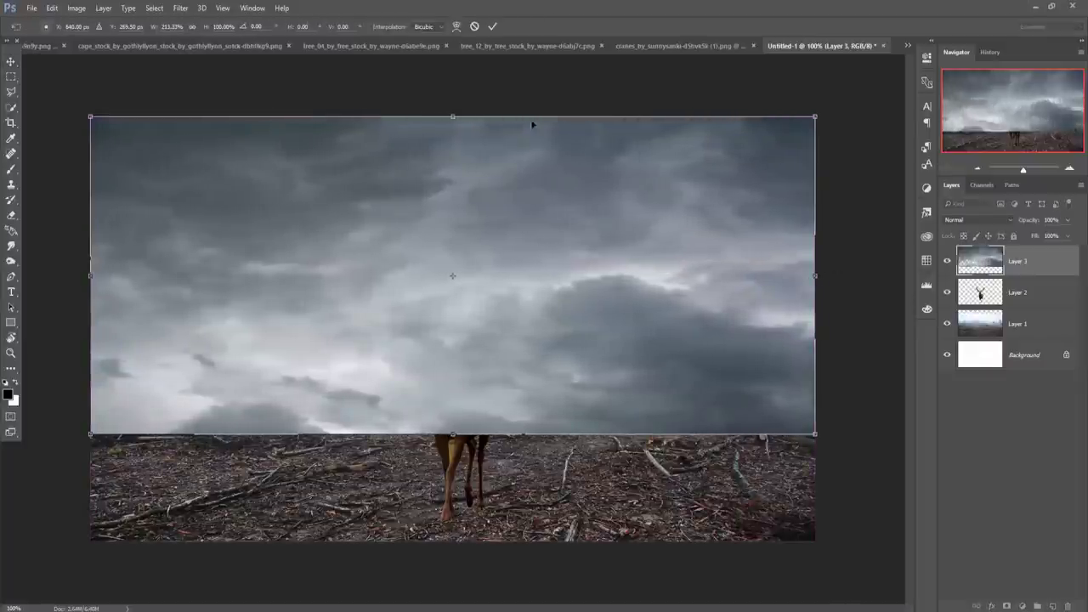
pyautogui.click(492, 27)
pyautogui.moveTo(1054, 270); pyautogui.dragTo(1057, 303)
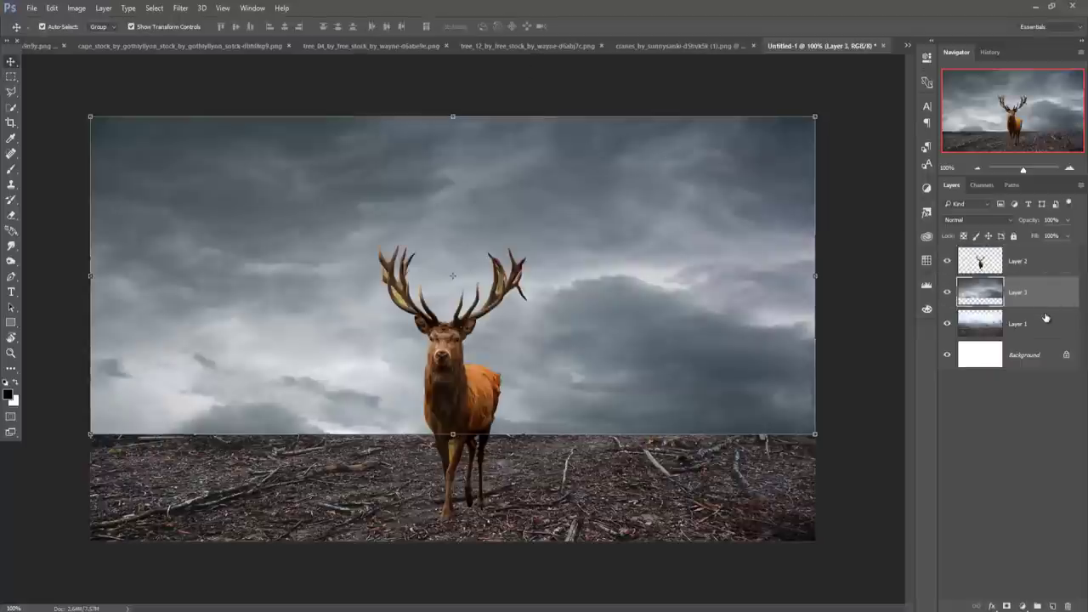
# Add a mask to the sky layer and paint black along the horizon at 100% opacity
pyautogui.click(1006, 606)
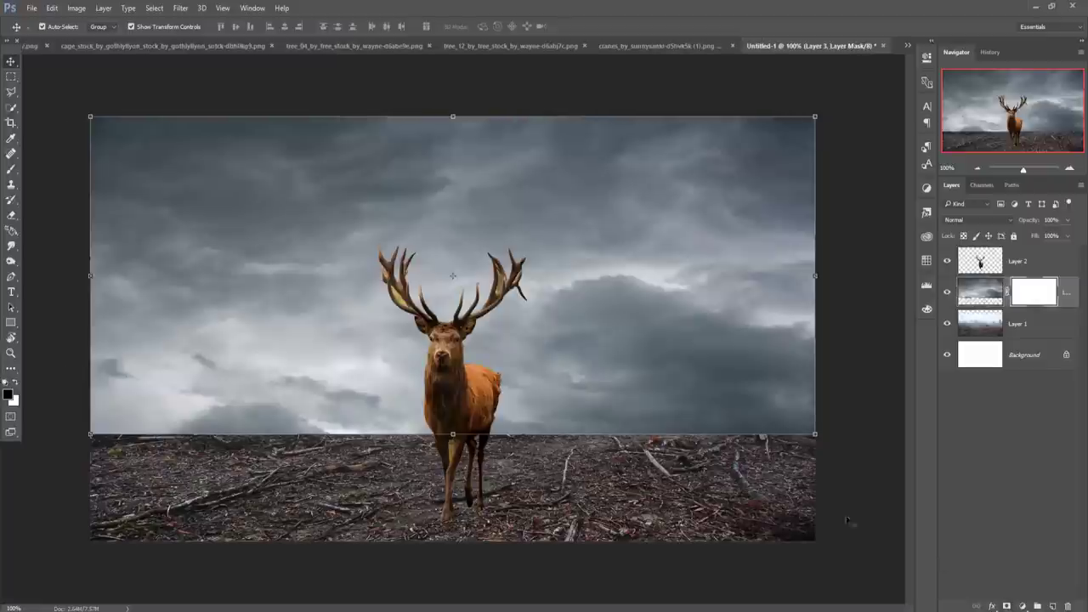
pyautogui.click(11, 170)
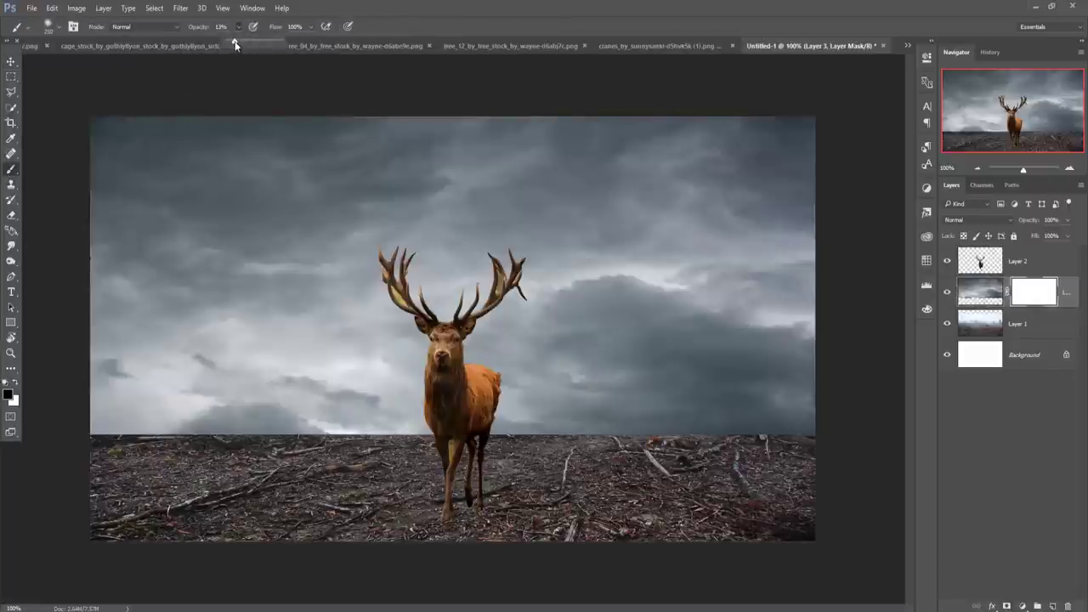
pyautogui.moveTo(122, 473)
pyautogui.mouseDown()
pyautogui.moveTo(268, 424)
pyautogui.moveTo(167, 443)
pyautogui.moveTo(408, 425)
pyautogui.mouseUp()
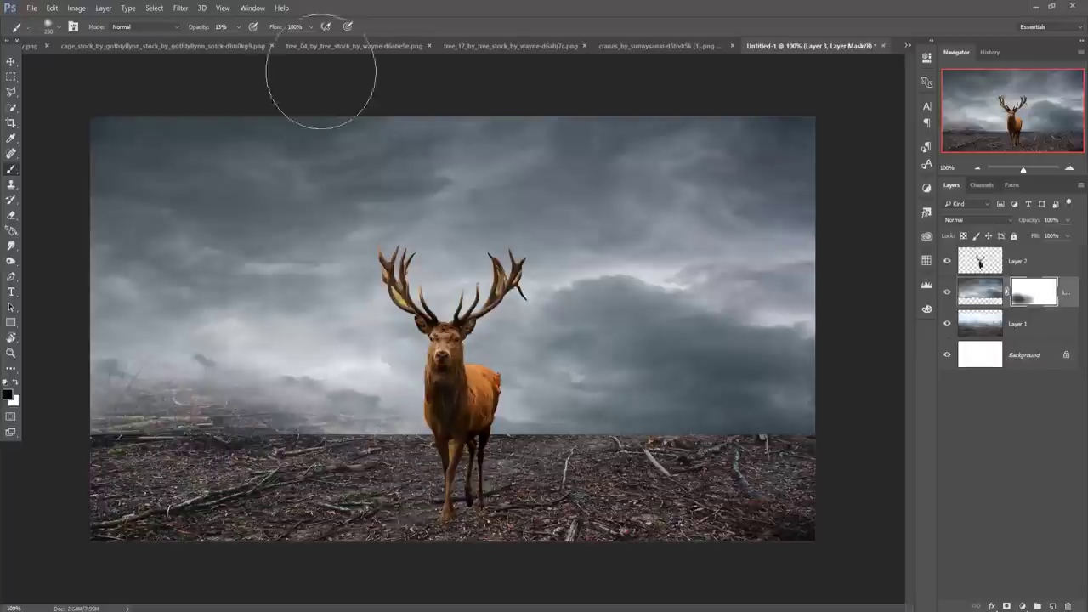
pyautogui.click(238, 28)
pyautogui.moveTo(314, 53); pyautogui.dragTo(322, 58)
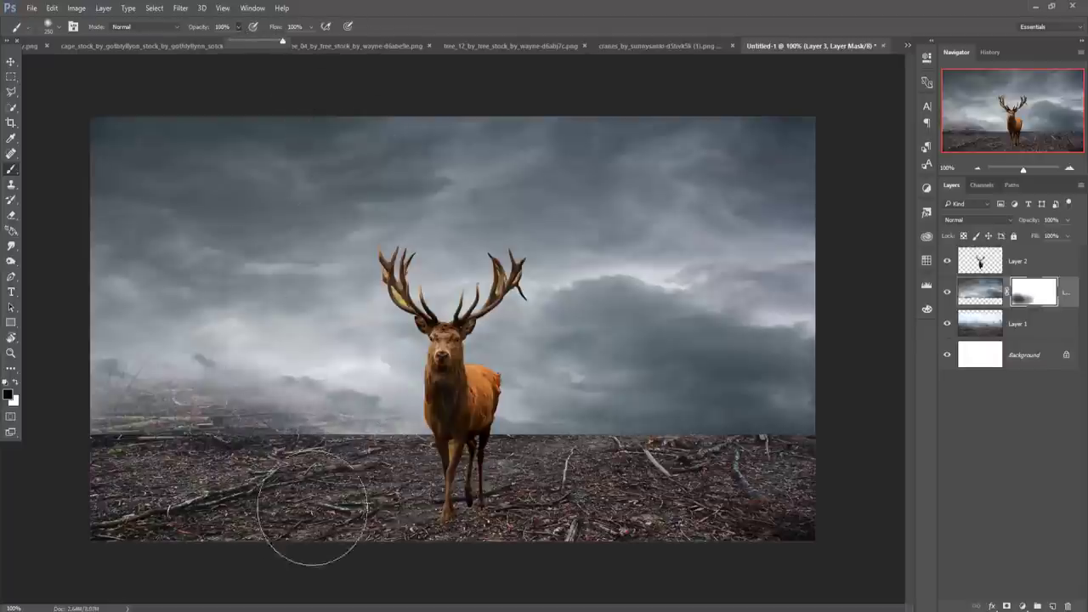
pyautogui.moveTo(255, 429); pyautogui.dragTo(821, 429)
# Paint soft 12%-opacity haze over the distant treeline, then switch to white with a smaller brush
pyautogui.moveTo(717, 465); pyautogui.dragTo(76, 450)
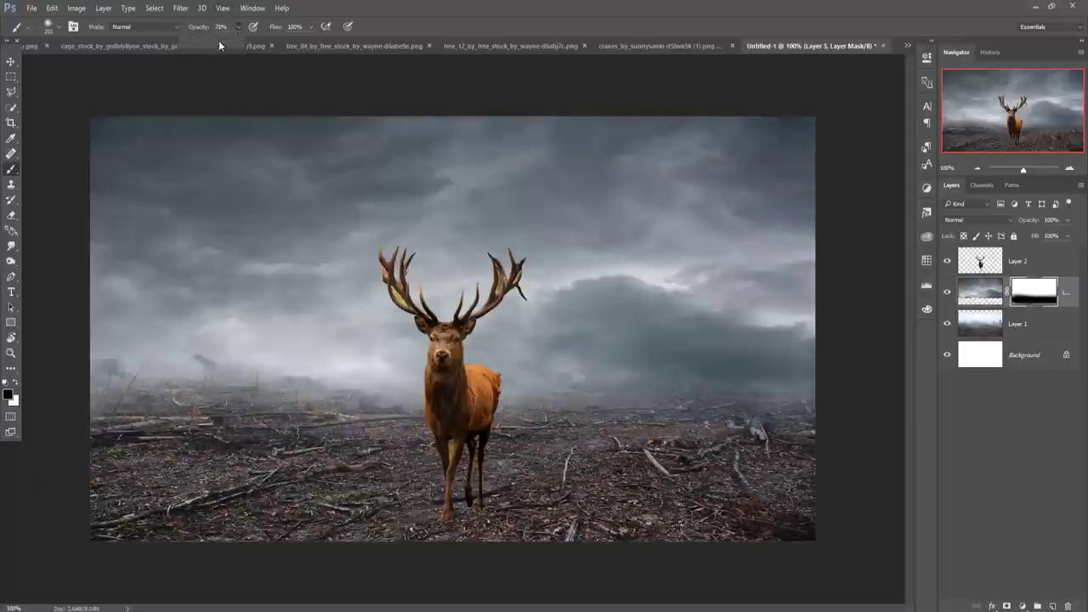
pyautogui.moveTo(189, 38); pyautogui.dragTo(190, 38)
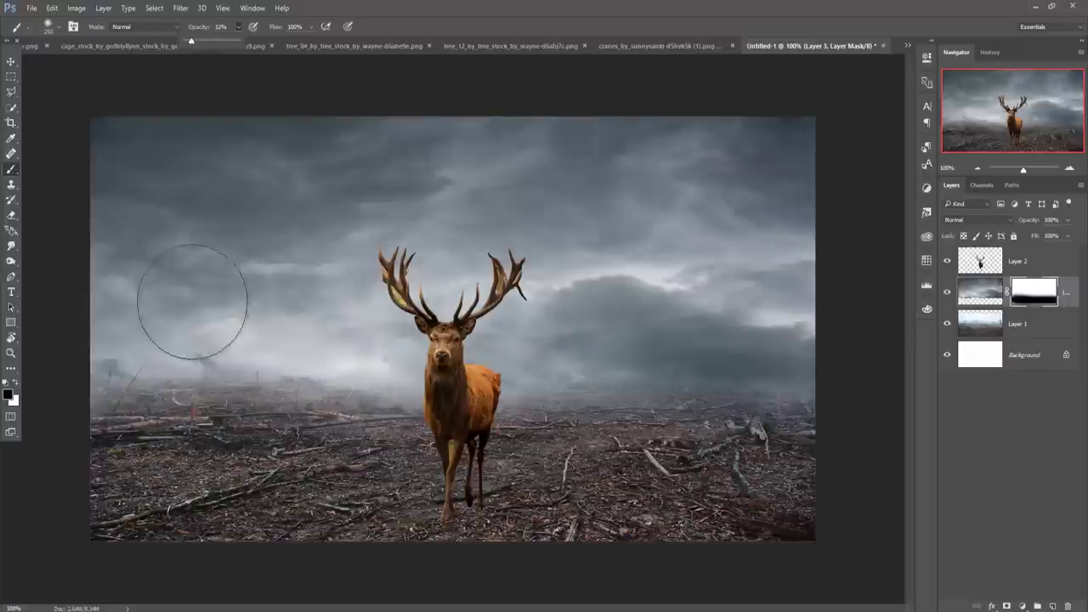
pyautogui.click(127, 353)
pyautogui.moveTo(81, 357)
pyautogui.mouseDown()
pyautogui.moveTo(498, 328)
pyautogui.moveTo(727, 349)
pyautogui.moveTo(739, 400)
pyautogui.mouseUp()
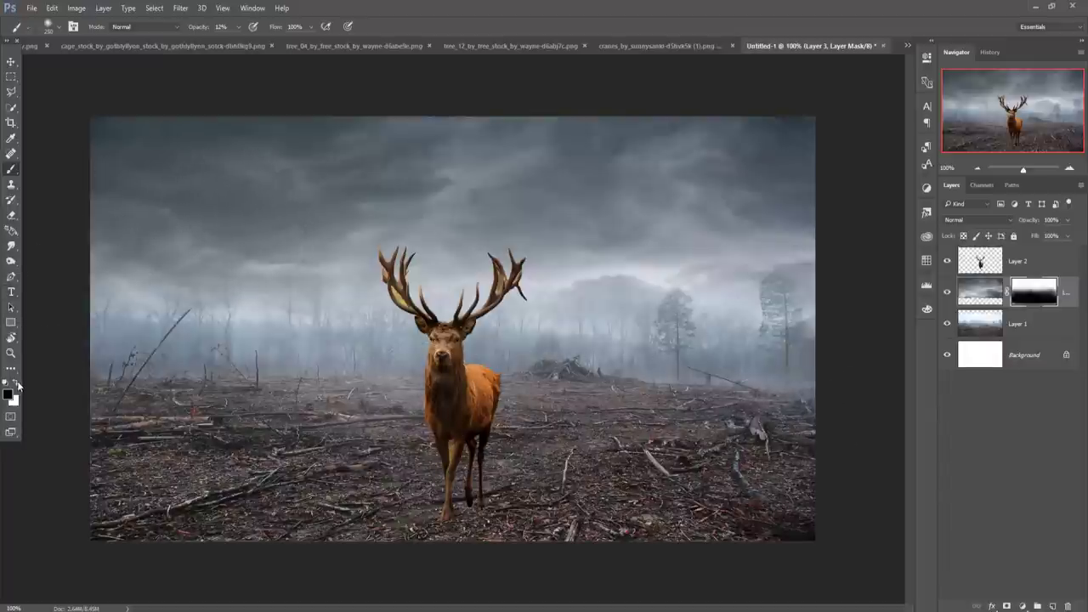
pyautogui.press('[')
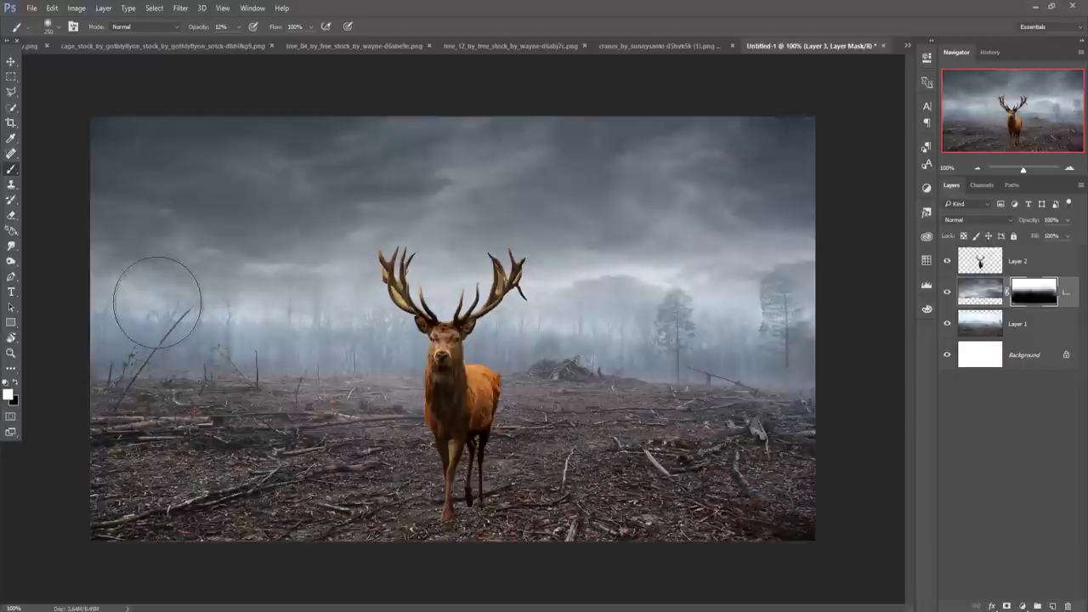
pyautogui.press('[')
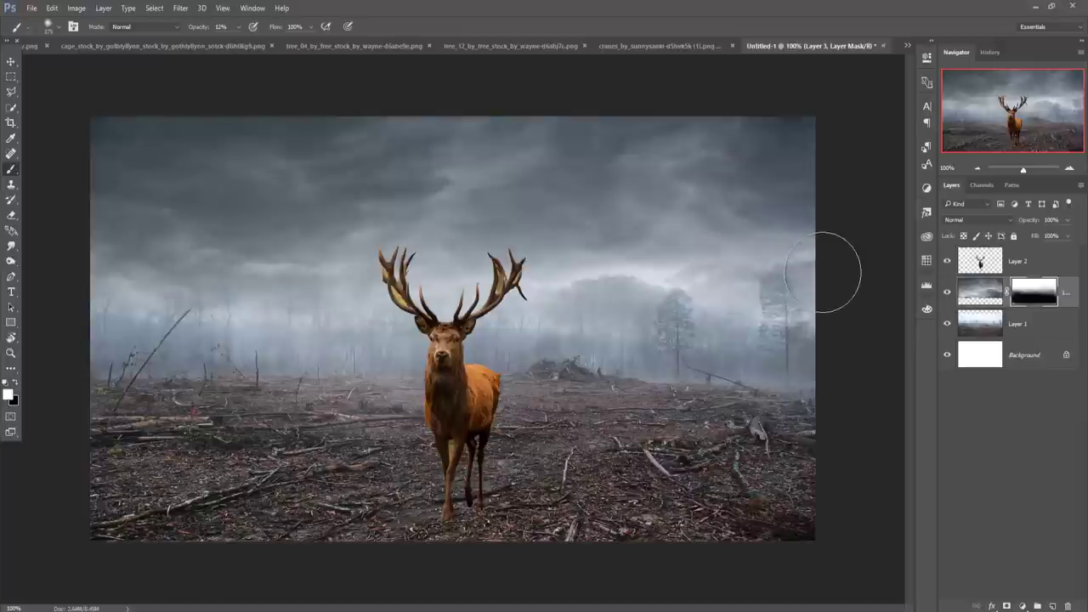
# On the stag layer, trace and delete the yellow gap inside the left antler
pyautogui.click(10, 63)
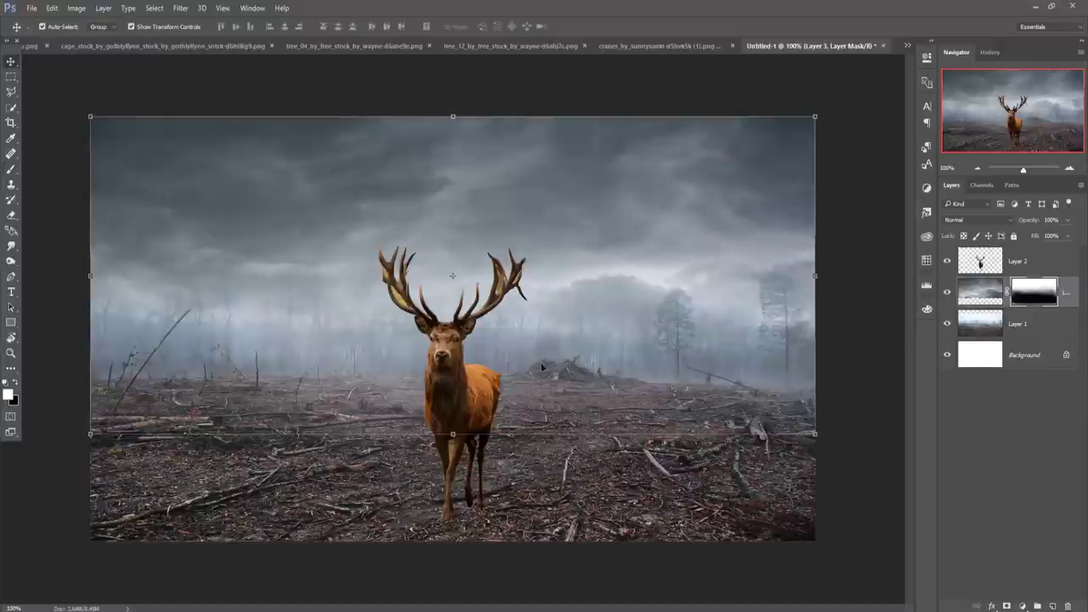
pyautogui.click(994, 265)
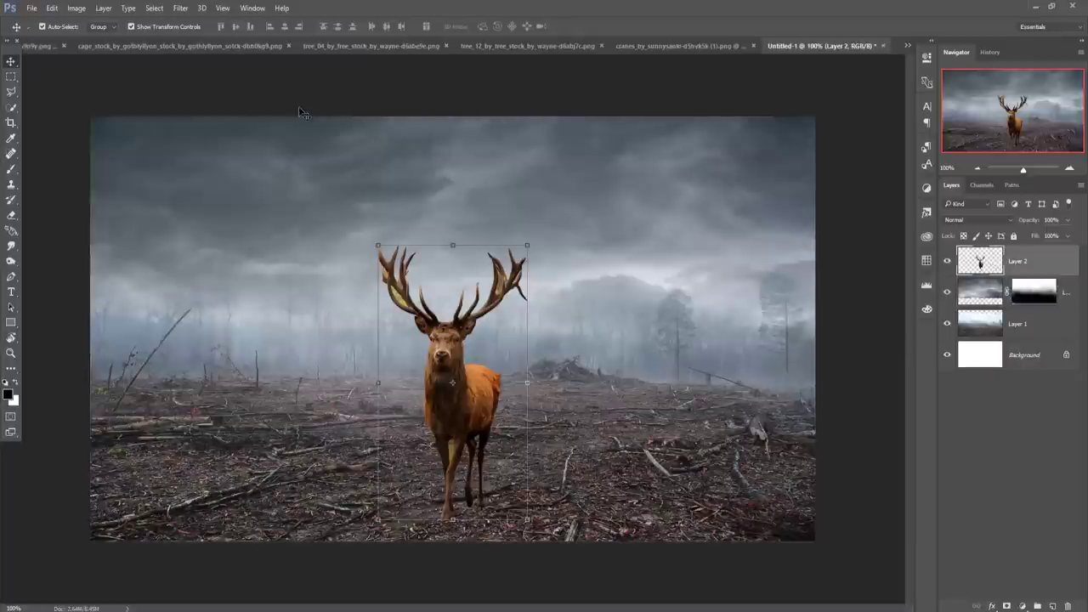
pyautogui.click(11, 277)
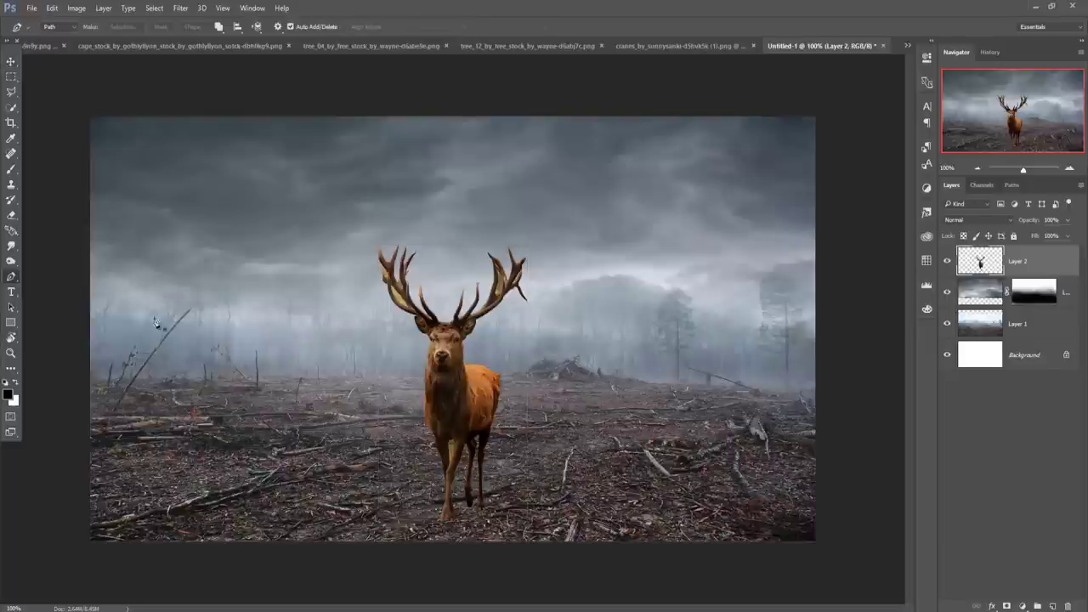
pyautogui.scroll(2, 404, 316)
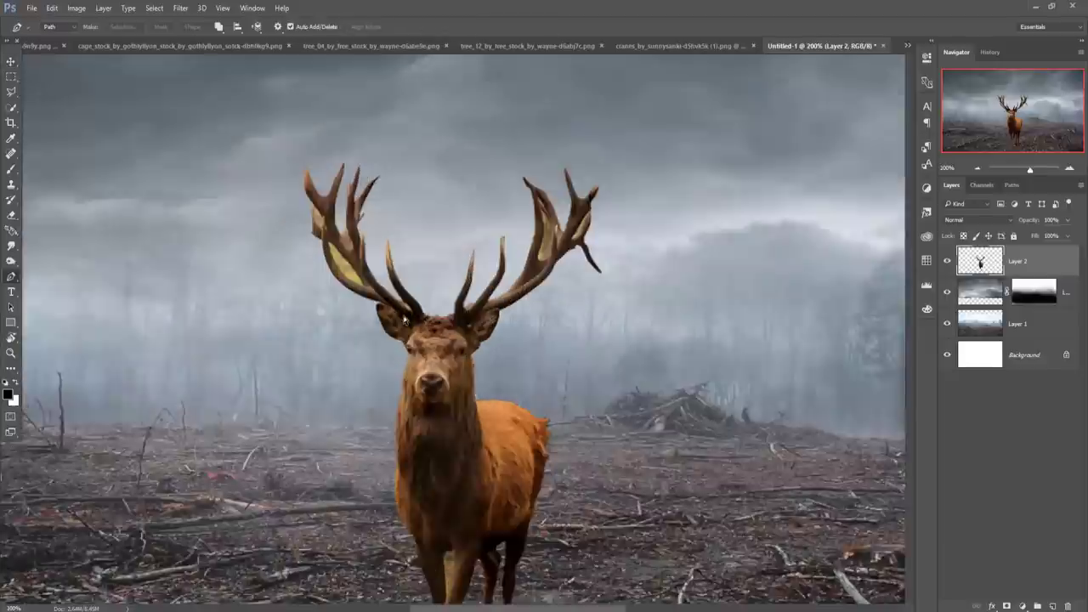
pyautogui.scroll(2, 391, 320)
pyautogui.scroll(1, 374, 325)
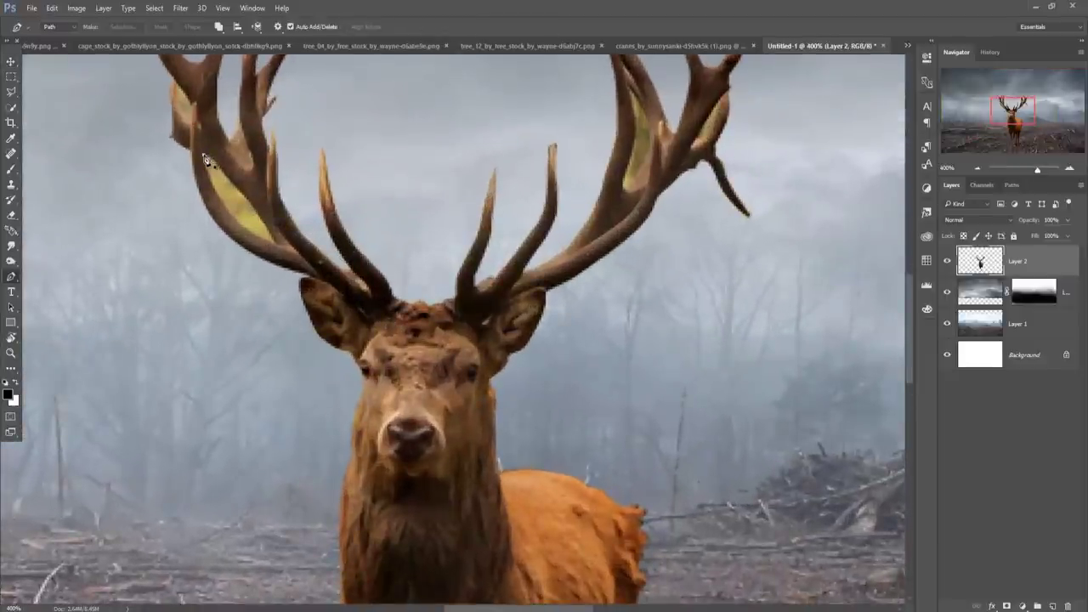
pyautogui.click(209, 181)
pyautogui.rightClick(217, 177)
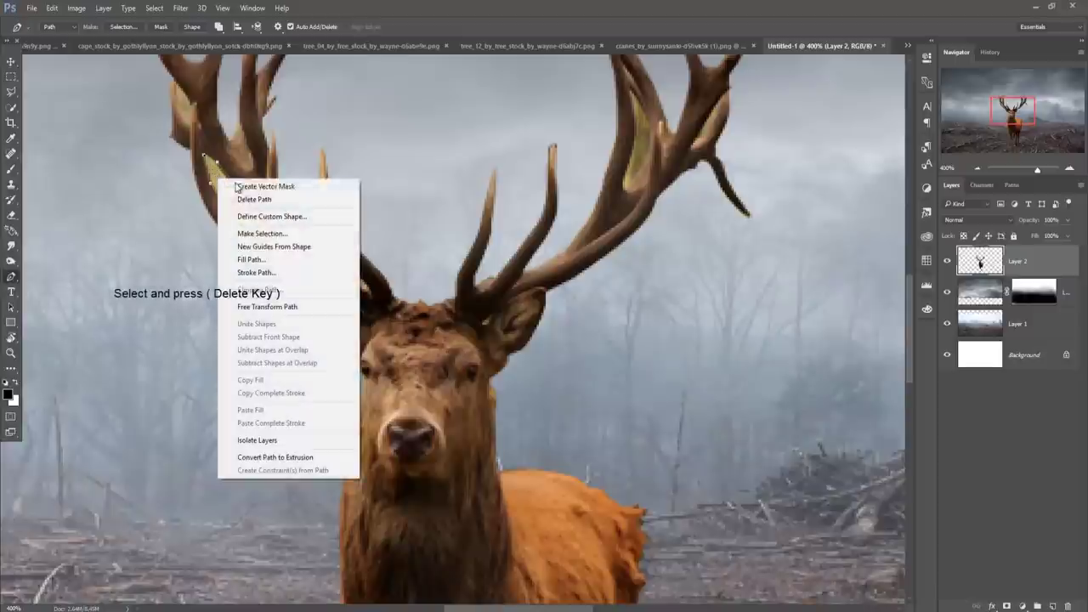
pyautogui.click(257, 235)
pyautogui.click(610, 183)
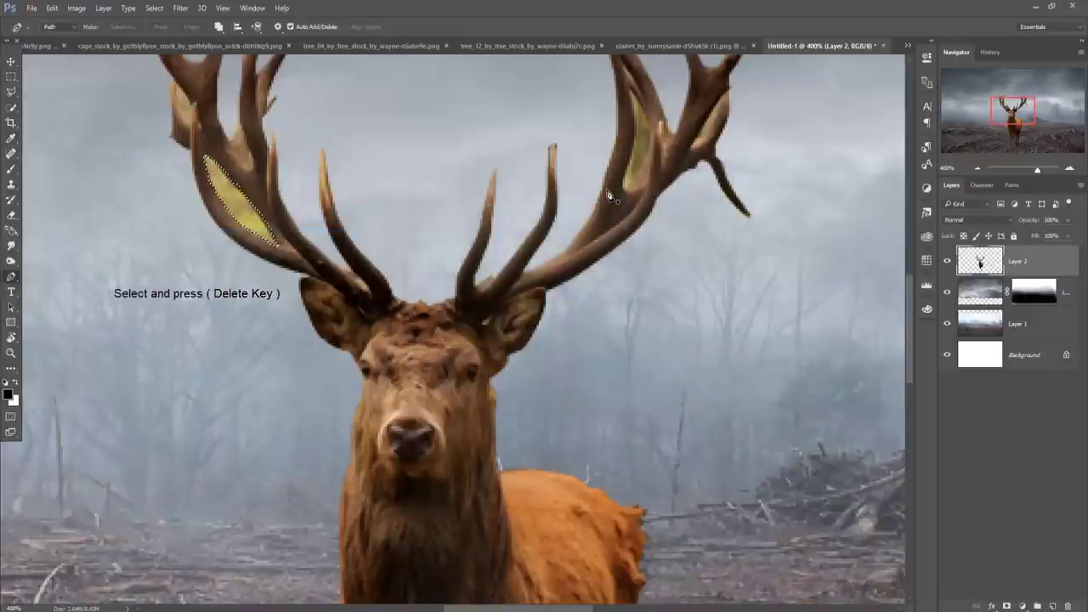
pyautogui.press('Delete')
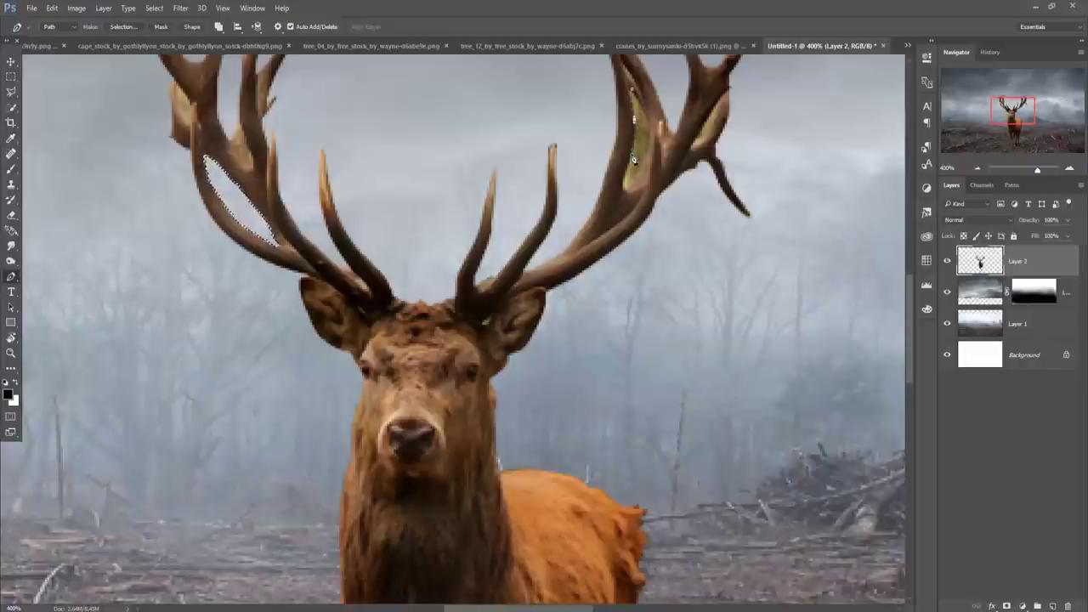
# Trace and delete the yellow gap in the right antler
pyautogui.click(623, 185)
pyautogui.click(652, 137)
pyautogui.click(648, 110)
pyautogui.click(631, 87)
pyautogui.rightClick(636, 116)
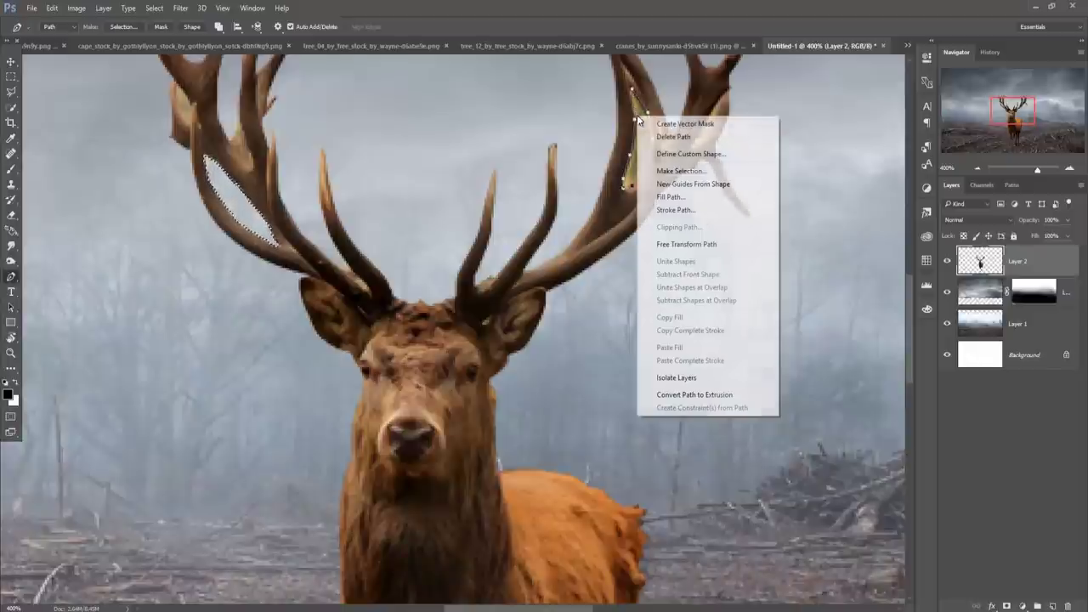
pyautogui.click(671, 170)
pyautogui.click(605, 184)
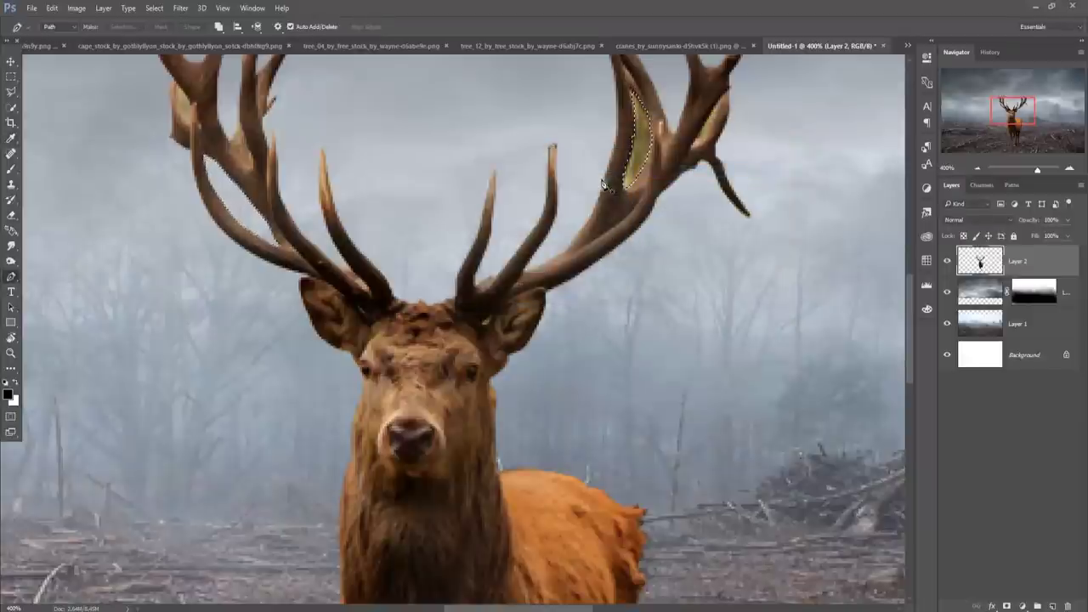
pyautogui.press('Delete')
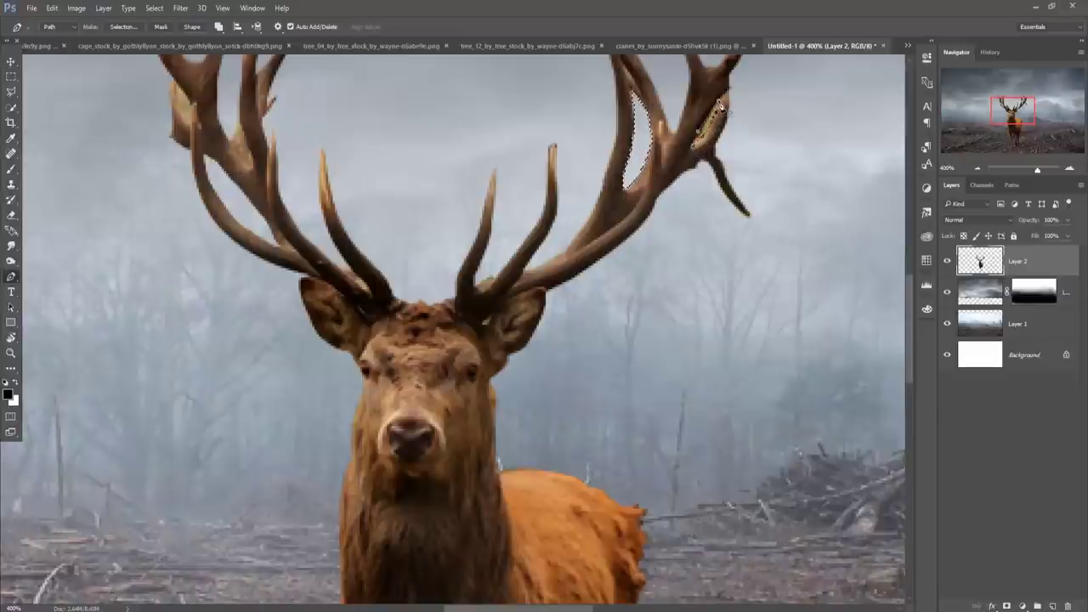
# Select the next antler outline and clear the leftover gap in the left antler
pyautogui.rightClick(706, 122)
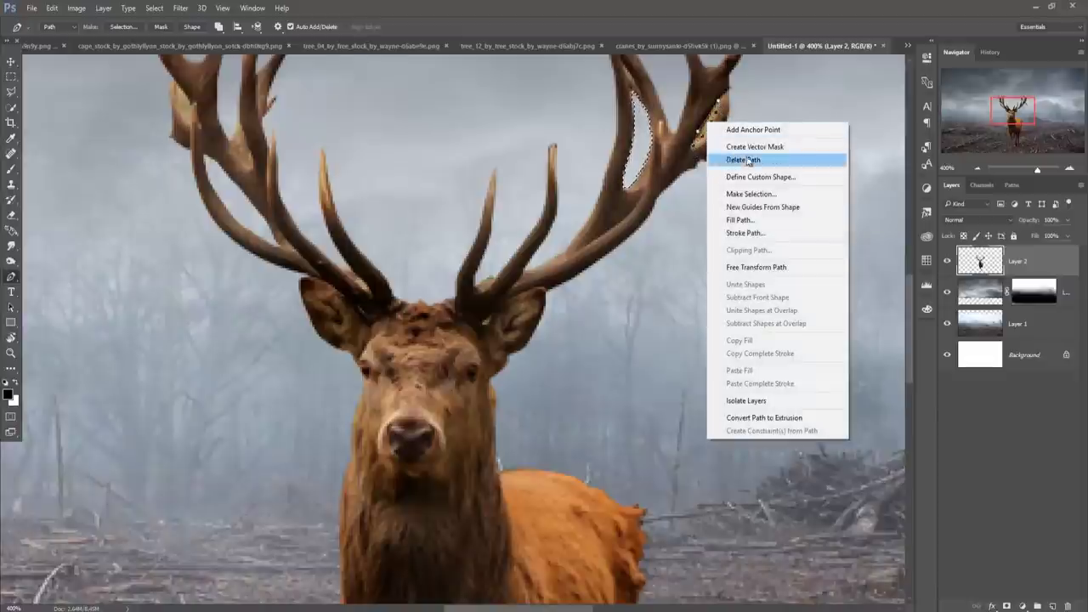
pyautogui.click(748, 195)
pyautogui.click(607, 184)
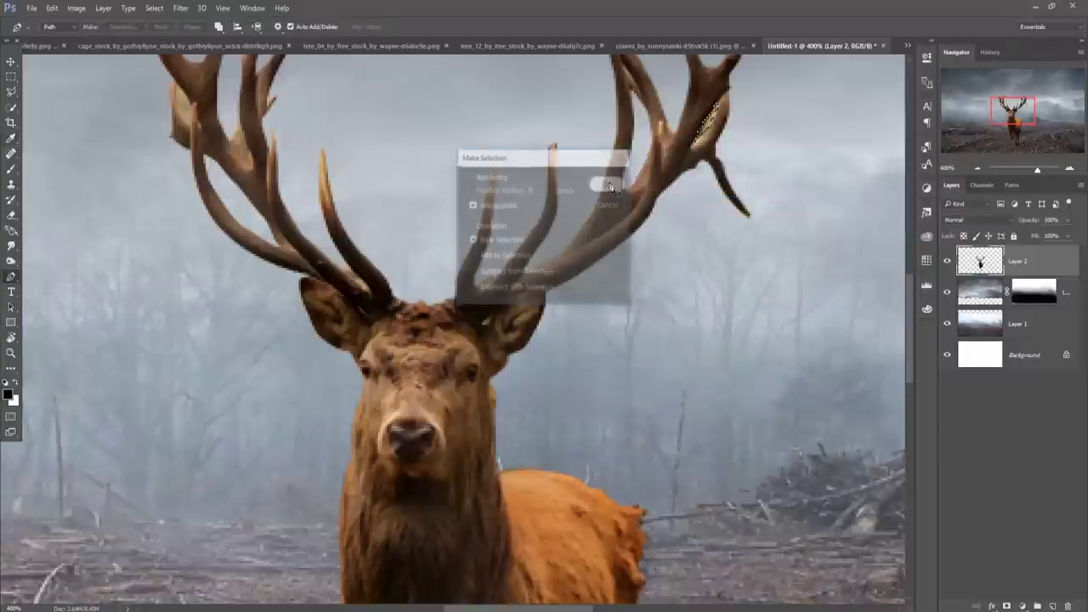
pyautogui.moveTo(343, 177); pyautogui.dragTo(365, 282)
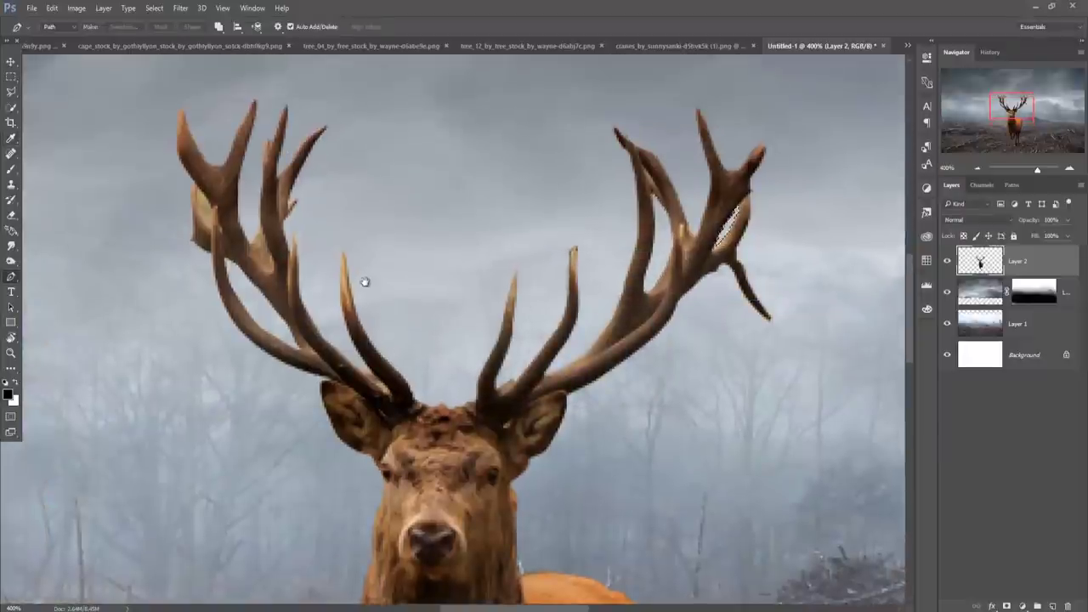
pyautogui.click(198, 200)
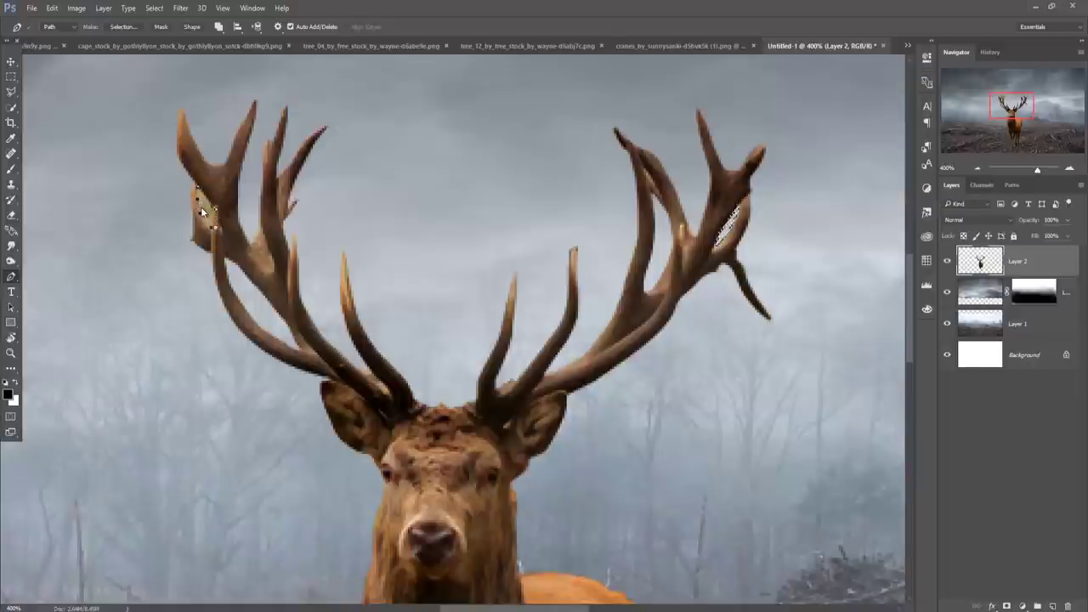
pyautogui.rightClick(201, 213)
pyautogui.click(291, 263)
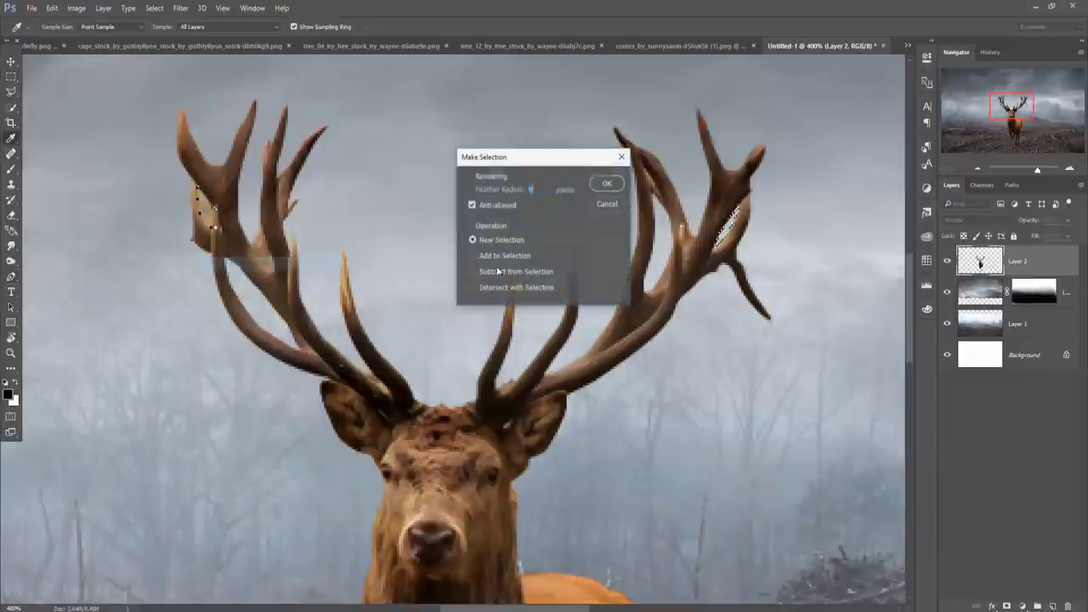
pyautogui.click(605, 187)
pyautogui.press('Delete')
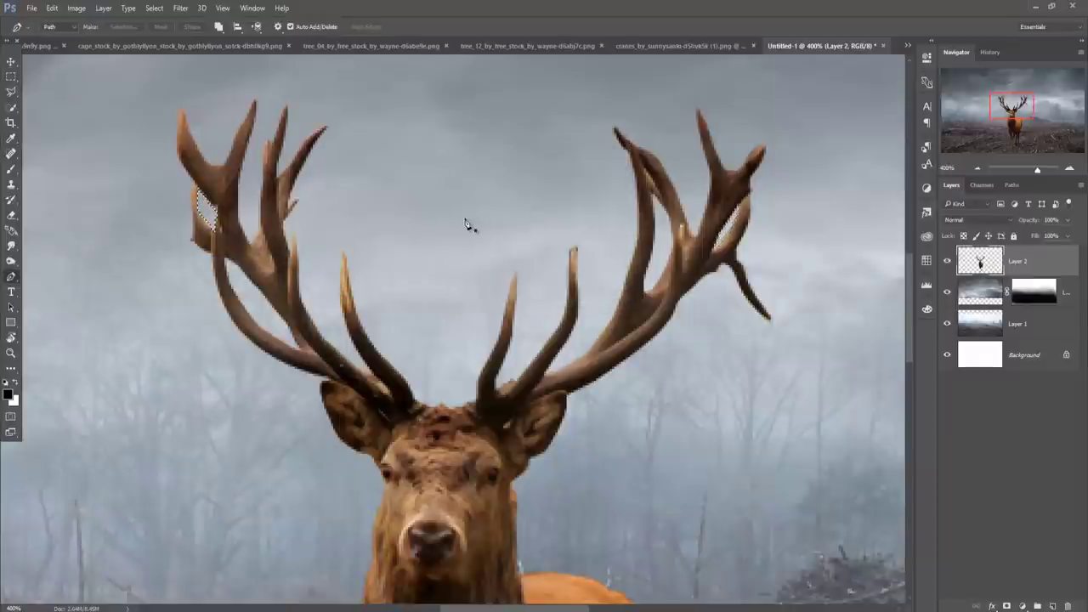
# Deselect, return to the Move tool and zoom out to the whole composition
pyautogui.click(154, 8)
pyautogui.click(166, 31)
pyautogui.press('v')
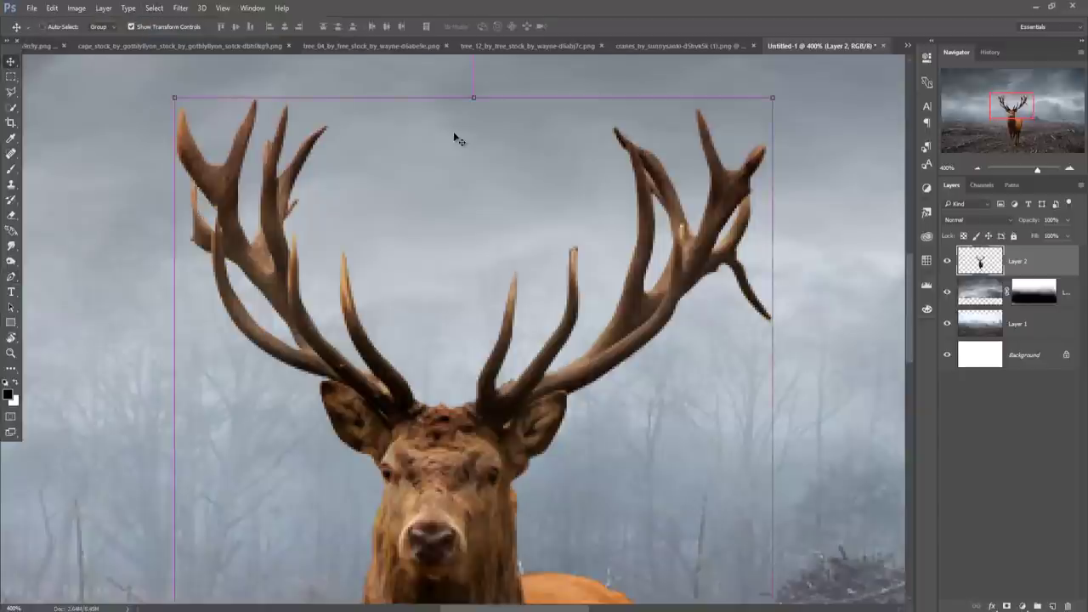
pyautogui.hotkey('ctrl', '-')
pyautogui.hotkey('ctrl', '-')
pyautogui.hotkey('ctrl', '-')
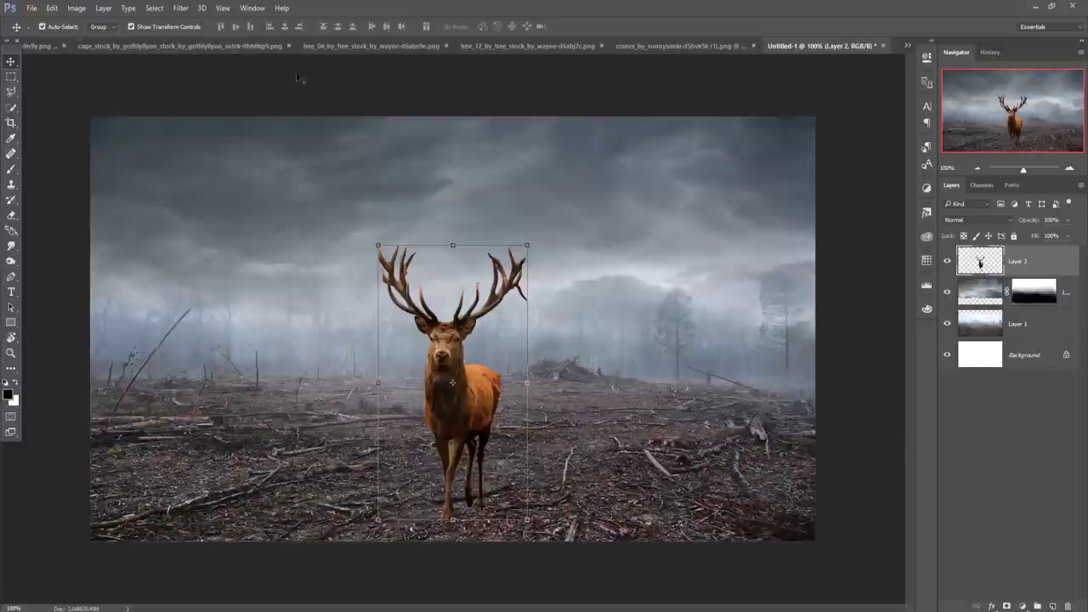
pyautogui.click(185, 8)
# Apply Camera Raw to the stag with Temperature -14 and Vibrance -17, then select Layer 3
pyautogui.click(204, 75)
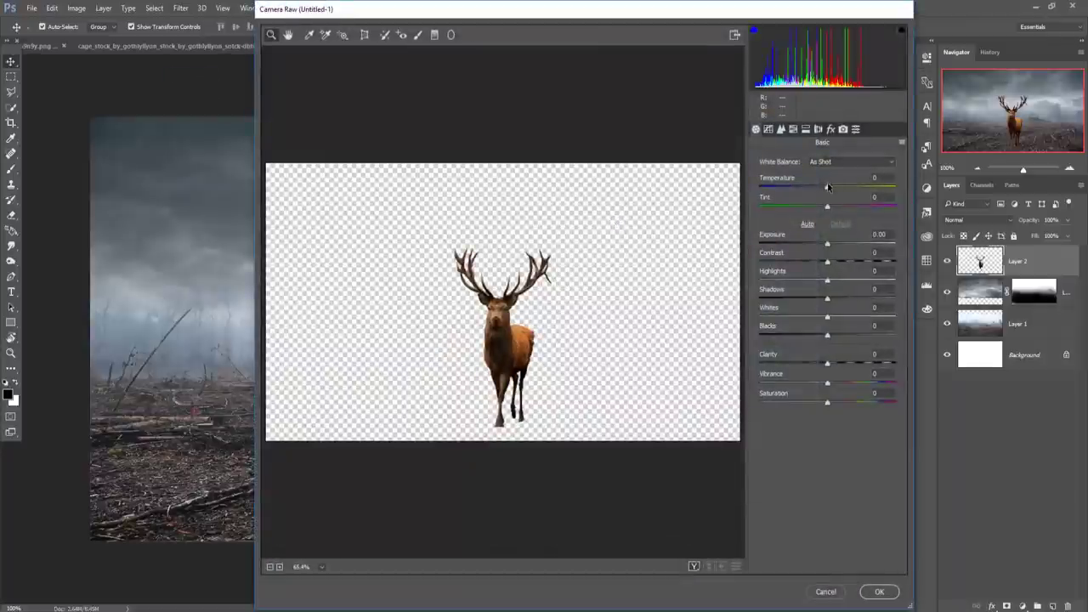
pyautogui.moveTo(827, 190); pyautogui.dragTo(822, 192)
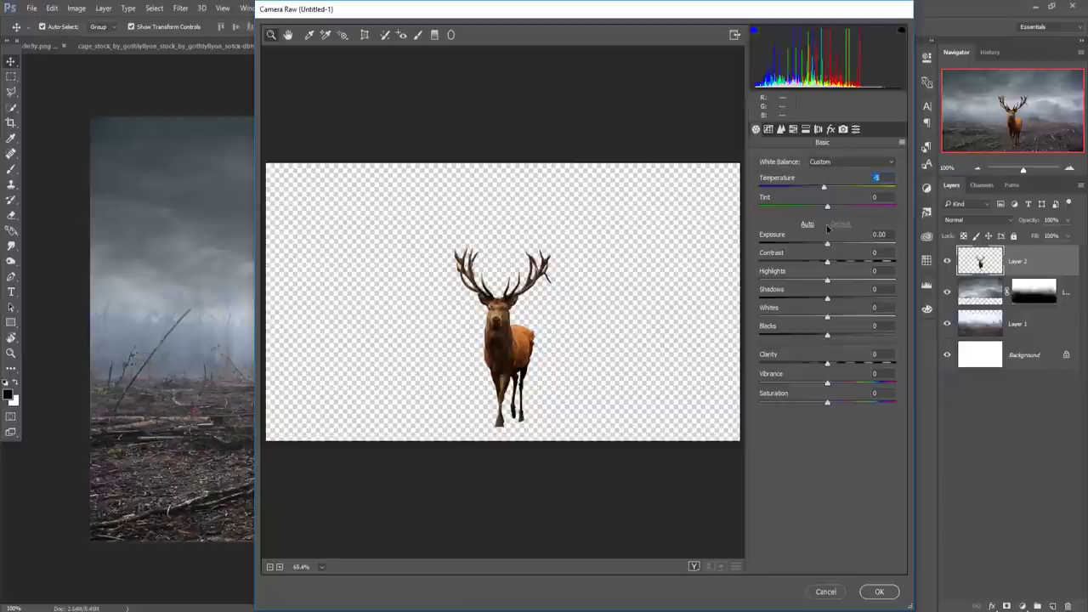
pyautogui.moveTo(823, 385); pyautogui.dragTo(815, 385)
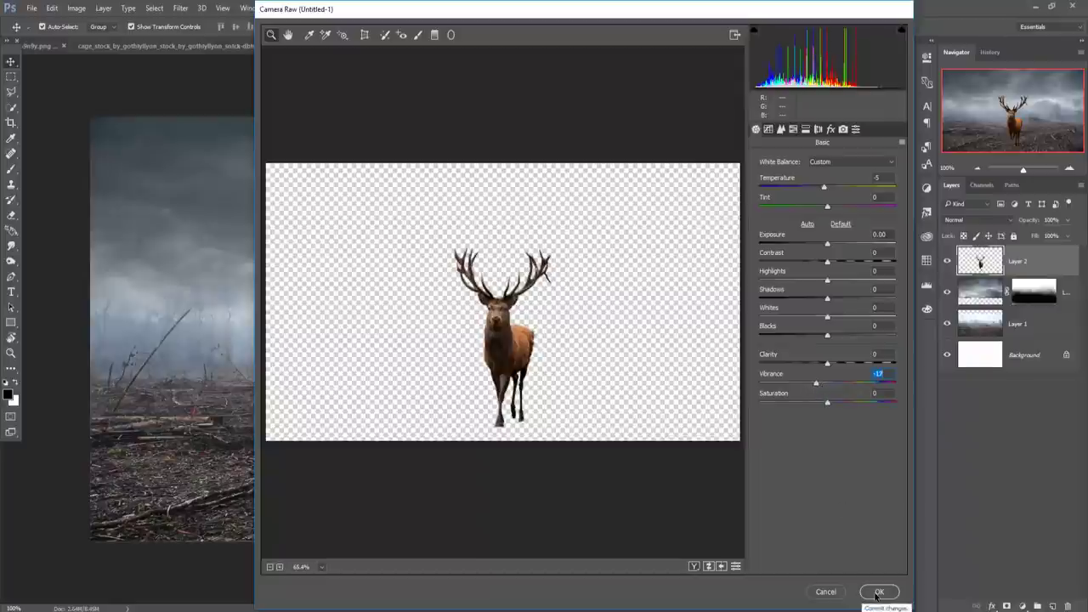
pyautogui.moveTo(823, 190); pyautogui.dragTo(817, 189)
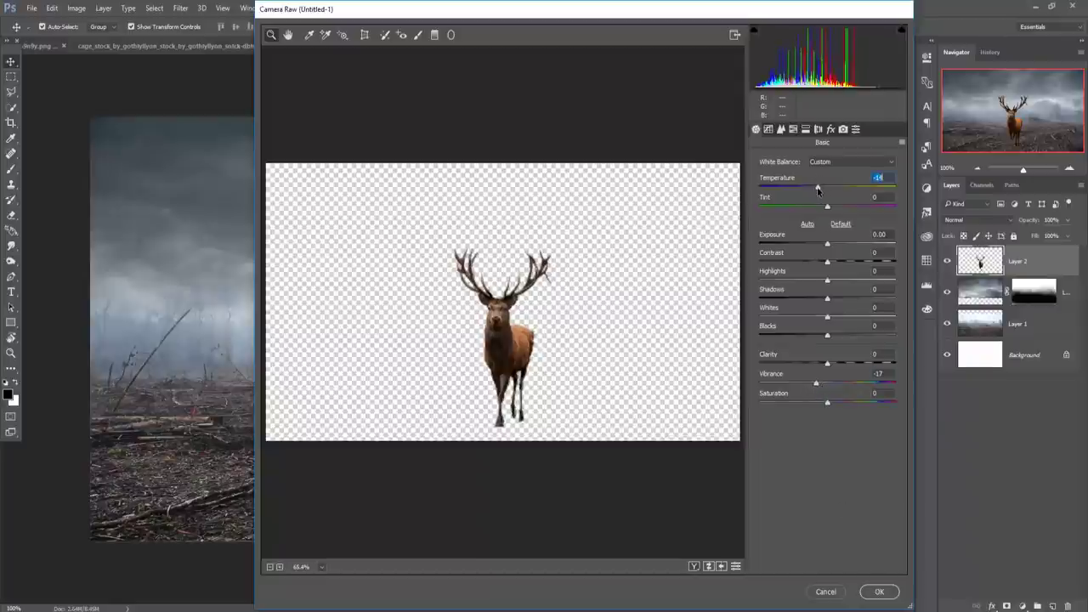
pyautogui.click(880, 592)
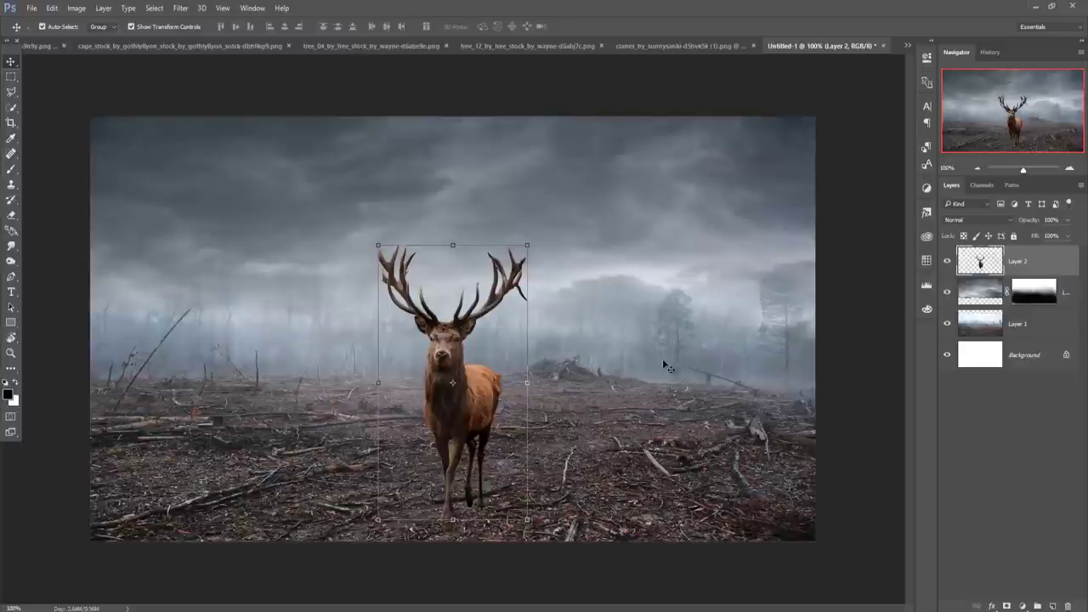
pyautogui.click(1066, 289)
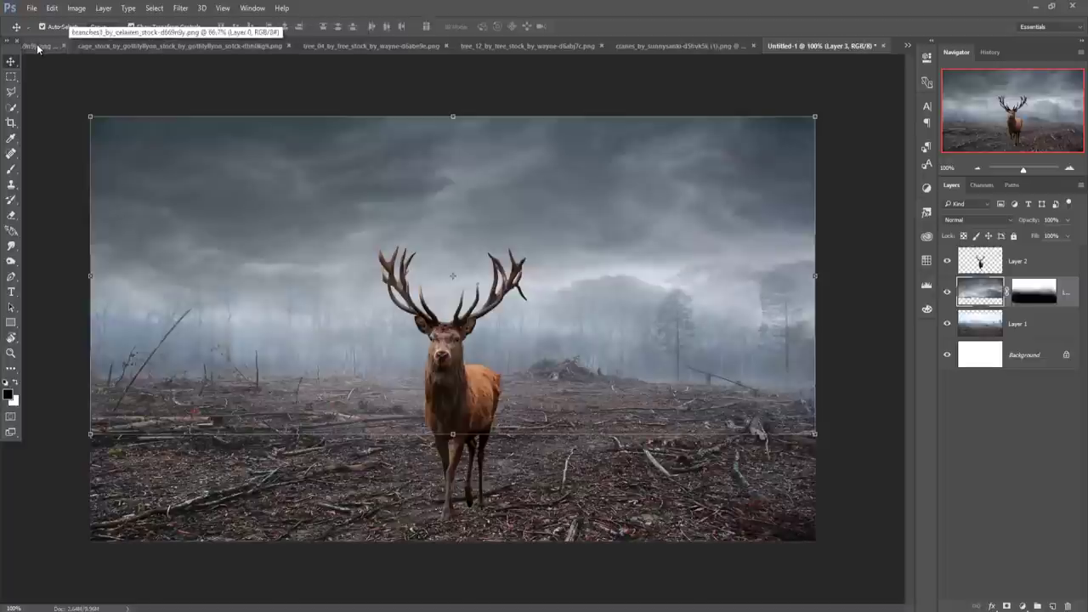
# In the girl photo, zoom in and start a Pen outline at her toes
pyautogui.click(687, 46)
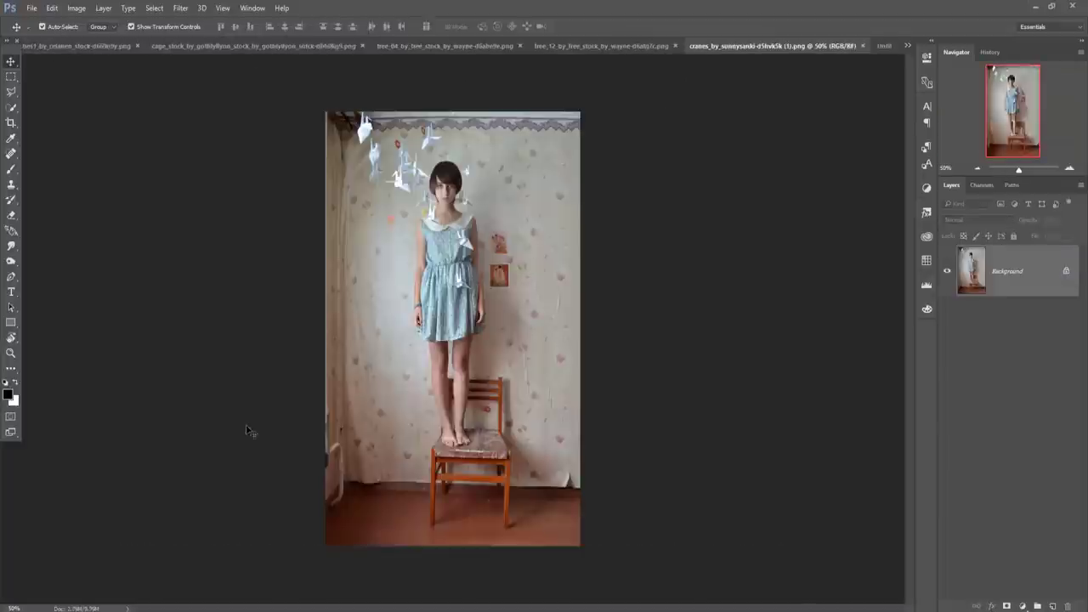
pyautogui.click(11, 278)
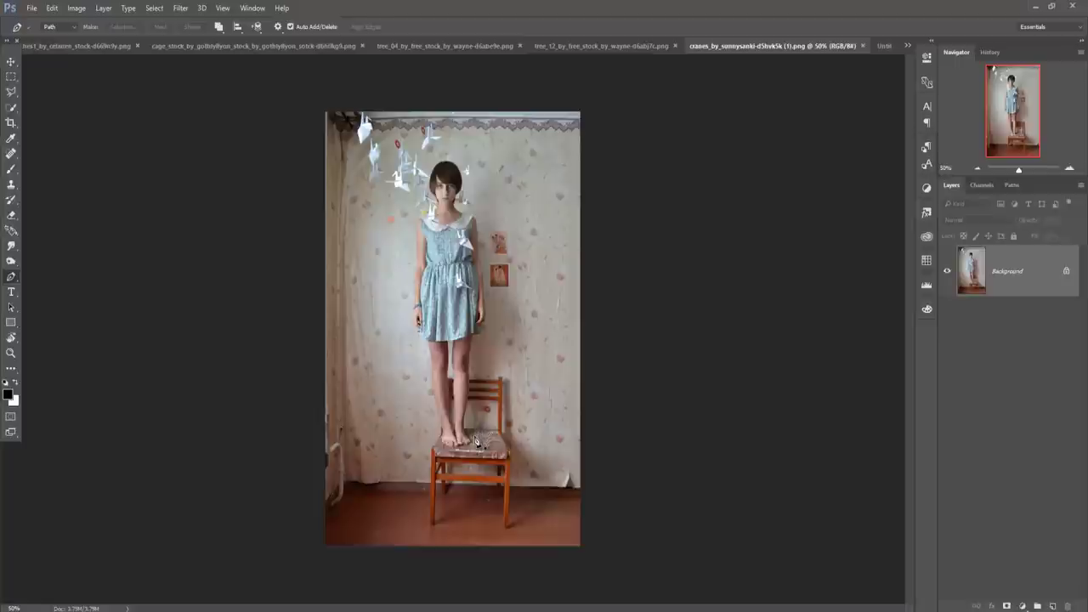
pyautogui.hotkey('ctrl', '+')
pyautogui.hotkey('ctrl', '+')
pyautogui.hotkey('ctrl', '+')
pyautogui.hotkey('ctrl', '+')
pyautogui.hotkey('ctrl', '+')
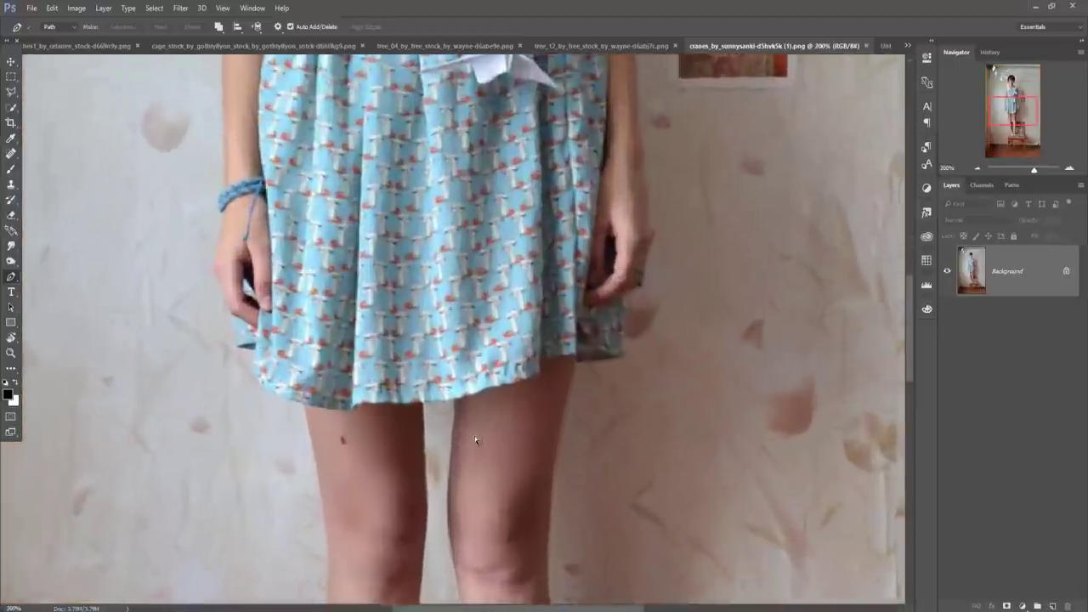
pyautogui.moveTo(468, 448); pyautogui.dragTo(481, 187)
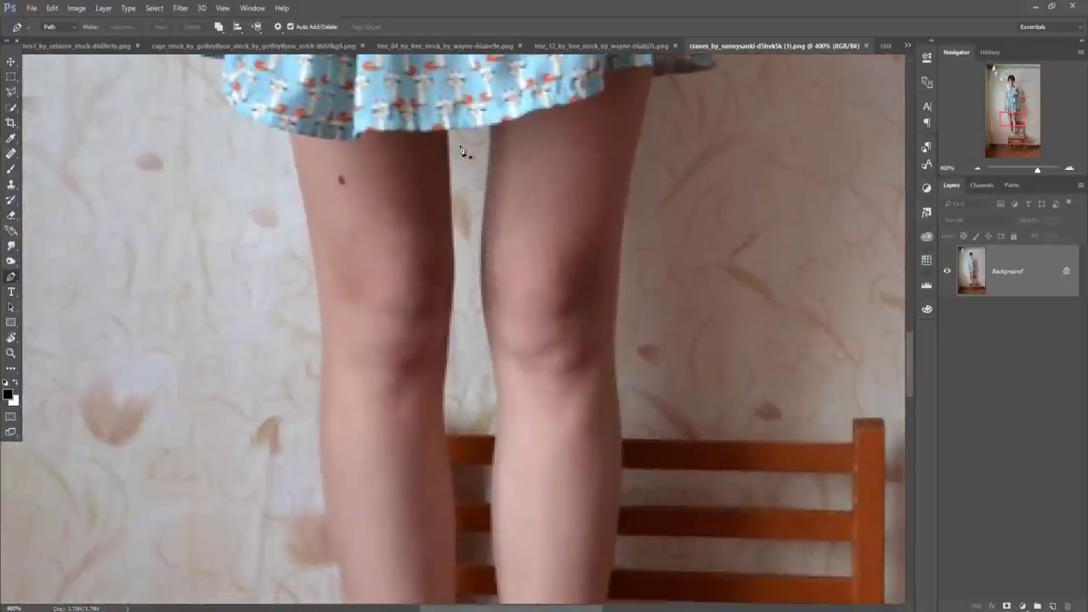
pyautogui.scroll(-5, 553, 371)
pyautogui.scroll(-3, 595, 170)
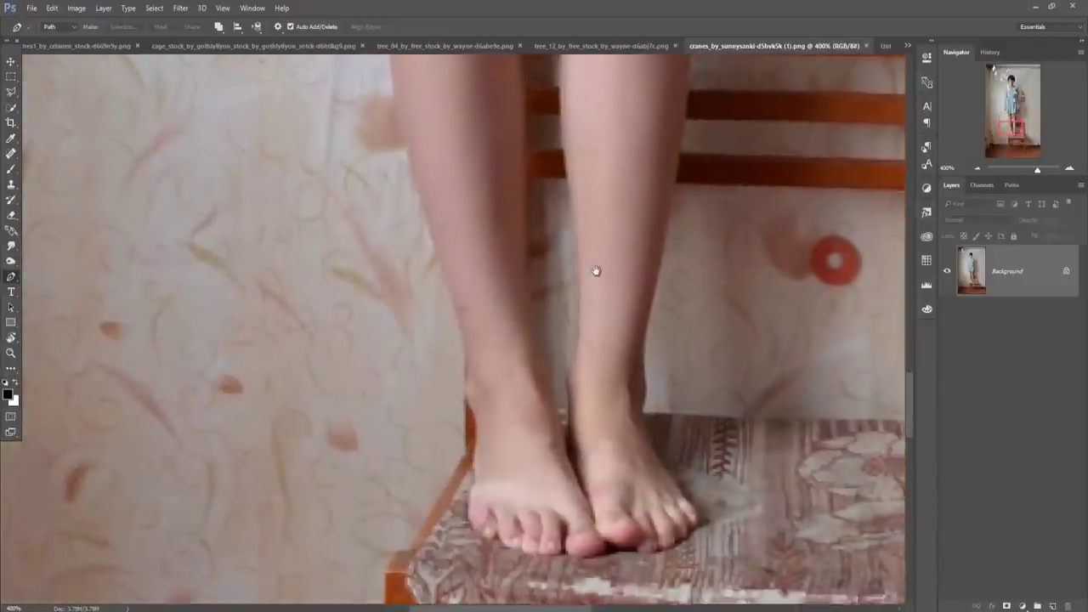
pyautogui.scroll(-2, 595, 382)
pyautogui.click(598, 493)
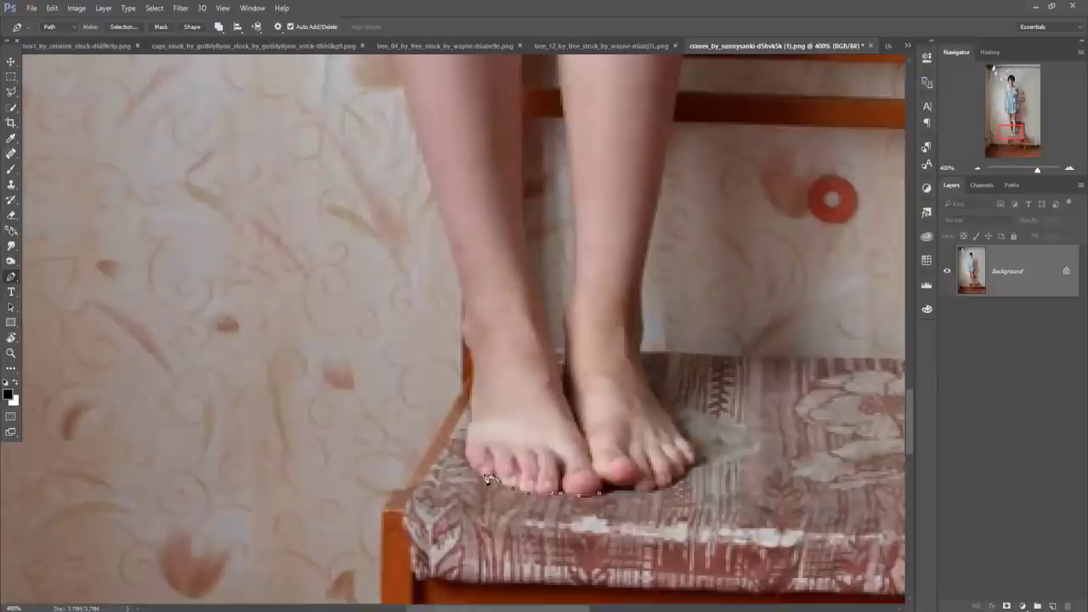
# Trace the outline up the girl's side, along her arm and around her hair
pyautogui.scroll(5, 399, 81)
pyautogui.scroll(5, 461, 286)
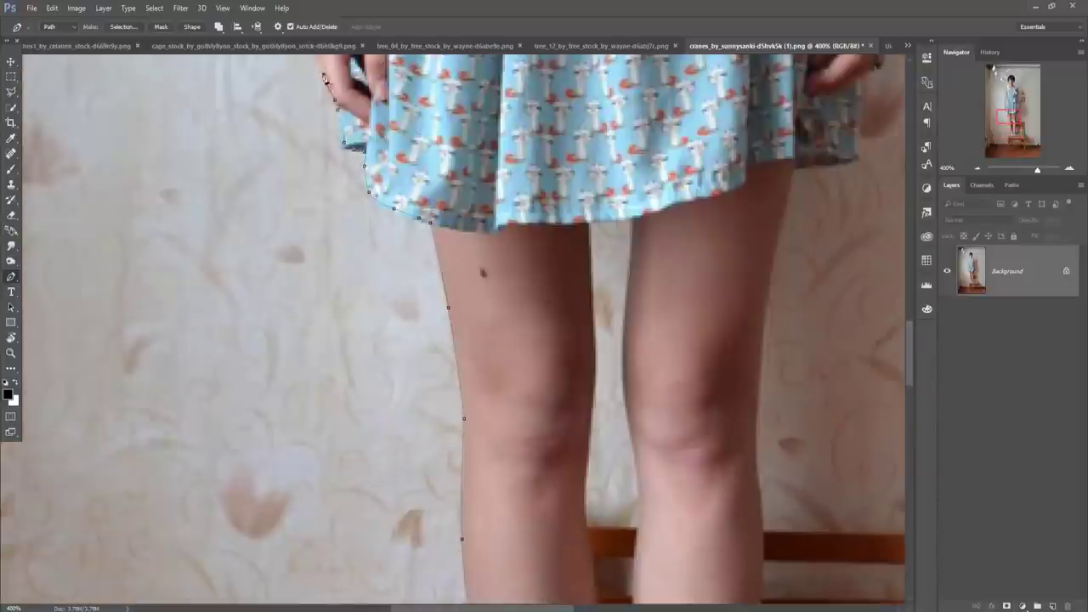
pyautogui.scroll(3, 420, 281)
pyautogui.scroll(3, 442, 255)
pyautogui.click(457, 153)
pyautogui.scroll(3, 459, 170)
pyautogui.click(466, 189)
pyautogui.scroll(3, 467, 195)
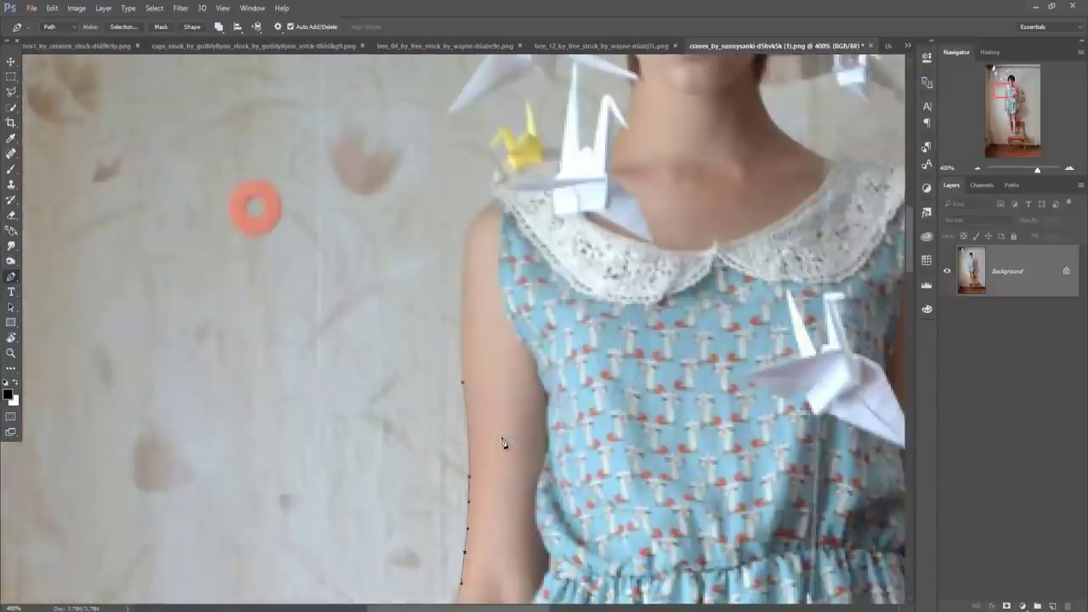
pyautogui.click(463, 246)
pyautogui.scroll(3, 475, 357)
pyautogui.click(487, 412)
pyautogui.click(534, 375)
pyautogui.click(578, 367)
pyautogui.scroll(3, 560, 158)
pyautogui.click(520, 374)
pyautogui.click(532, 323)
pyautogui.click(551, 267)
pyautogui.click(576, 230)
pyautogui.click(610, 208)
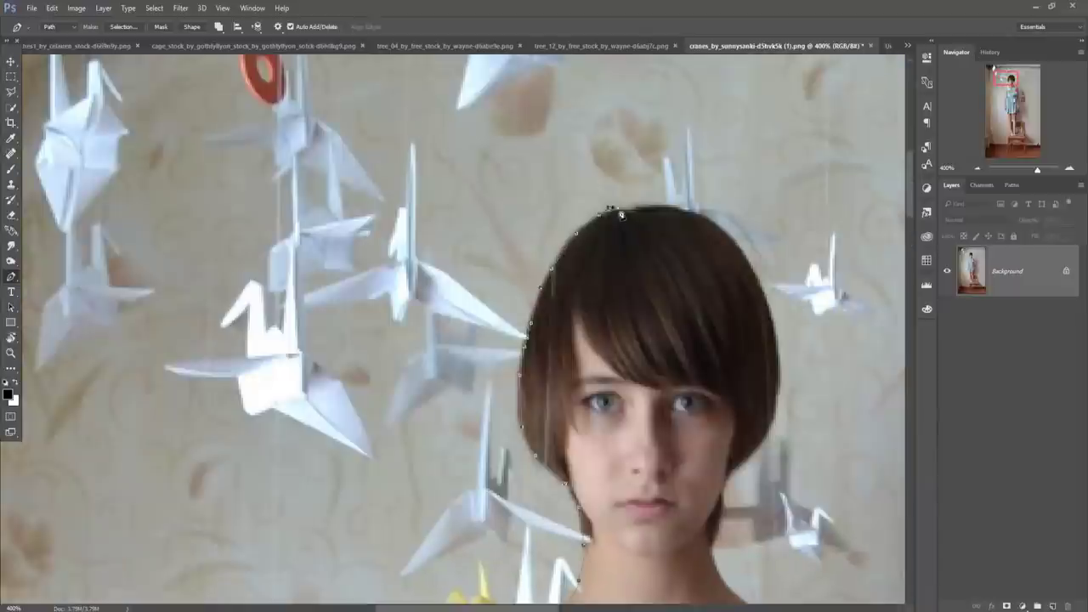
# Continue the outline along her neck, other arm and leg, closing at her feet
pyautogui.scroll(-5, 721, 508)
pyautogui.hscroll(3, 722, 508)
pyautogui.click(639, 315)
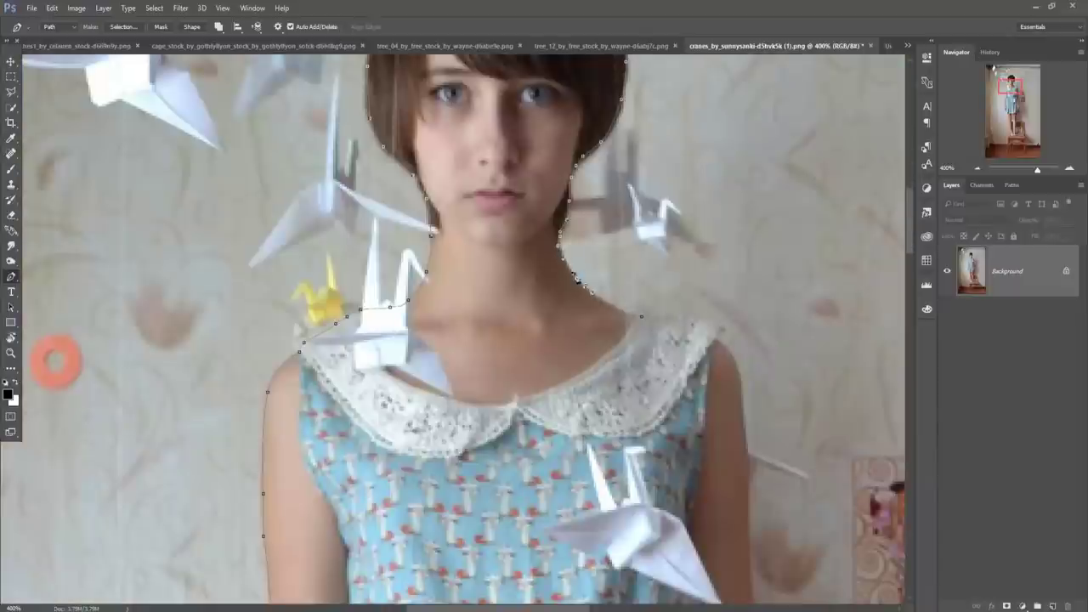
pyautogui.scroll(-5, 724, 351)
pyautogui.hscroll(2, 725, 352)
pyautogui.click(624, 197)
pyautogui.click(622, 225)
pyautogui.scroll(-2, 620, 333)
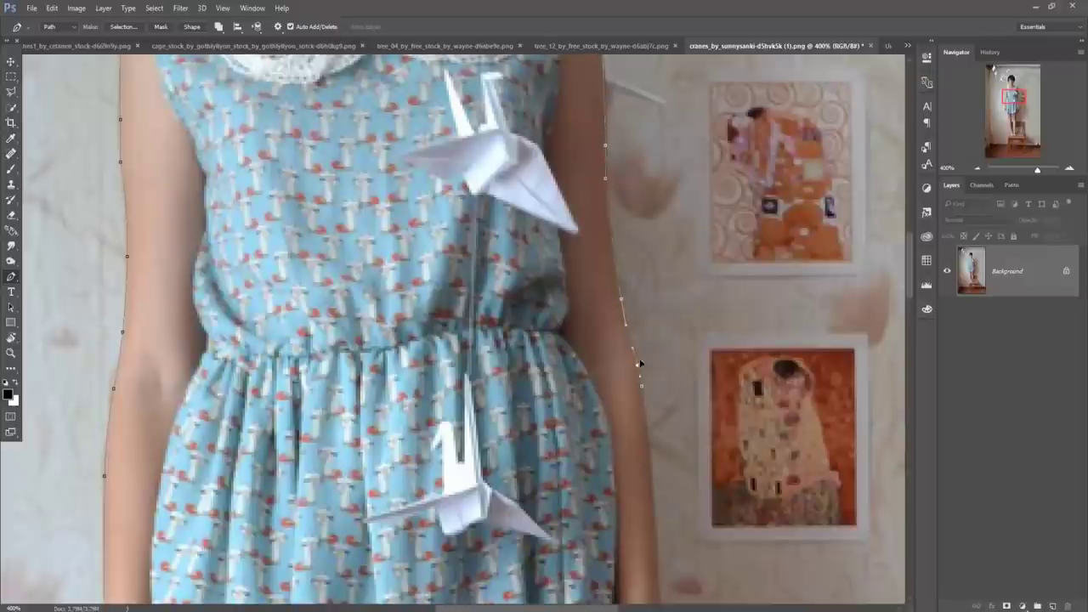
pyautogui.scroll(-5, 639, 362)
pyautogui.hscroll(2, 639, 363)
pyautogui.click(588, 582)
pyautogui.scroll(-5, 589, 582)
pyautogui.click(563, 384)
pyautogui.scroll(-5, 563, 384)
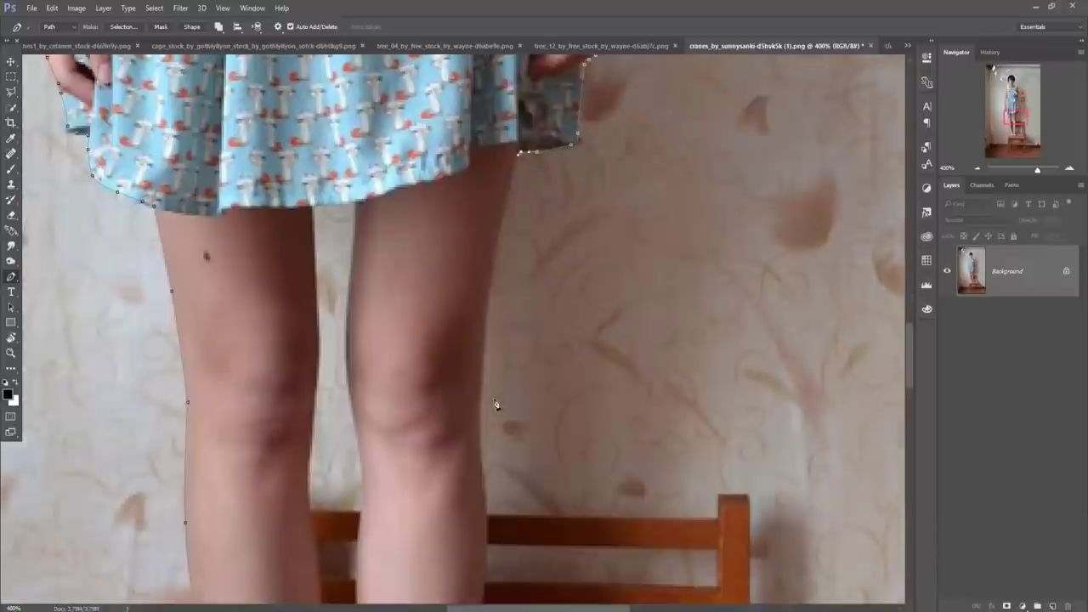
pyautogui.scroll(-8, 498, 400)
pyautogui.click(531, 285)
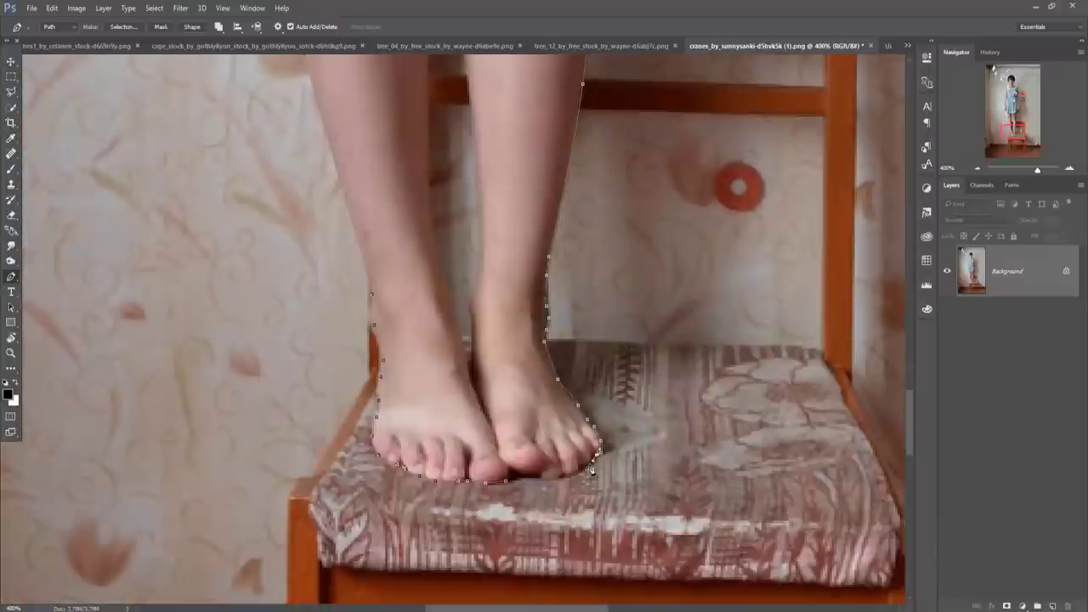
# Fit the view and turn the girl's path into a selection
pyautogui.hotkey('ctrl', '0')
pyautogui.rightClick(462, 239)
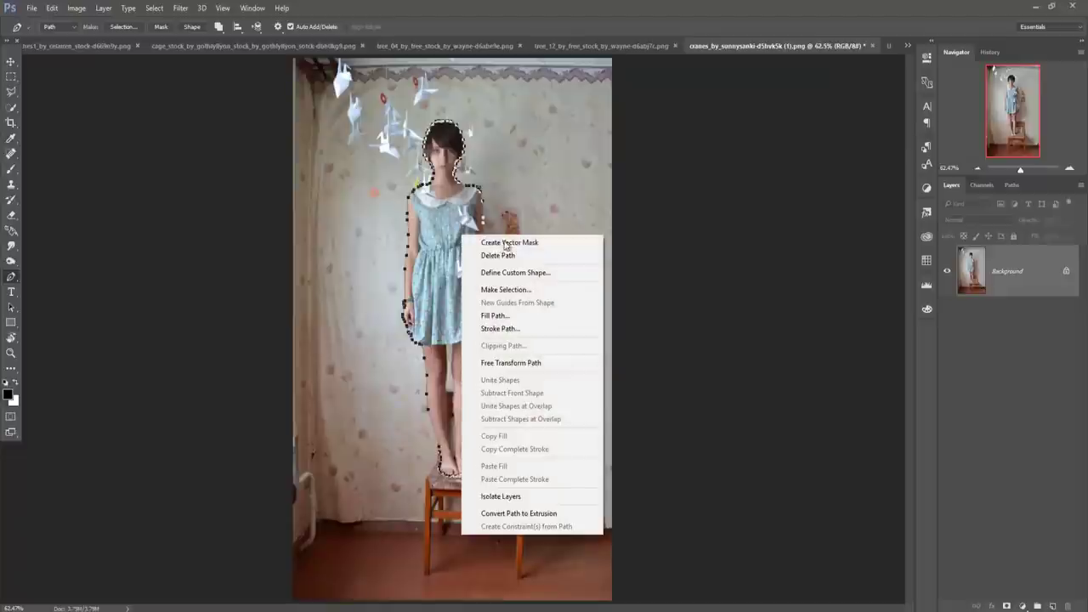
pyautogui.click(510, 288)
pyautogui.click(605, 183)
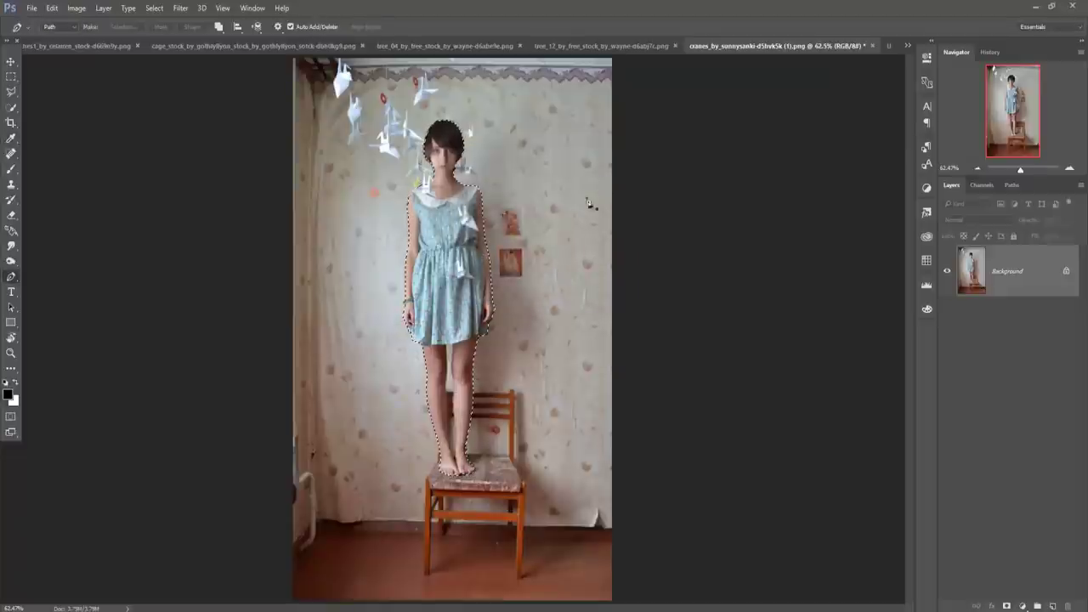
# Use Select and Mask with Output To New Layer to cut the girl out
pyautogui.click(9, 62)
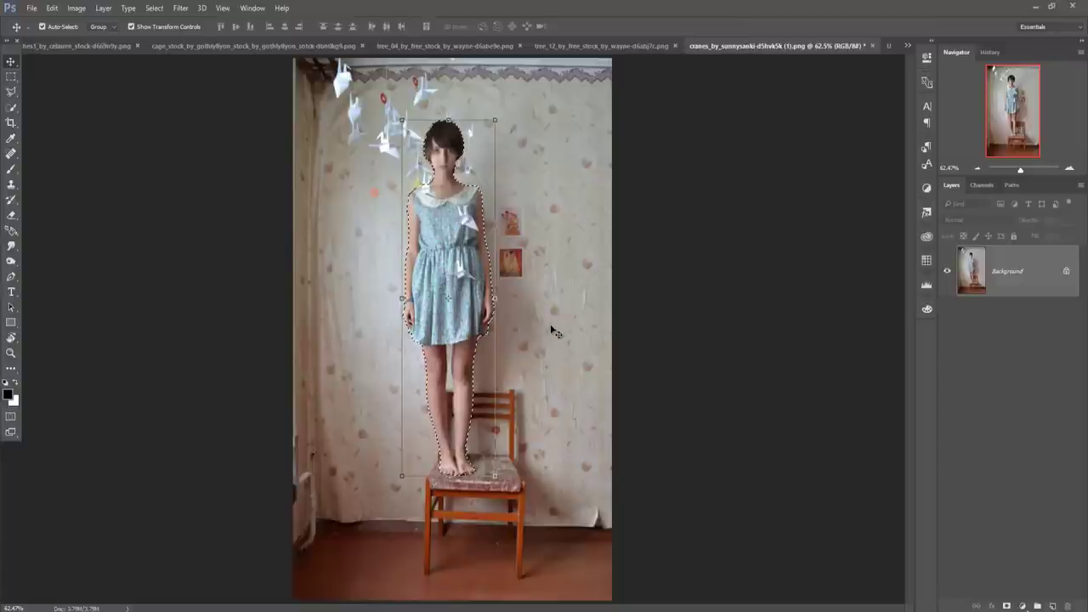
pyautogui.click(18, 109)
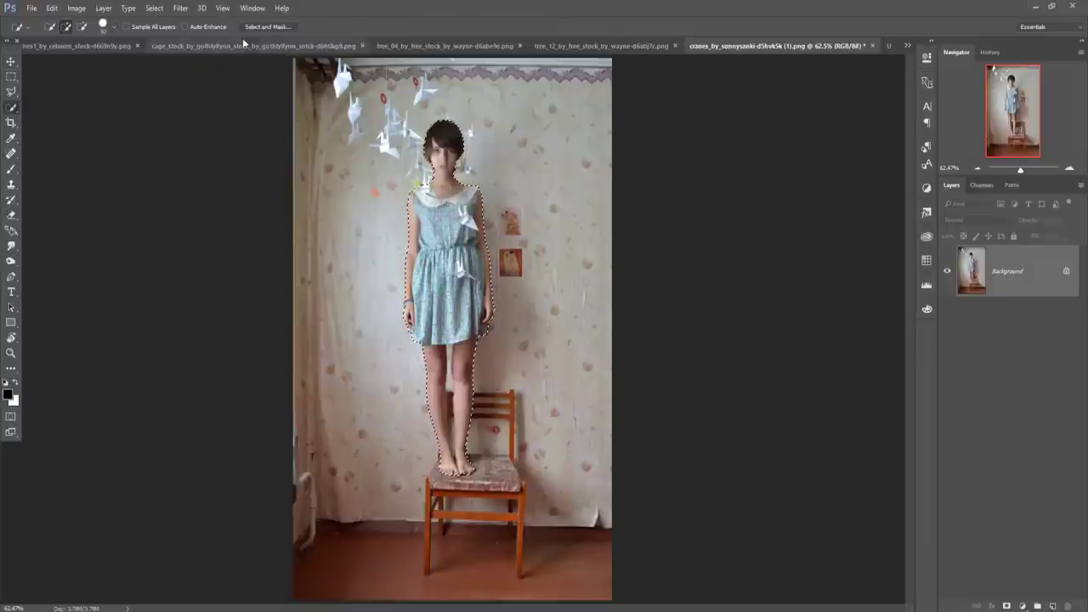
pyautogui.click(267, 26)
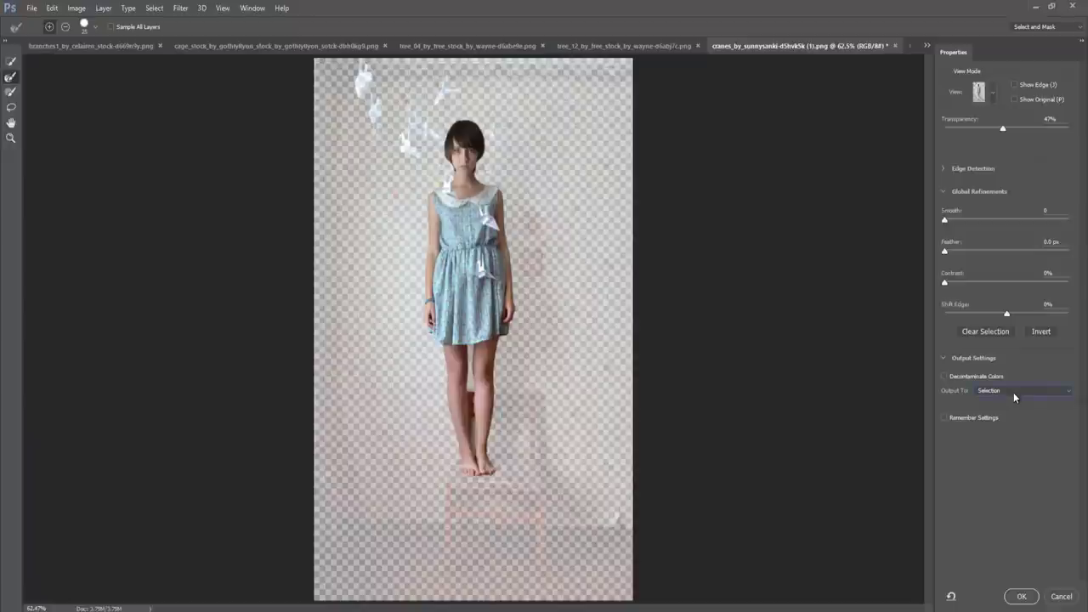
pyautogui.click(1014, 397)
pyautogui.click(1013, 414)
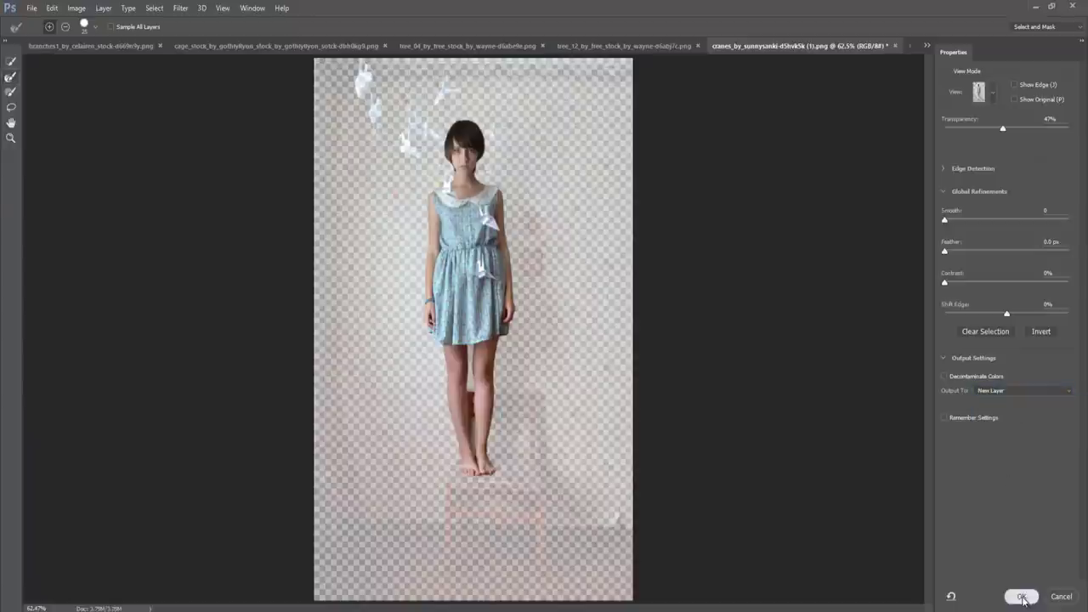
pyautogui.click(1021, 597)
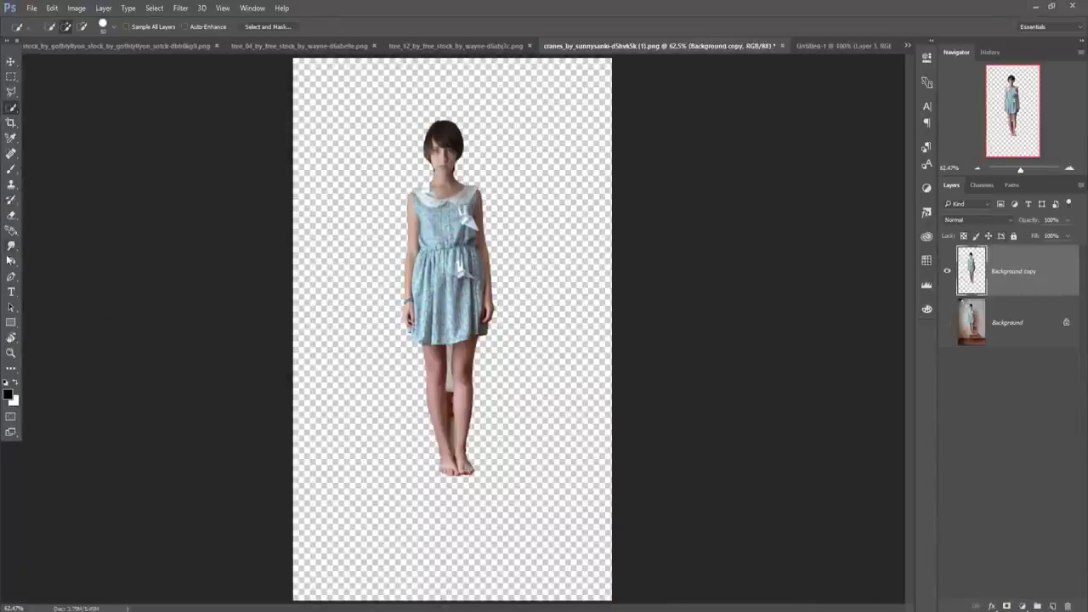
# With the Pen tool active, zoom in on the cut-out girl's legs
pyautogui.click(11, 277)
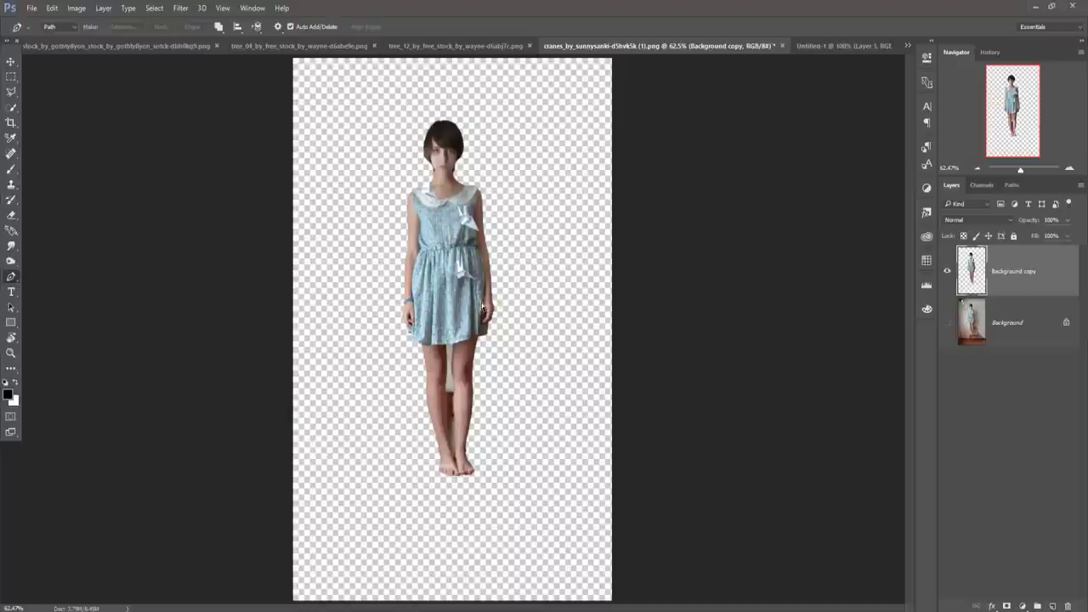
pyautogui.hotkey('ctrl', '+')
pyautogui.hotkey('ctrl', '+')
pyautogui.hotkey('ctrl', '+')
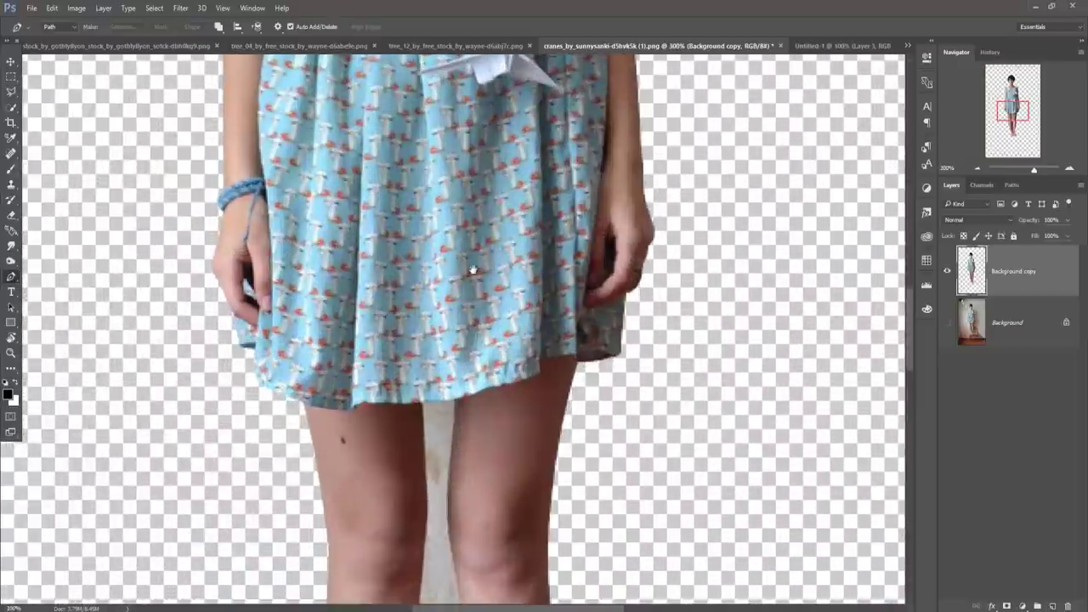
pyautogui.scroll(-5, 473, 270)
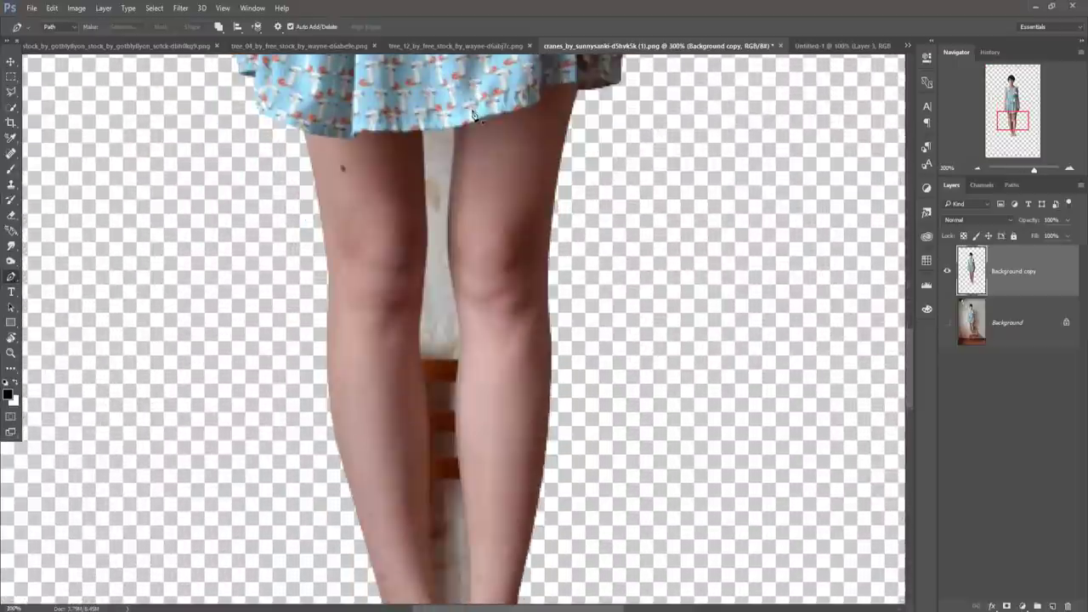
# Trace a Pen path around the background gap between the girl's legs
pyautogui.hotkey('ctrl', '+')
pyautogui.click(413, 136)
pyautogui.click(416, 247)
pyautogui.click(413, 373)
pyautogui.click(429, 476)
pyautogui.scroll(-3, 428, 476)
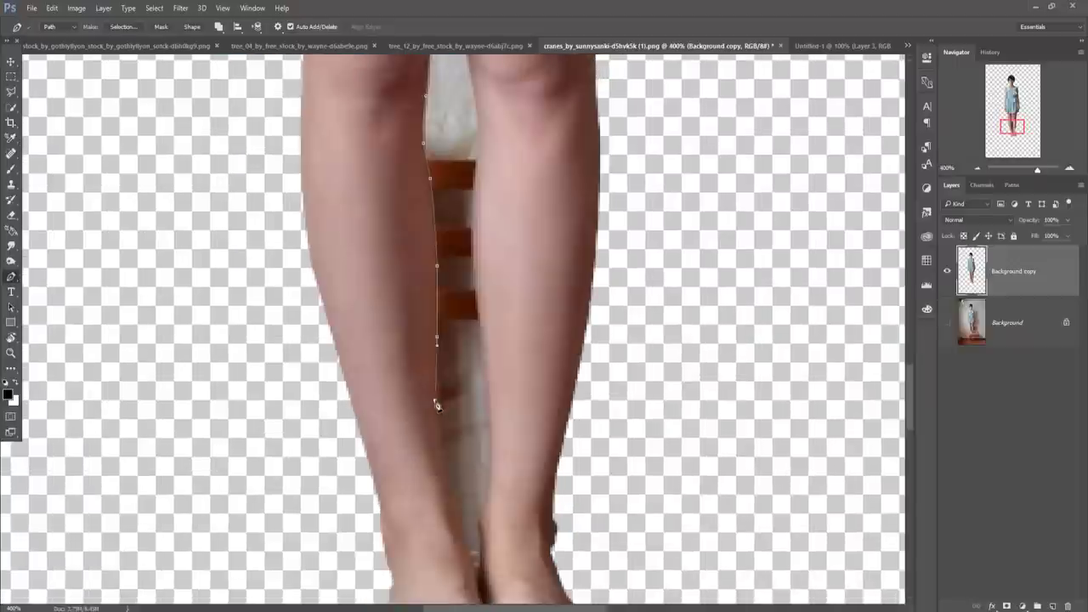
pyautogui.click(441, 466)
pyautogui.click(457, 500)
pyautogui.click(462, 527)
pyautogui.scroll(3, 478, 102)
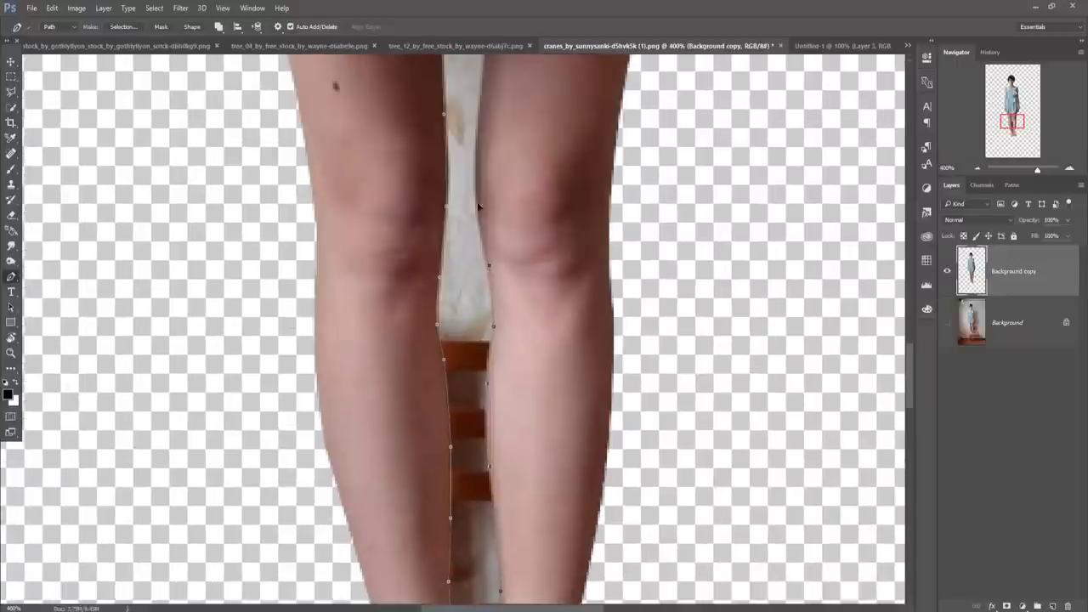
pyautogui.scroll(3, 478, 119)
pyautogui.click(466, 228)
# Convert the path to a selection, delete the gap, deselect and zoom to fit
pyautogui.rightClick(446, 248)
pyautogui.click(522, 303)
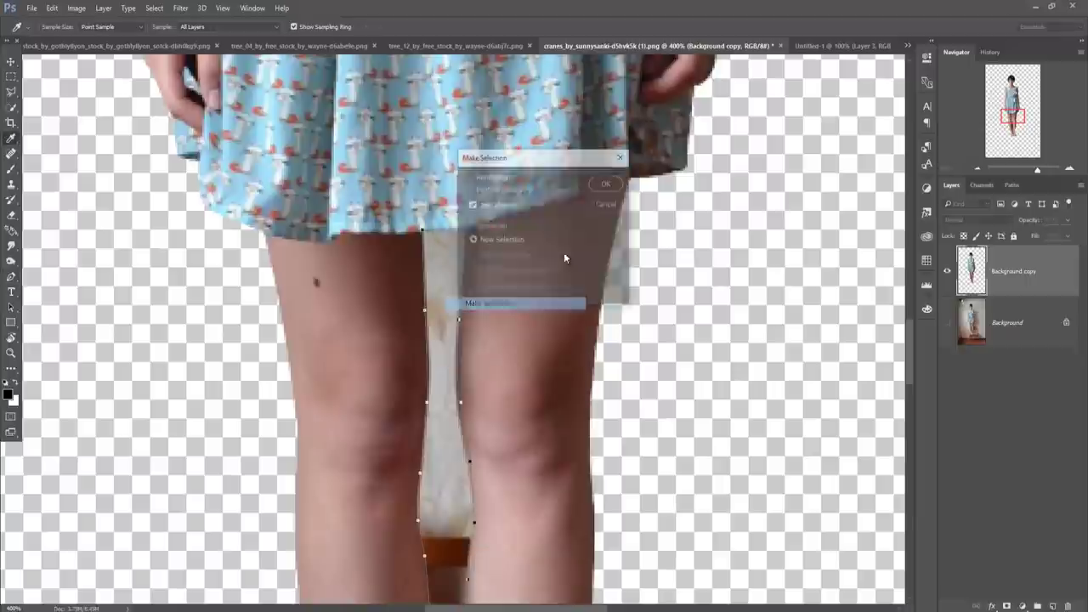
pyautogui.click(606, 186)
pyautogui.press('Delete')
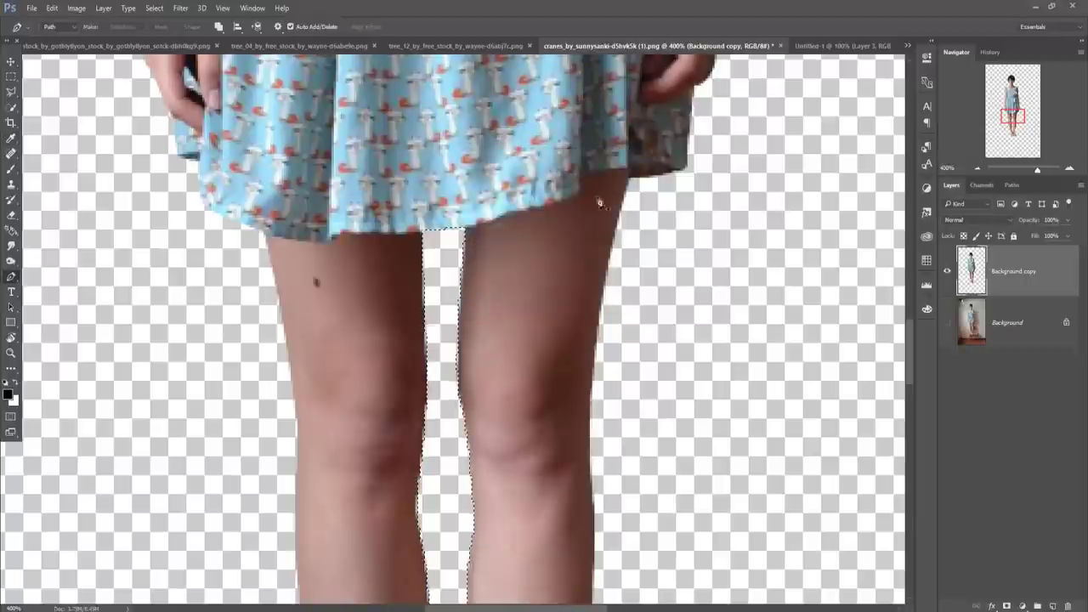
pyautogui.click(159, 11)
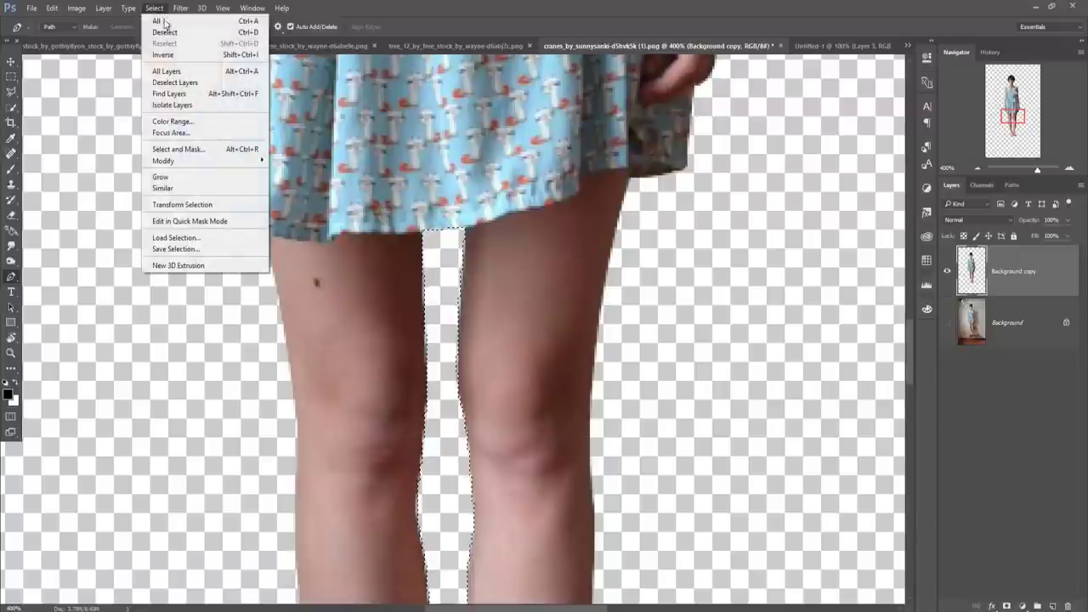
pyautogui.click(166, 26)
pyautogui.hotkey('ctrl', ';')
pyautogui.press('v')
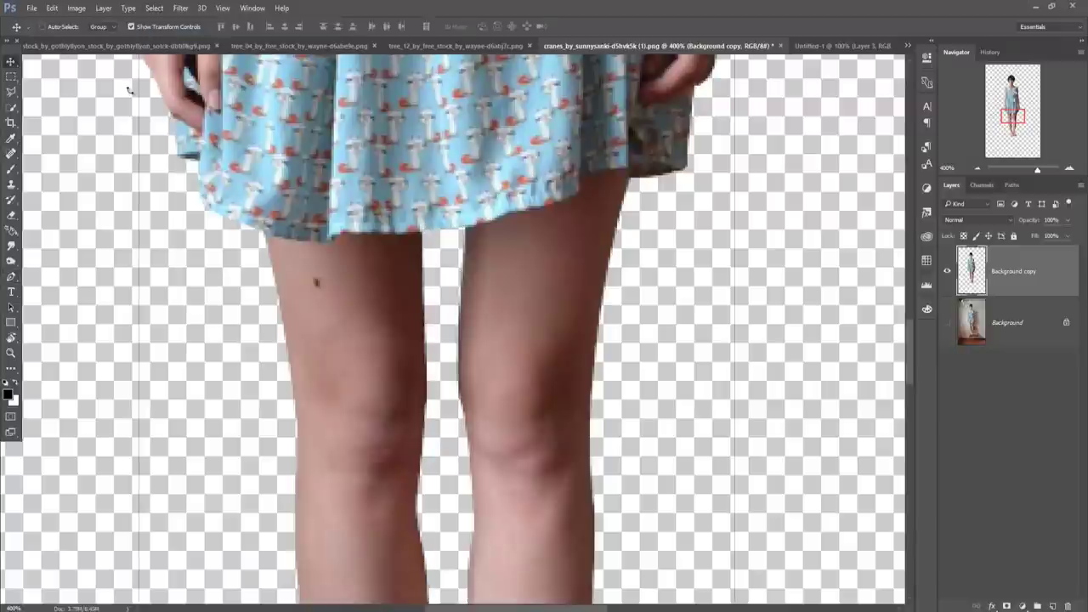
pyautogui.hotkey('ctrl', '0')
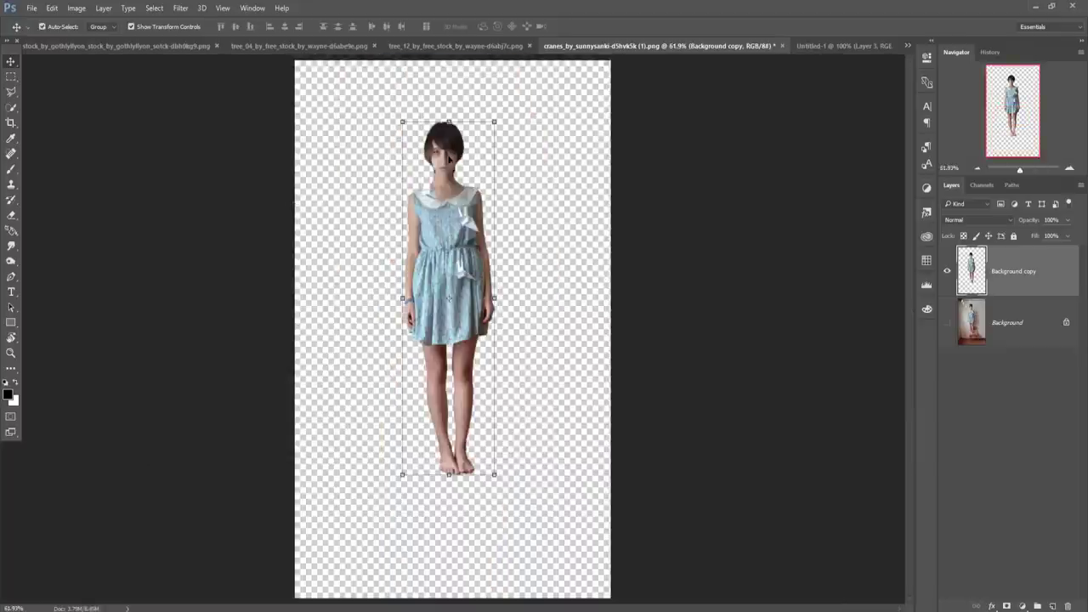
# Marquee-select the birdcage without its watermark text and drag it into the deer scene
pyautogui.click(129, 46)
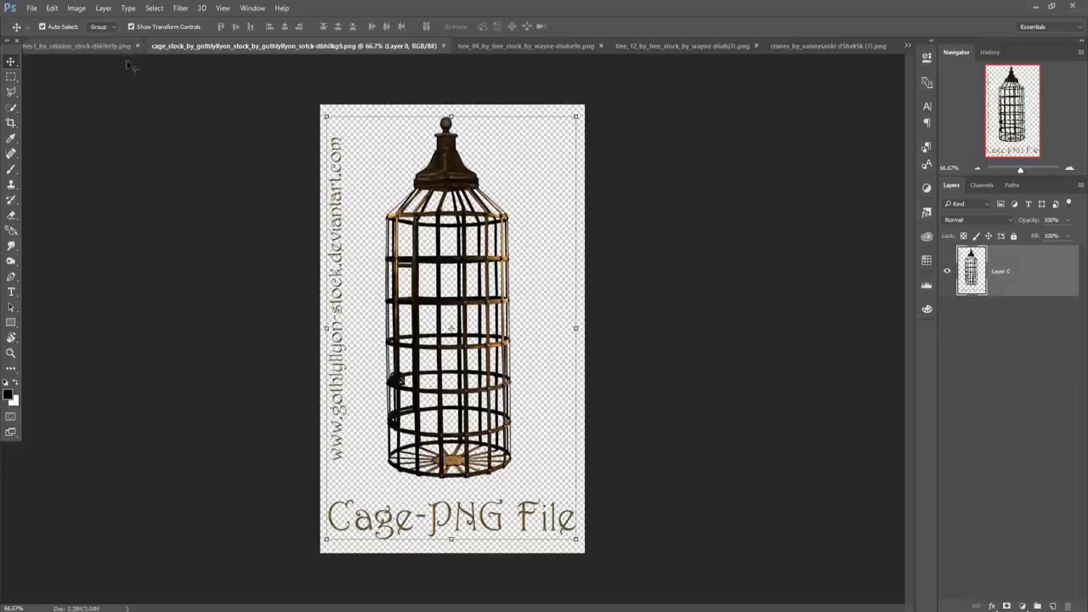
pyautogui.click(12, 78)
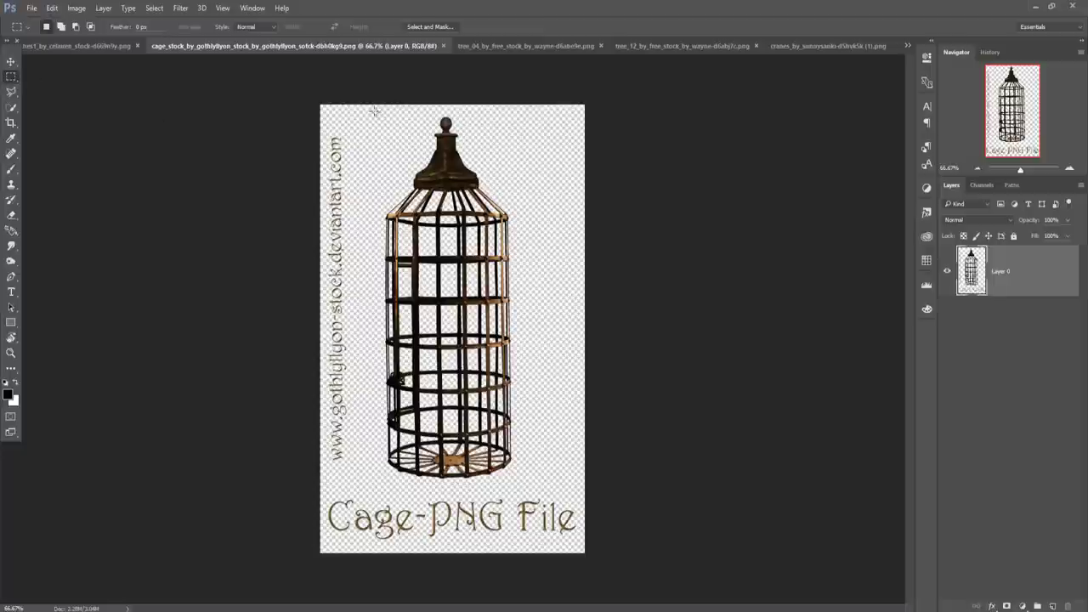
pyautogui.moveTo(363, 109); pyautogui.dragTo(556, 479)
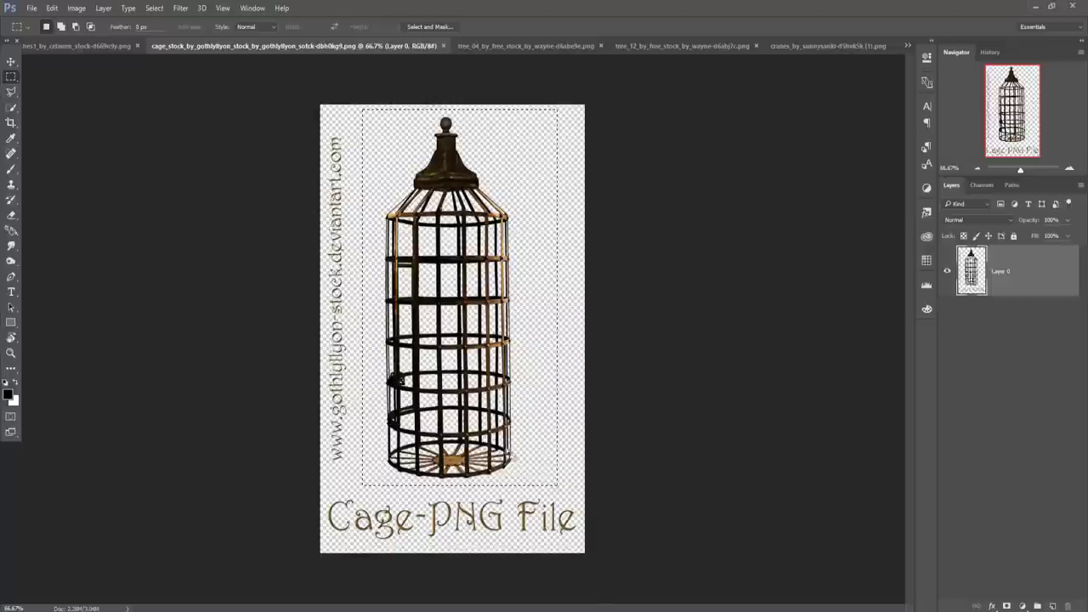
pyautogui.moveTo(557, 479); pyautogui.dragTo(557, 486)
pyautogui.press('v')
pyautogui.moveTo(249, 46); pyautogui.dragTo(622, 142)
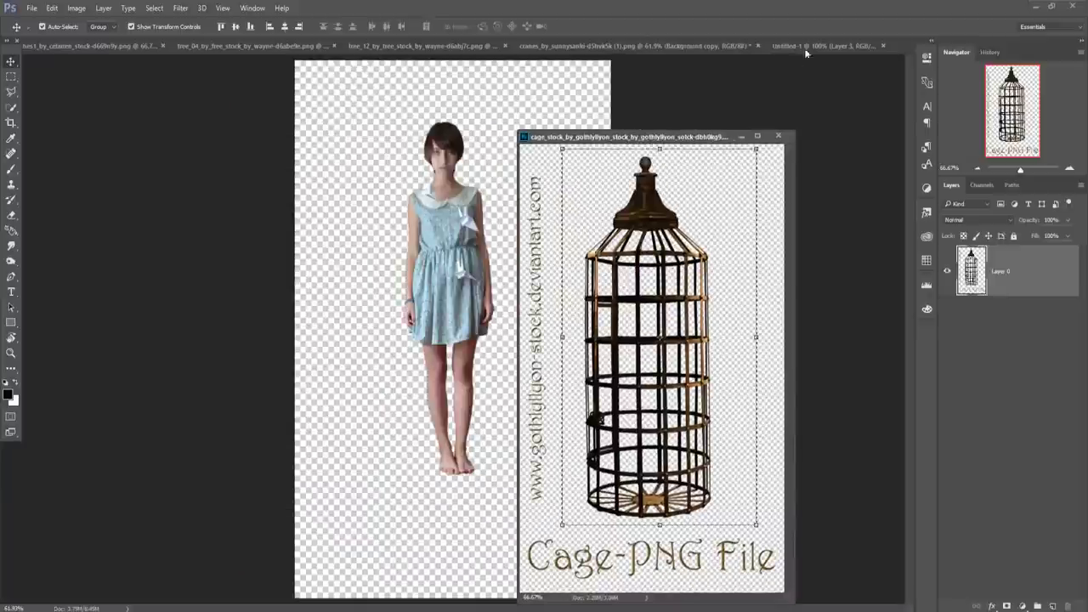
pyautogui.moveTo(629, 255); pyautogui.dragTo(425, 340)
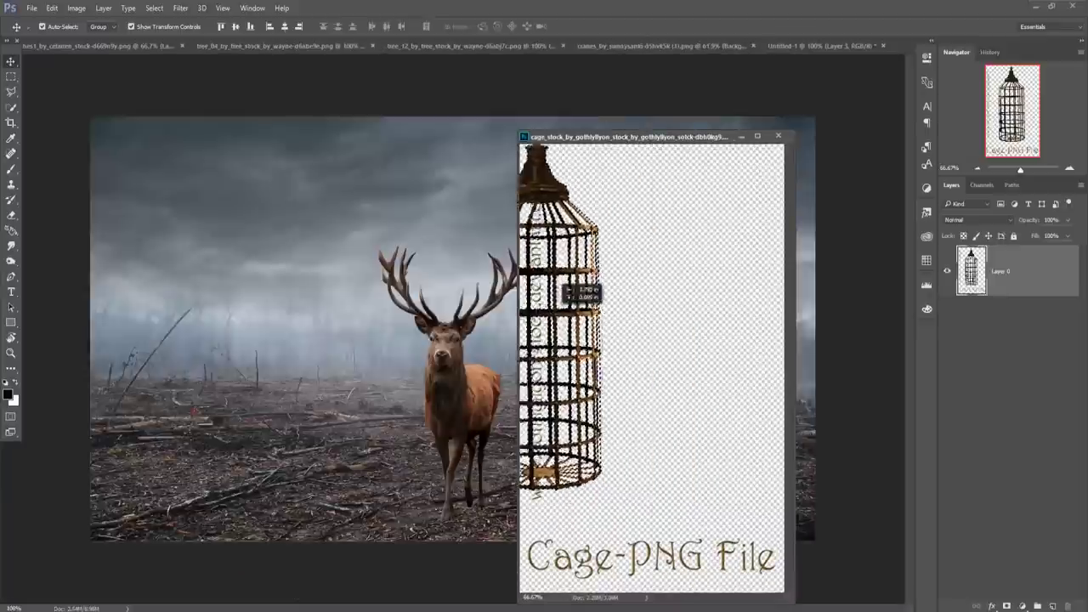
# Scale the cage to about 44% and place it between the stag's antlers
pyautogui.click(778, 136)
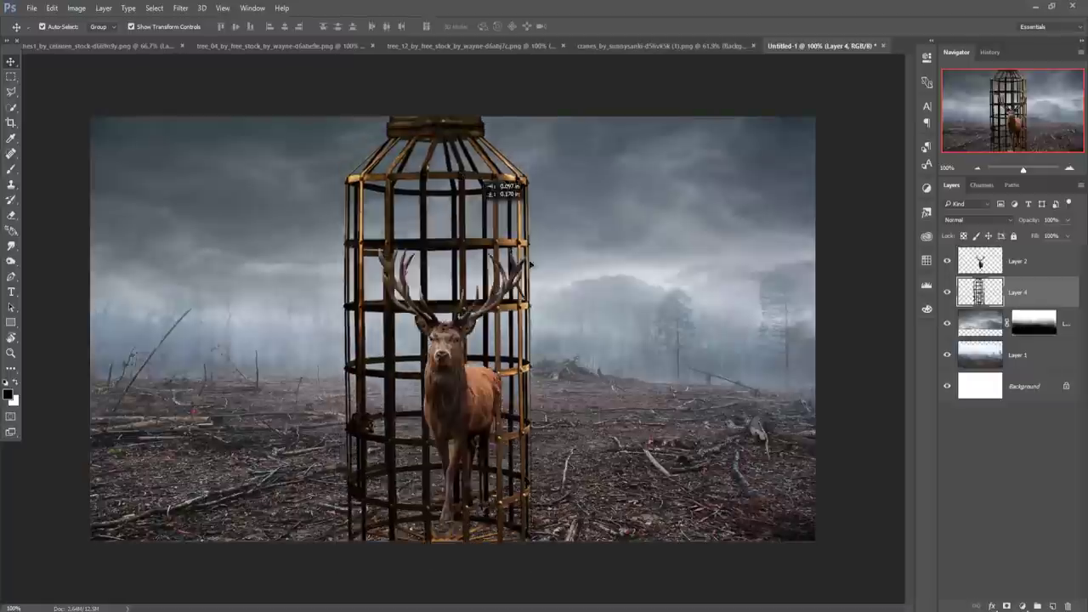
pyautogui.moveTo(450, 166); pyautogui.dragTo(611, 282)
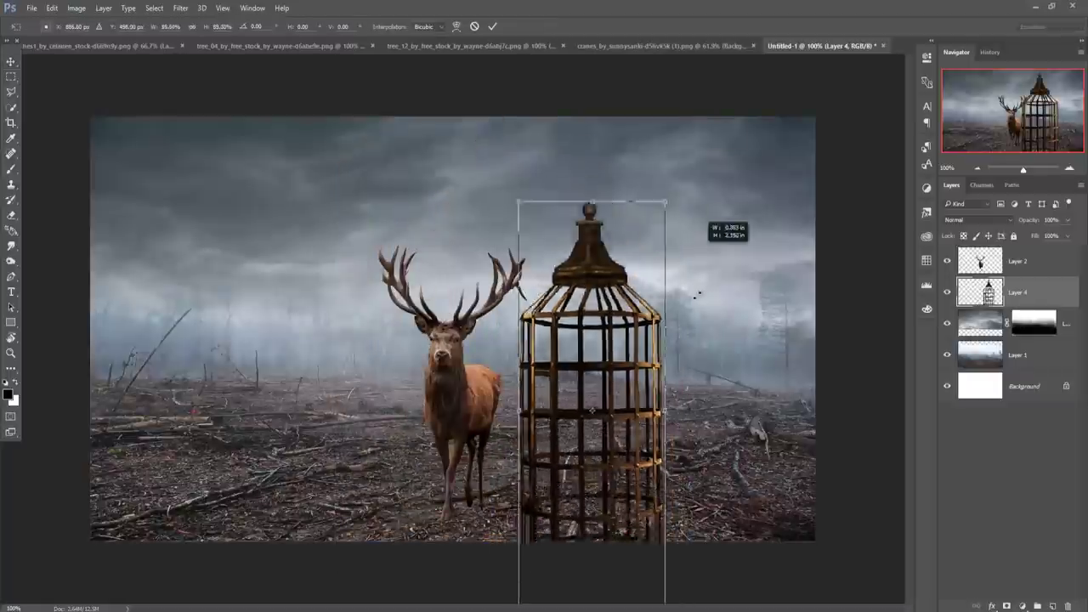
pyautogui.moveTo(686, 136)
pyautogui.mouseDown()
pyautogui.moveTo(634, 289)
pyautogui.moveTo(591, 340)
pyautogui.mouseUp()
pyautogui.moveTo(621, 381); pyautogui.dragTo(616, 371)
pyautogui.moveTo(610, 409)
pyautogui.mouseDown()
pyautogui.moveTo(503, 161)
pyautogui.moveTo(470, 206)
pyautogui.mouseUp()
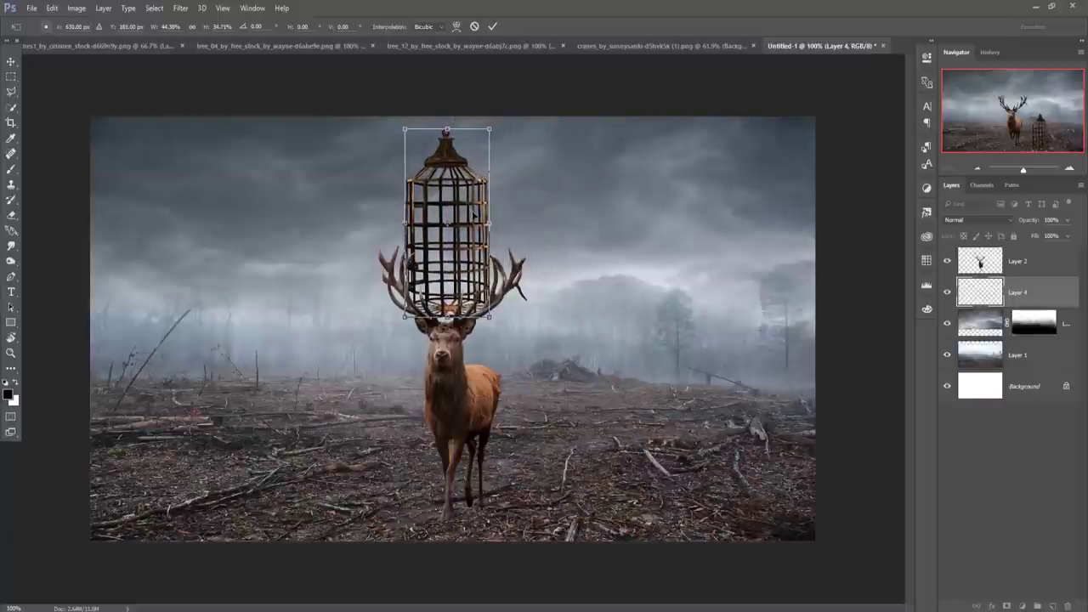
pyautogui.click(494, 28)
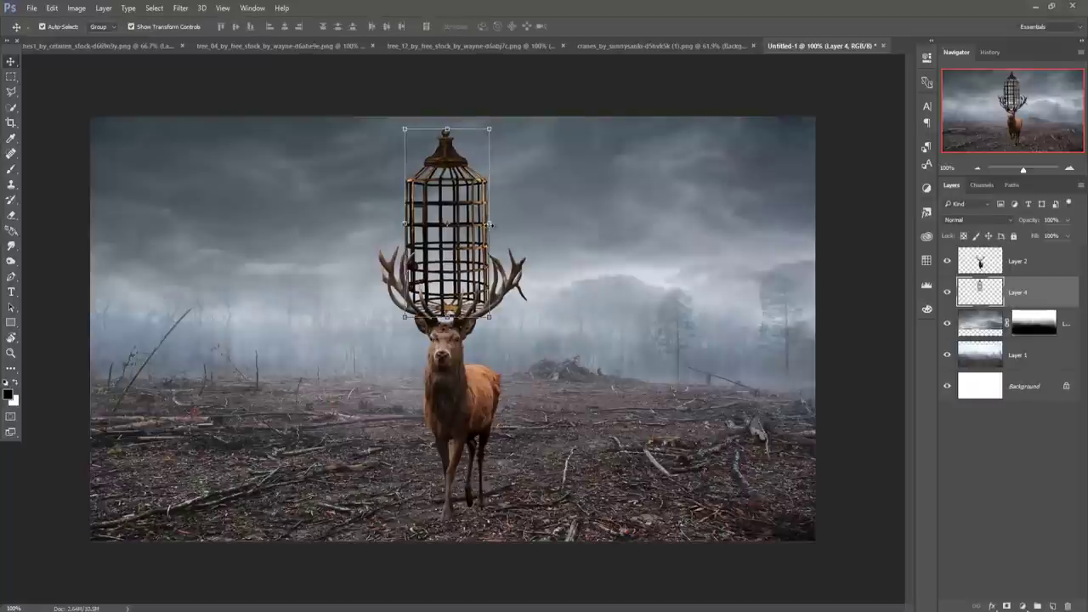
# Undo an accidental layer shift, then lower Layer 4's cage and widen it to about 122%
pyautogui.moveTo(459, 180); pyautogui.dragTo(463, 197)
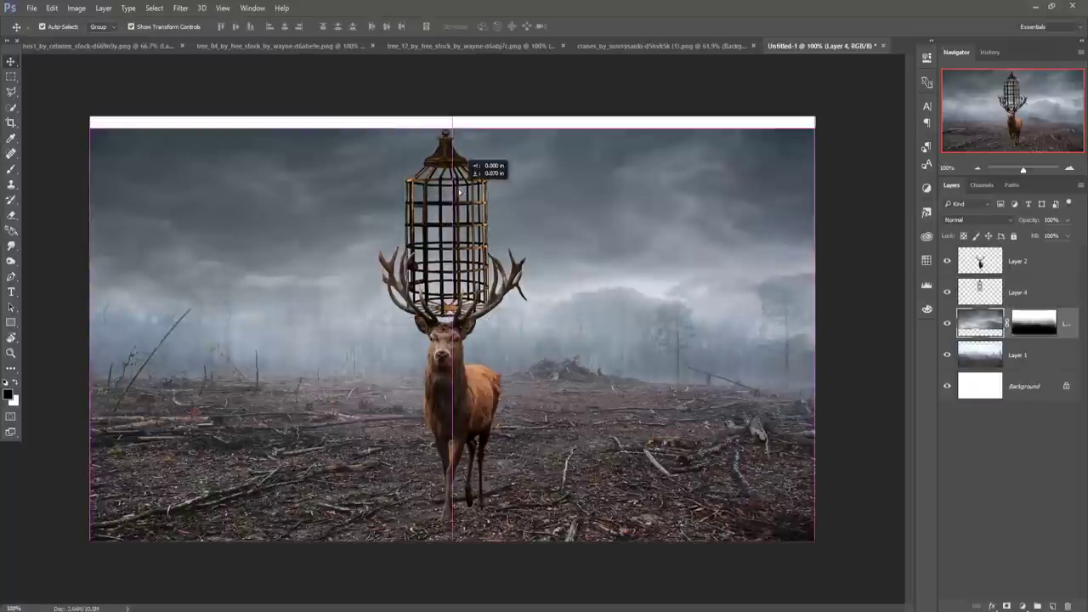
pyautogui.hotkey('ctrl', 'z')
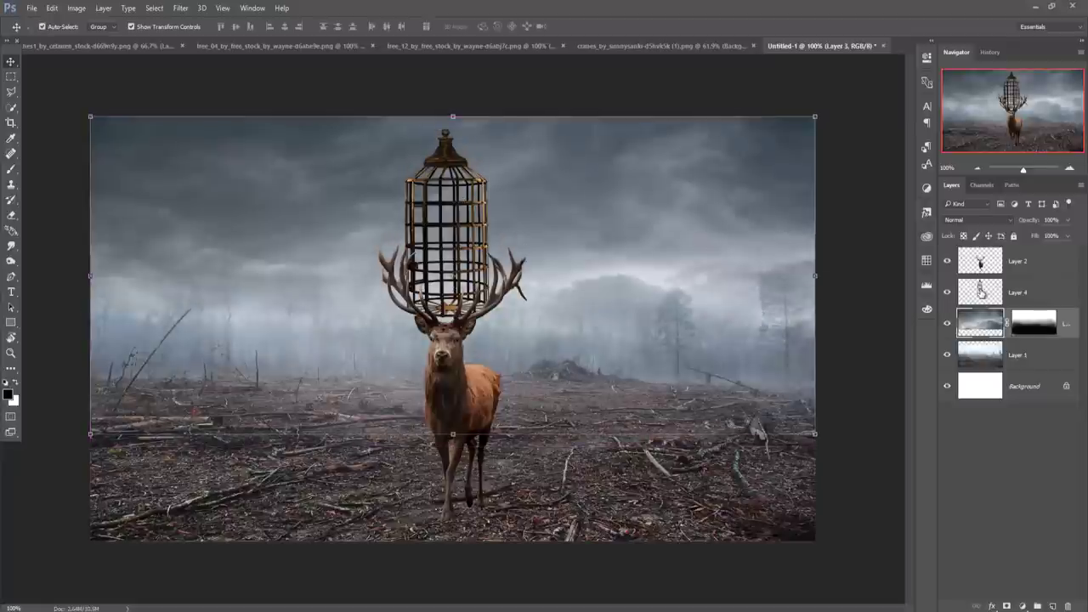
pyautogui.click(979, 289)
pyautogui.moveTo(458, 229); pyautogui.dragTo(458, 238)
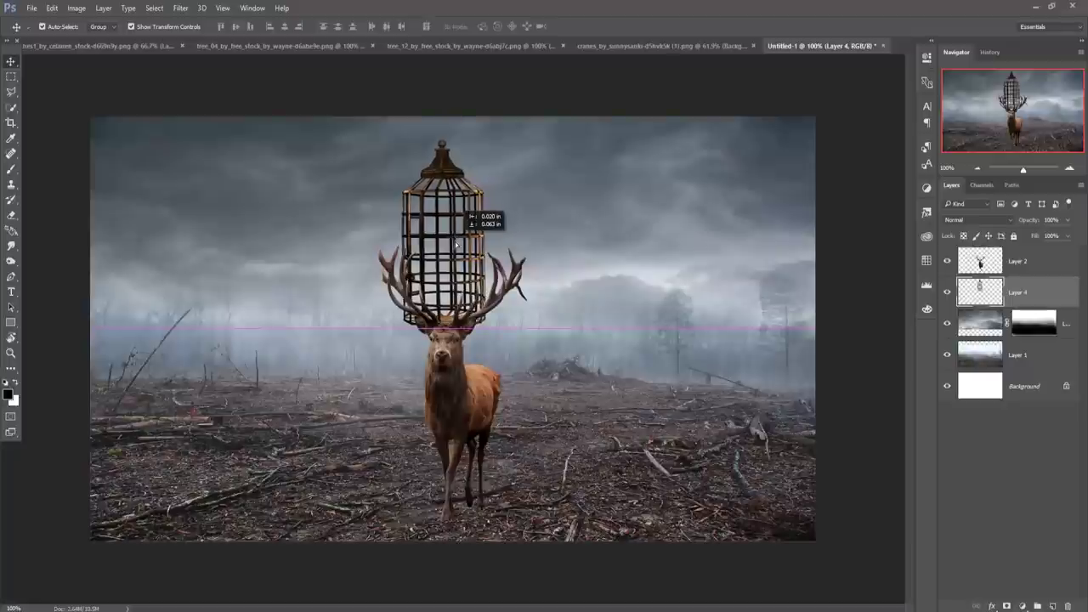
pyautogui.moveTo(458, 238)
pyautogui.mouseDown()
pyautogui.moveTo(458, 248)
pyautogui.moveTo(497, 242)
pyautogui.mouseUp()
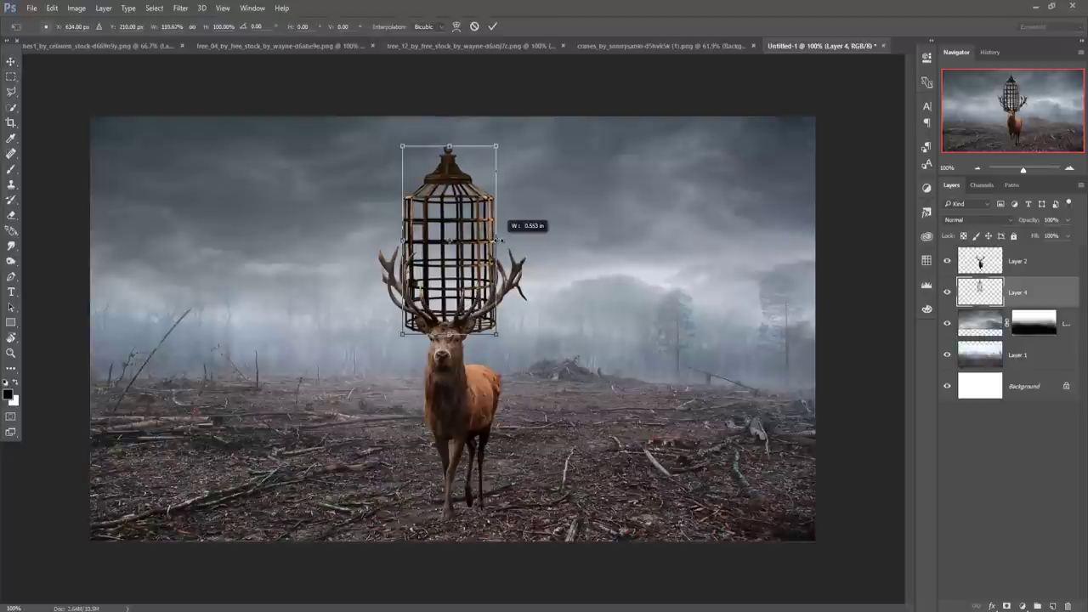
pyautogui.moveTo(403, 243); pyautogui.dragTo(394, 243)
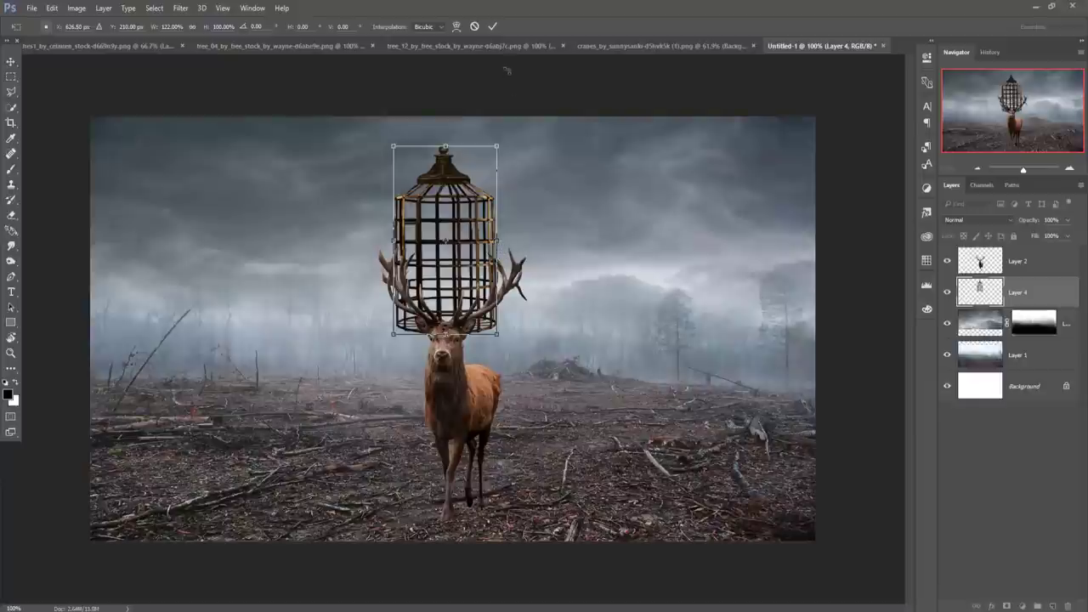
pyautogui.click(493, 27)
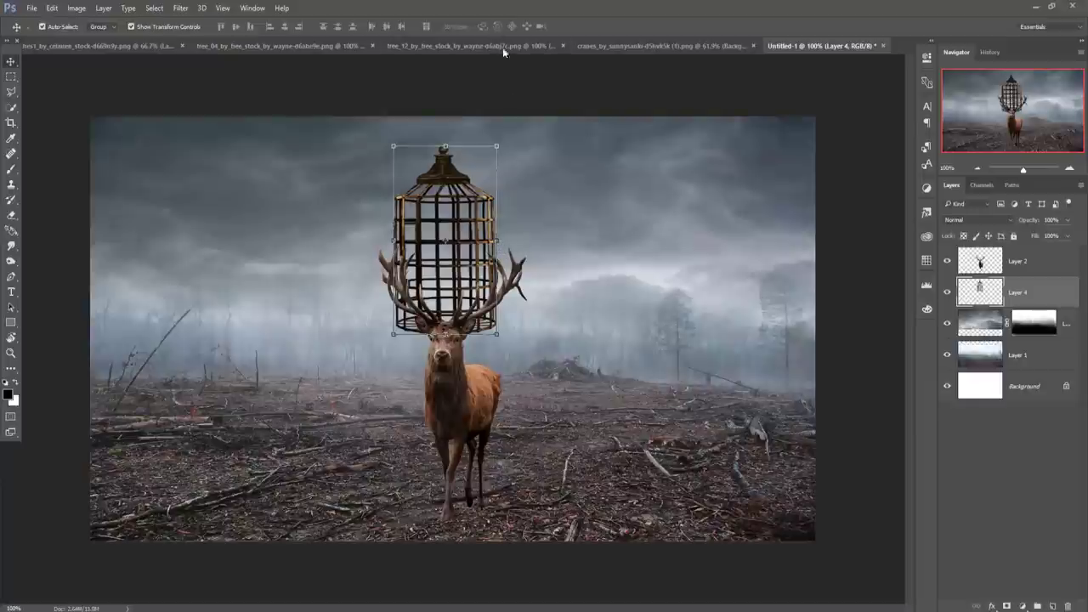
# Add a layer mask to the cage layer and set up a small hard round black brush
pyautogui.click(1007, 605)
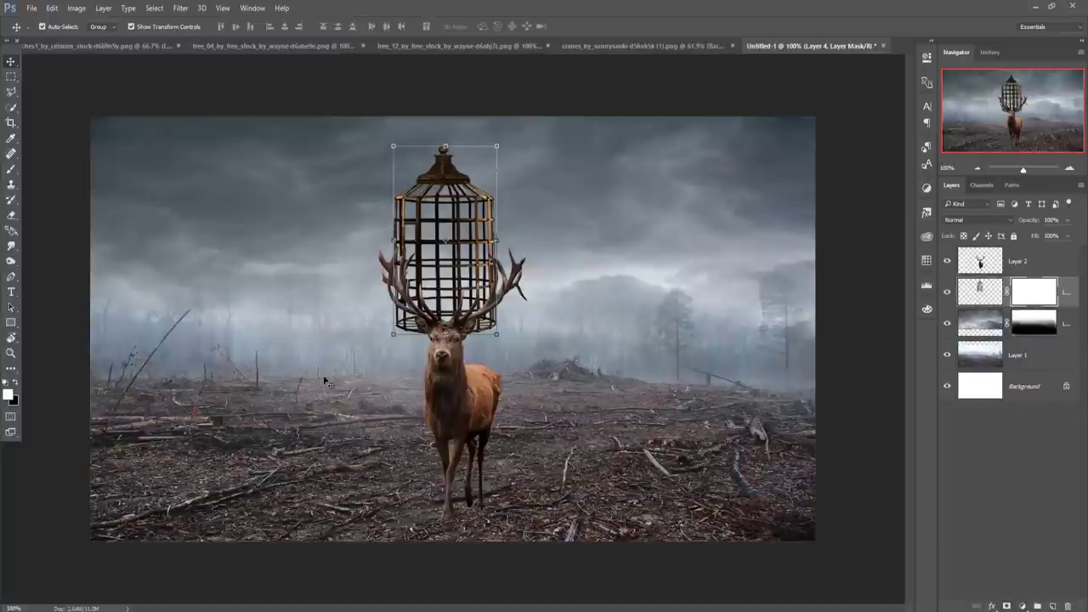
pyautogui.click(13, 170)
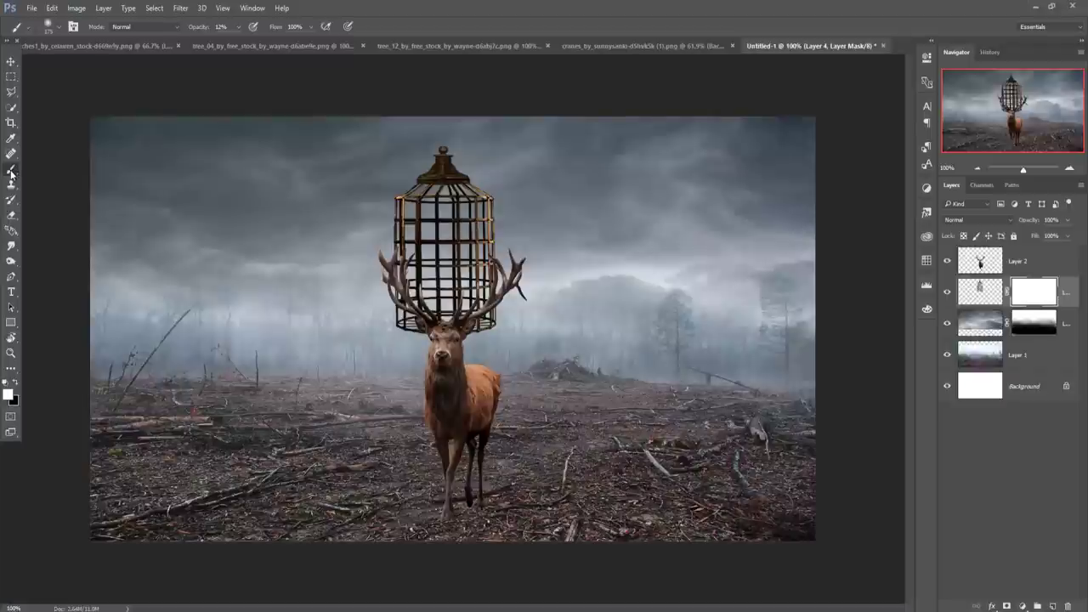
pyautogui.click(61, 28)
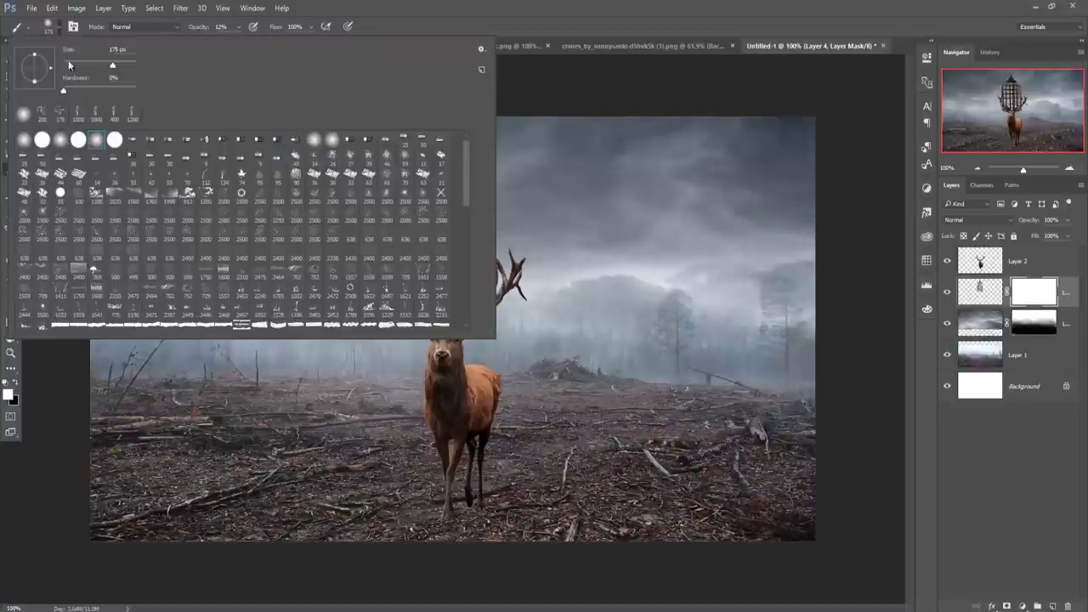
pyautogui.click(78, 139)
pyautogui.press('Return')
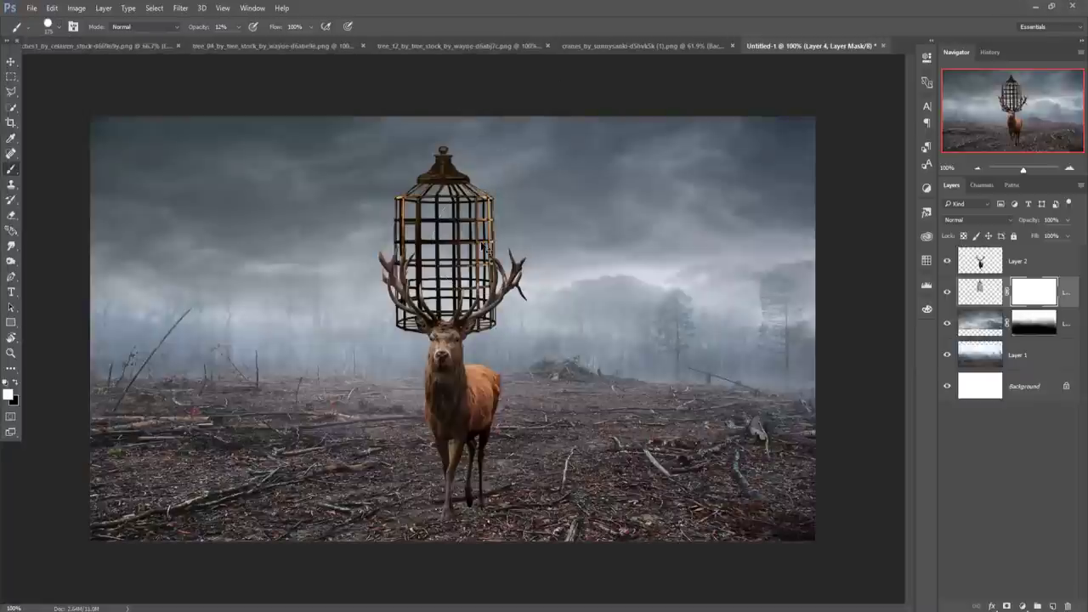
pyautogui.hotkey('ctrl', '+')
pyautogui.hotkey('ctrl', '+')
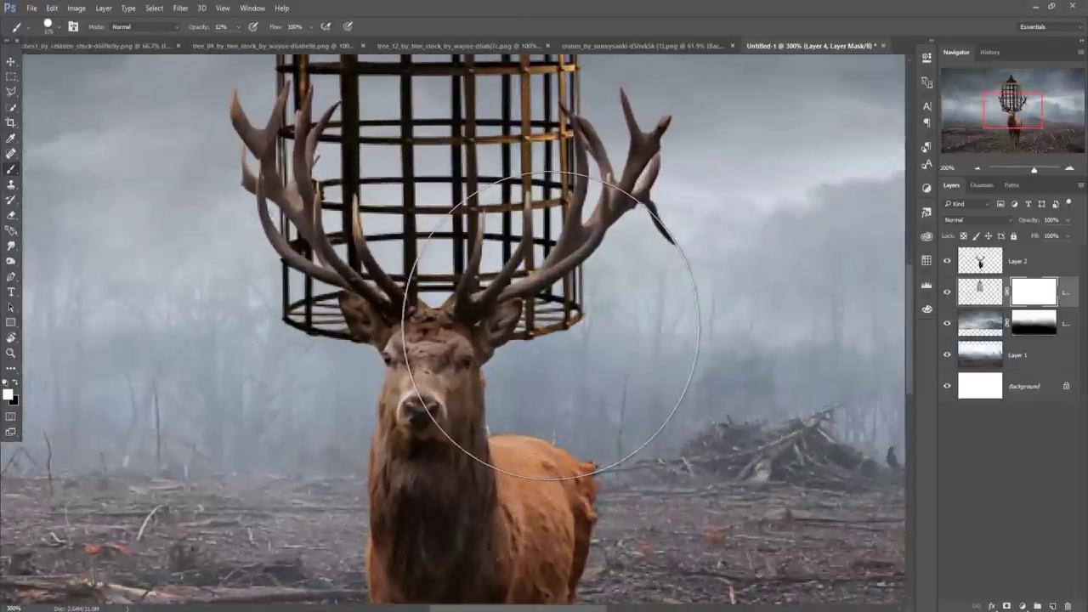
pyautogui.press('[')
pyautogui.press('[')
pyautogui.press('[')
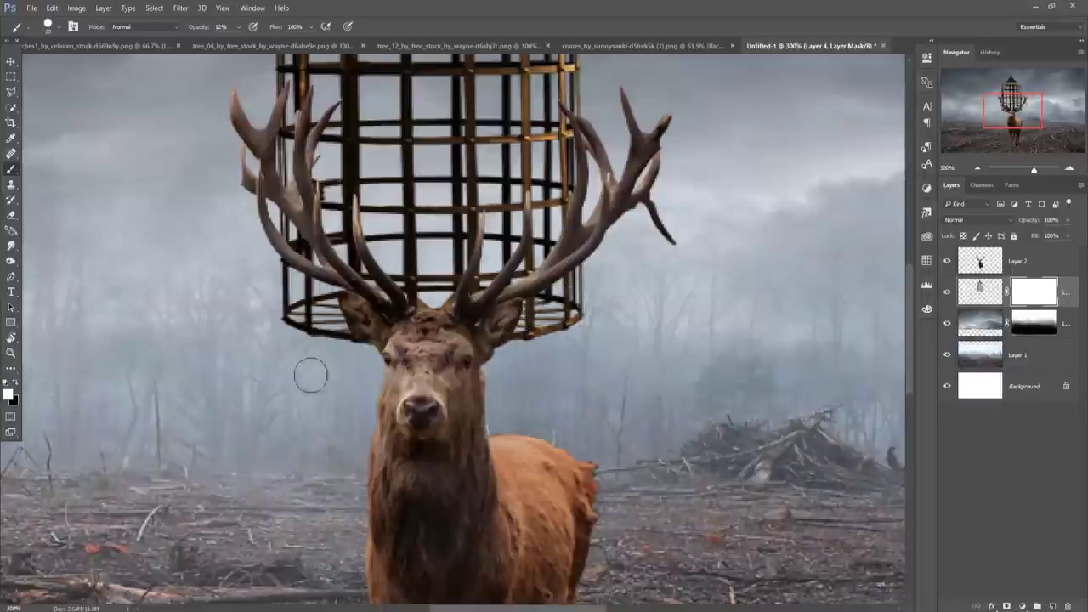
pyautogui.click(17, 383)
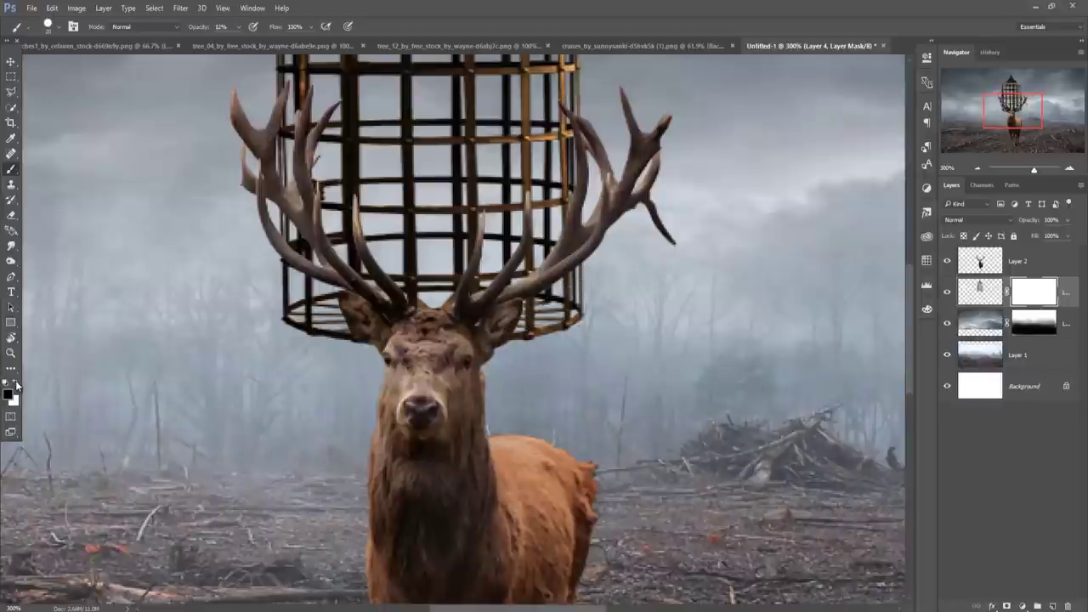
pyautogui.click(239, 28)
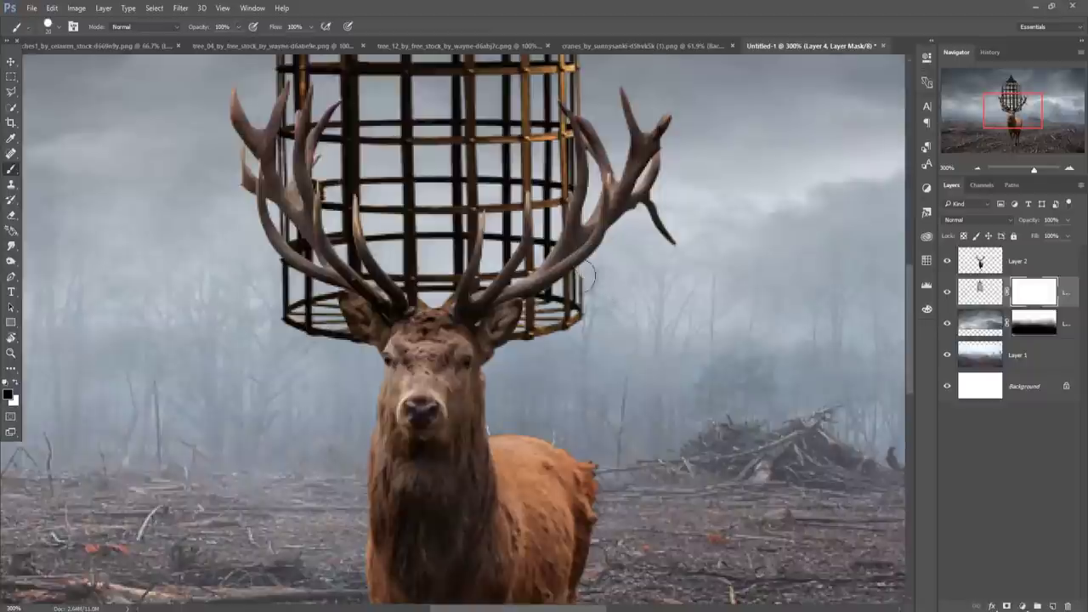
# Paint black on the mask over cage bar sections around the antlers and upper cage
pyautogui.moveTo(586, 289)
pyautogui.mouseDown()
pyautogui.moveTo(501, 343)
pyautogui.moveTo(607, 301)
pyautogui.moveTo(568, 309)
pyautogui.mouseUp()
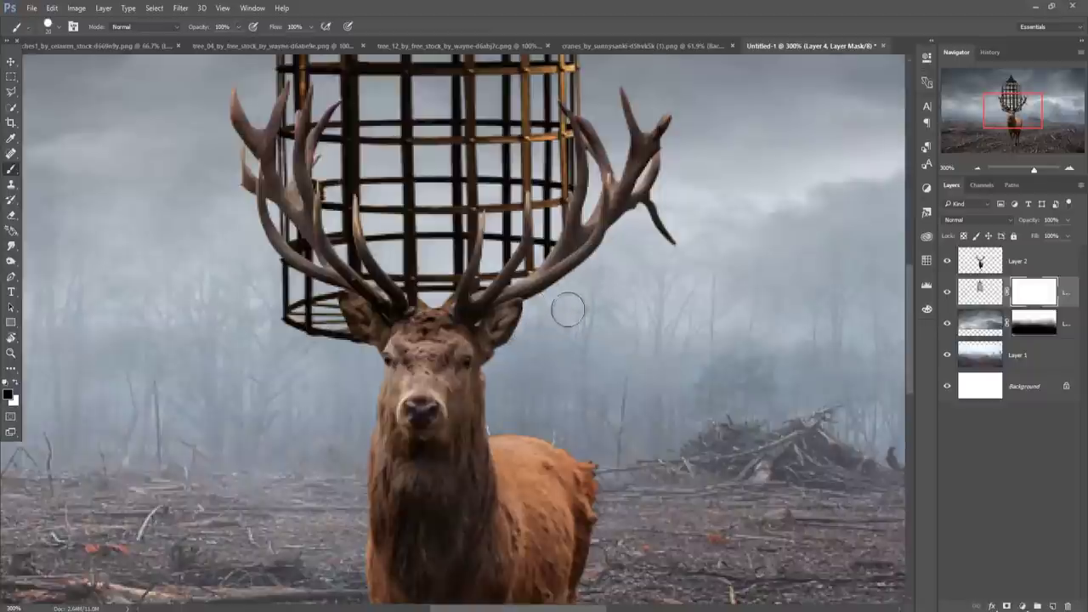
pyautogui.moveTo(393, 356)
pyautogui.mouseDown()
pyautogui.moveTo(306, 315)
pyautogui.moveTo(286, 275)
pyautogui.moveTo(320, 297)
pyautogui.mouseUp()
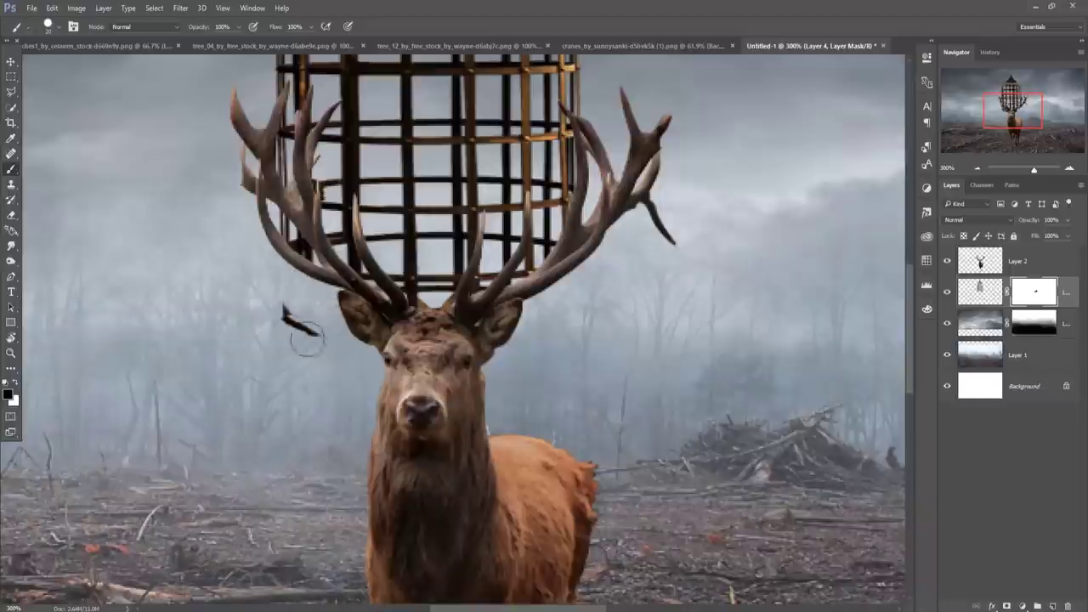
pyautogui.moveTo(304, 334); pyautogui.dragTo(308, 337)
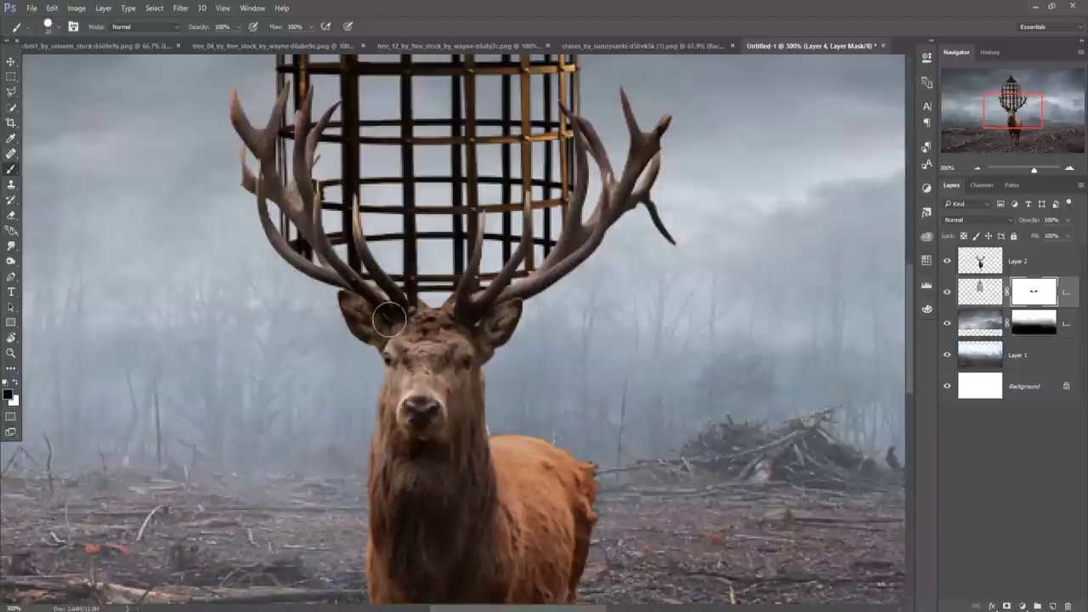
pyautogui.moveTo(412, 363); pyautogui.dragTo(421, 528)
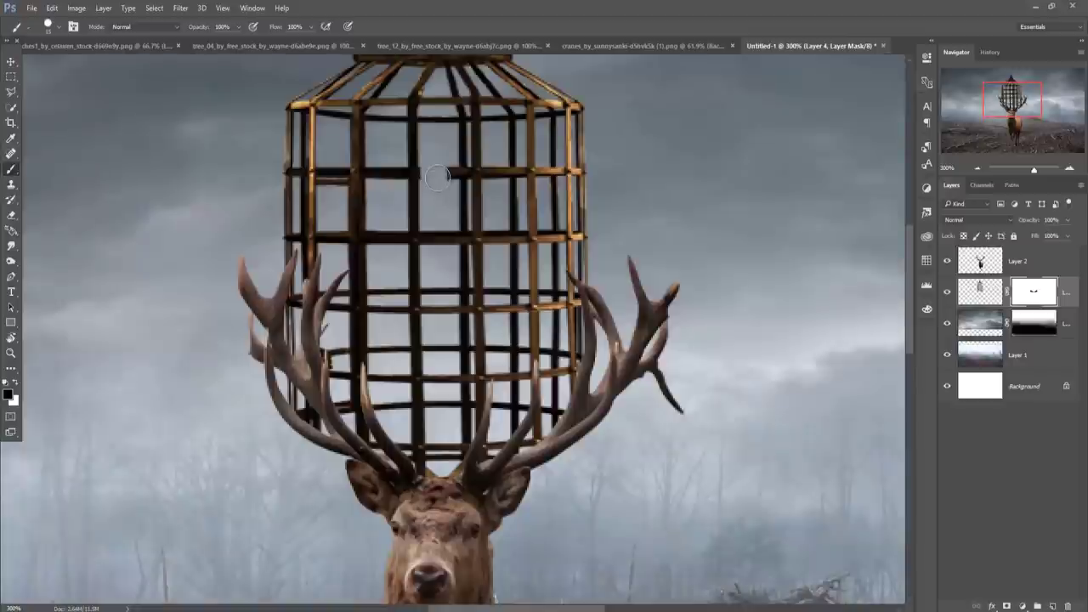
pyautogui.moveTo(439, 173); pyautogui.dragTo(430, 180)
pyautogui.moveTo(431, 236); pyautogui.dragTo(462, 238)
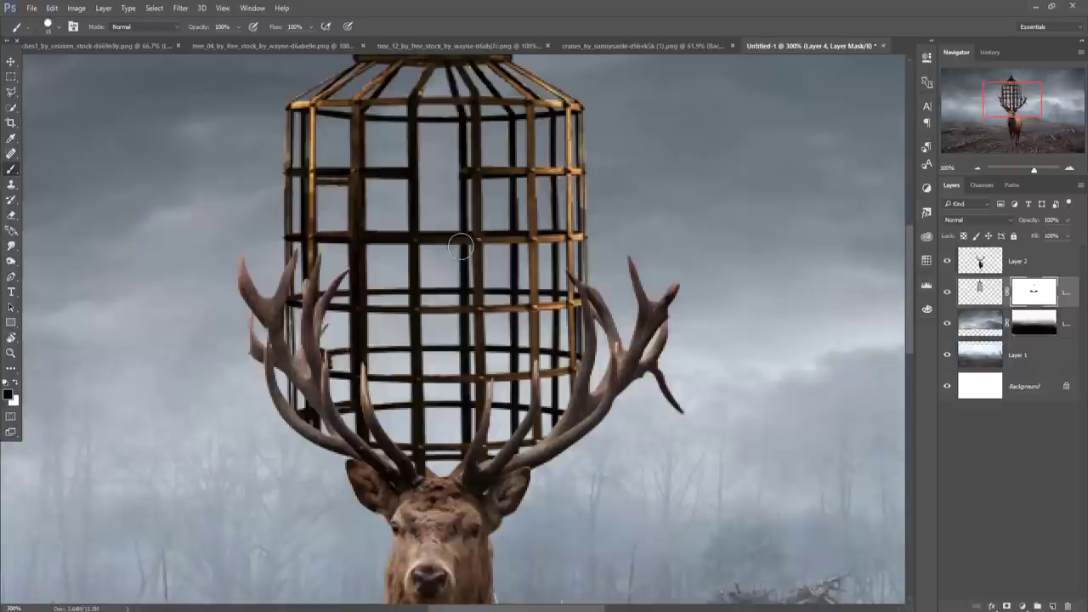
# Lasso the central crossbars on Layer 4's image and delete them
pyautogui.click(11, 94)
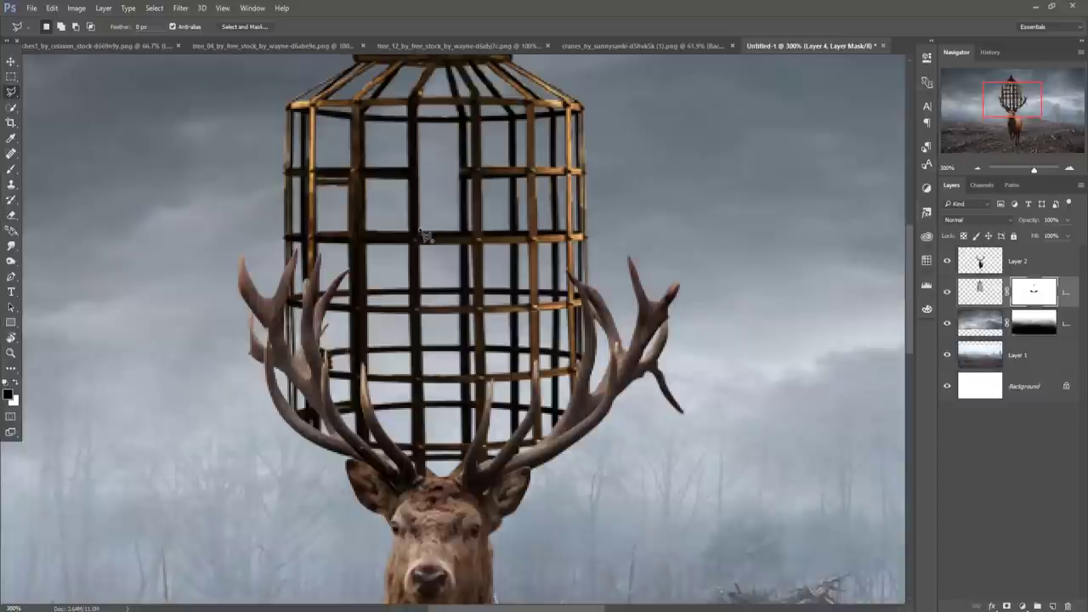
pyautogui.moveTo(423, 236); pyautogui.dragTo(429, 455)
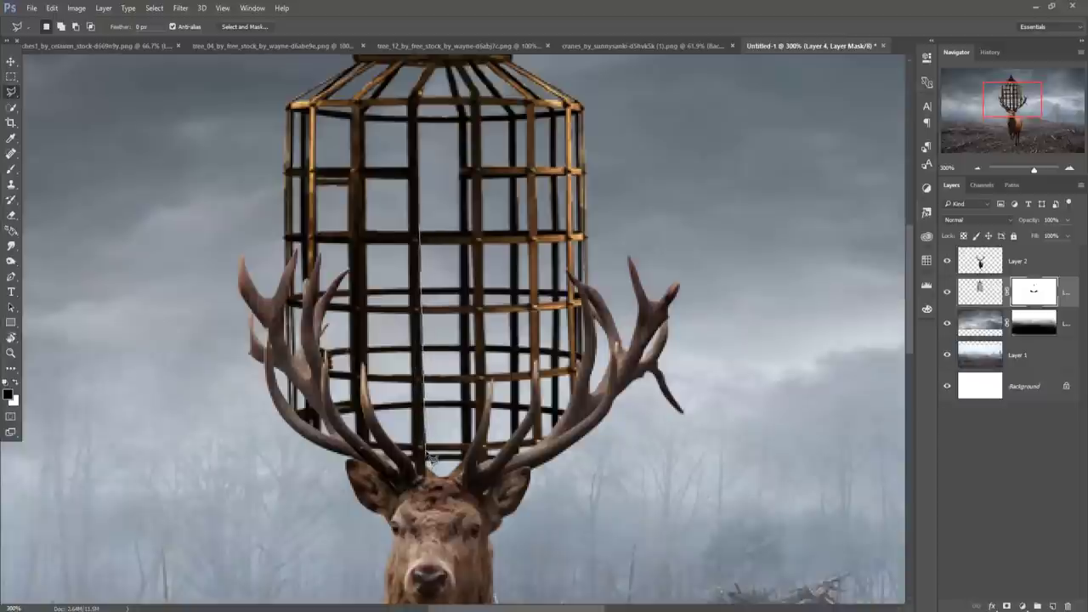
pyautogui.moveTo(430, 458); pyautogui.dragTo(470, 461)
pyautogui.moveTo(473, 423)
pyautogui.mouseDown()
pyautogui.moveTo(464, 175)
pyautogui.moveTo(453, 165)
pyautogui.mouseUp()
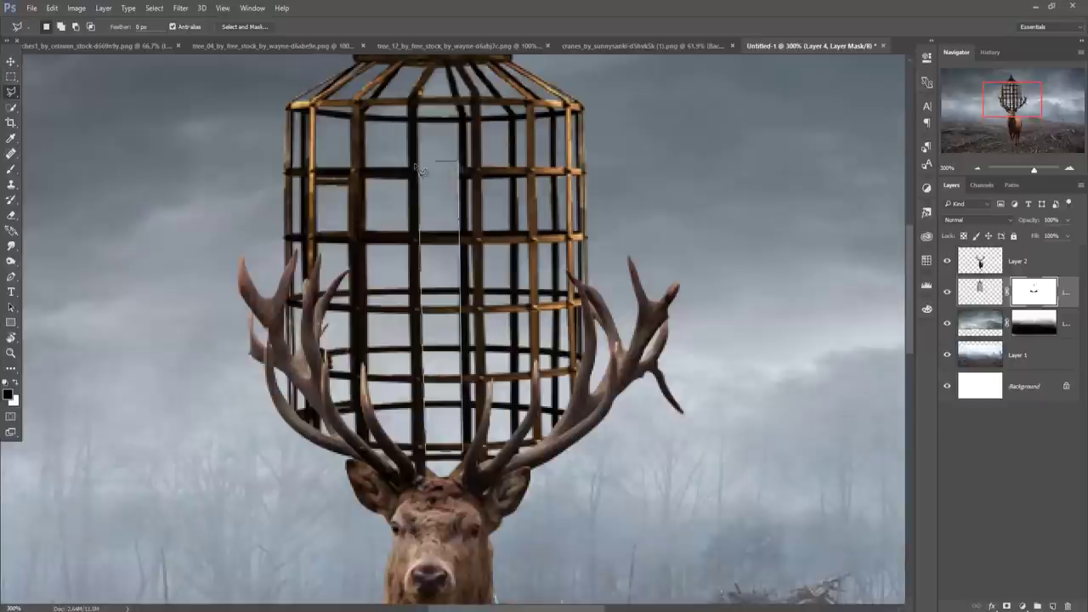
pyautogui.moveTo(418, 209); pyautogui.dragTo(424, 235)
pyautogui.click(981, 291)
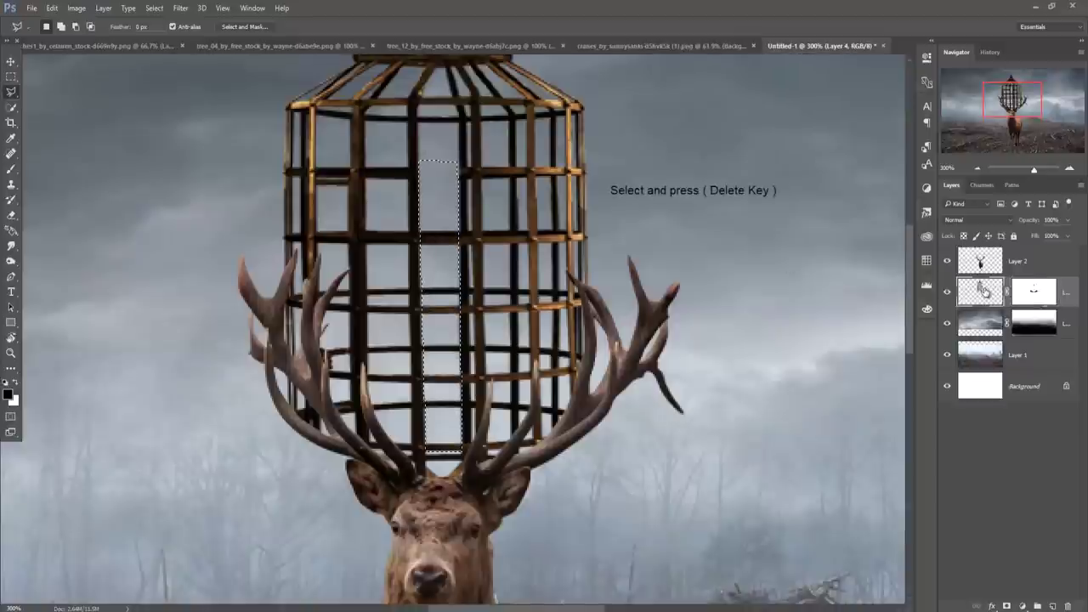
pyautogui.press('Delete')
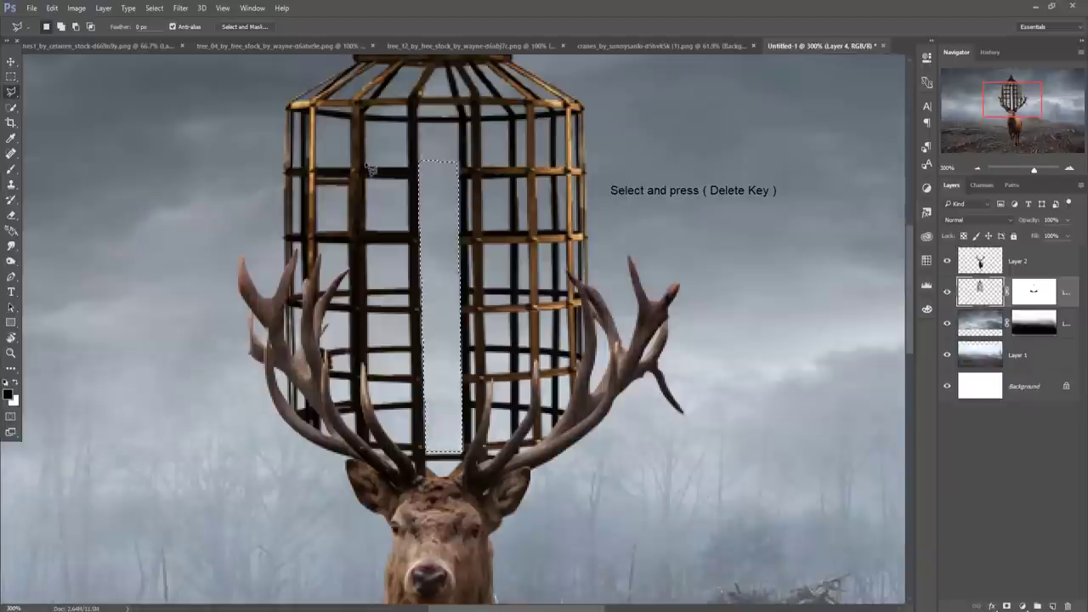
# Lasso the right-side and edge crossbars, then deselect and zoom out to 100%
pyautogui.moveTo(371, 170)
pyautogui.mouseDown()
pyautogui.moveTo(378, 459)
pyautogui.moveTo(474, 437)
pyautogui.mouseUp()
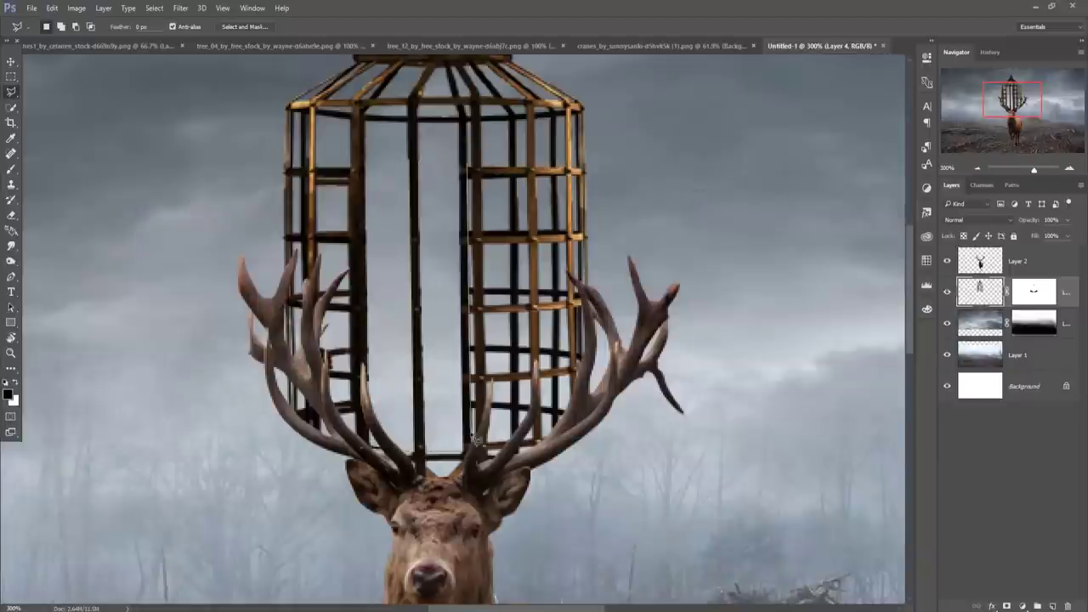
pyautogui.moveTo(474, 439)
pyautogui.mouseDown()
pyautogui.moveTo(490, 176)
pyautogui.moveTo(574, 168)
pyautogui.mouseUp()
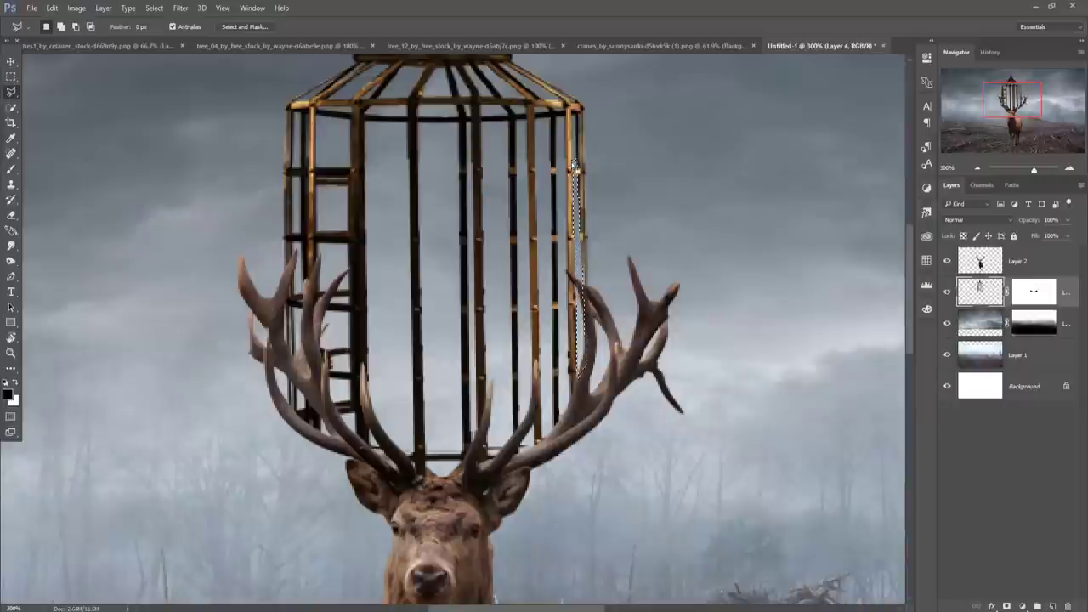
pyautogui.moveTo(292, 160); pyautogui.dragTo(293, 168)
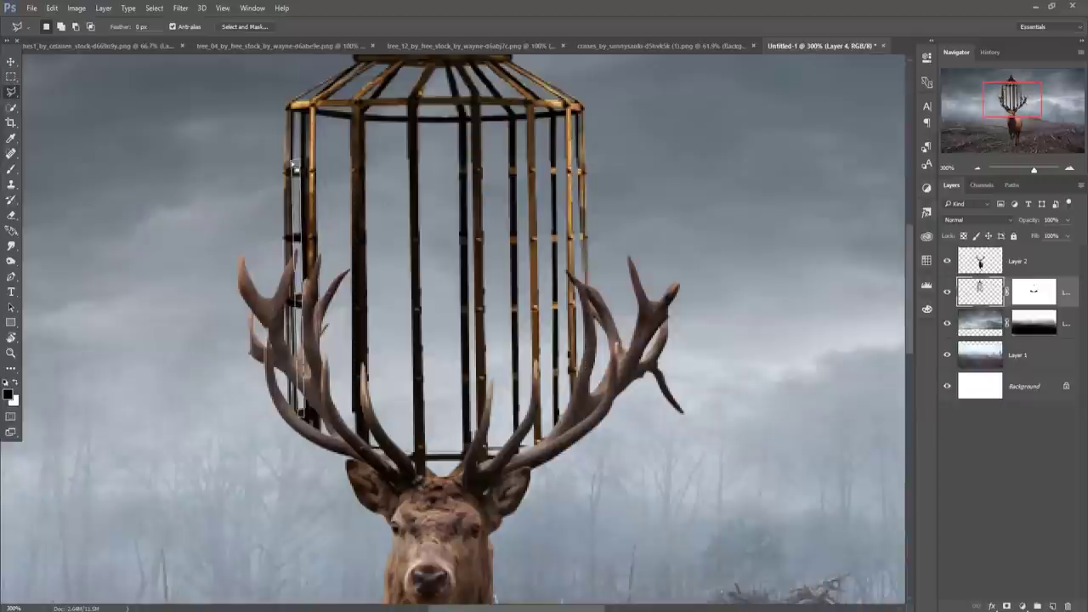
pyautogui.click(154, 7)
pyautogui.click(165, 30)
pyautogui.press('v')
pyautogui.hotkey('ctrl', '1')
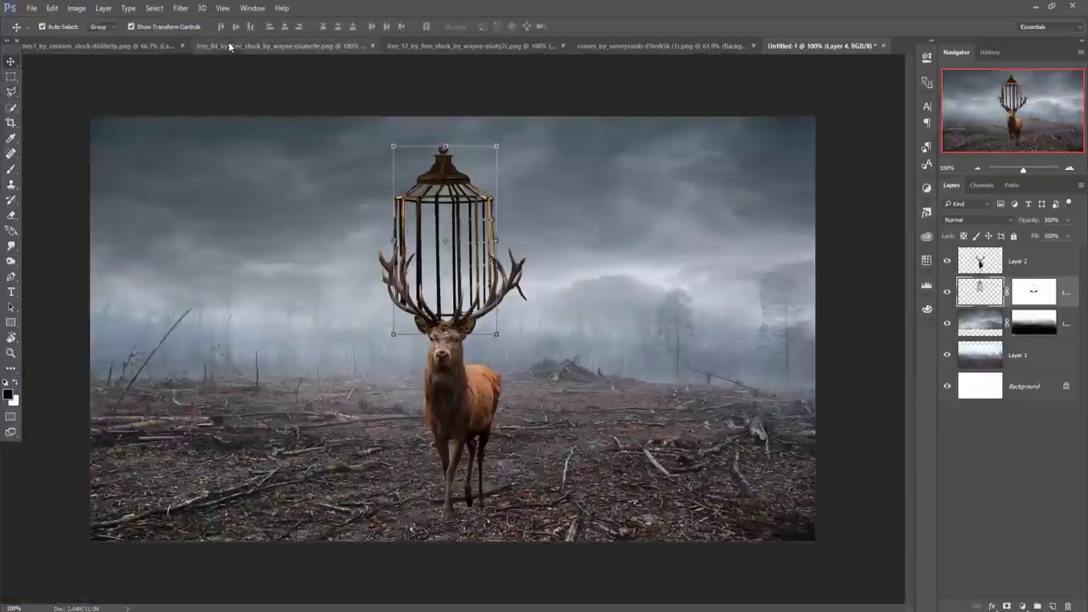
# Copy the girl's layer from the cranes document into the deer composite
pyautogui.click(609, 48)
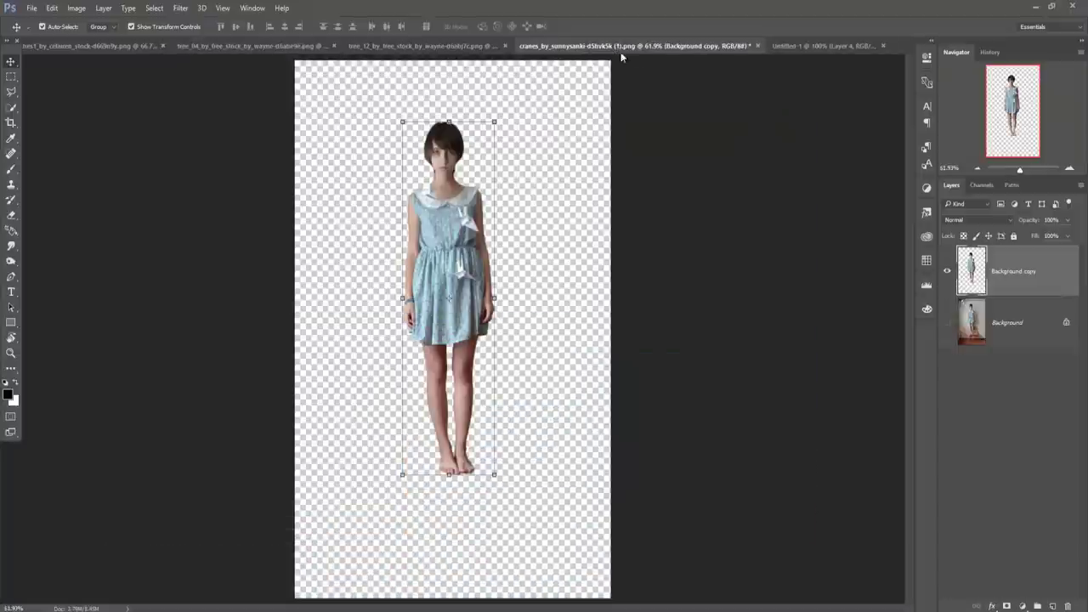
pyautogui.moveTo(583, 49); pyautogui.dragTo(582, 76)
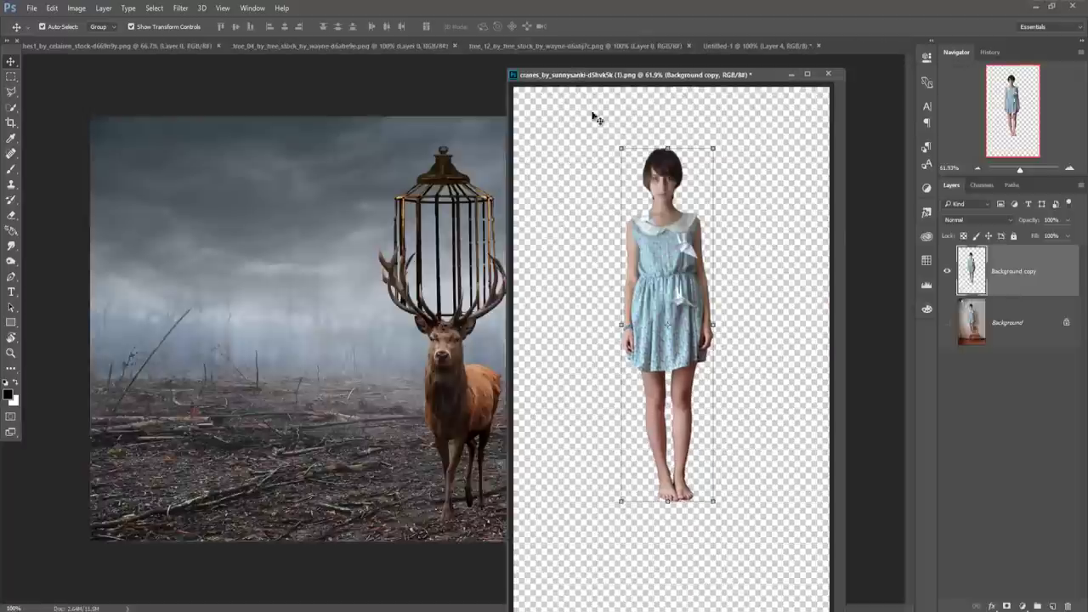
pyautogui.moveTo(670, 248); pyautogui.dragTo(487, 229)
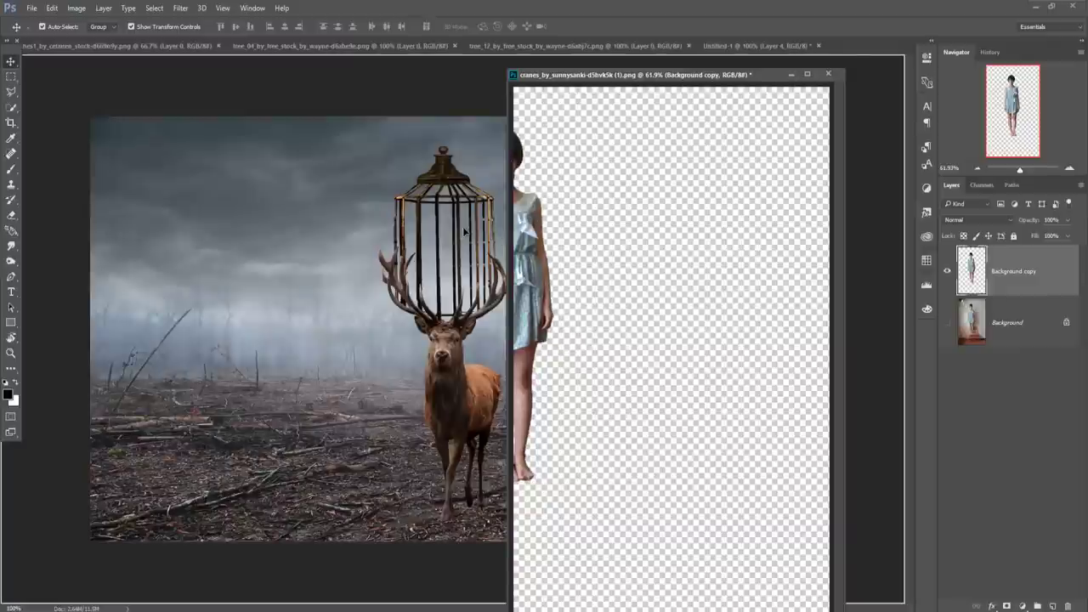
pyautogui.click(827, 73)
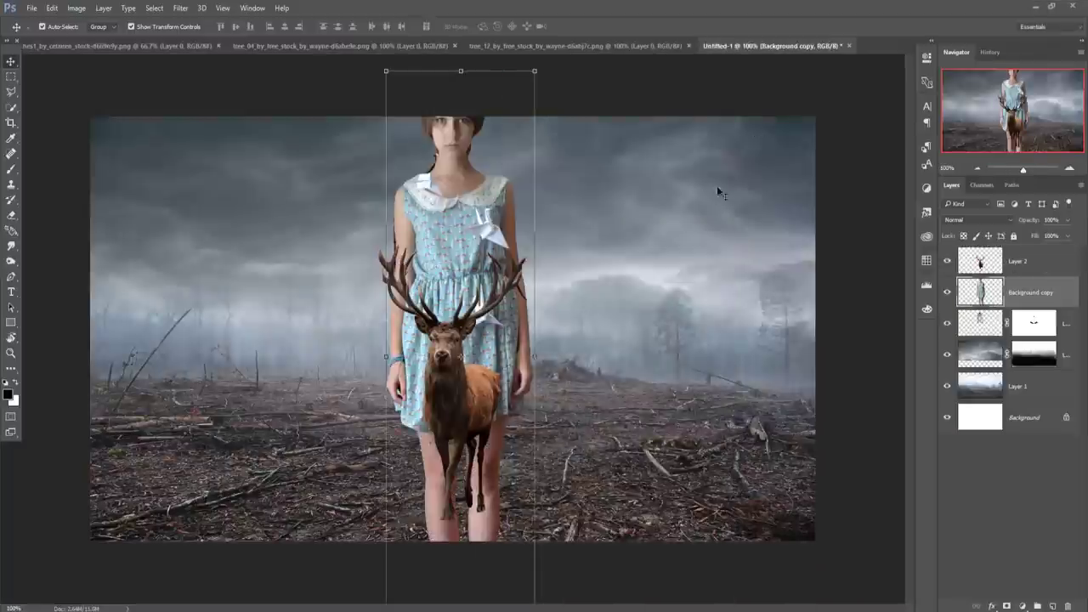
# Scale the girl to about 21% and position her inside the birdcage
pyautogui.moveTo(532, 73); pyautogui.dragTo(485, 296)
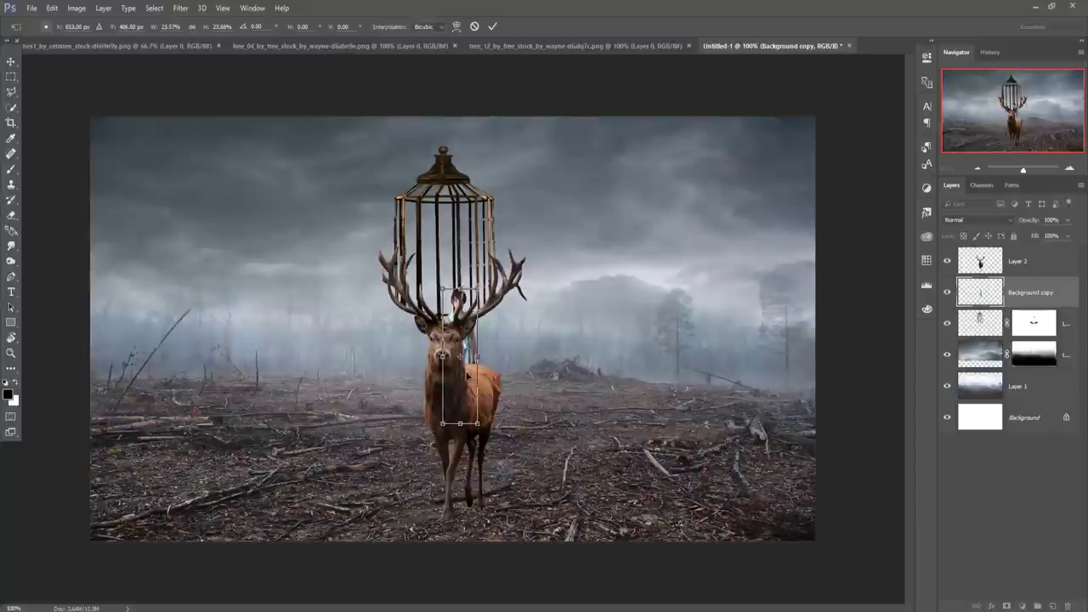
pyautogui.moveTo(473, 358); pyautogui.dragTo(458, 263)
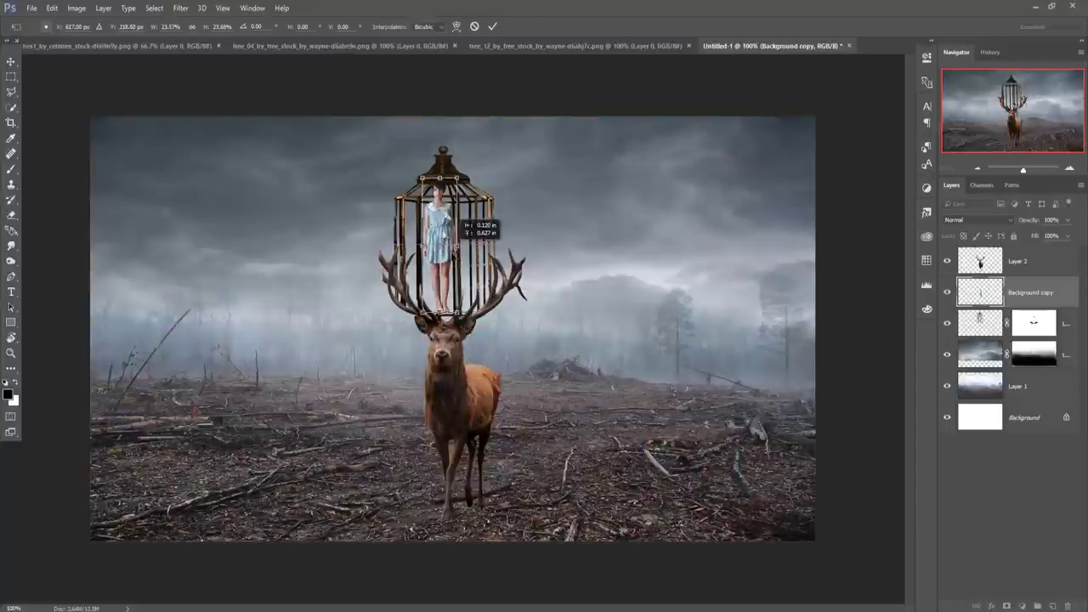
pyautogui.press('Up')
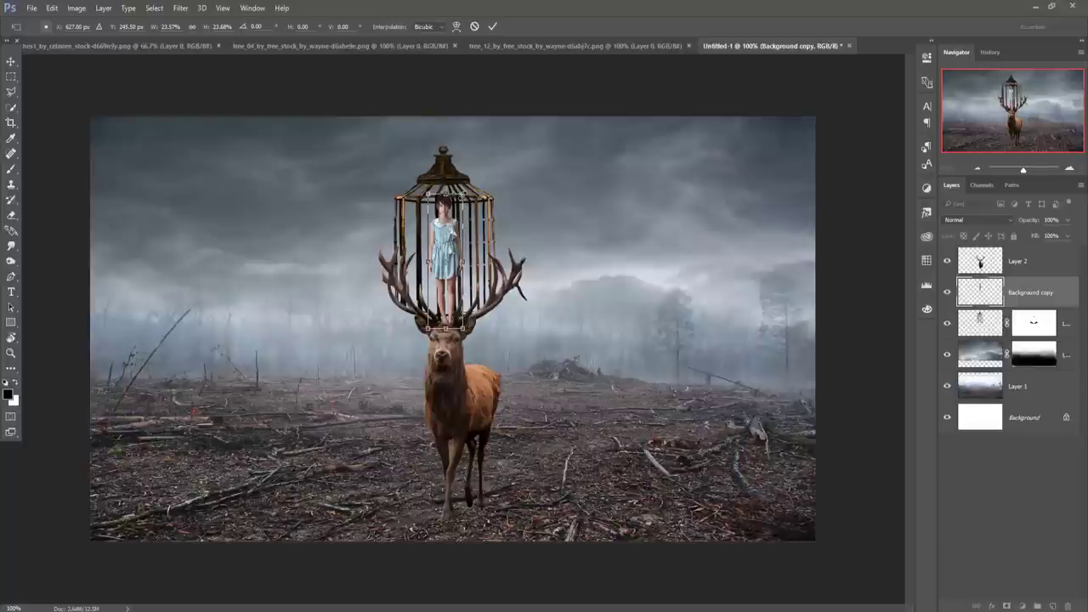
pyautogui.moveTo(464, 195); pyautogui.dragTo(462, 201)
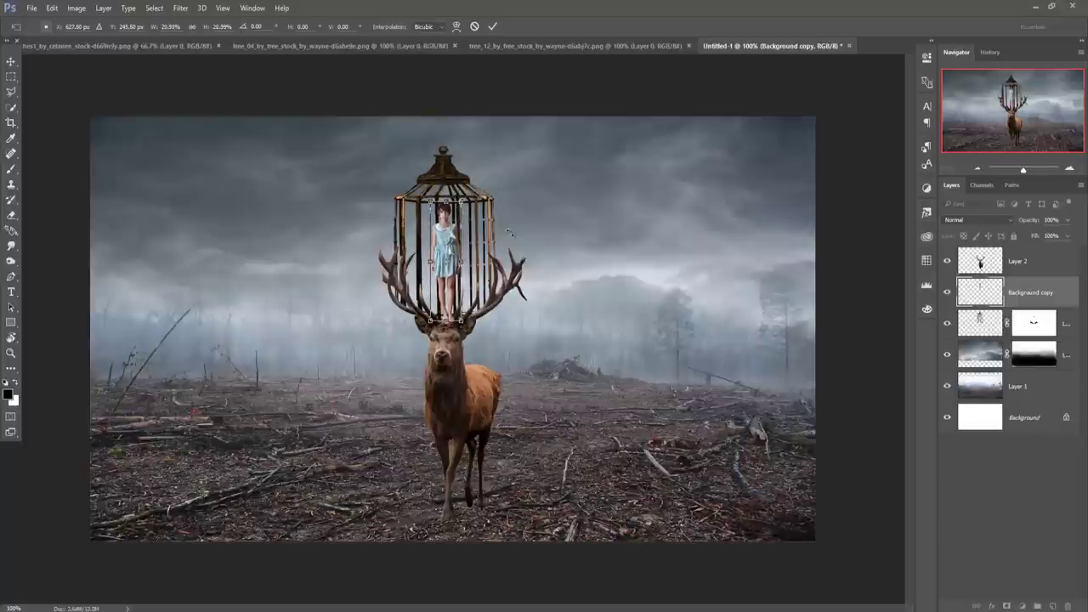
pyautogui.click(493, 26)
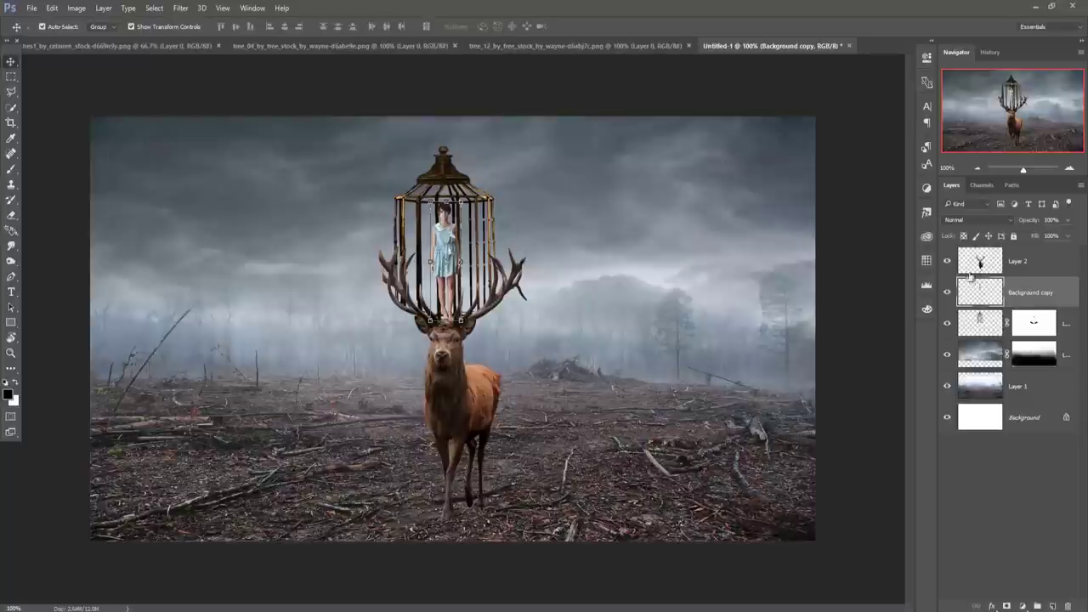
# Move the girl's layer beneath the cage layer, nudge her, and add new Layer 5
pyautogui.moveTo(1026, 301); pyautogui.dragTo(1025, 323)
pyautogui.moveTo(1026, 327); pyautogui.dragTo(1026, 331)
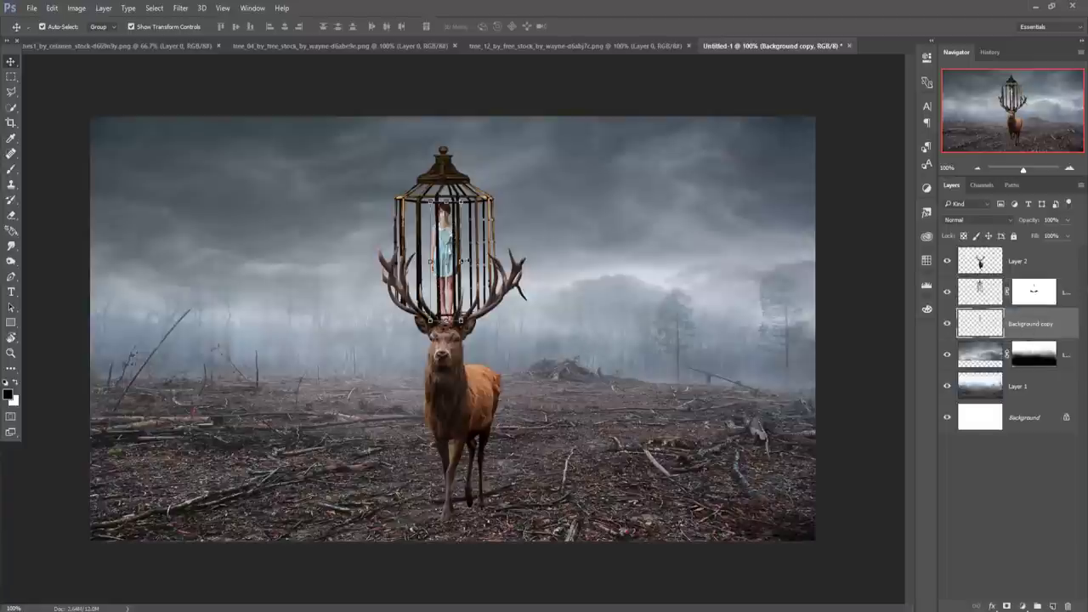
pyautogui.moveTo(453, 241); pyautogui.dragTo(455, 244)
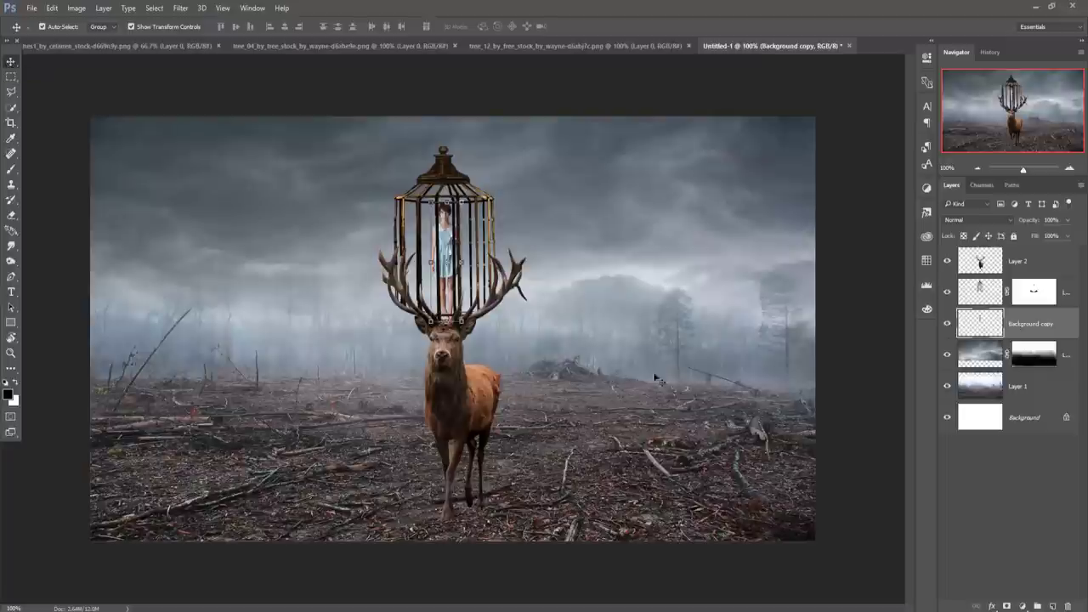
pyautogui.click(1056, 287)
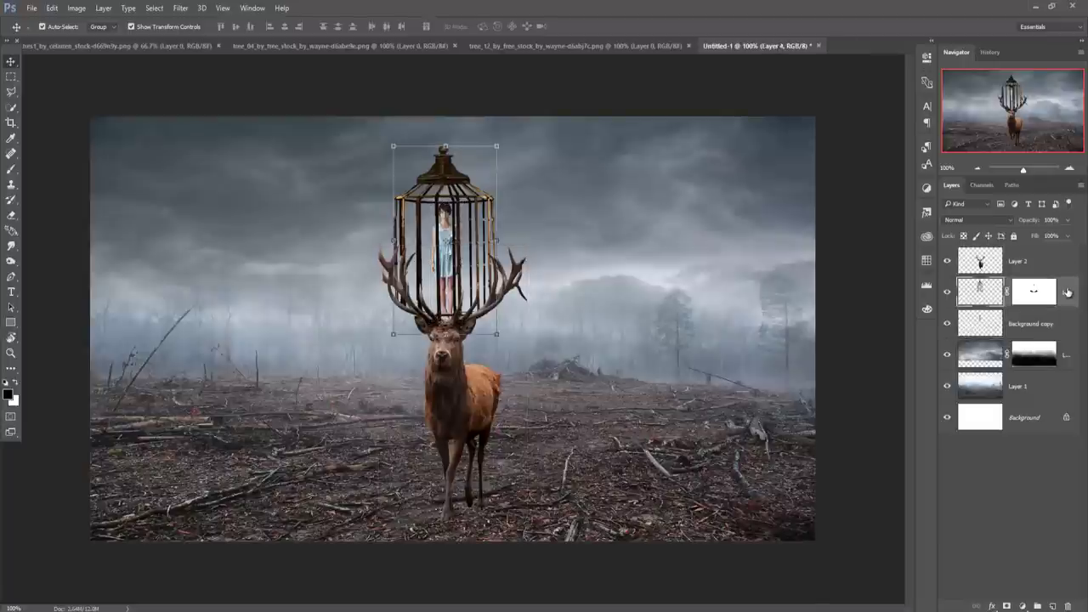
pyautogui.click(1052, 606)
# Paint a ground shadow beneath the deer's hoof with straight brush strokes
pyautogui.click(11, 169)
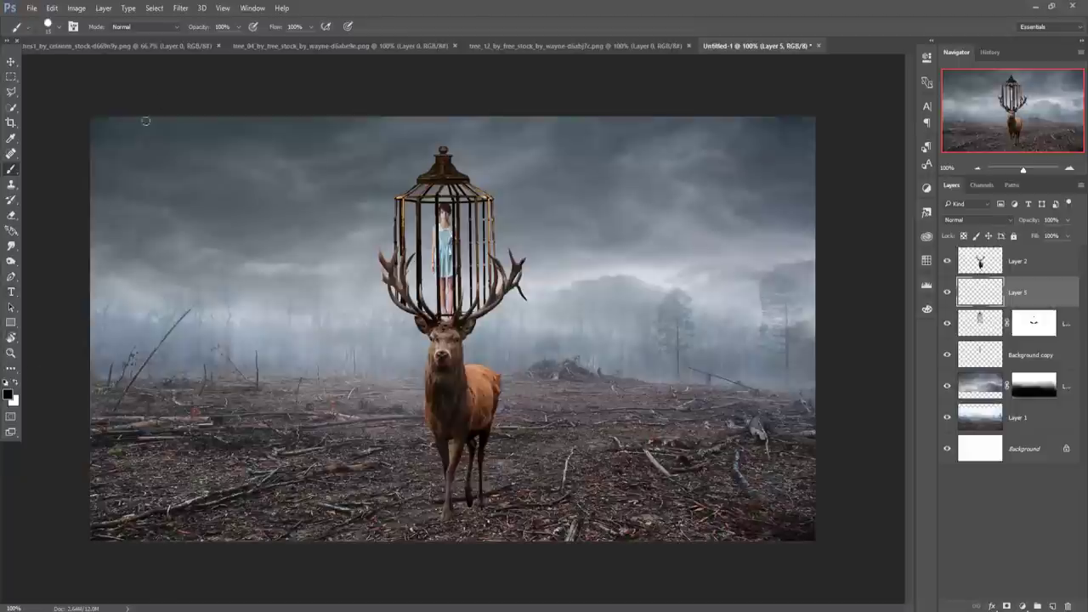
pyautogui.click(51, 26)
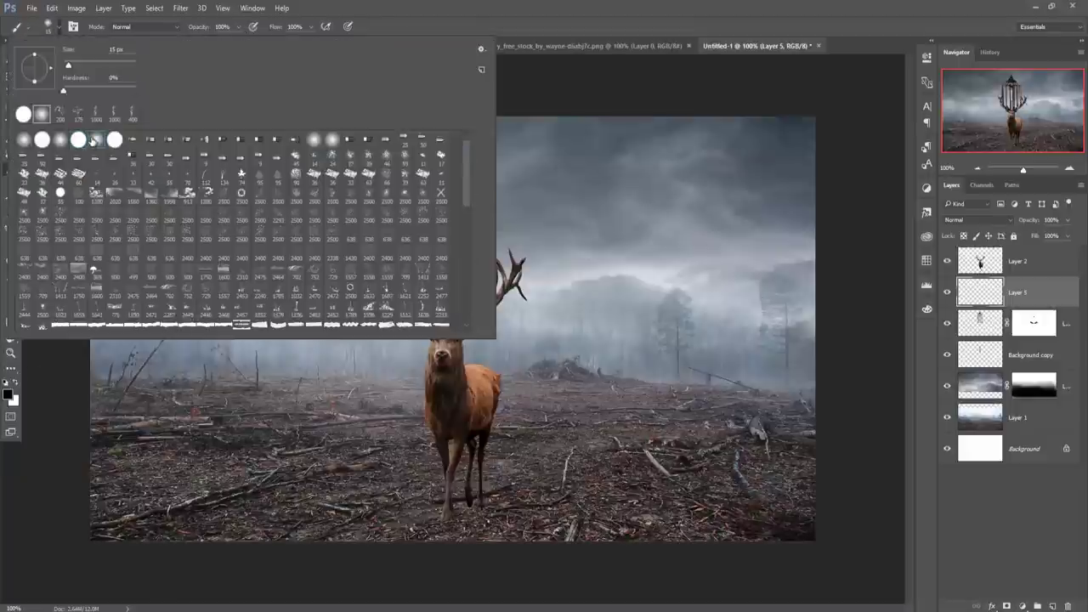
pyautogui.click(541, 4)
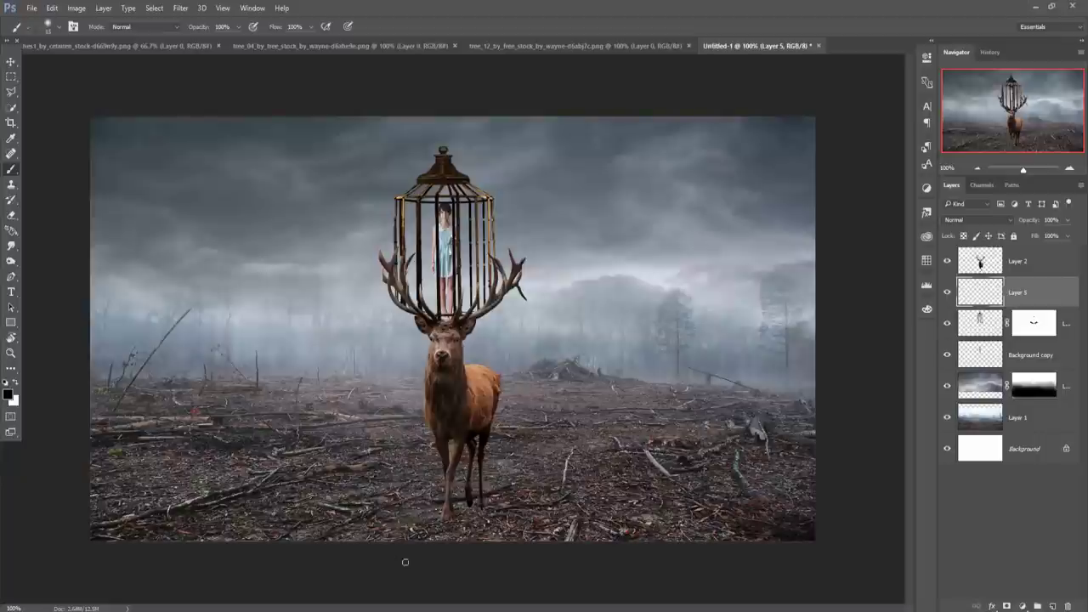
pyautogui.moveTo(409, 543); pyautogui.dragTo(442, 518)
pyautogui.keyDown('shift'); pyautogui.click(375, 542); pyautogui.keyUp('shift')
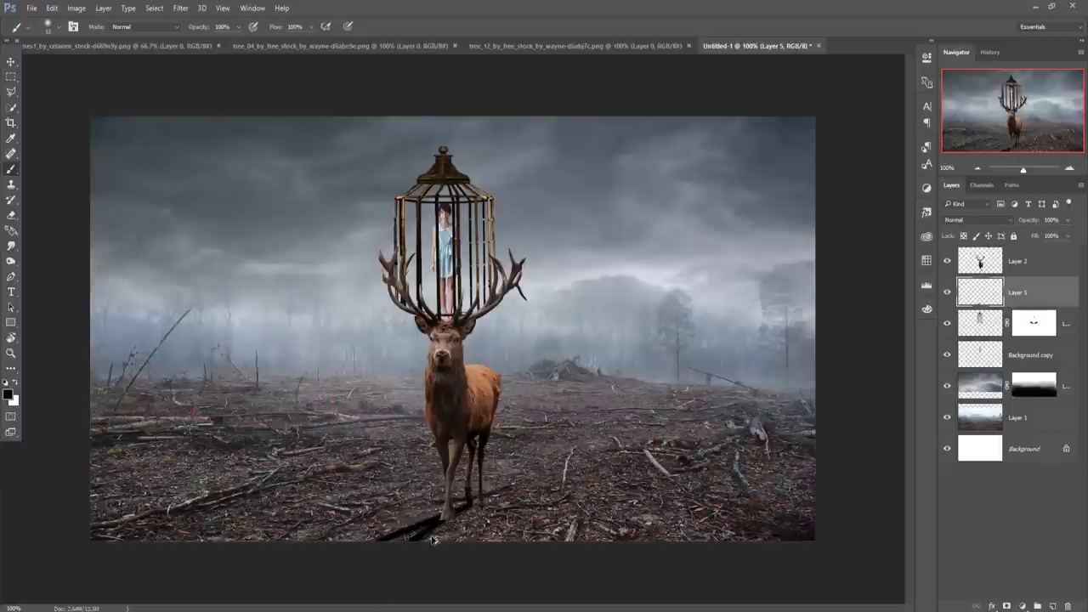
pyautogui.hotkey('ctrl', 'z')
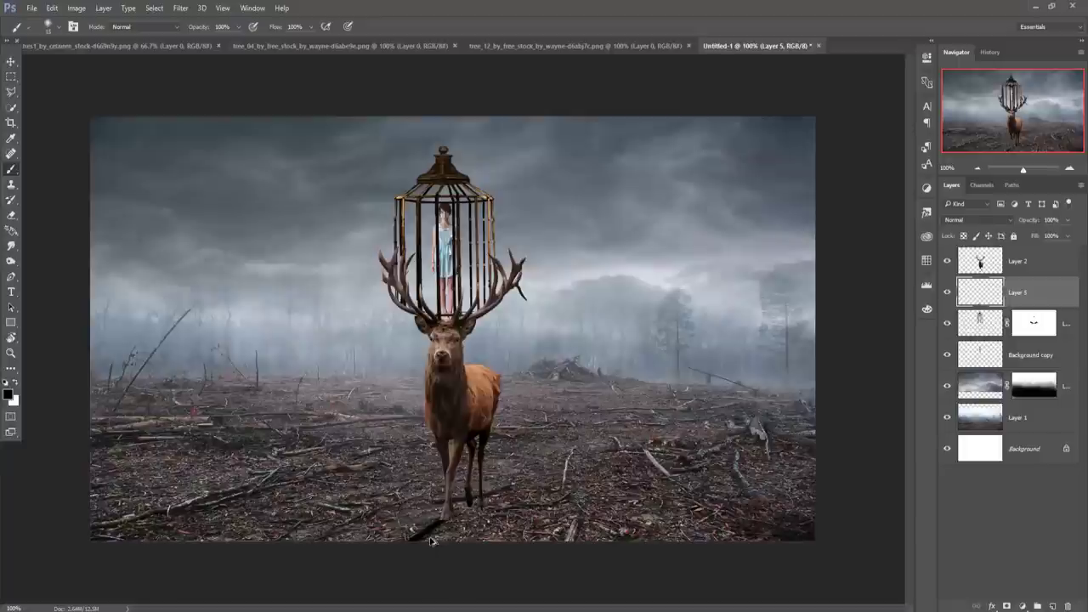
pyautogui.hotkey('ctrl', 'alt', 'z')
pyautogui.moveTo(387, 541); pyautogui.dragTo(446, 524)
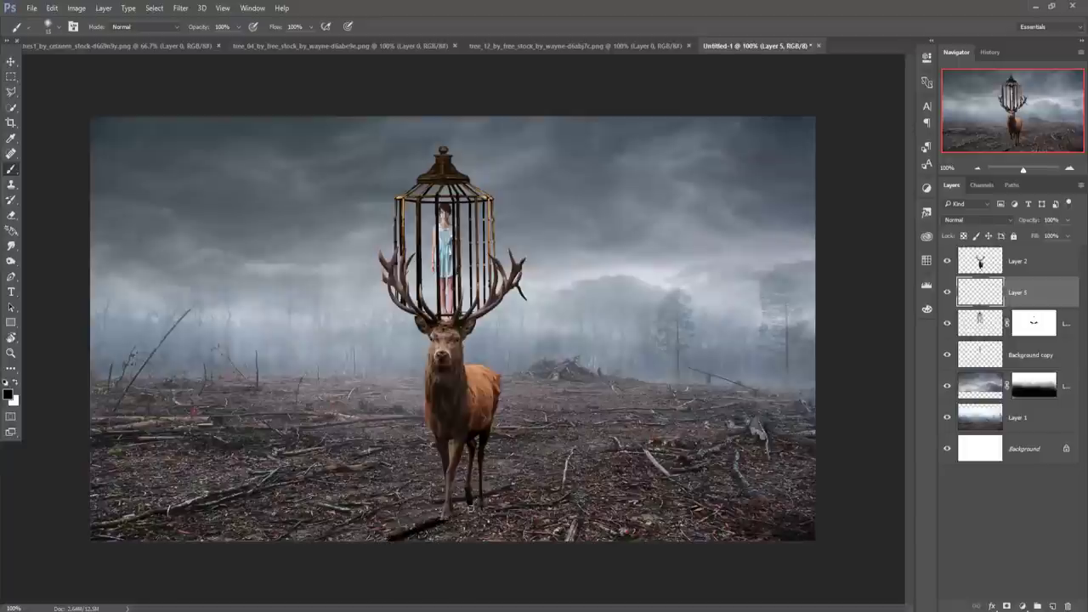
pyautogui.keyDown('shift'); pyautogui.click(346, 543); pyautogui.keyUp('shift')
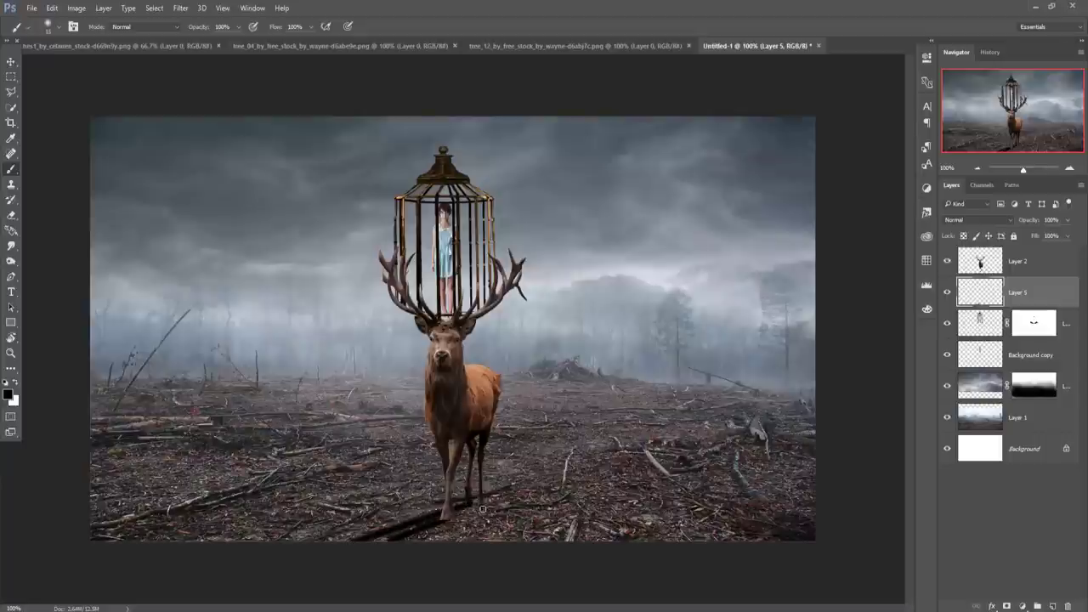
pyautogui.keyDown('shift'); pyautogui.click(418, 542); pyautogui.keyUp('shift')
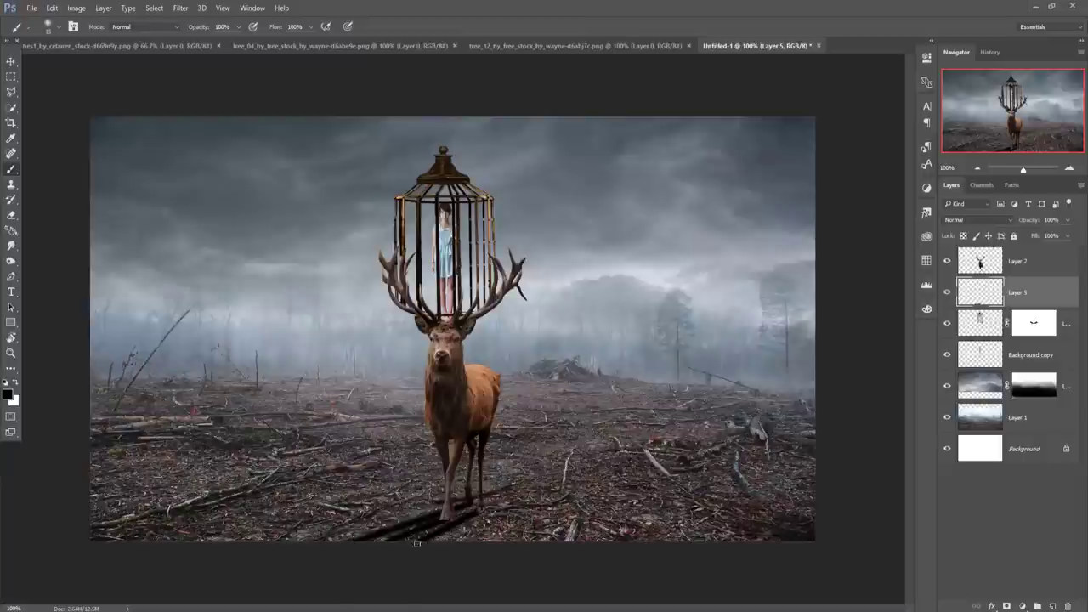
# Lower the shadow layer's fill to about 73% and add new Layer 6
pyautogui.click(1067, 235)
pyautogui.moveTo(1046, 238); pyautogui.dragTo(1033, 238)
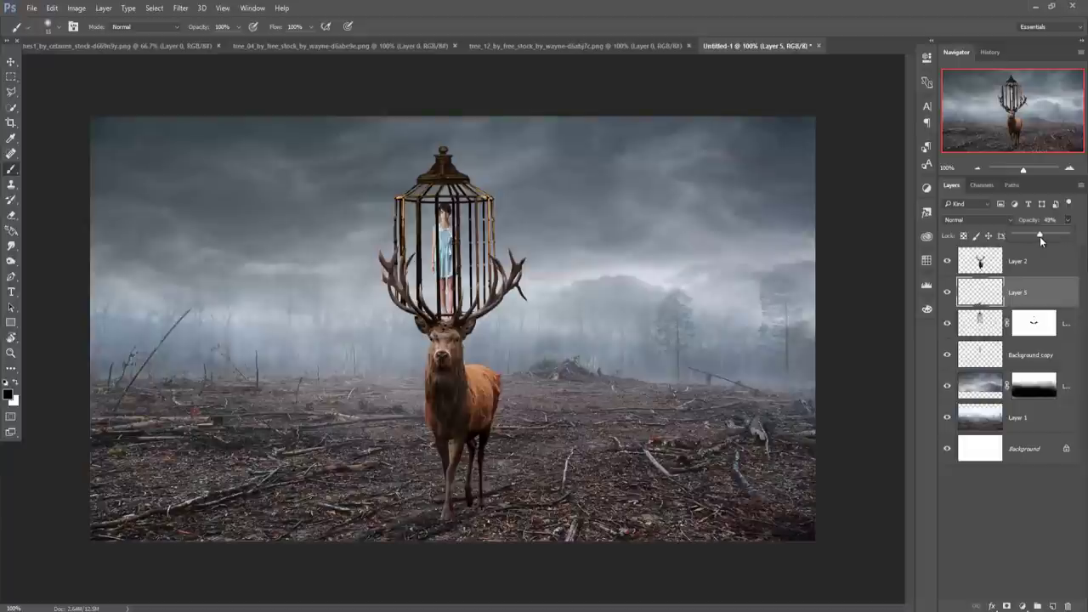
pyautogui.moveTo(1040, 237); pyautogui.dragTo(1052, 237)
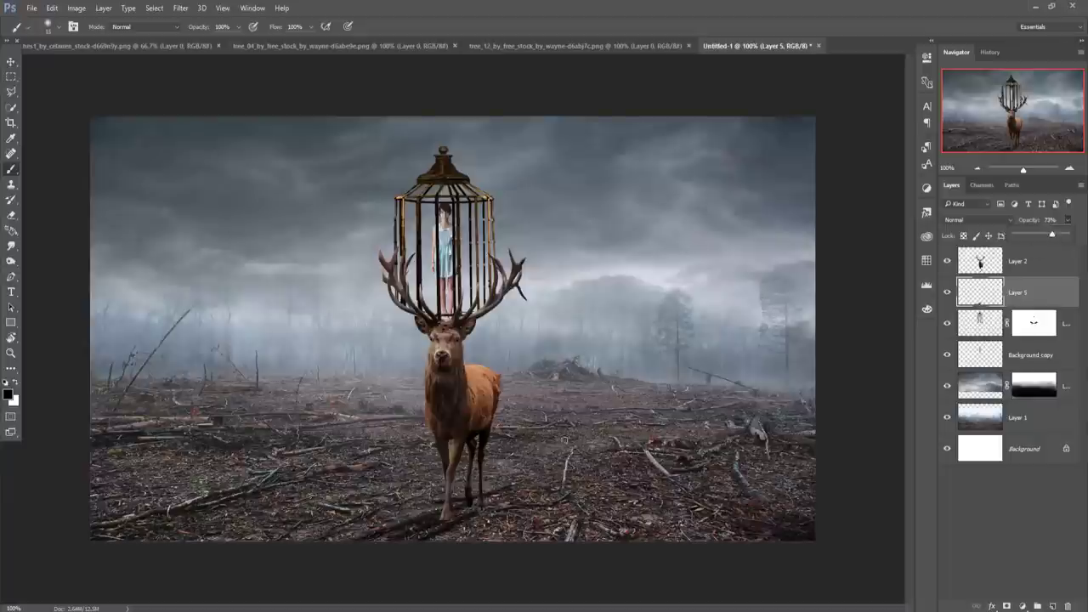
pyautogui.click(1053, 606)
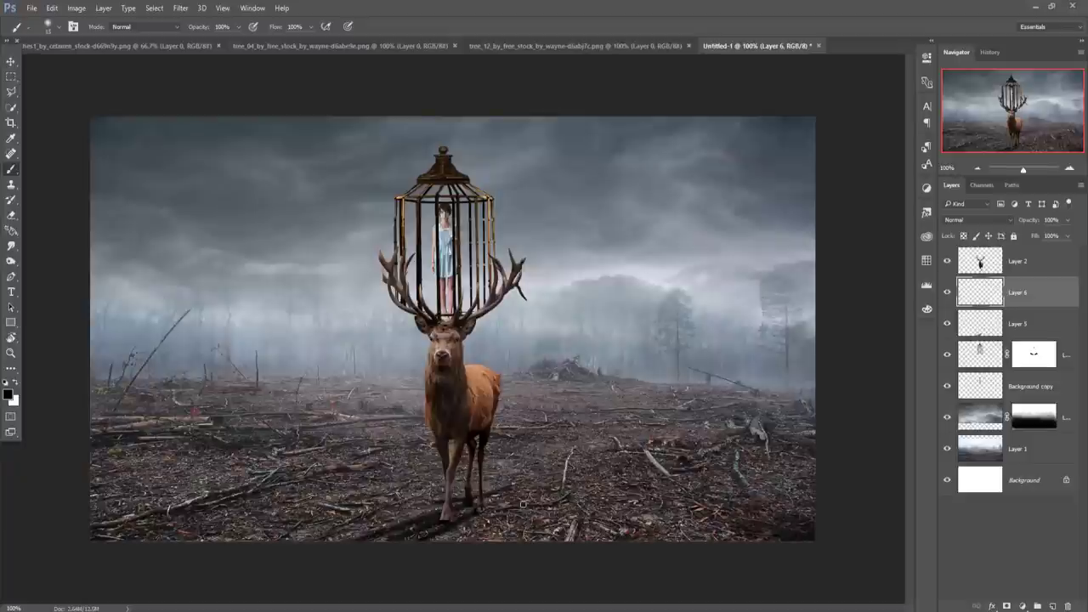
# Select Layer 2 and the Polygonal Lasso, zooming in on the deer's legs
pyautogui.click(11, 61)
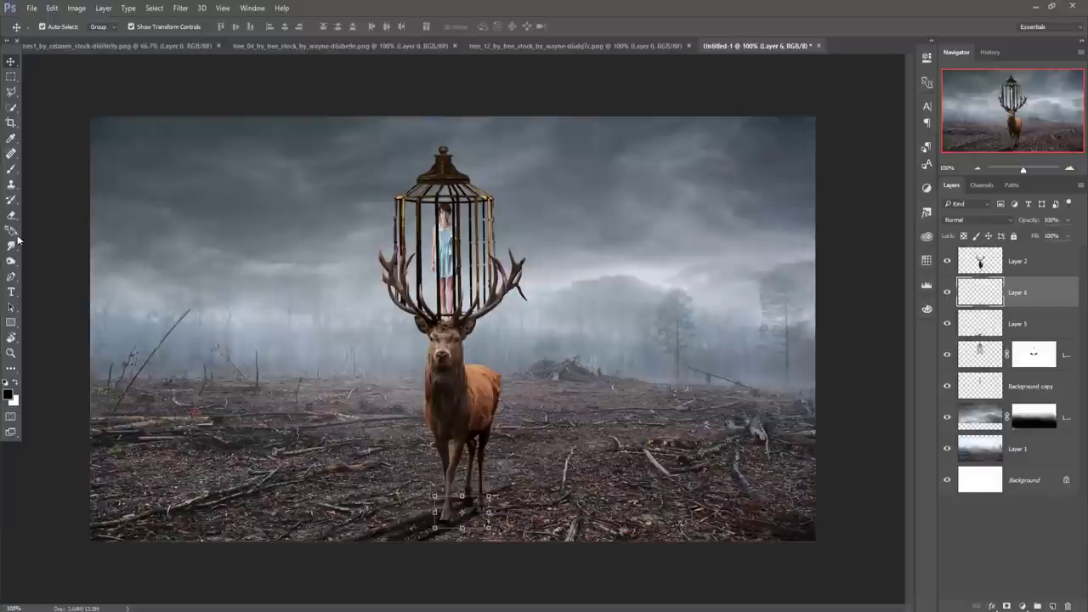
pyautogui.click(10, 89)
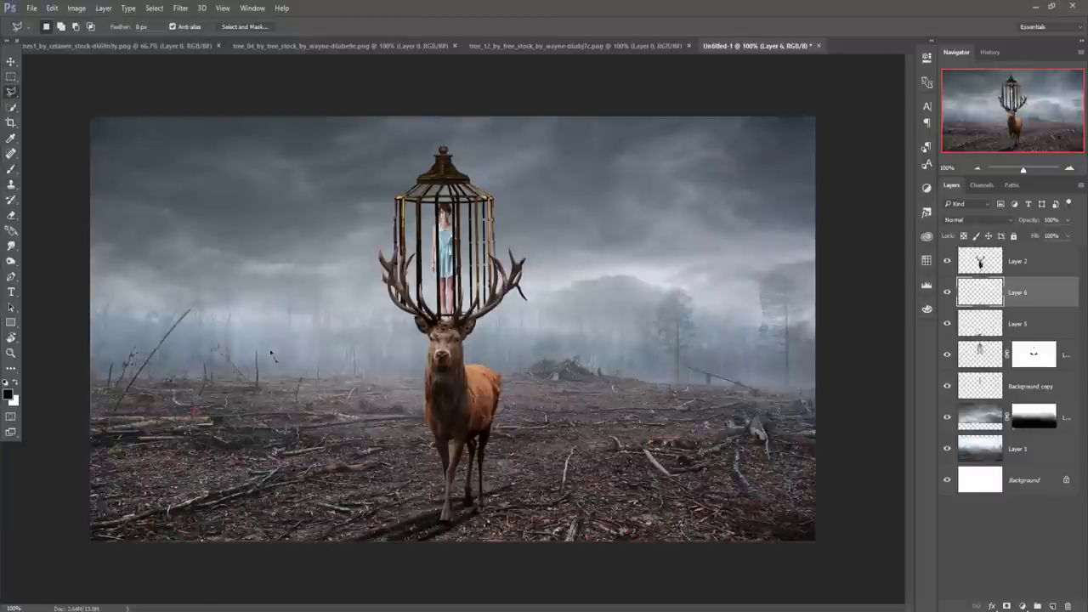
pyautogui.click(976, 271)
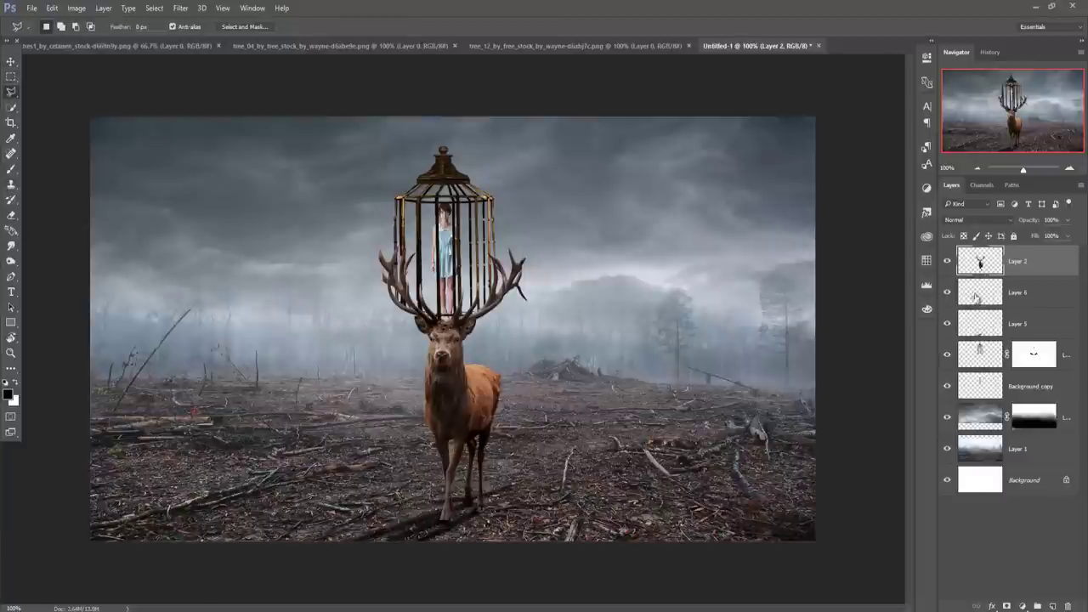
pyautogui.hotkey('ctrl', '+')
pyautogui.hotkey('ctrl', '+')
pyautogui.hotkey('ctrl', '+')
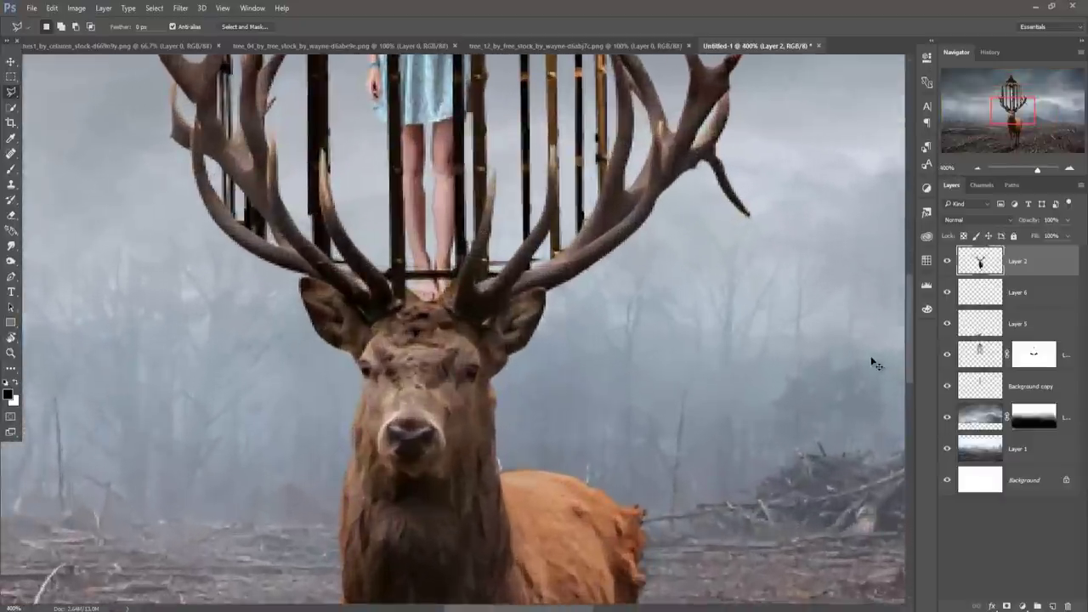
pyautogui.hotkey('ctrl', '+')
pyautogui.scroll(-3, 651, 482)
pyautogui.scroll(-3, 631, 413)
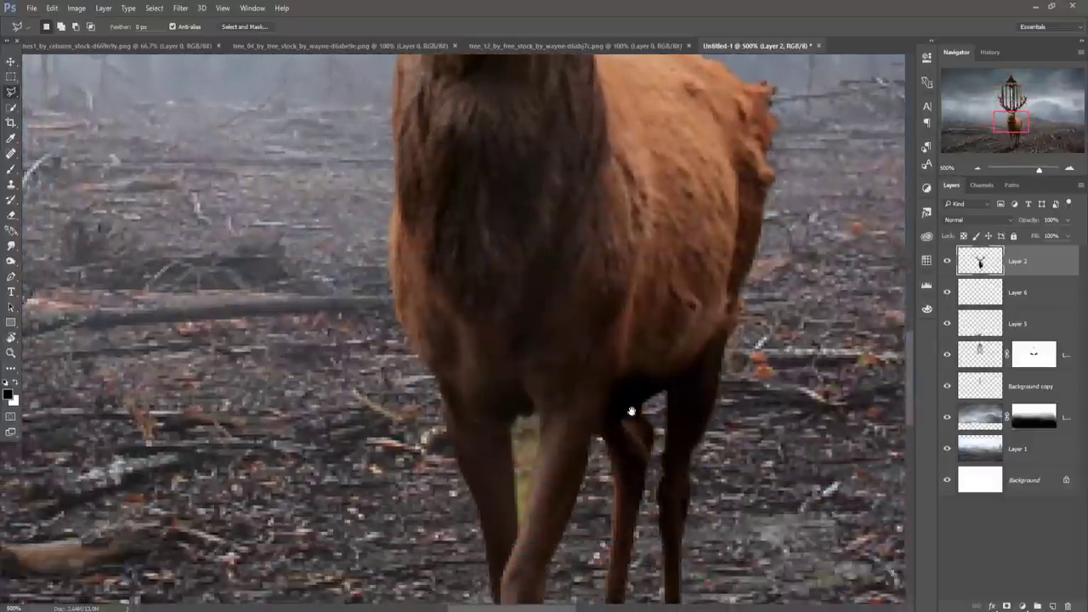
pyautogui.scroll(-3, 583, 401)
pyautogui.scroll(-2, 571, 320)
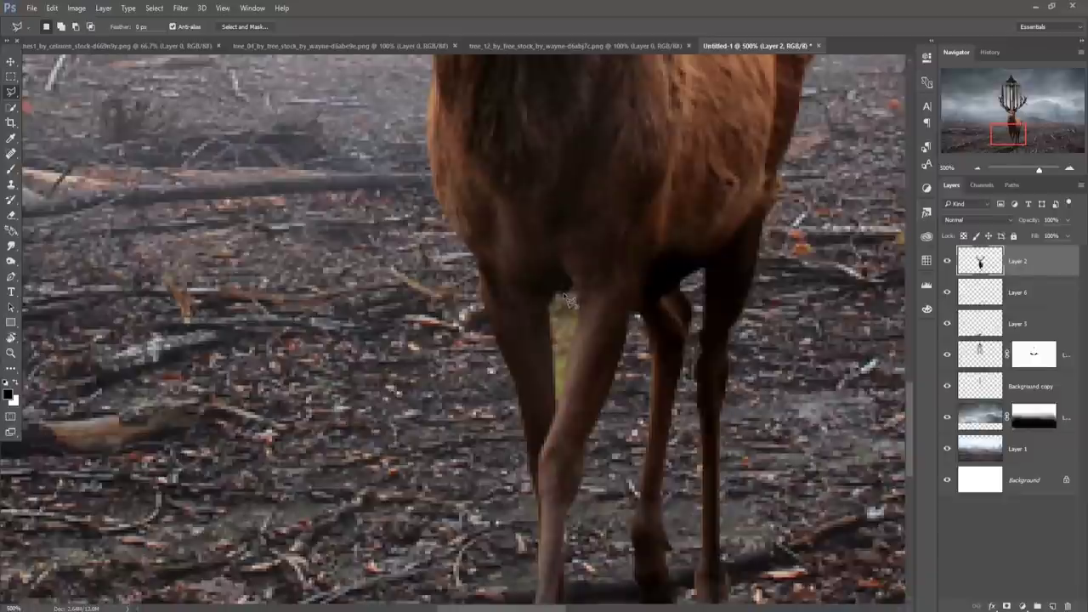
# Outline and delete the background patch between the legs, then deselect
pyautogui.moveTo(565, 292)
pyautogui.mouseDown()
pyautogui.moveTo(553, 315)
pyautogui.moveTo(563, 404)
pyautogui.moveTo(584, 309)
pyautogui.moveTo(565, 294)
pyautogui.mouseUp()
pyautogui.click(153, 8)
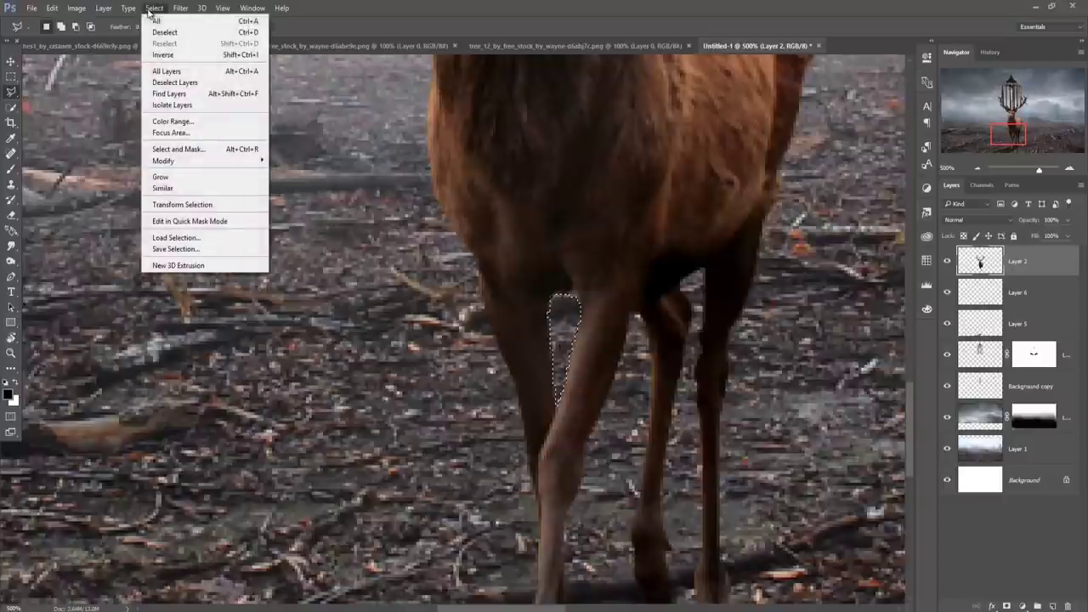
pyautogui.click(165, 32)
pyautogui.click(12, 63)
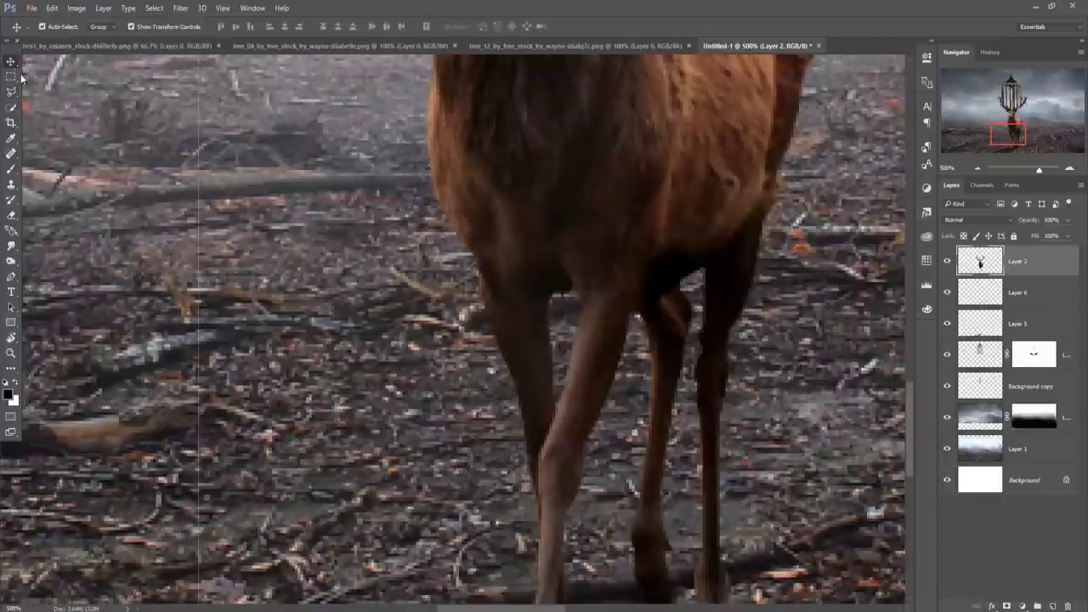
pyautogui.scroll(-1, 616, 380)
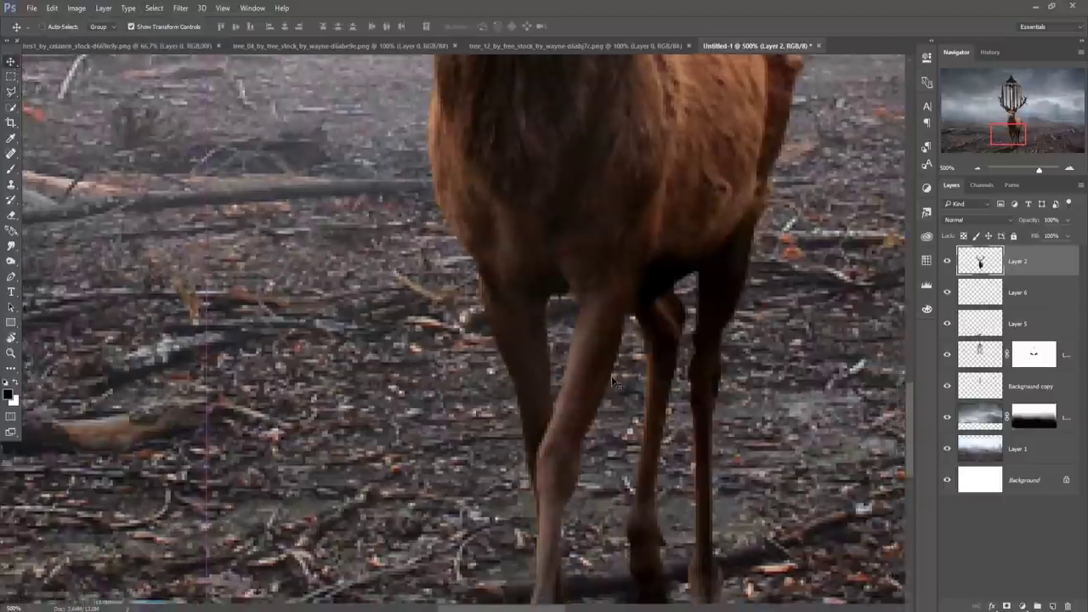
pyautogui.scroll(-1, 616, 380)
pyautogui.scroll(-2, 616, 383)
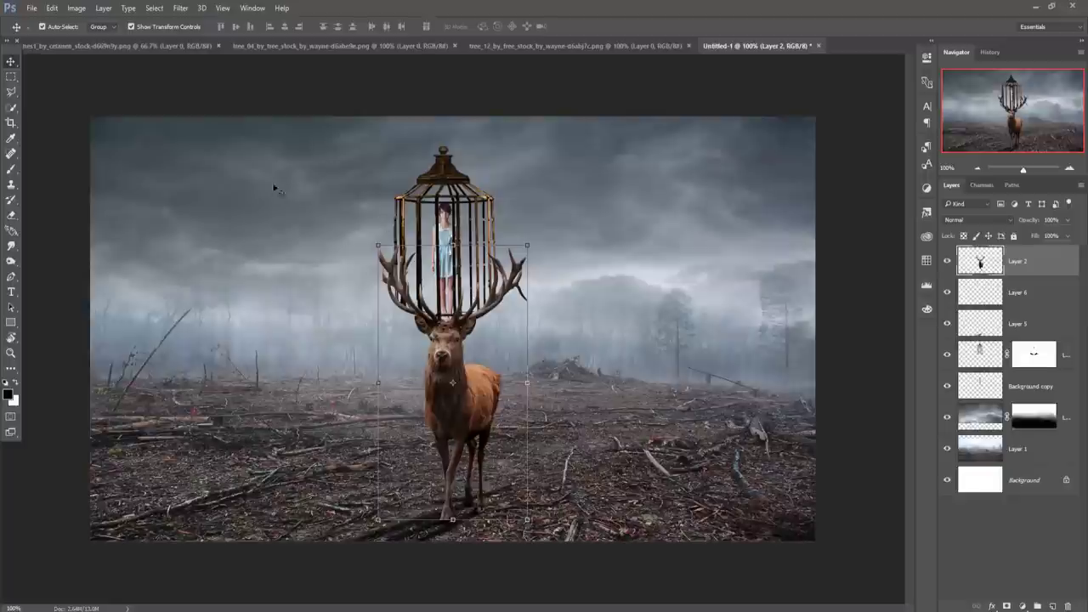
# Lasso the top of the left tree in tree_12 and drag it into Untitled-1
pyautogui.click(541, 49)
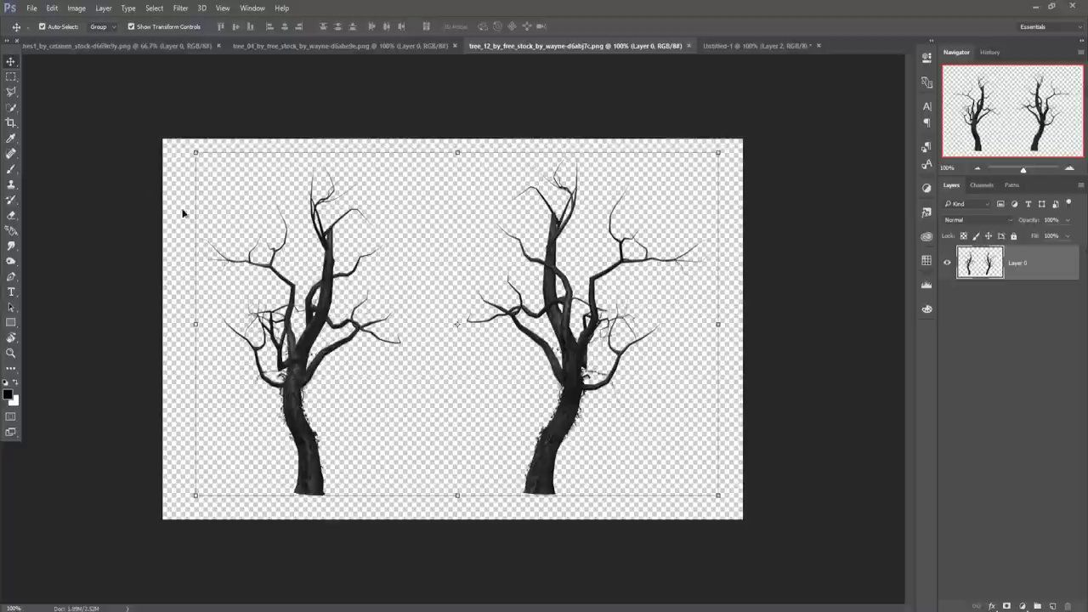
pyautogui.click(11, 93)
pyautogui.rightClick(18, 100)
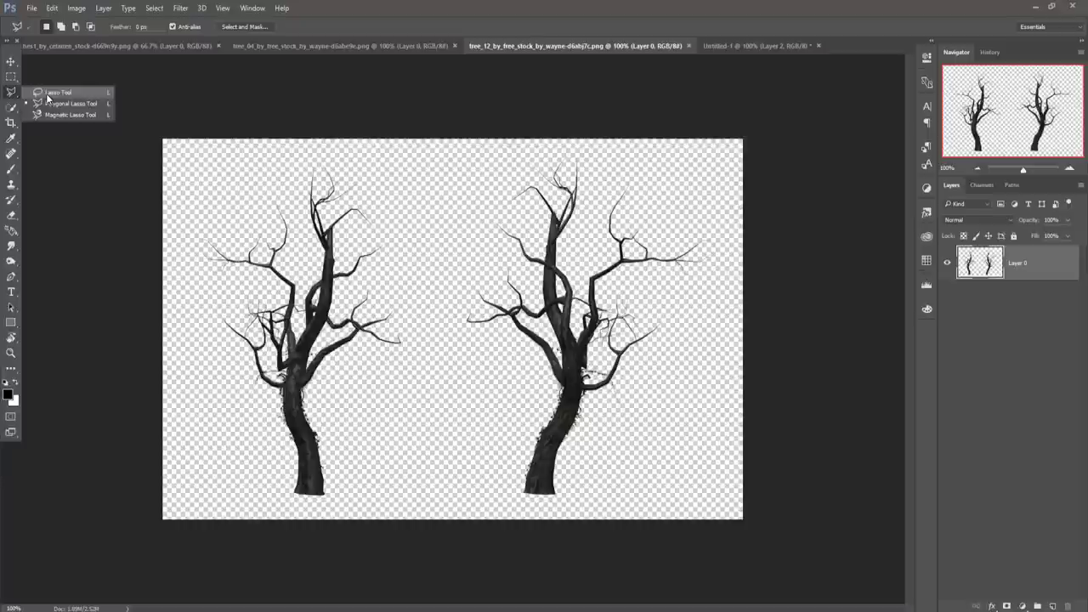
pyautogui.click(51, 93)
pyautogui.moveTo(284, 175)
pyautogui.mouseDown()
pyautogui.moveTo(187, 289)
pyautogui.moveTo(204, 425)
pyautogui.moveTo(240, 436)
pyautogui.moveTo(358, 367)
pyautogui.moveTo(432, 218)
pyautogui.moveTo(275, 160)
pyautogui.moveTo(260, 190)
pyautogui.mouseUp()
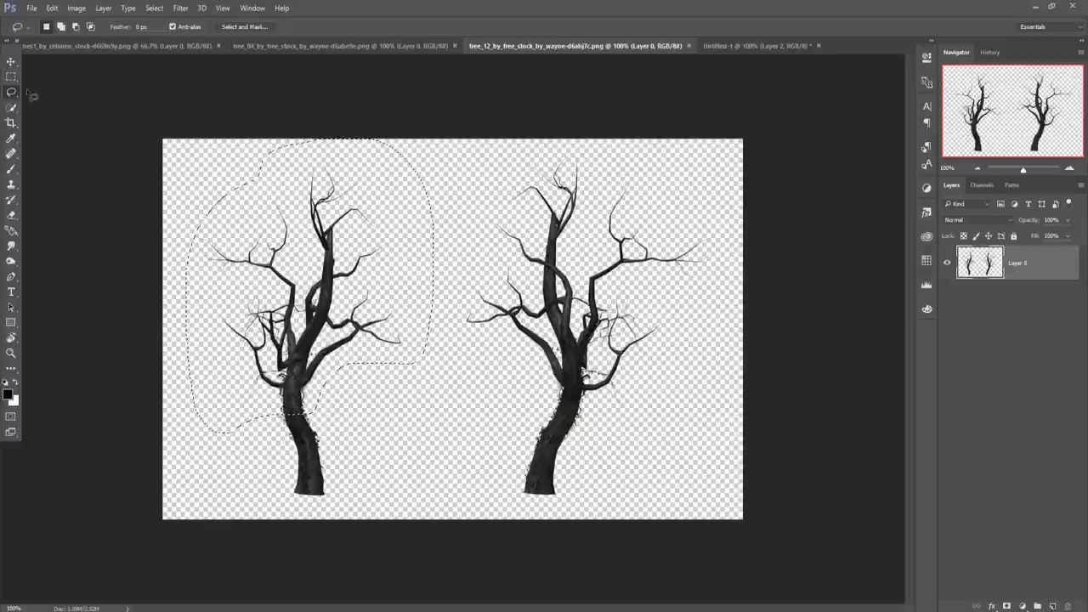
pyautogui.press('v')
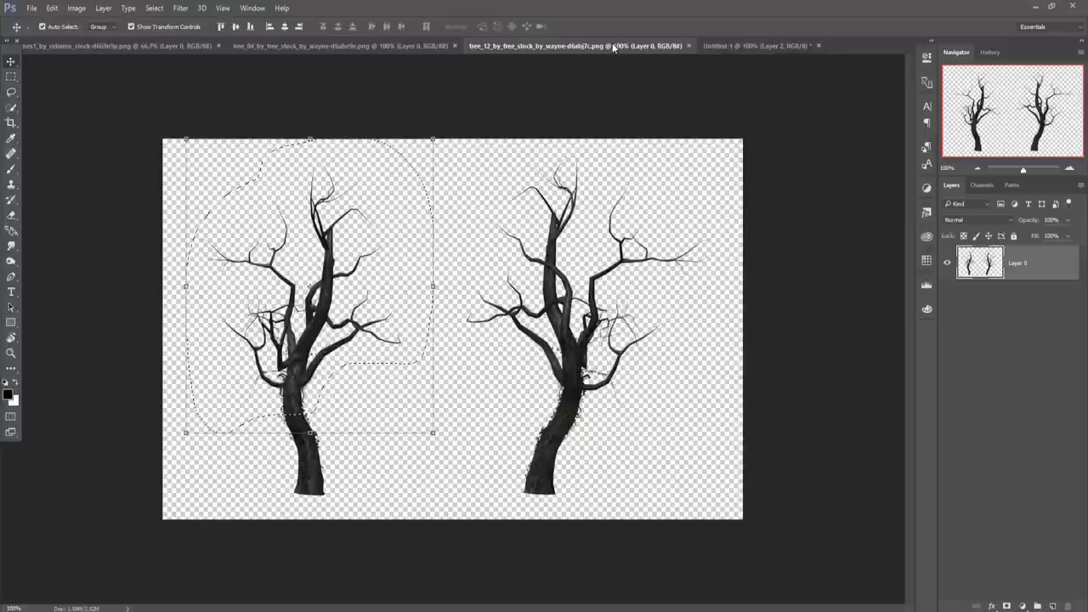
pyautogui.moveTo(612, 42); pyautogui.dragTo(610, 109)
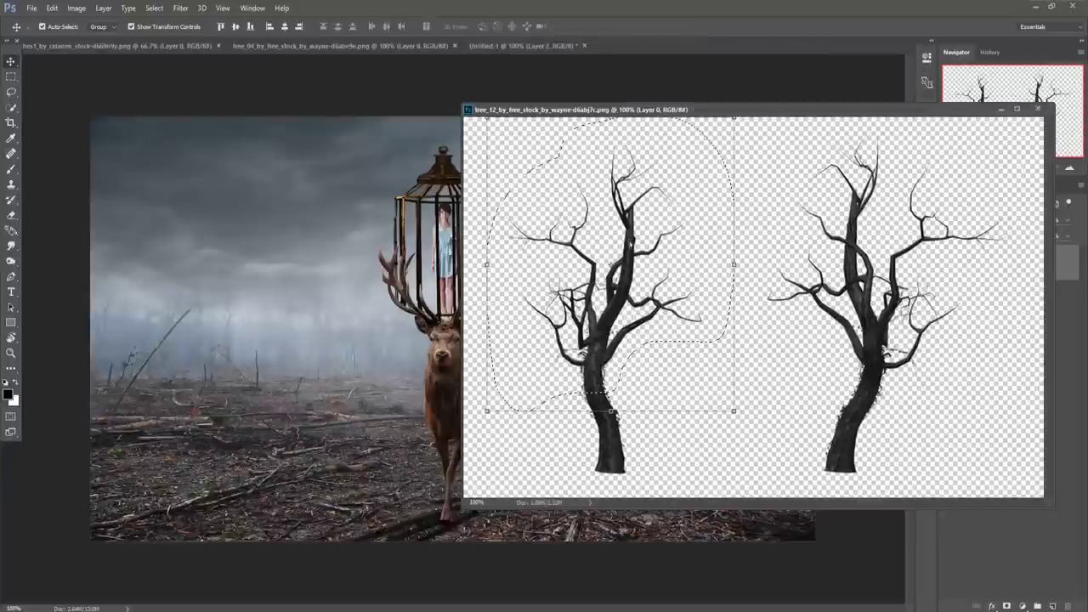
pyautogui.moveTo(629, 242); pyautogui.dragTo(449, 266)
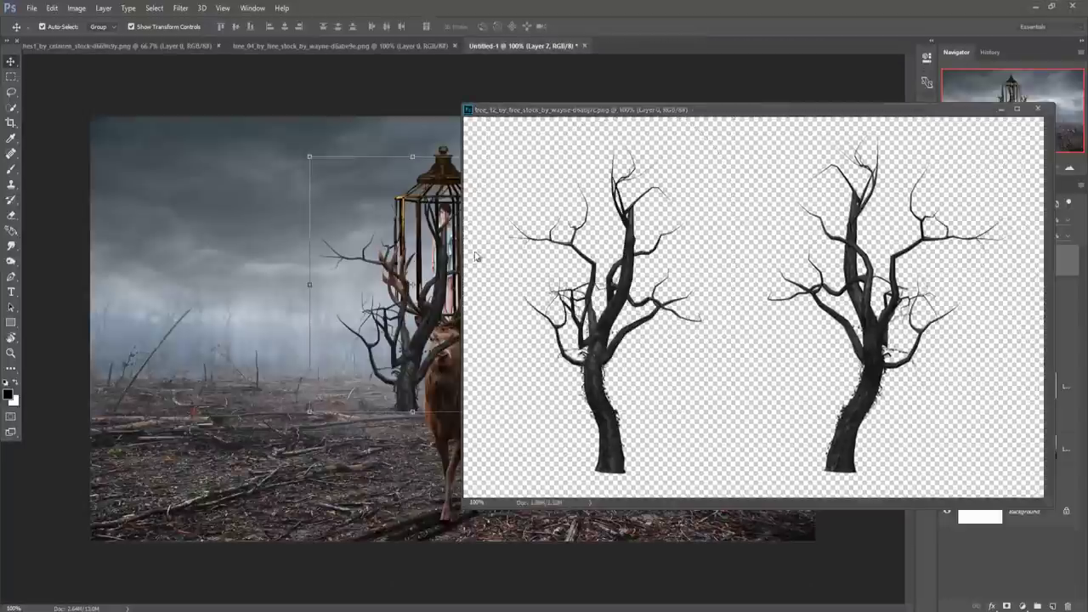
# Rotate the branches about -10 degrees and move them up-left over the antlers
pyautogui.click(1002, 108)
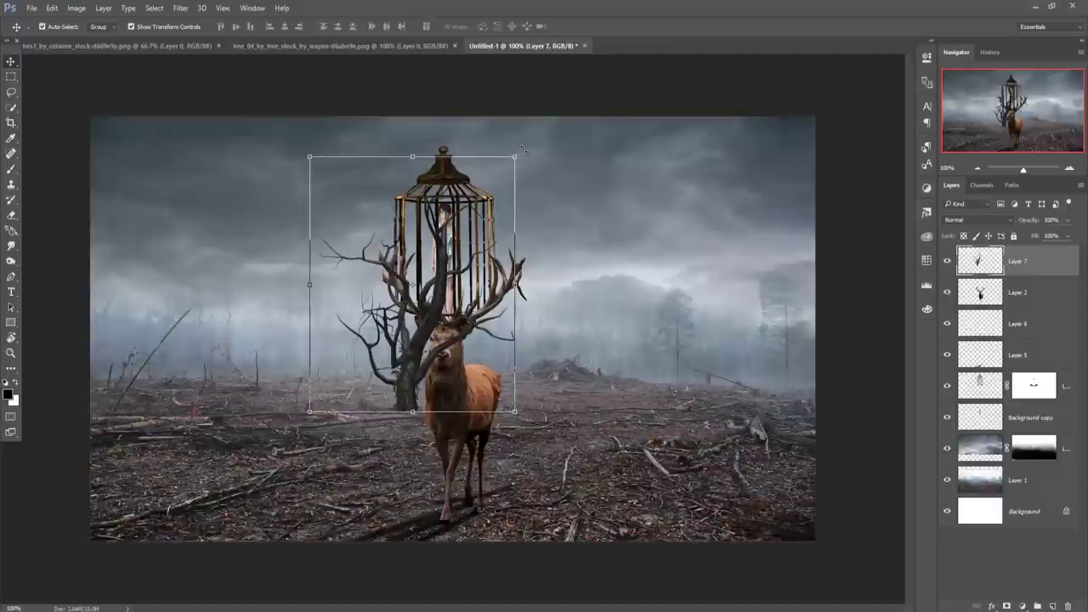
pyautogui.moveTo(525, 150); pyautogui.dragTo(430, 206)
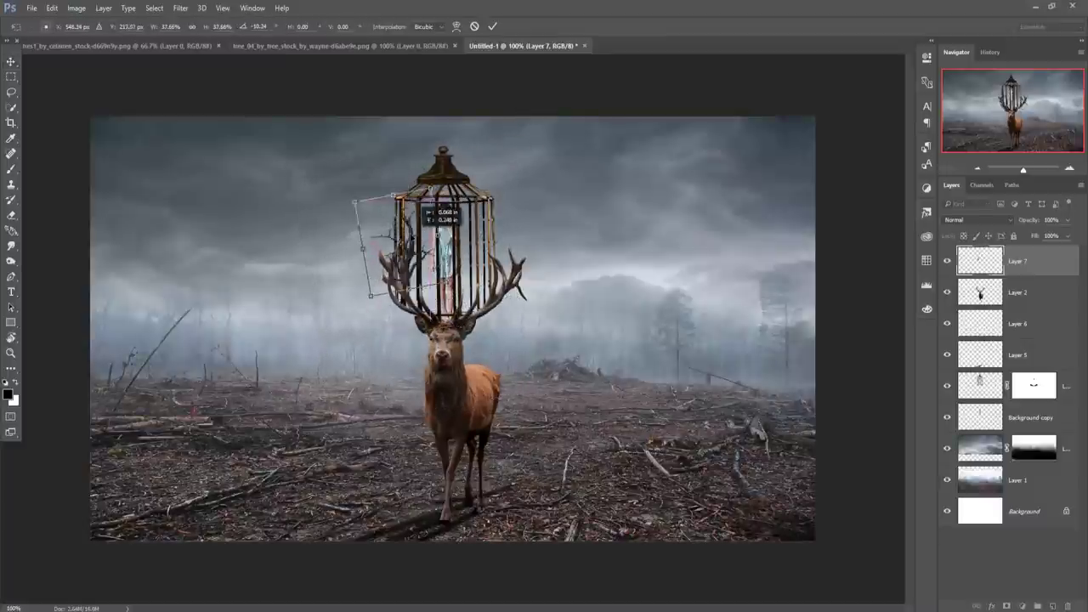
pyautogui.moveTo(424, 253); pyautogui.dragTo(404, 211)
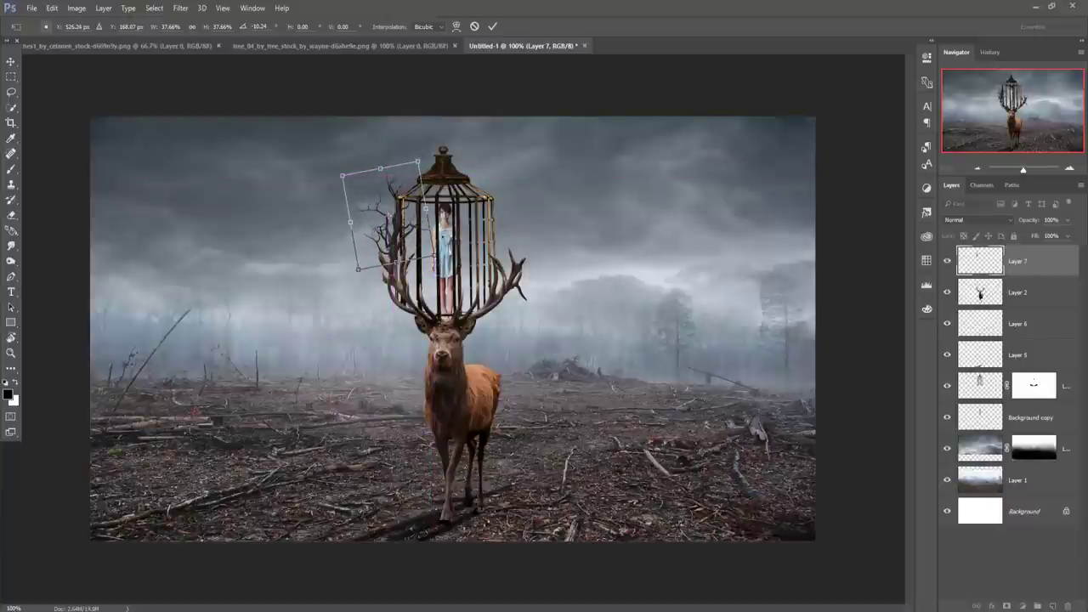
pyautogui.click(492, 27)
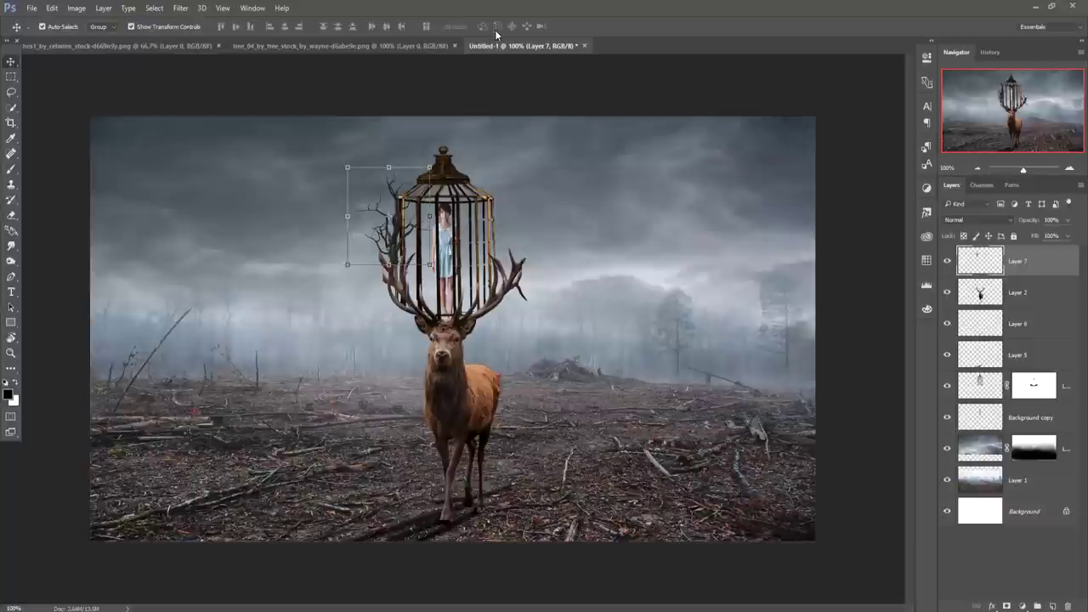
# Place Layer 7 below the deer layer and enlarge it to about 124% beside the cage
pyautogui.moveTo(1044, 291); pyautogui.dragTo(1046, 252)
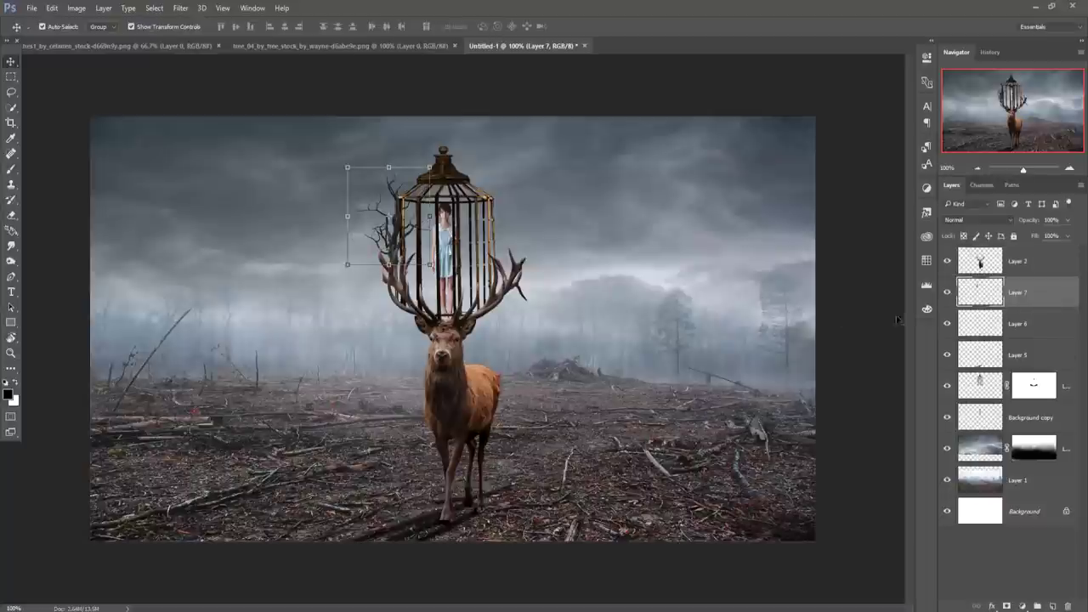
pyautogui.moveTo(389, 240); pyautogui.dragTo(393, 244)
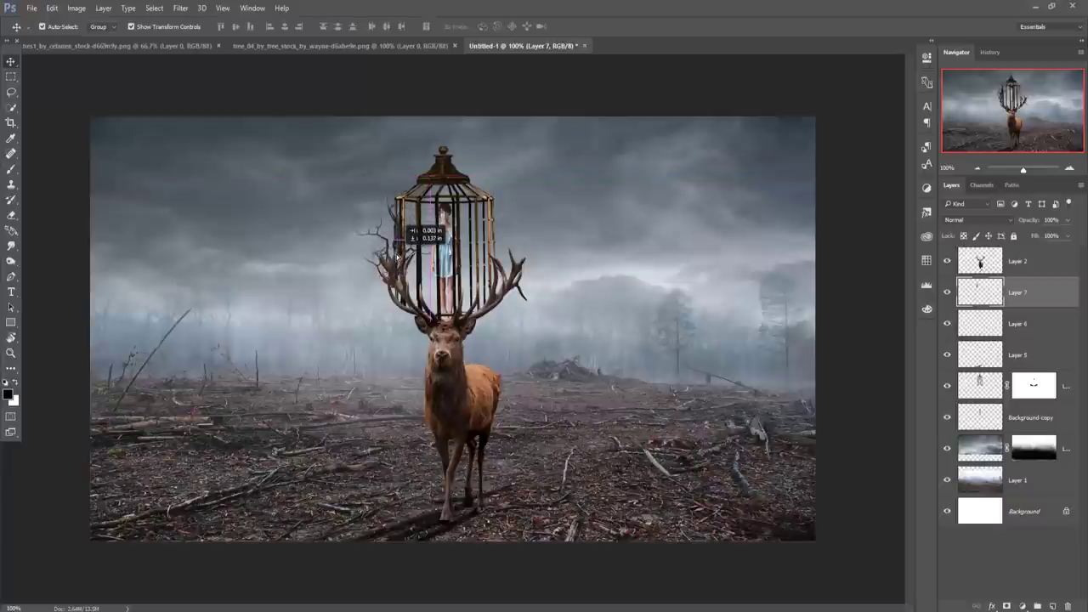
pyautogui.moveTo(394, 243); pyautogui.dragTo(399, 263)
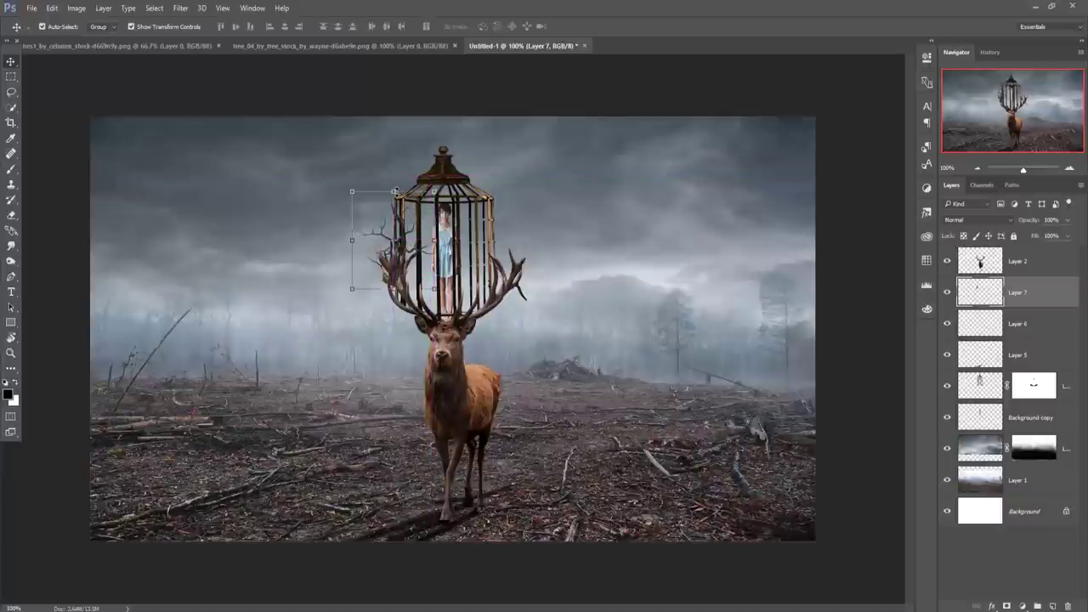
pyautogui.moveTo(352, 192); pyautogui.dragTo(342, 180)
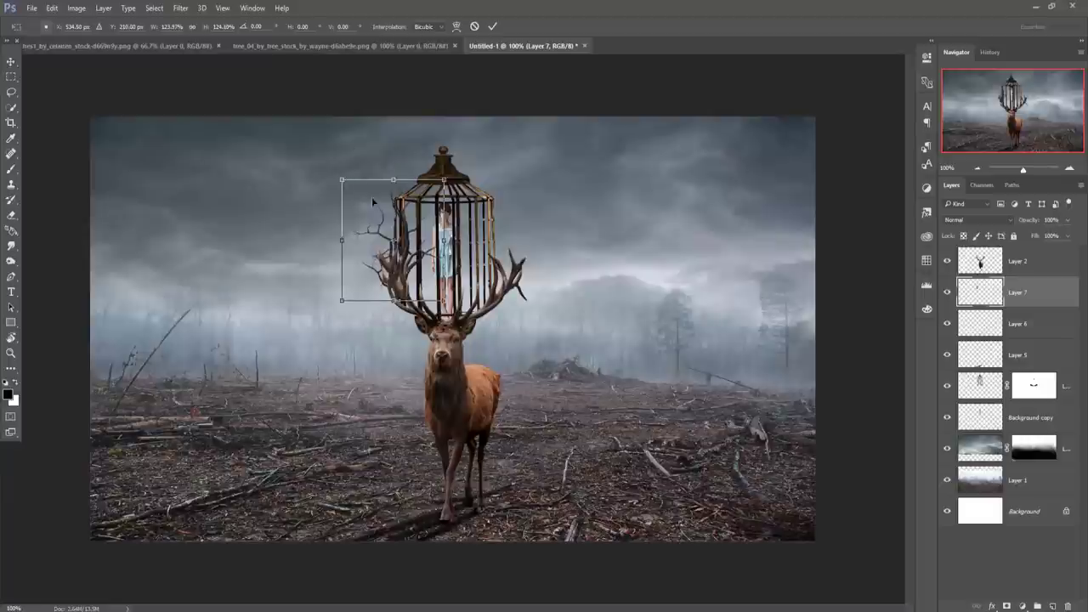
pyautogui.moveTo(402, 225); pyautogui.dragTo(398, 210)
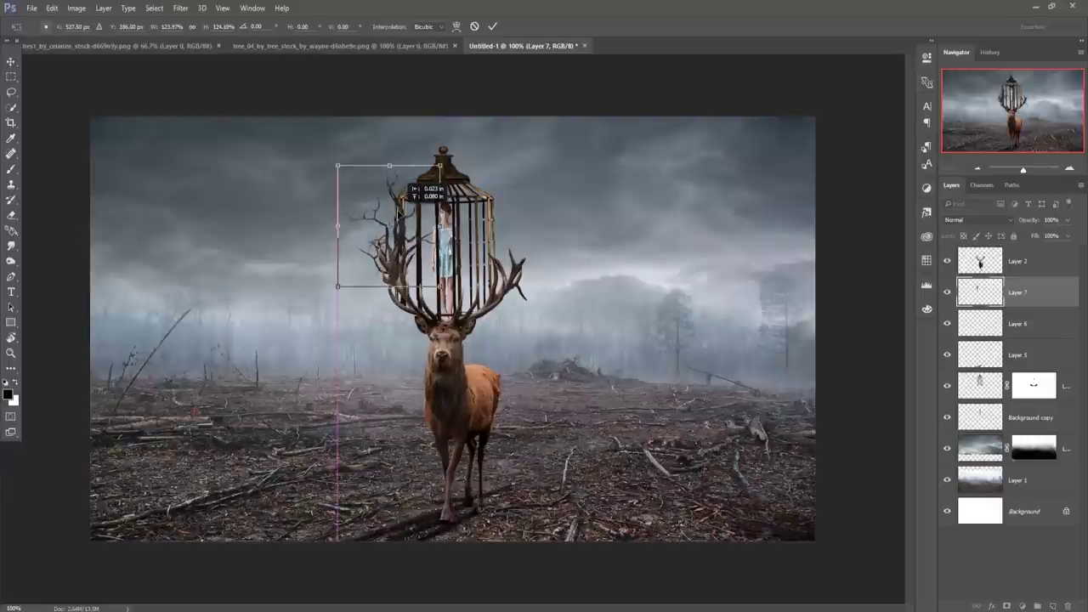
pyautogui.moveTo(399, 214); pyautogui.dragTo(399, 212)
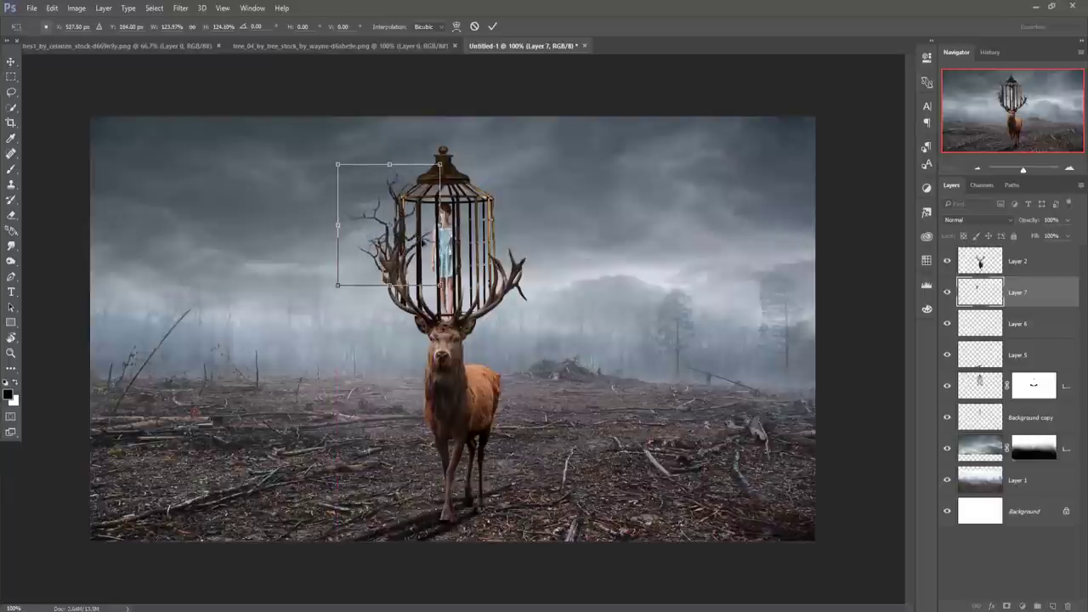
pyautogui.click(492, 26)
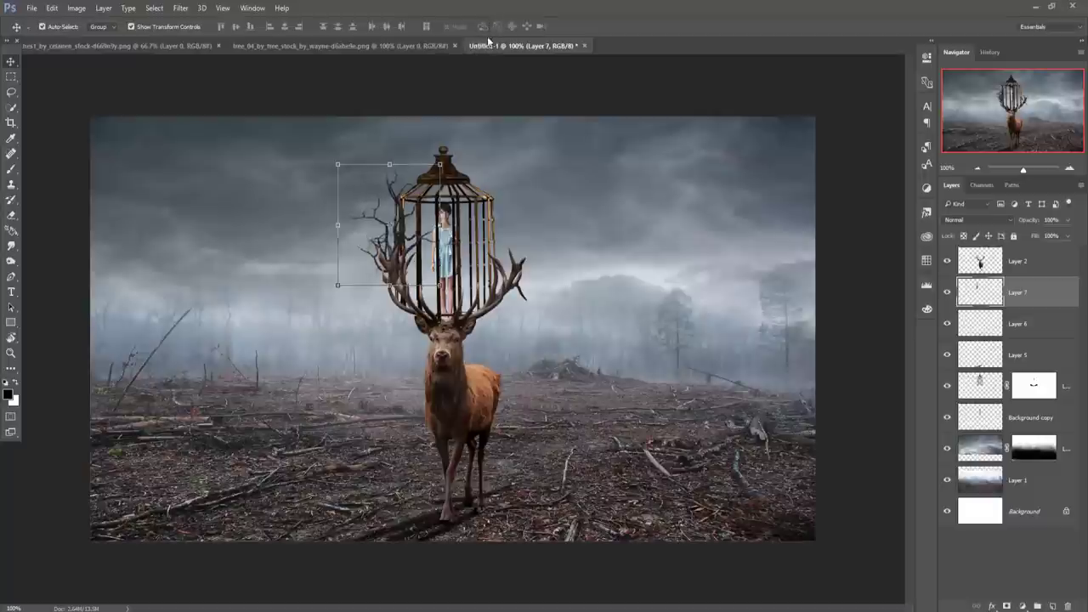
# Add a Color Balance adjustment layer clipped to Layer 7
pyautogui.rightClick(1037, 293)
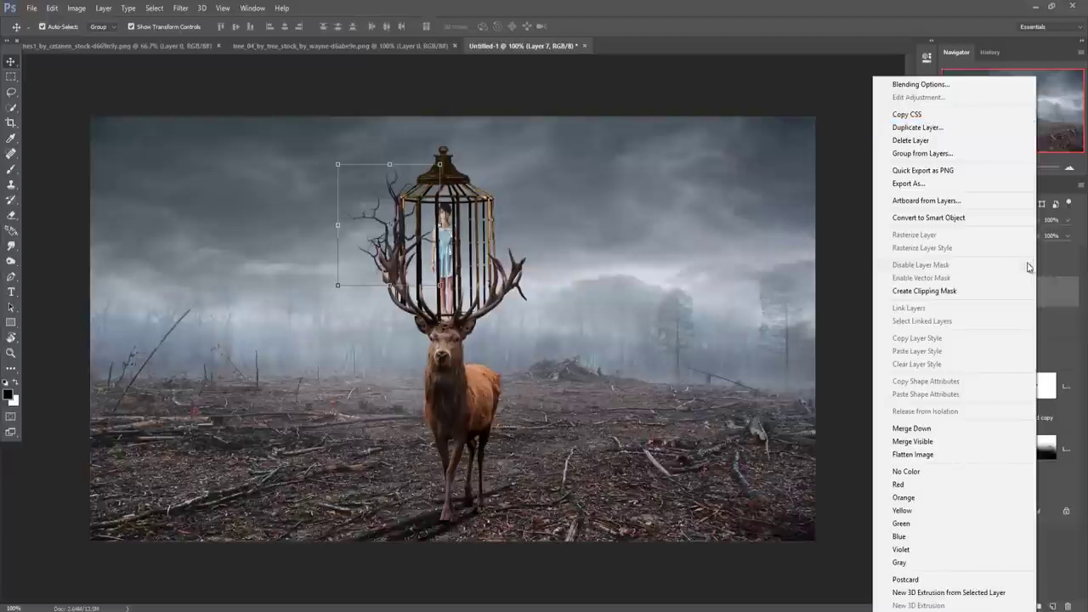
pyautogui.click(1063, 292)
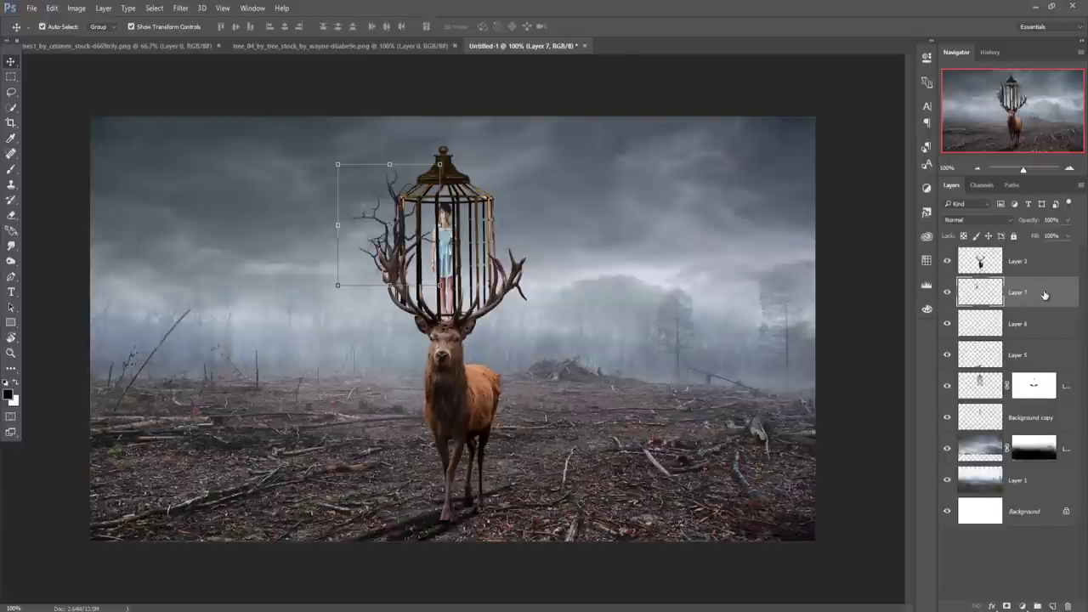
pyautogui.click(181, 8)
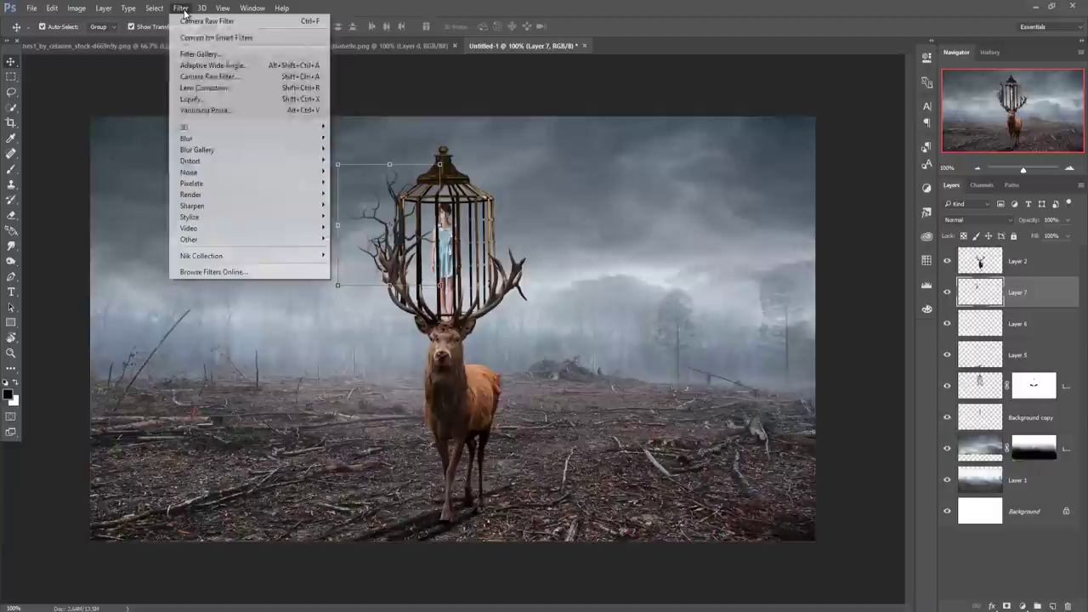
pyautogui.click(725, 46)
pyautogui.click(1022, 606)
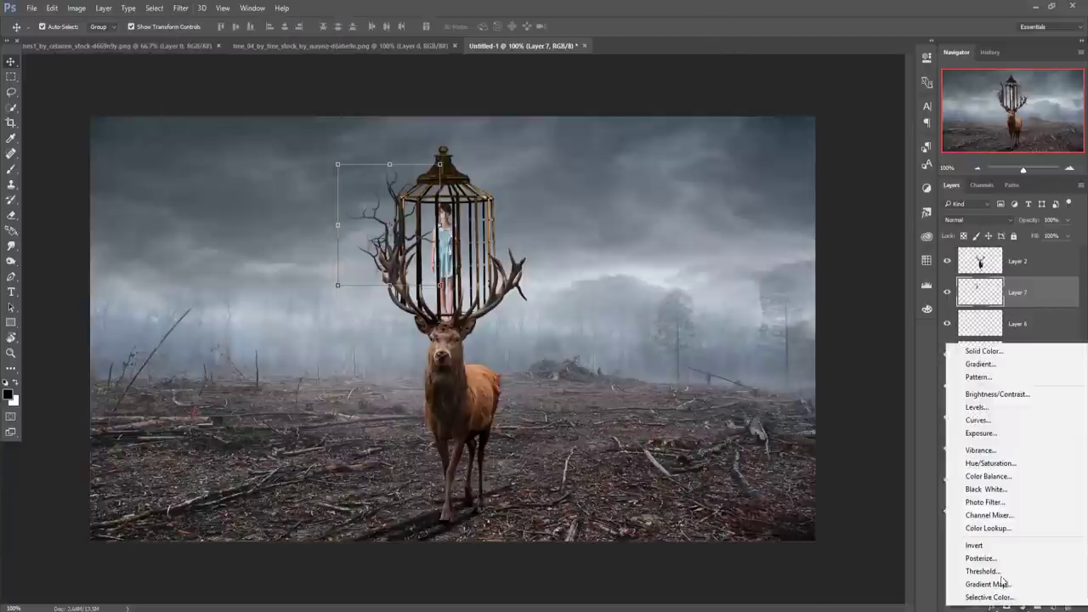
pyautogui.click(986, 482)
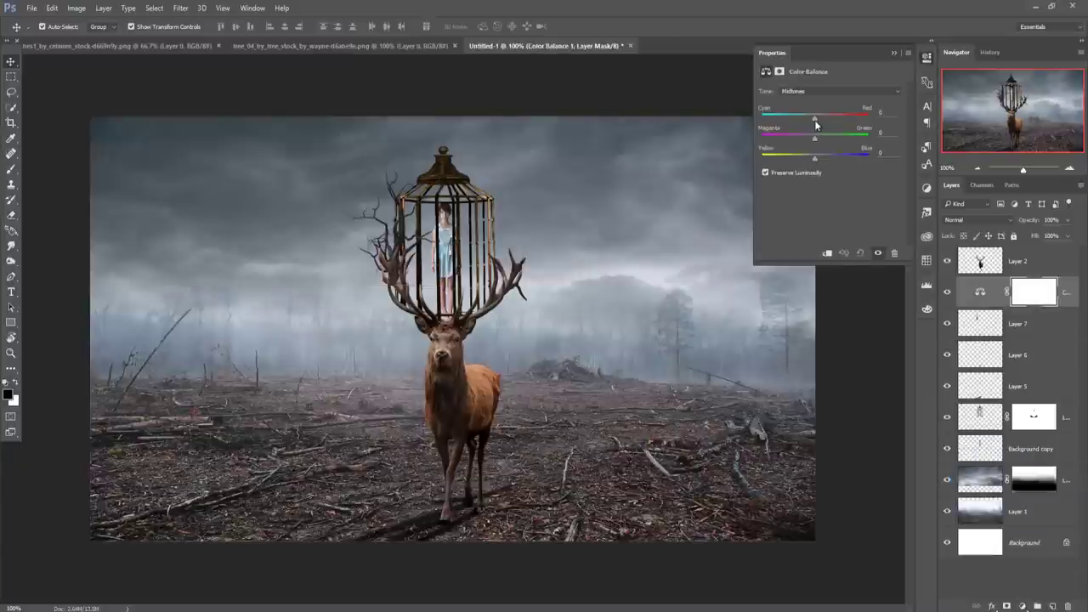
pyautogui.click(826, 252)
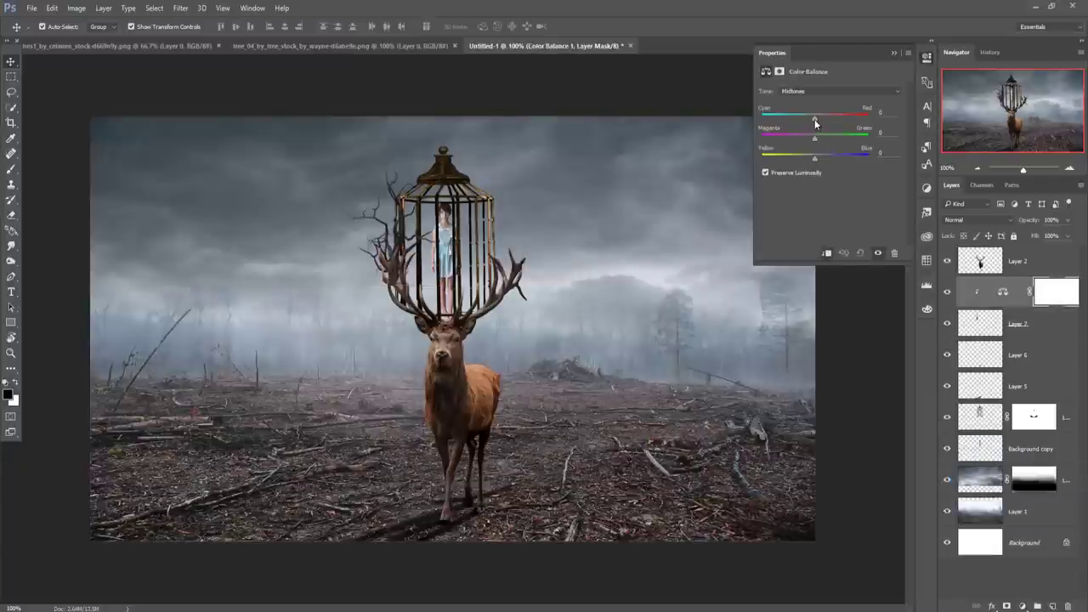
# Set the Color Balance midtones to +29 red, -12 magenta and -12 yellow
pyautogui.moveTo(814, 119); pyautogui.dragTo(825, 113)
pyautogui.moveTo(814, 158); pyautogui.dragTo(807, 156)
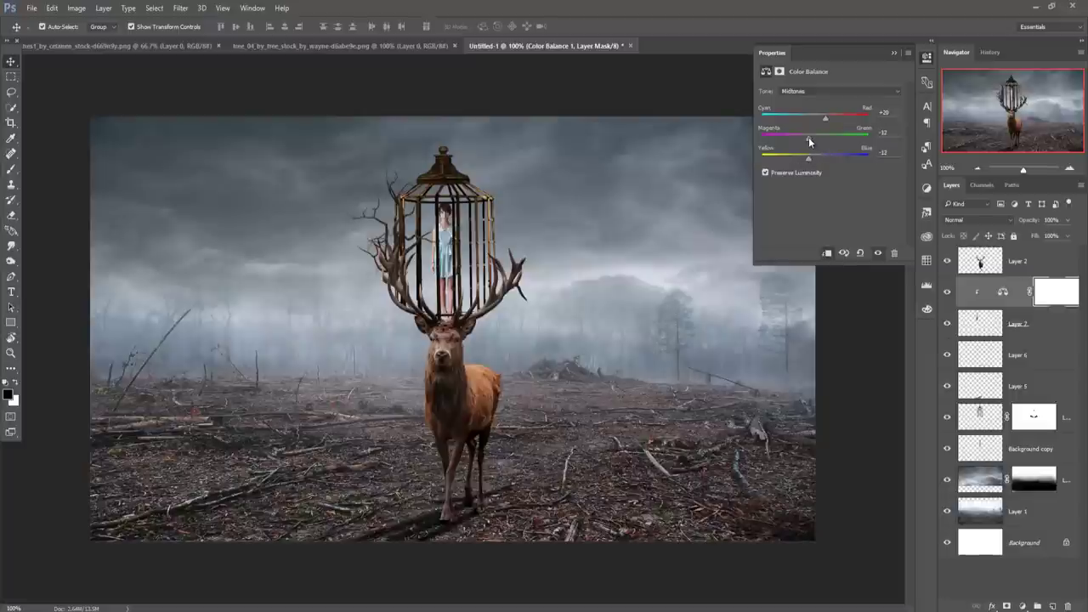
pyautogui.moveTo(810, 142); pyautogui.dragTo(807, 141)
pyautogui.click(892, 54)
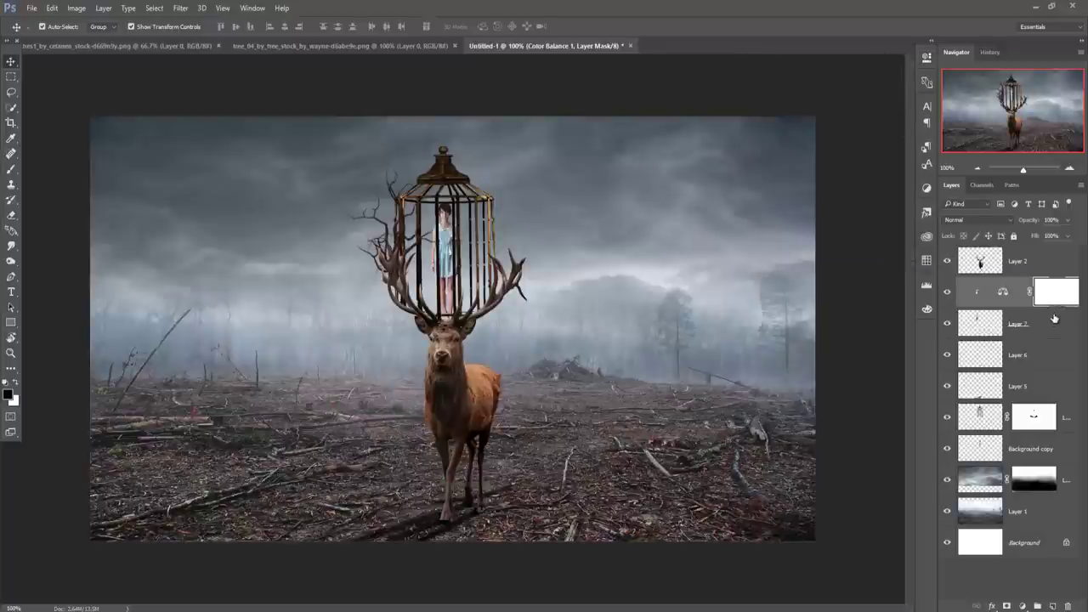
# Merge the Color Balance adjustment down into the branch layer
pyautogui.rightClick(1023, 294)
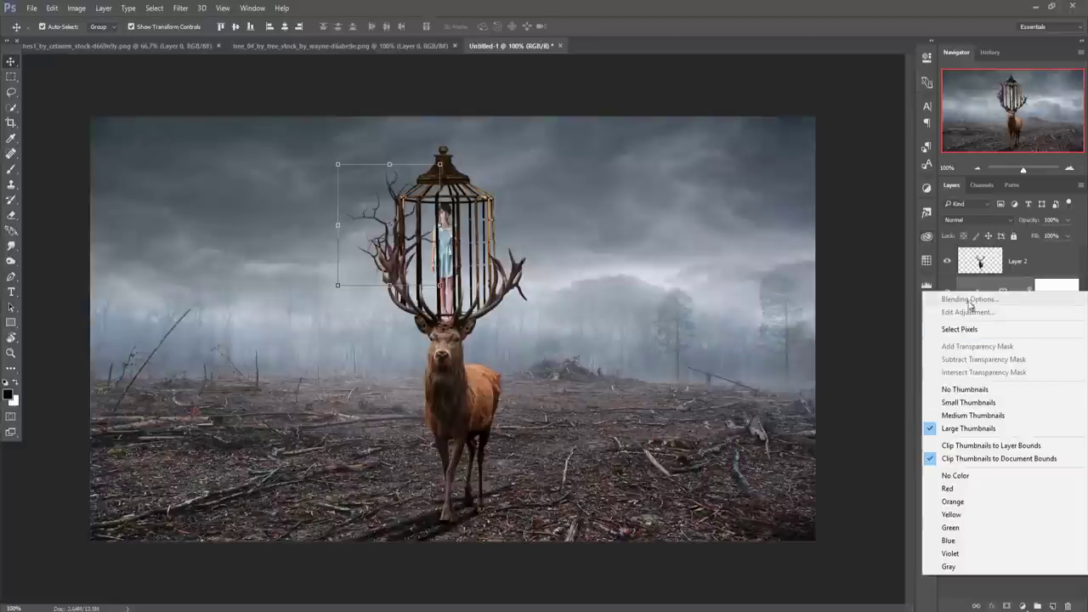
pyautogui.click(972, 308)
pyautogui.rightClick(968, 319)
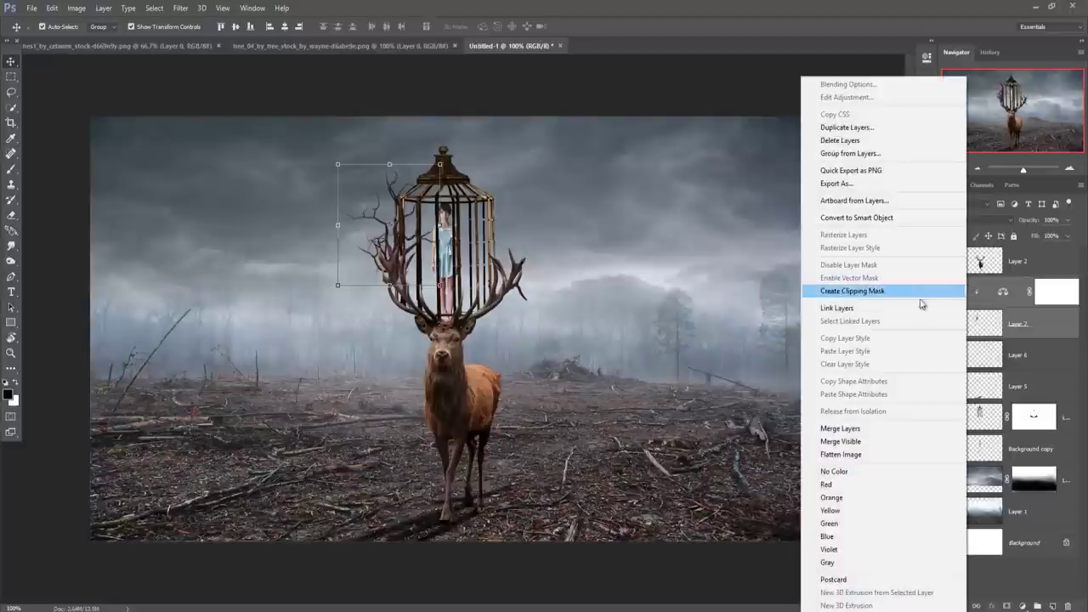
pyautogui.click(848, 429)
# Duplicate the branch layer, flip it horizontally, and move it to the cage's right
pyautogui.rightClick(1052, 299)
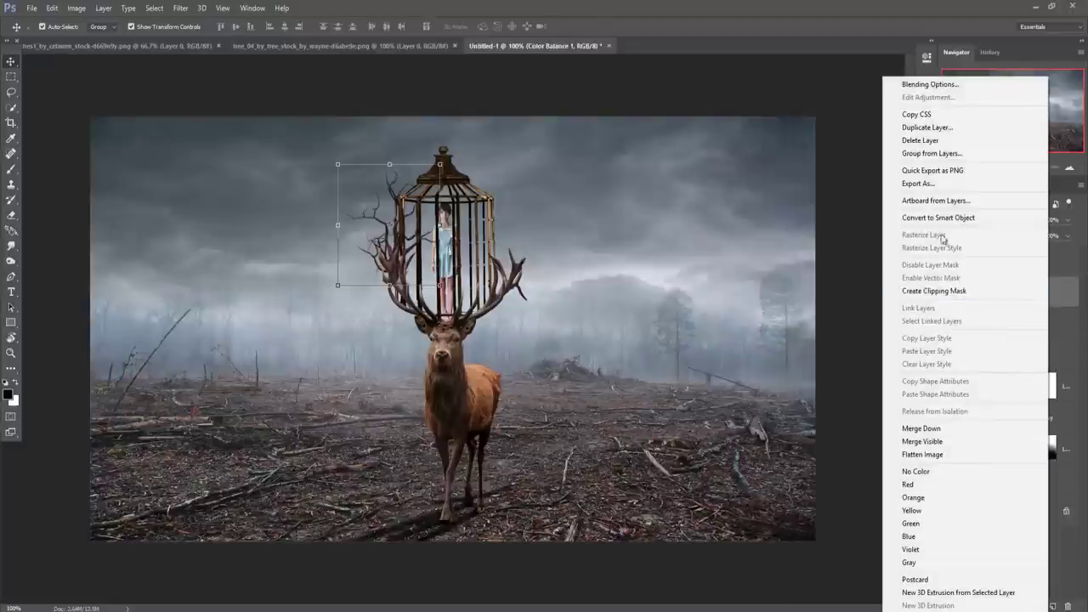
pyautogui.click(926, 128)
pyautogui.click(643, 192)
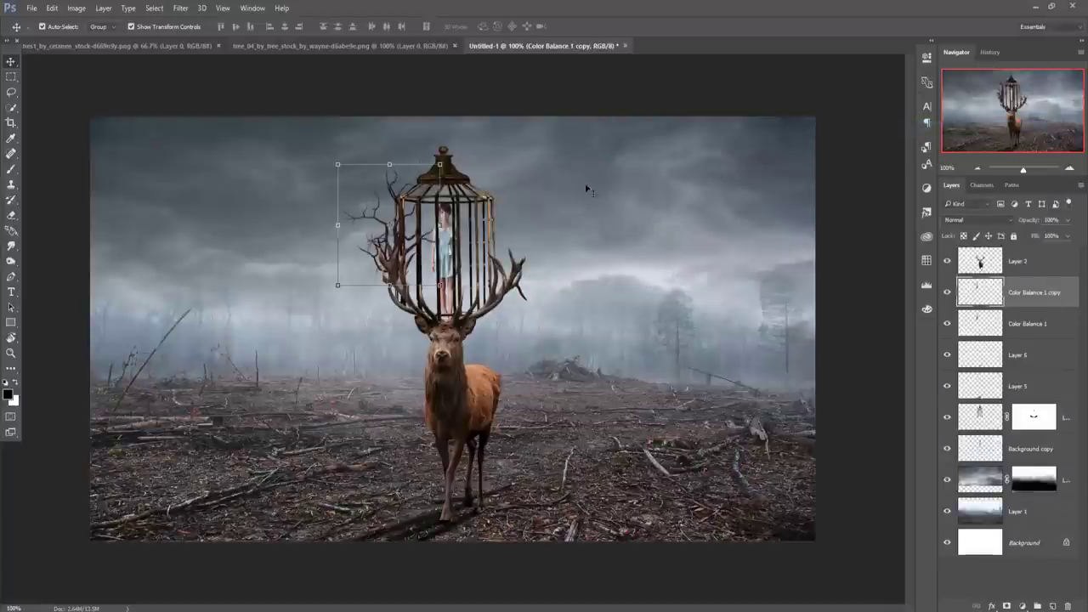
pyautogui.click(52, 7)
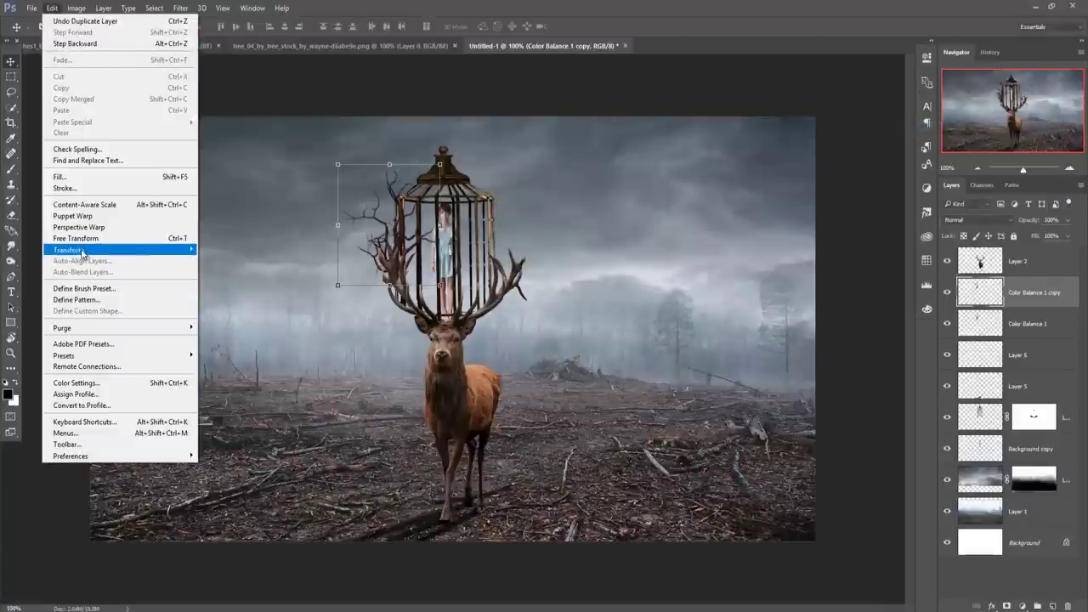
pyautogui.click(238, 377)
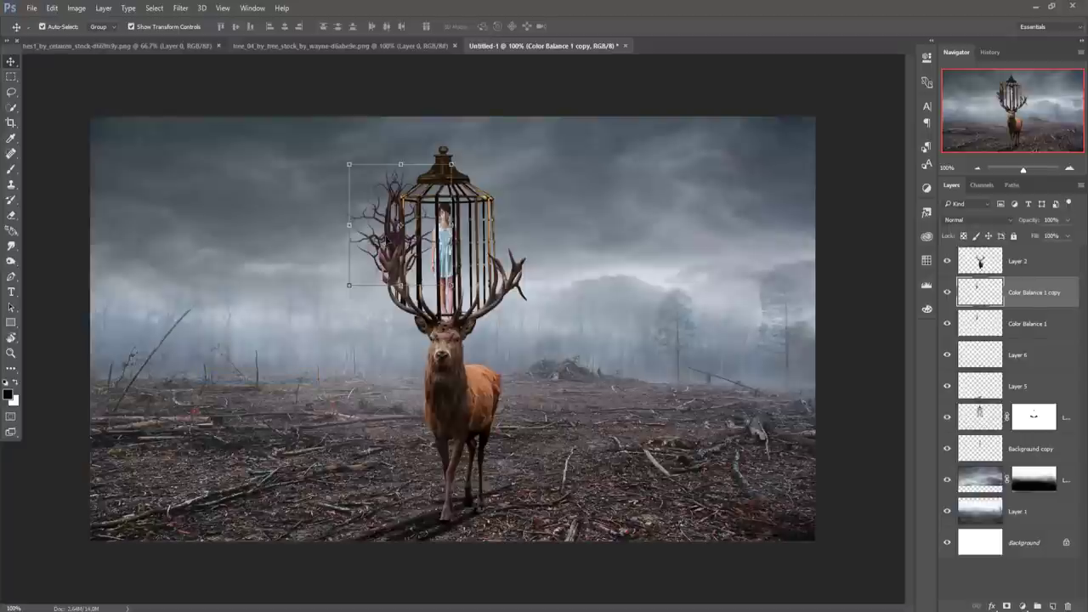
pyautogui.moveTo(387, 240)
pyautogui.mouseDown()
pyautogui.moveTo(491, 231)
pyautogui.moveTo(491, 245)
pyautogui.mouseUp()
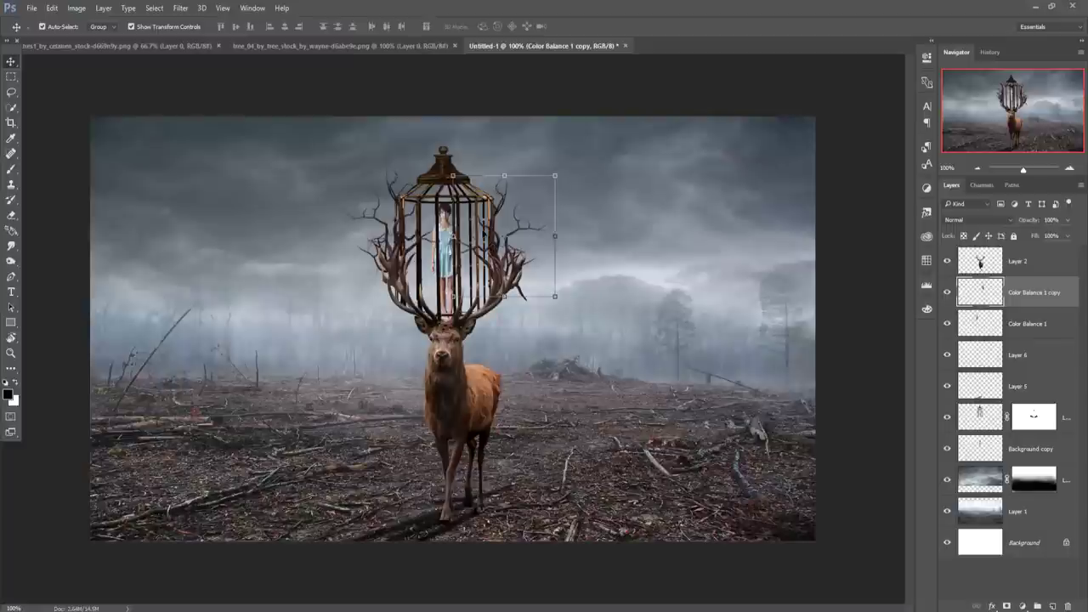
# Duplicate the mirrored branch as Color Balance 1 copy 2 and move it above the cage's top-left
pyautogui.rightClick(1020, 294)
pyautogui.click(914, 130)
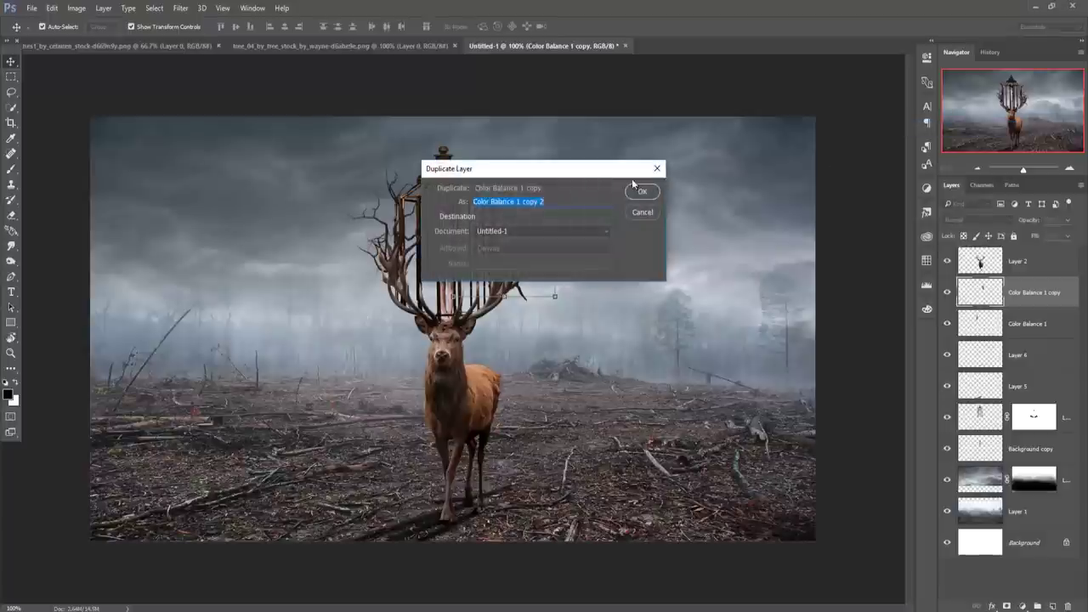
pyautogui.click(642, 190)
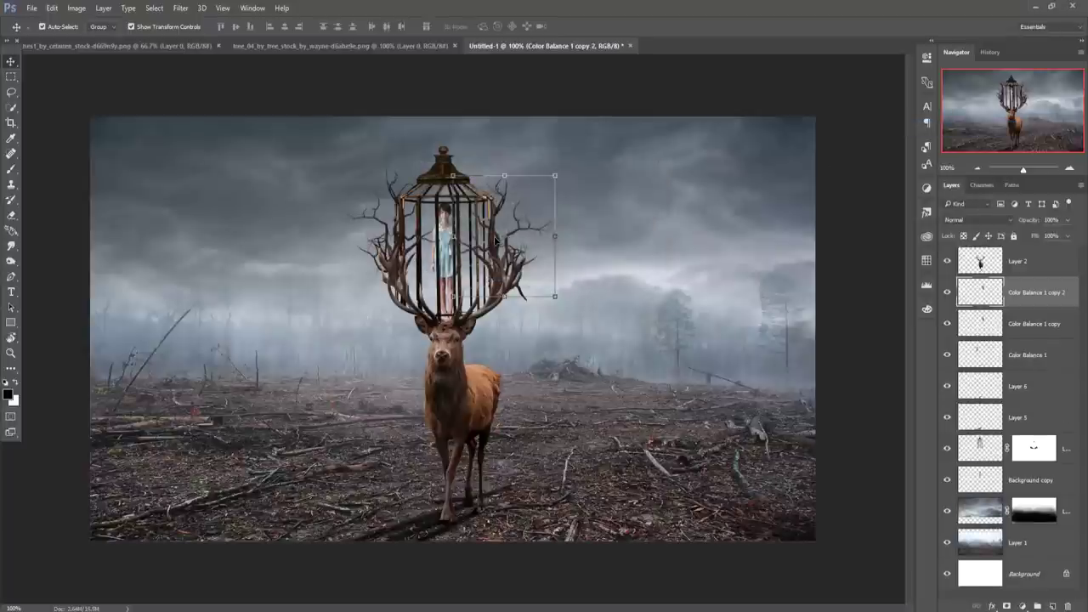
pyautogui.moveTo(495, 241)
pyautogui.mouseDown()
pyautogui.moveTo(490, 185)
pyautogui.moveTo(496, 241)
pyautogui.mouseUp()
pyautogui.click(1024, 291)
pyautogui.hotkey('ctrl', 'h')
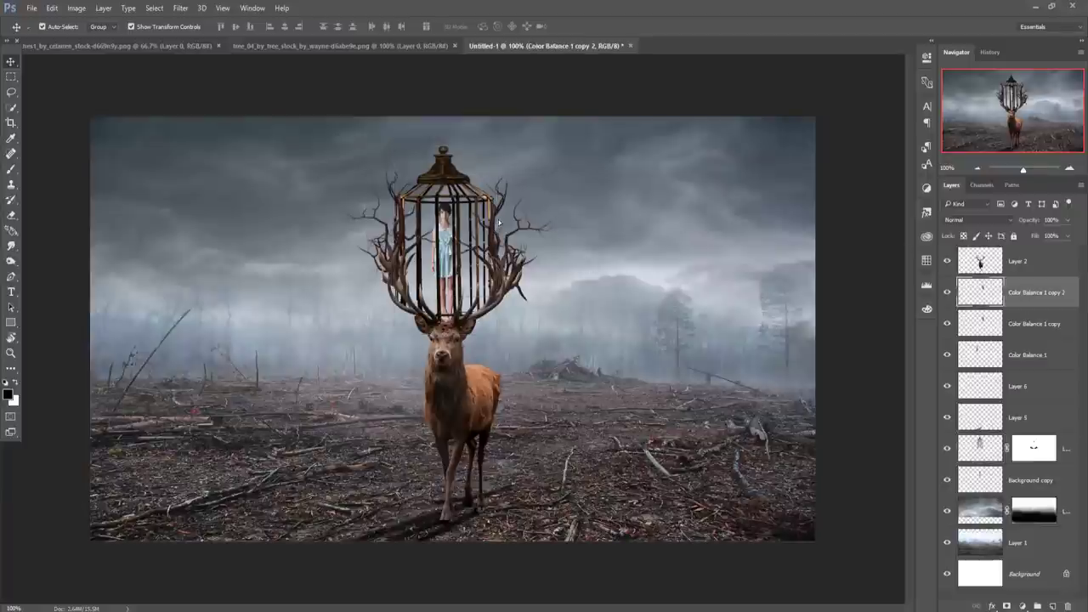
pyautogui.moveTo(498, 222); pyautogui.dragTo(394, 163)
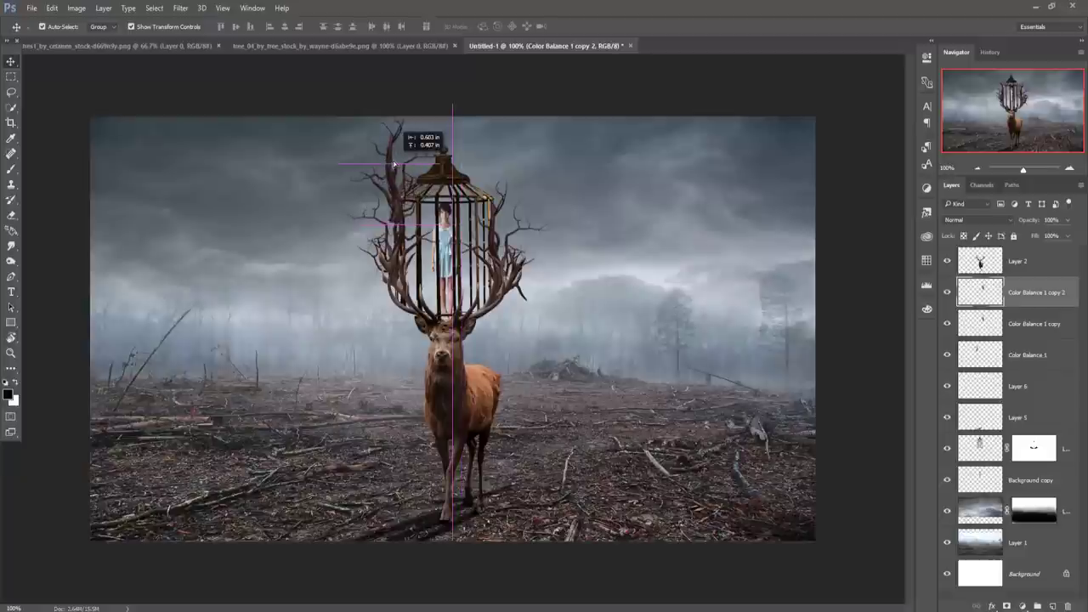
pyautogui.moveTo(393, 163); pyautogui.dragTo(397, 165)
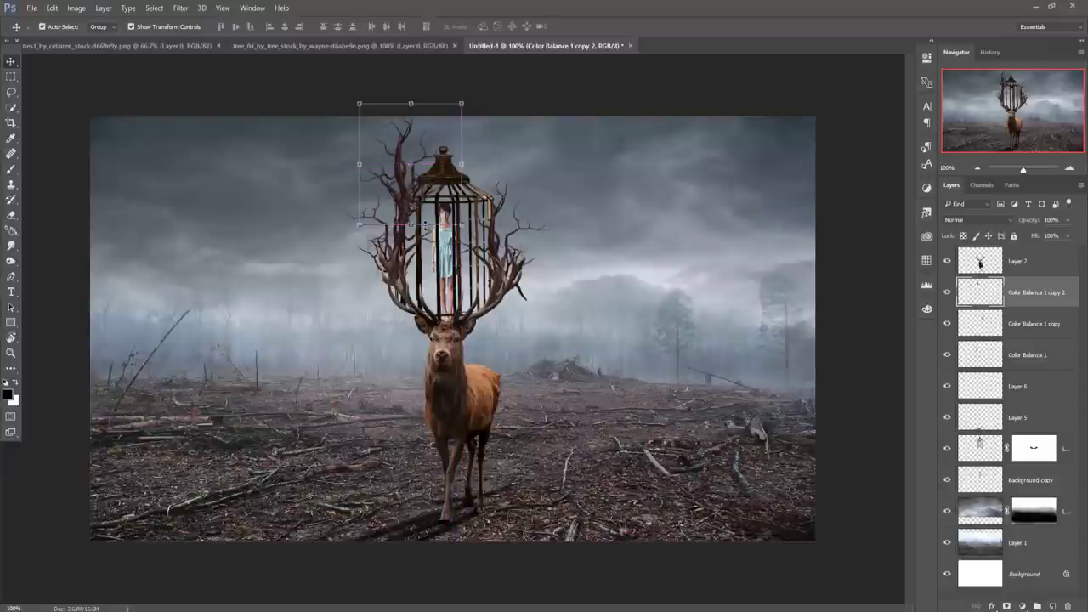
# Warp the top-left branch, bending its trunk slightly to the right
pyautogui.click(53, 8)
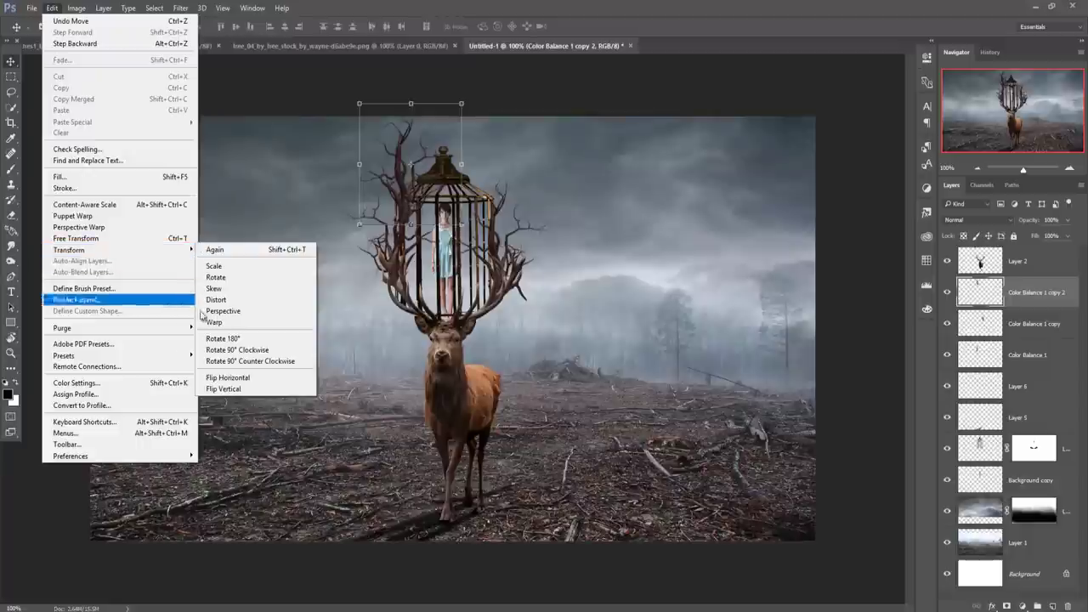
pyautogui.click(212, 321)
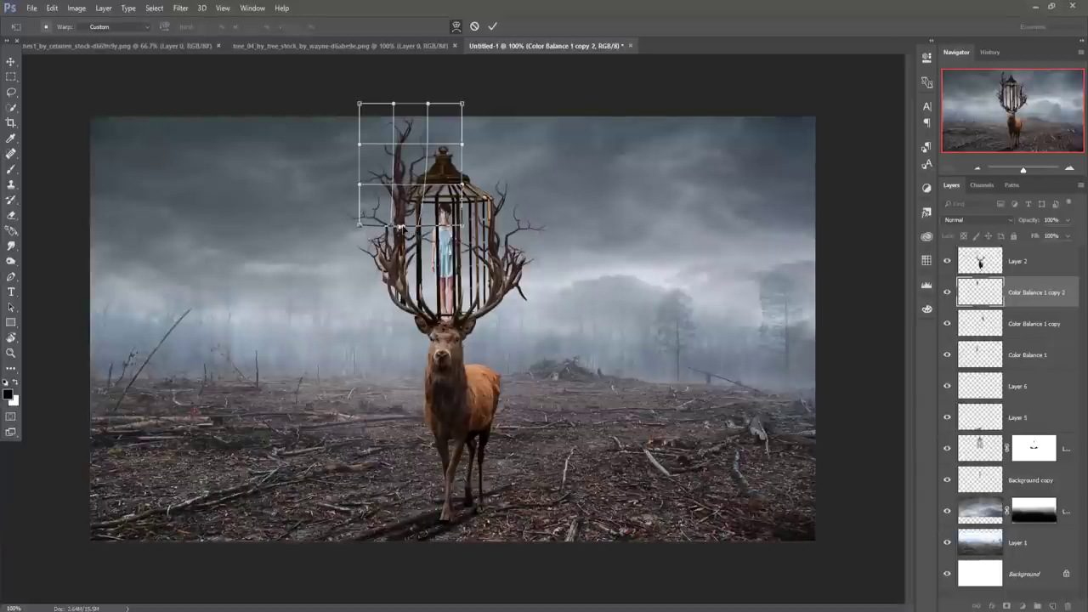
pyautogui.moveTo(400, 228); pyautogui.dragTo(407, 228)
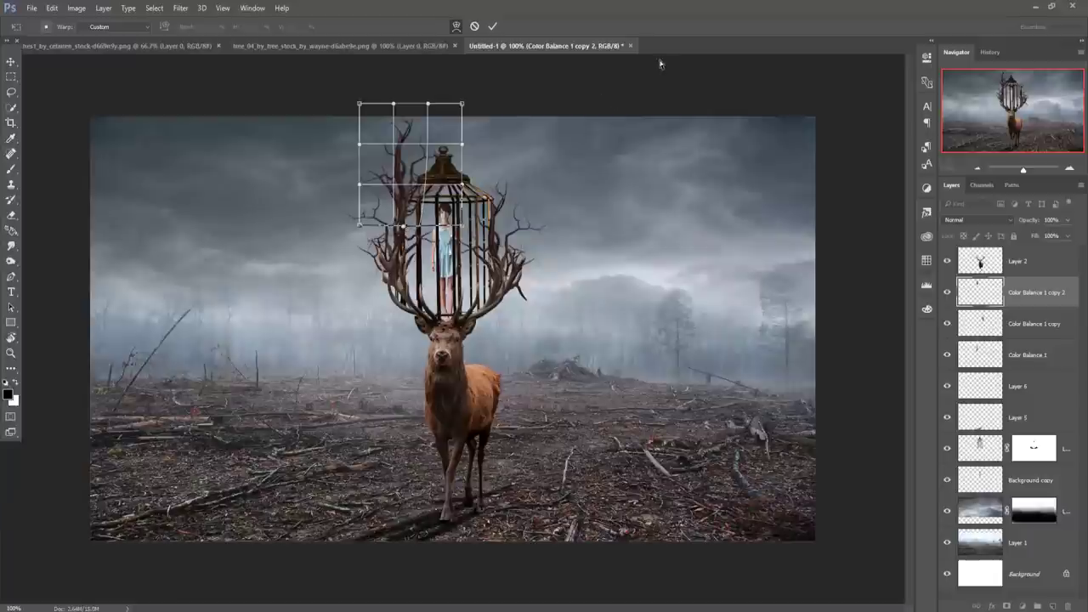
pyautogui.click(492, 25)
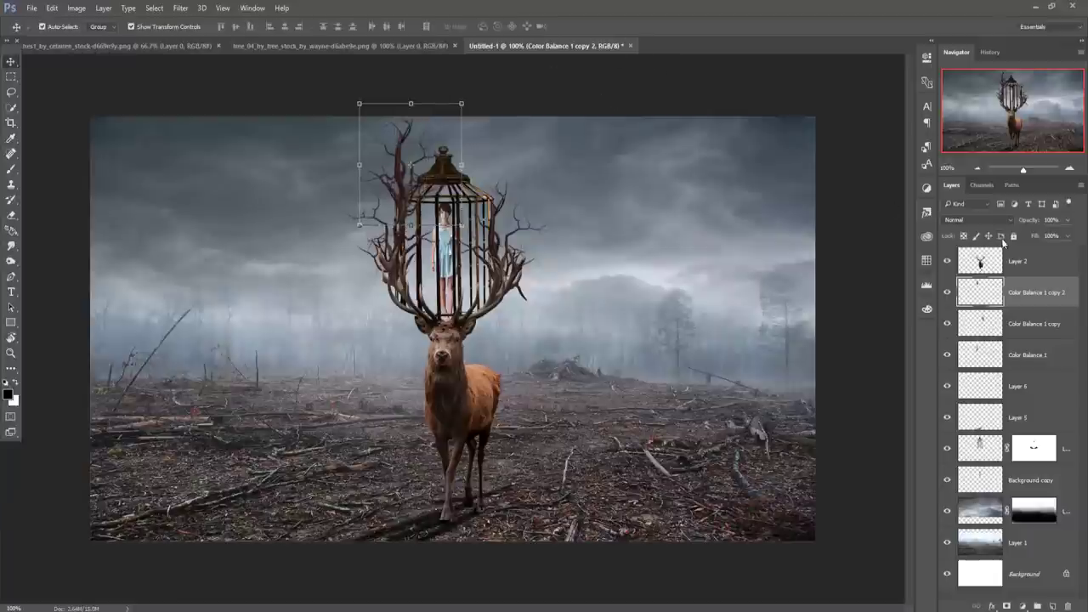
# Duplicate the warped branch as Color Balance 1 copy 3, flip it horizontally, and place it above the cage's right side
pyautogui.rightClick(1034, 304)
pyautogui.click(935, 138)
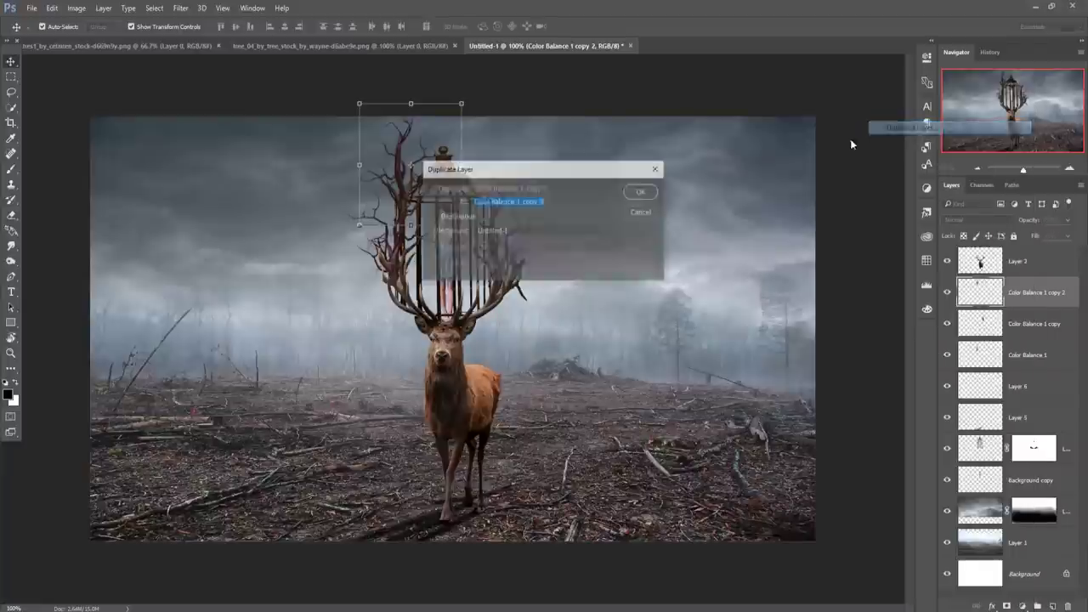
pyautogui.click(641, 192)
pyautogui.click(51, 7)
pyautogui.moveTo(69, 250)
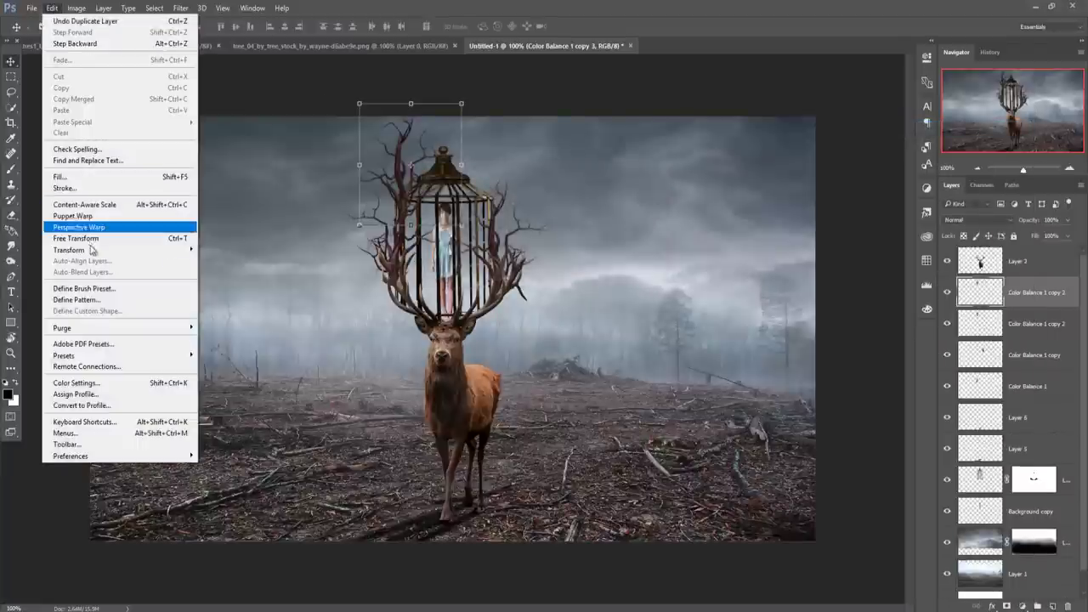
pyautogui.click(227, 377)
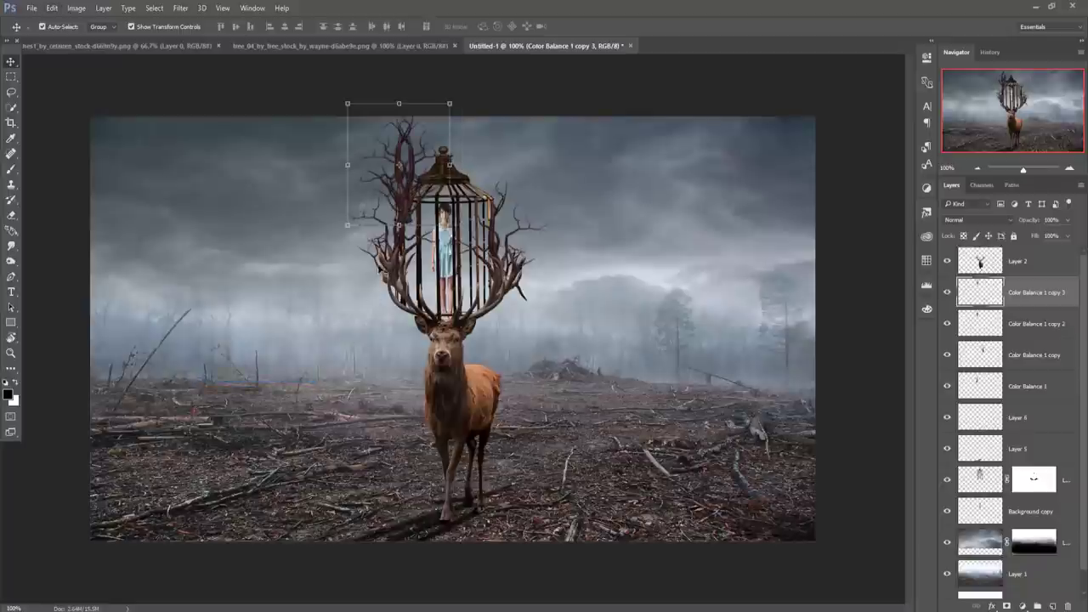
pyautogui.moveTo(411, 176); pyautogui.dragTo(497, 179)
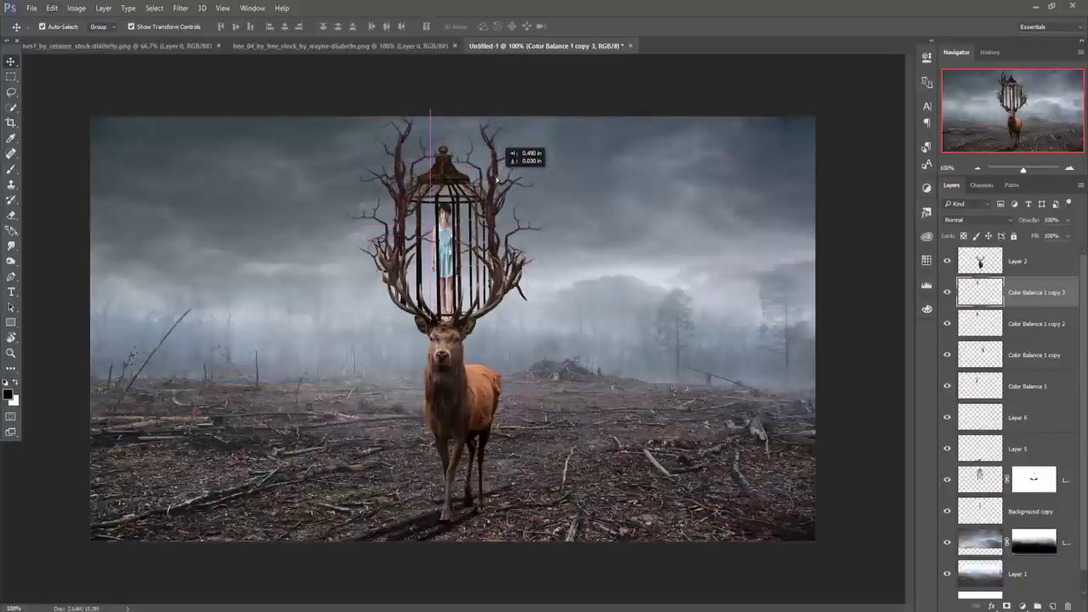
pyautogui.moveTo(497, 180); pyautogui.dragTo(497, 181)
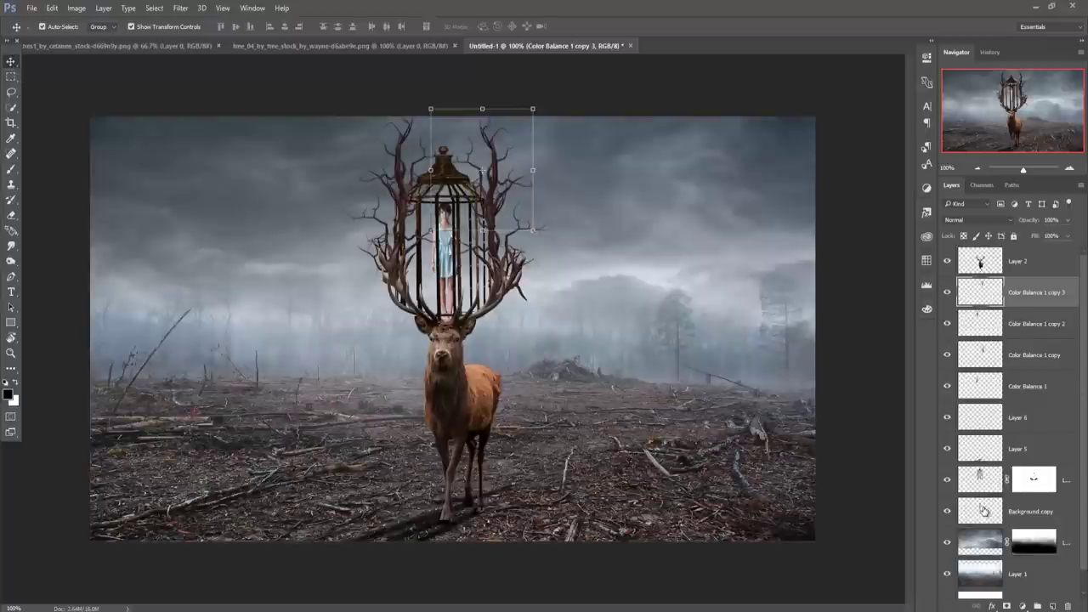
# Camera Raw the Background copy girl layer: Exposure -0.70, Clarity +4, Vibrance +18, Saturation +15
pyautogui.click(981, 511)
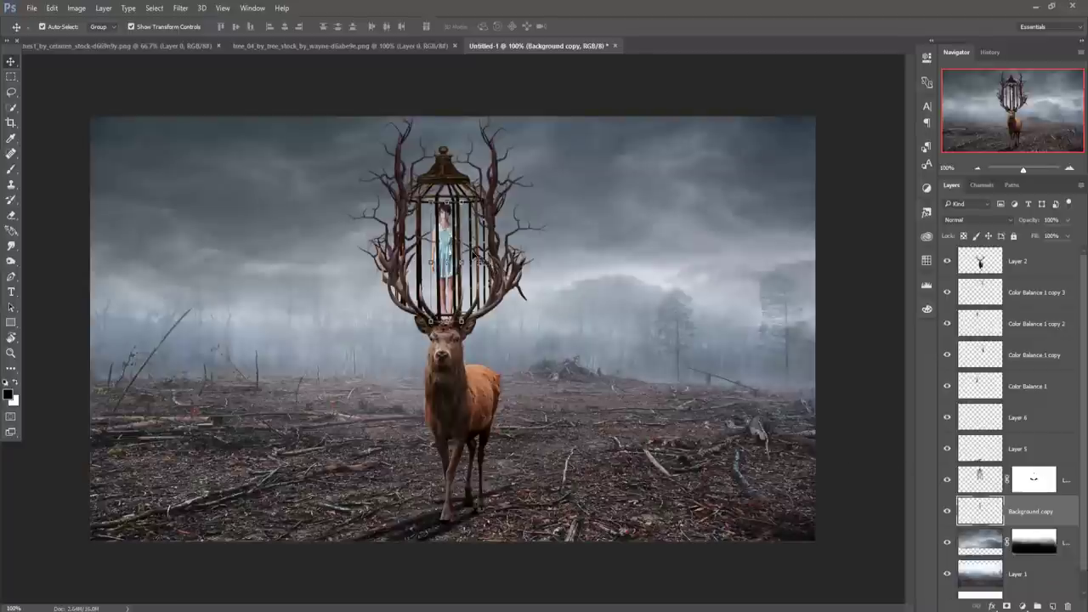
pyautogui.click(180, 8)
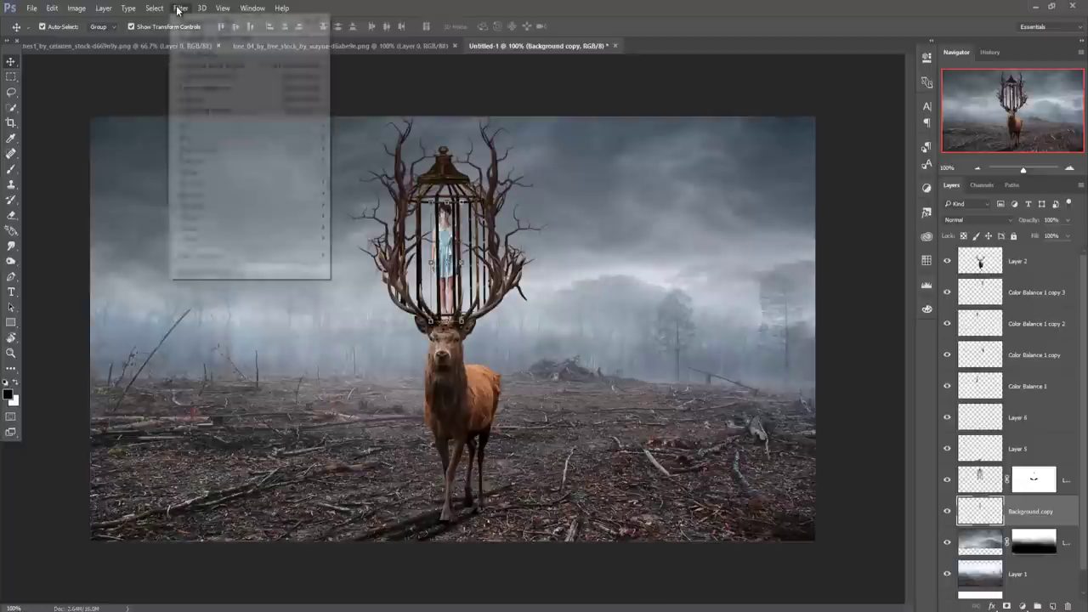
pyautogui.click(190, 78)
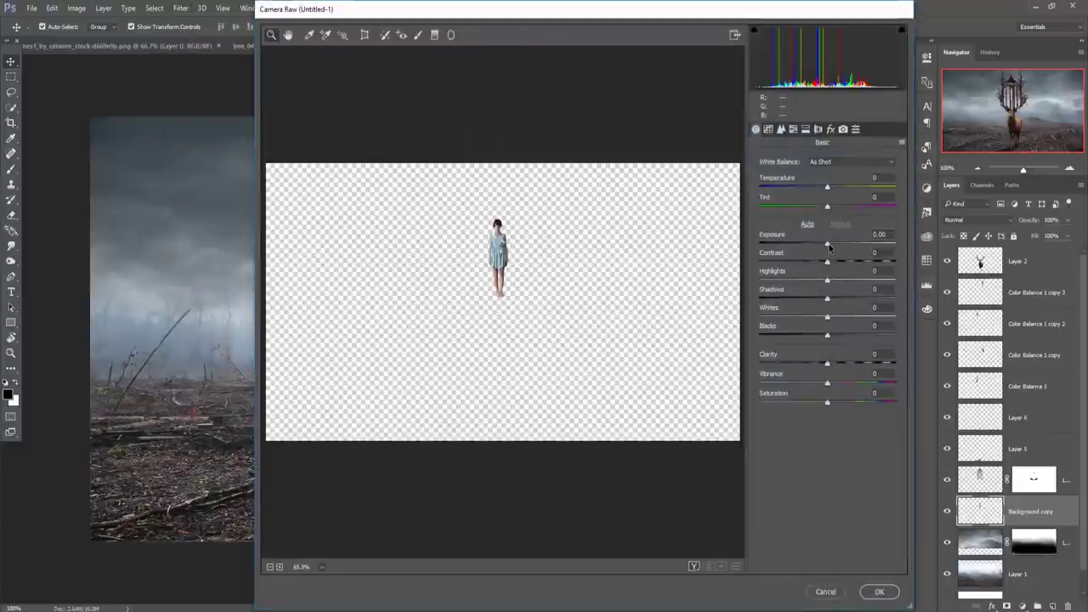
pyautogui.moveTo(829, 247); pyautogui.dragTo(818, 246)
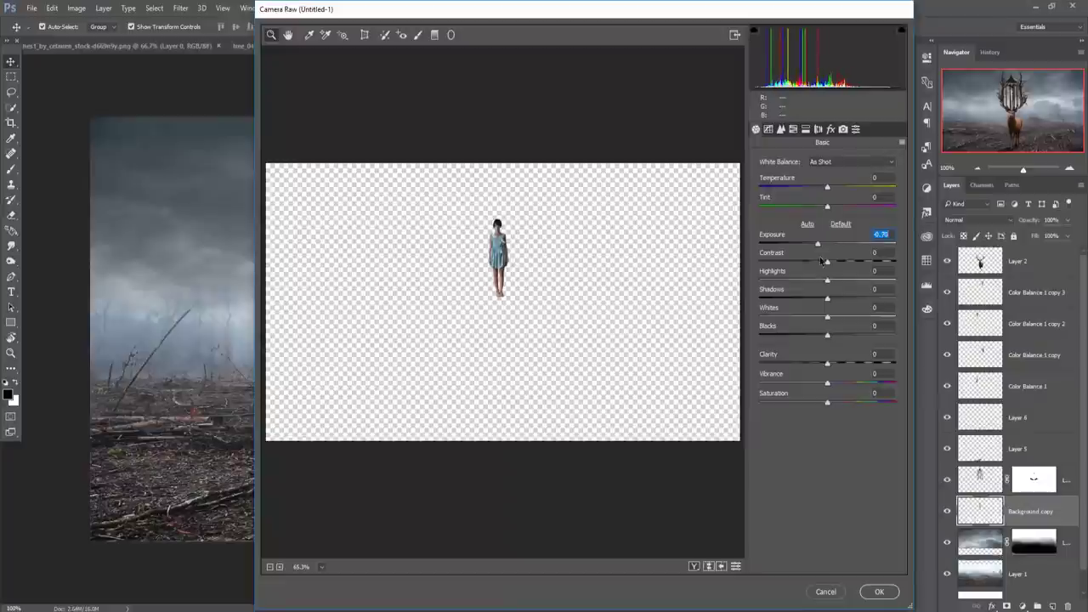
pyautogui.moveTo(827, 365); pyautogui.dragTo(838, 406)
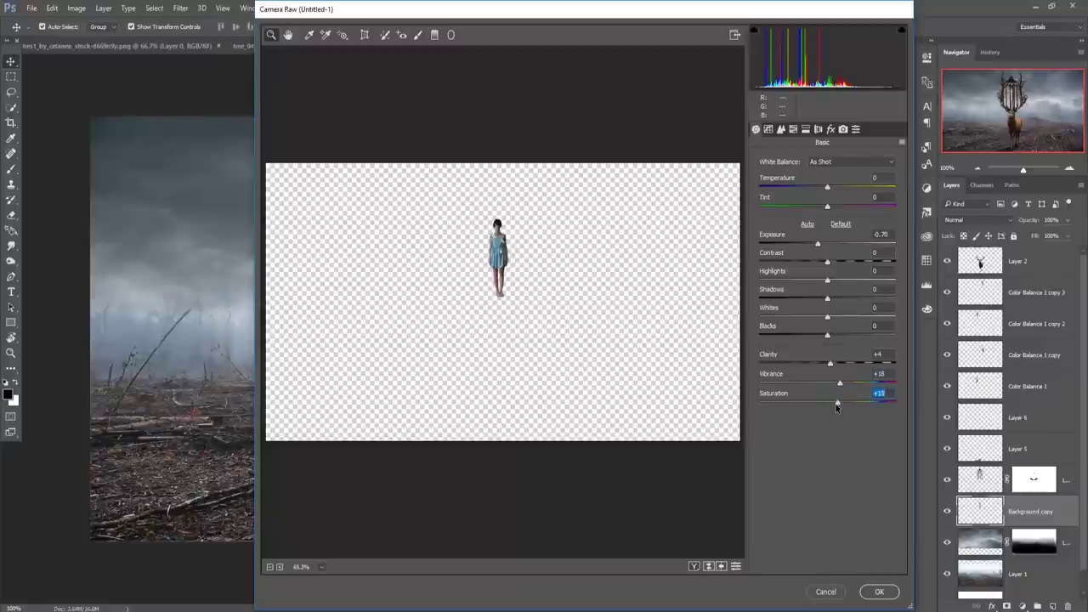
pyautogui.click(881, 592)
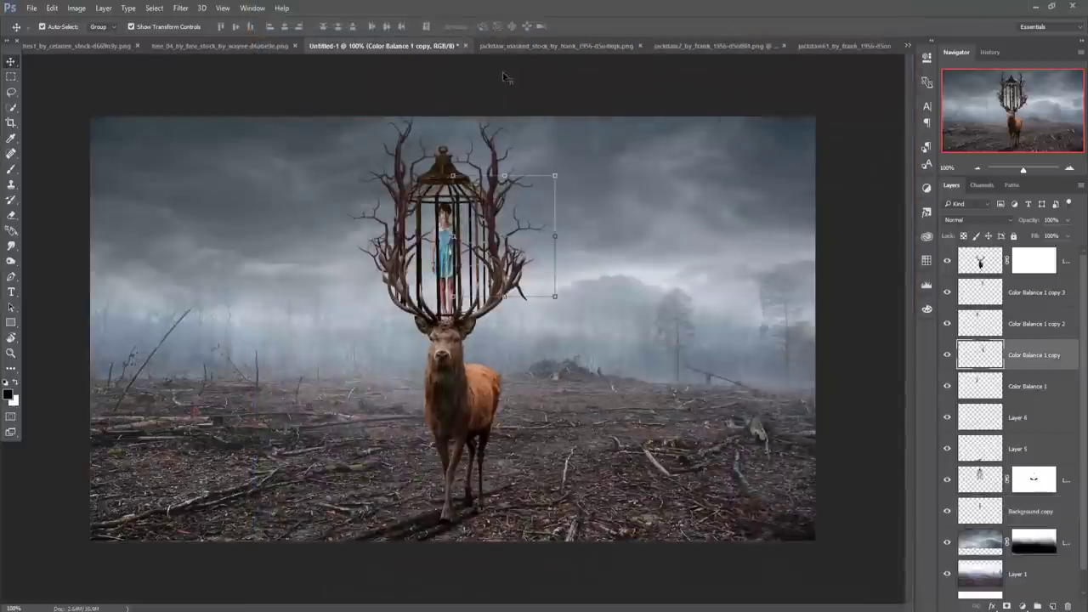
# Drag in two jackdaw images and shrink each into a small crow in the sky
pyautogui.click(524, 49)
pyautogui.moveTo(536, 47)
pyautogui.mouseDown()
pyautogui.moveTo(532, 82)
pyautogui.moveTo(669, 109)
pyautogui.mouseUp()
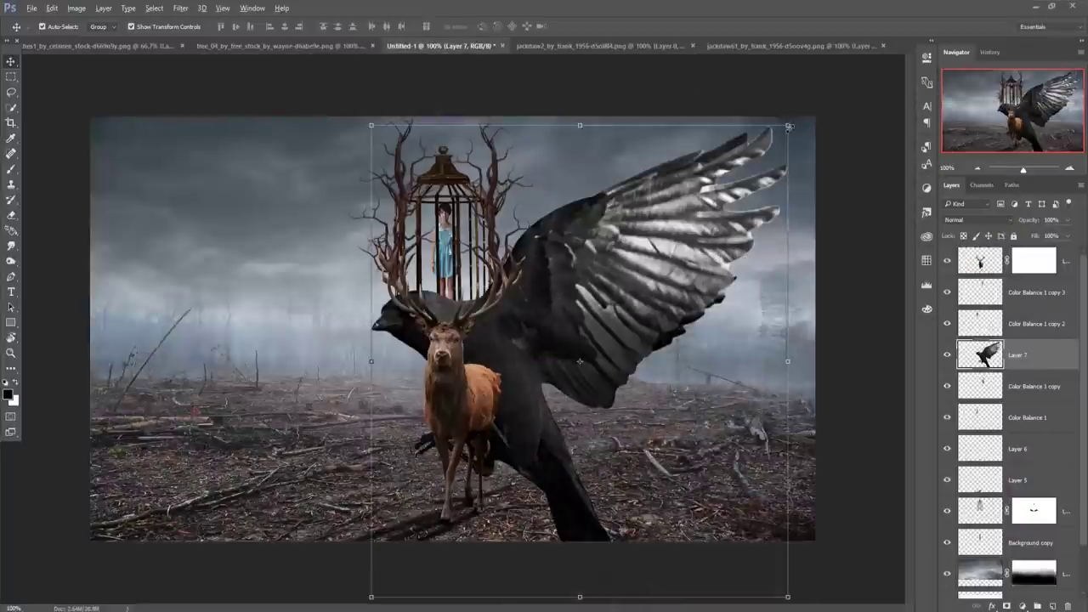
pyautogui.moveTo(788, 126)
pyautogui.mouseDown()
pyautogui.moveTo(621, 361)
pyautogui.moveTo(594, 194)
pyautogui.mouseUp()
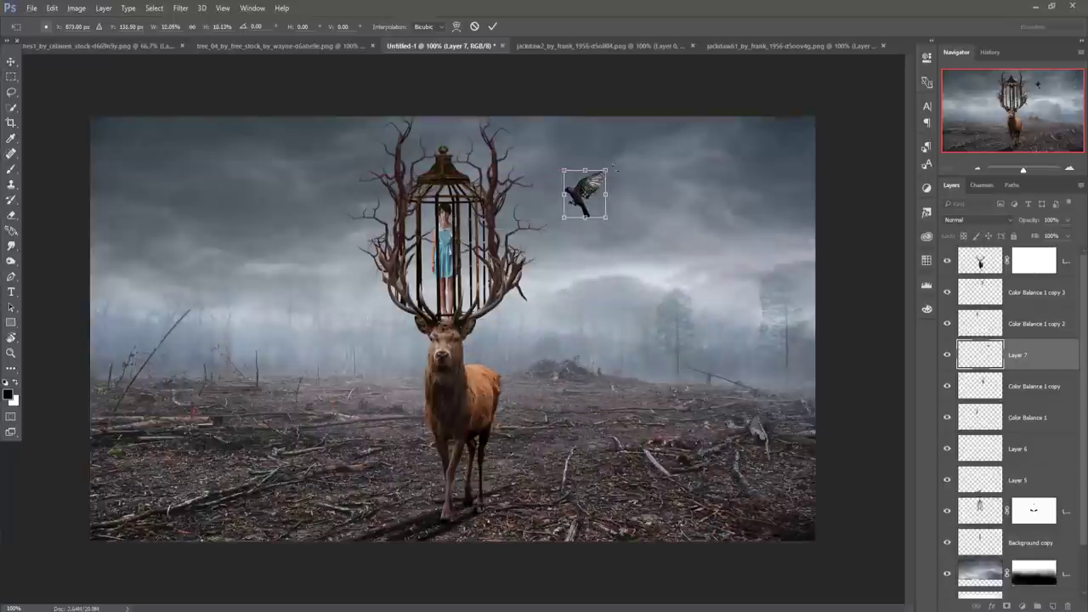
pyautogui.click(492, 26)
pyautogui.moveTo(586, 45)
pyautogui.mouseDown()
pyautogui.moveTo(596, 82)
pyautogui.moveTo(649, 90)
pyautogui.mouseUp()
pyautogui.moveTo(790, 246); pyautogui.dragTo(399, 246)
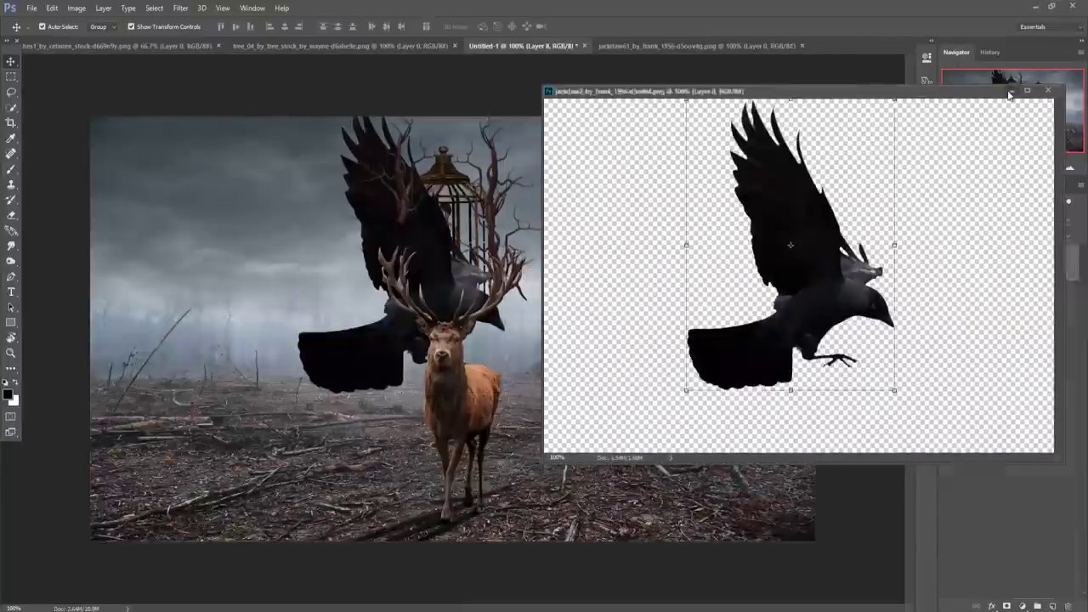
pyautogui.click(1009, 93)
pyautogui.moveTo(510, 393)
pyautogui.mouseDown()
pyautogui.moveTo(317, 197)
pyautogui.moveTo(321, 215)
pyautogui.mouseUp()
# Commit the left crow, then bring in the third jackdaw and flip it horizontally
pyautogui.click(492, 26)
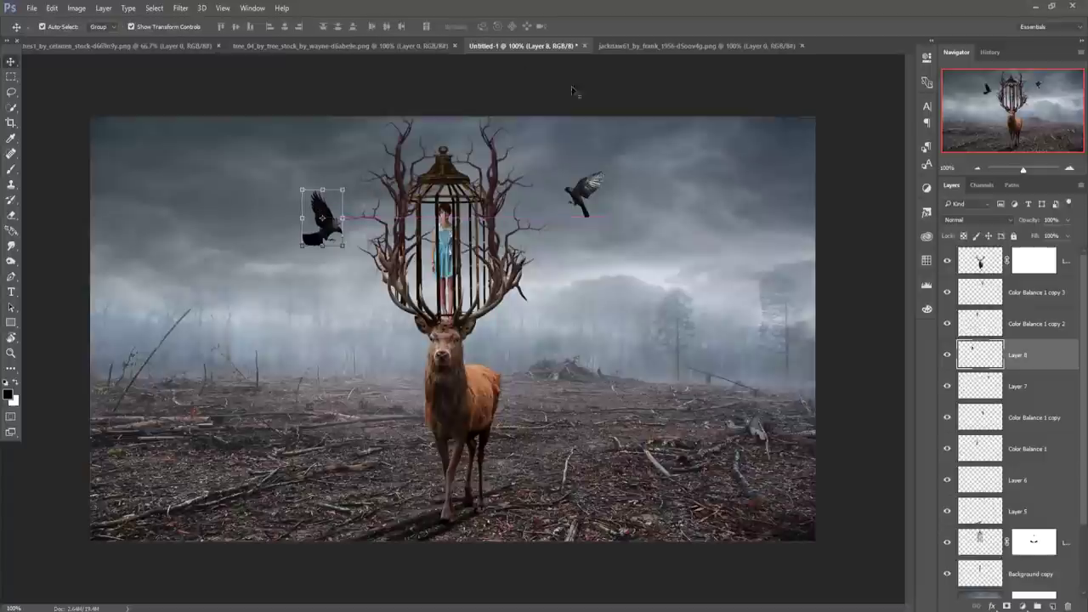
pyautogui.click(662, 45)
pyautogui.moveTo(662, 45); pyautogui.dragTo(680, 81)
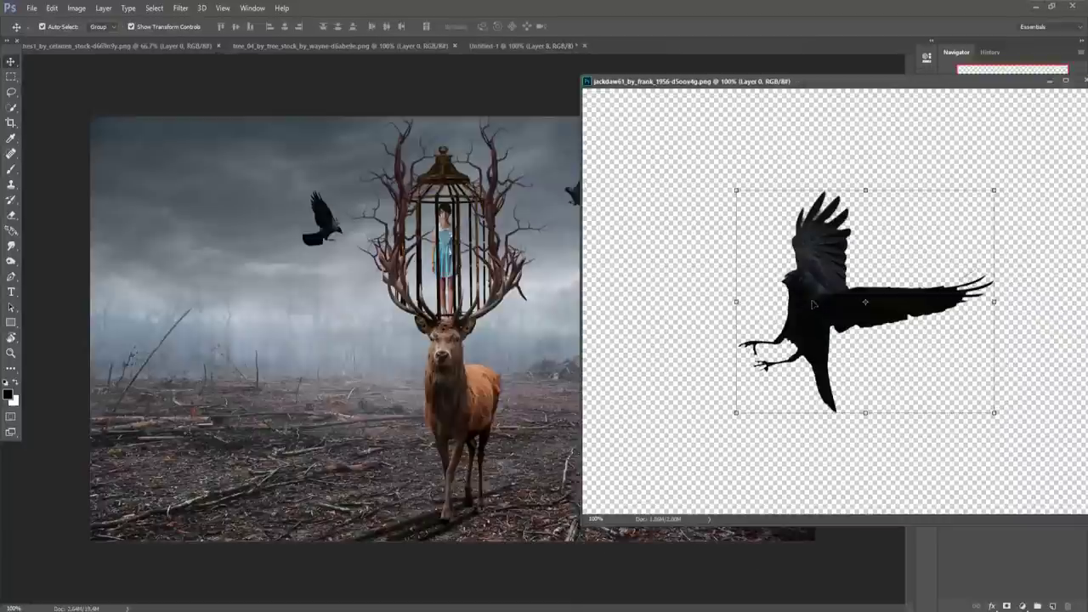
pyautogui.moveTo(814, 303); pyautogui.dragTo(314, 154)
pyautogui.click(1050, 81)
pyautogui.click(52, 7)
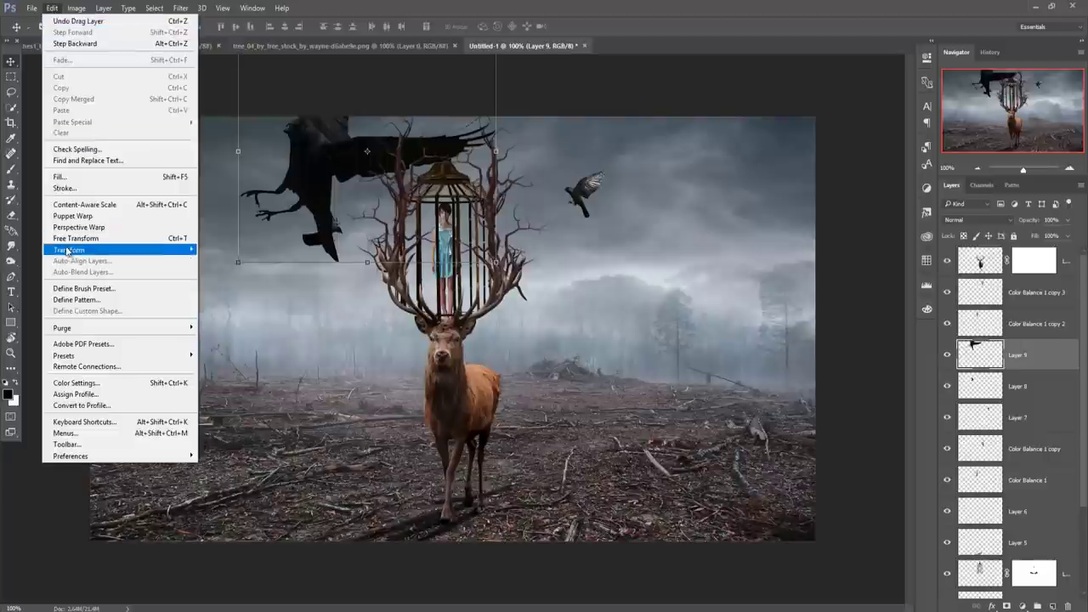
pyautogui.moveTo(70, 250)
pyautogui.click(246, 371)
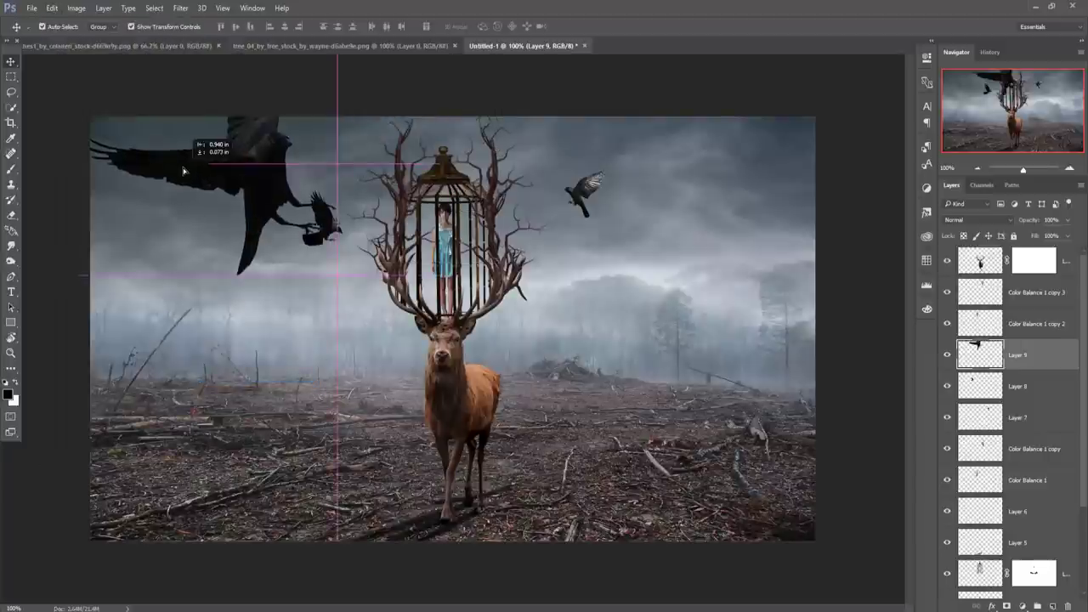
# Free Transform the third crow smaller and move it just right of the antlers
pyautogui.moveTo(353, 159); pyautogui.dragTo(230, 246)
pyautogui.hotkey('ctrl', 't')
pyautogui.moveTo(365, 194)
pyautogui.mouseDown()
pyautogui.moveTo(311, 260)
pyautogui.moveTo(297, 252)
pyautogui.mouseUp()
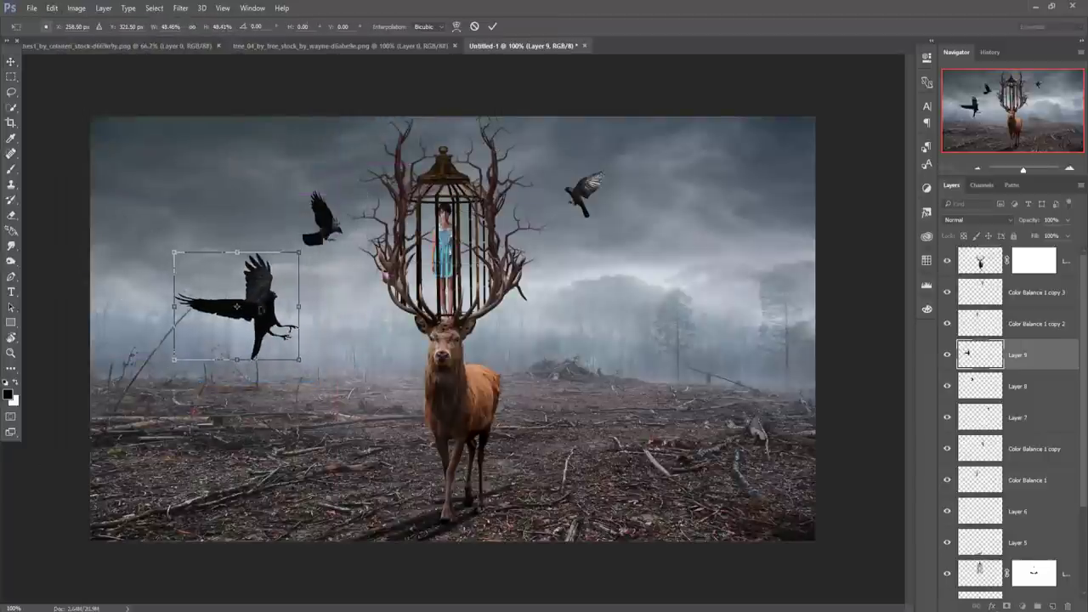
pyautogui.moveTo(236, 306); pyautogui.dragTo(239, 174)
pyautogui.moveTo(304, 117); pyautogui.dragTo(281, 139)
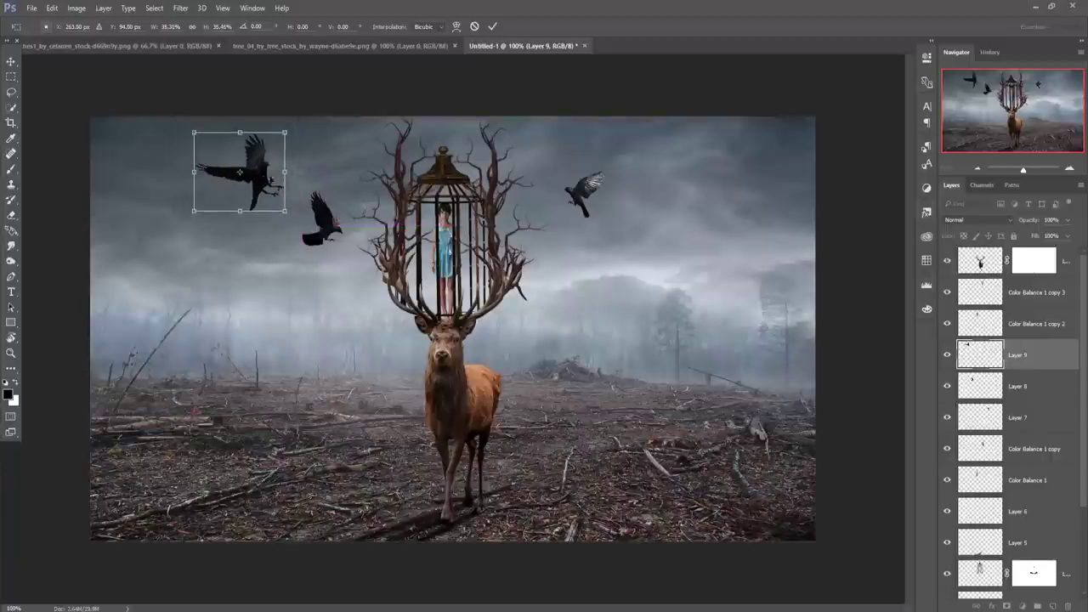
pyautogui.moveTo(253, 184); pyautogui.dragTo(575, 150)
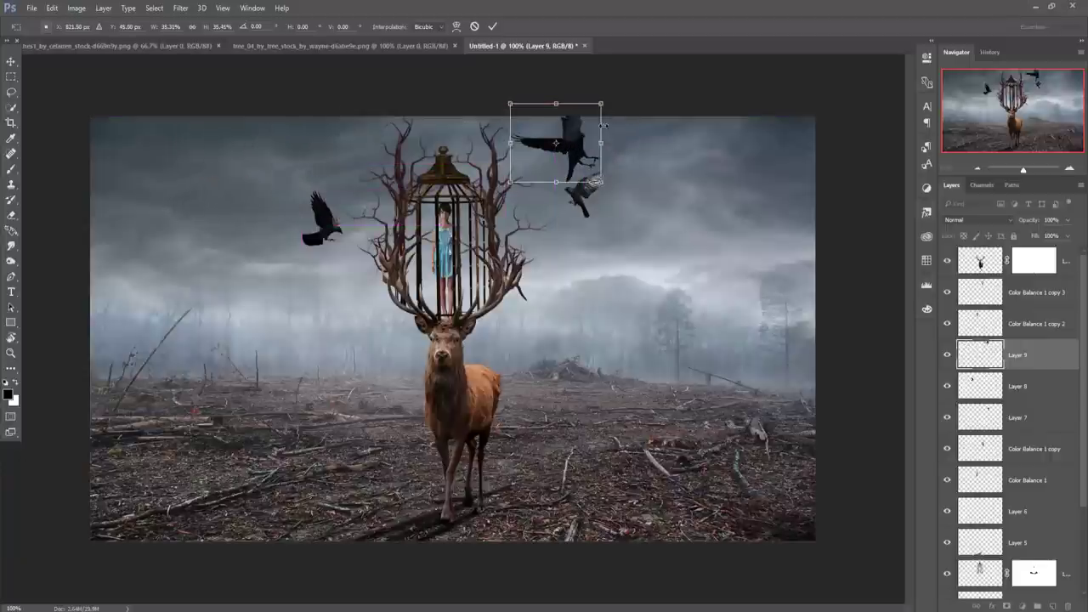
pyautogui.moveTo(574, 150); pyautogui.dragTo(603, 278)
# Flip the third crow horizontally, scale it to about 33% and commit its placement
pyautogui.click(52, 7)
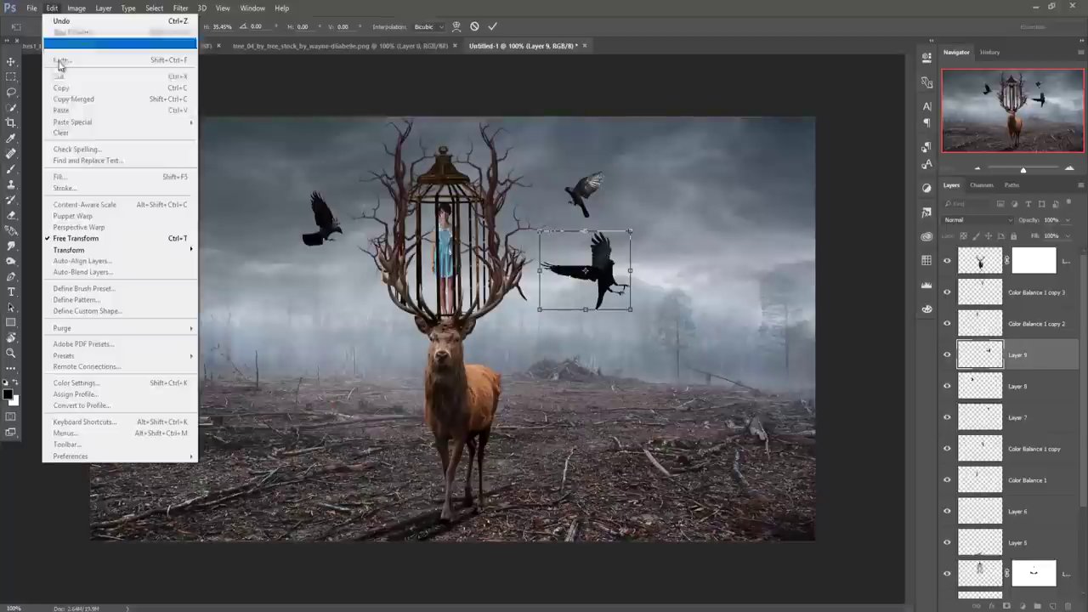
pyautogui.click(227, 378)
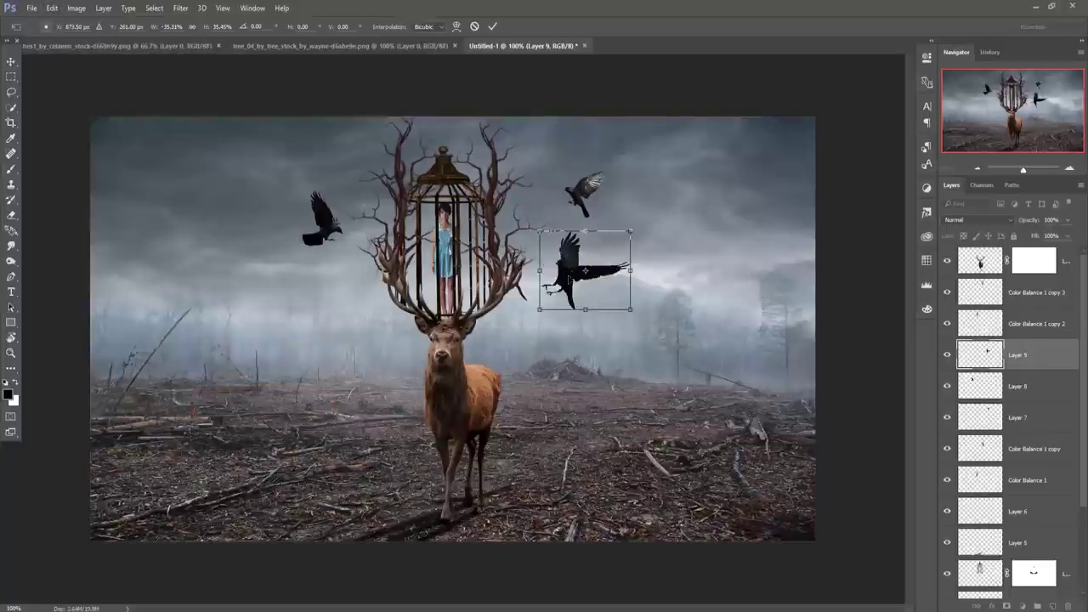
pyautogui.moveTo(567, 276); pyautogui.dragTo(554, 295)
pyautogui.moveTo(619, 250); pyautogui.dragTo(633, 247)
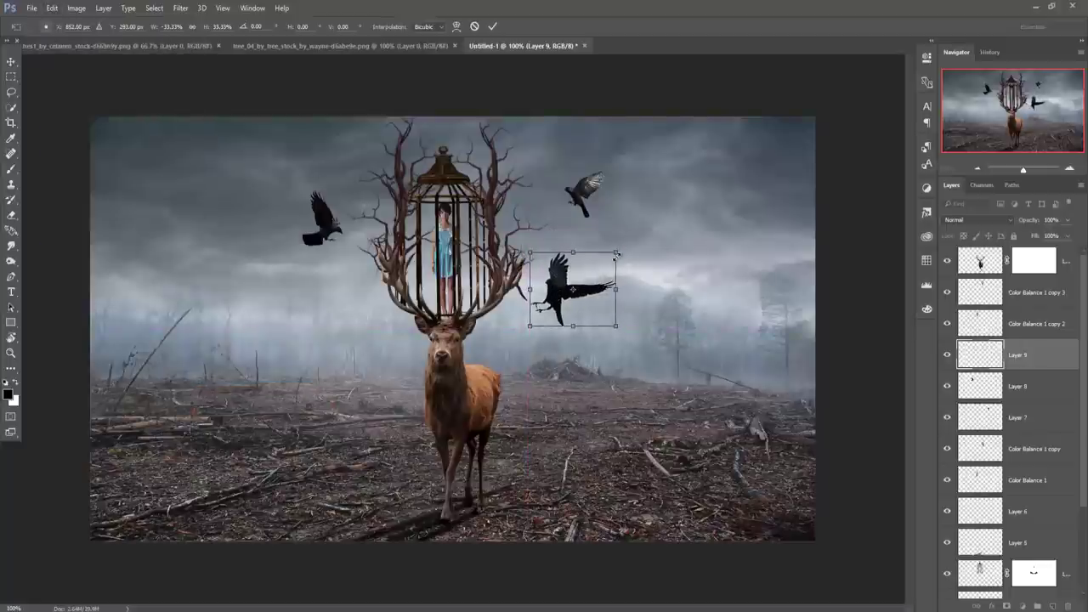
pyautogui.moveTo(572, 290); pyautogui.dragTo(561, 283)
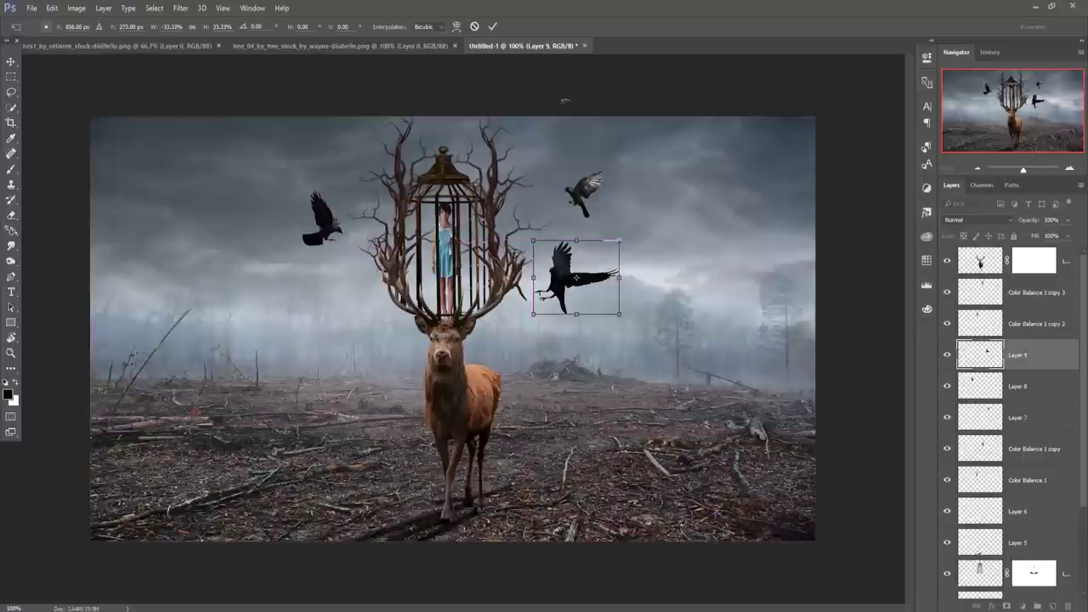
pyautogui.click(492, 26)
pyautogui.click(1046, 301)
# Duplicate the crow layer, mirror the copy low beside the stag's head, then add a new layer
pyautogui.click(1035, 417)
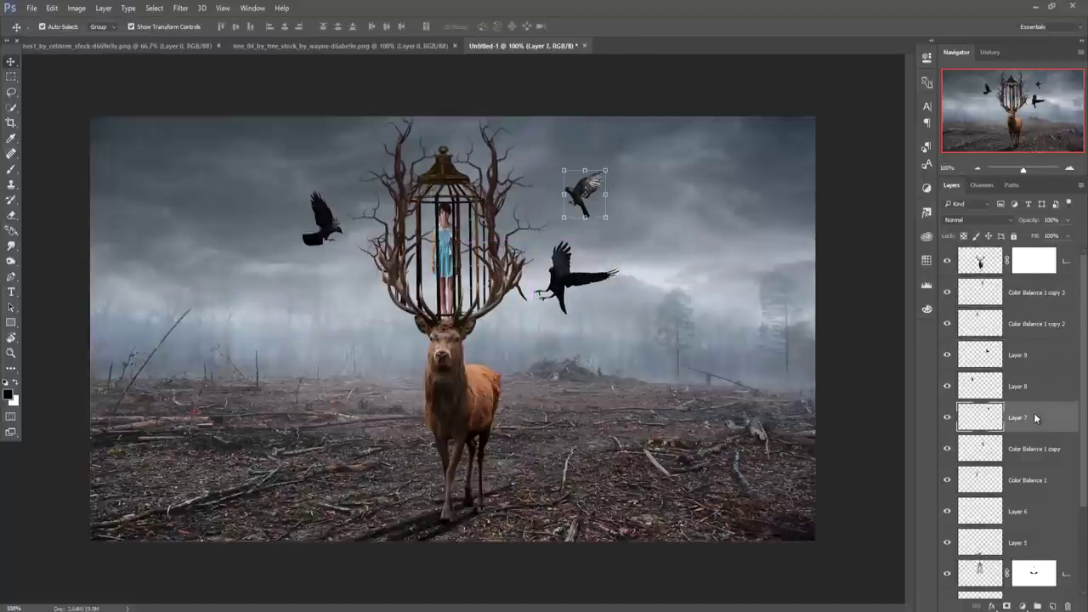
pyautogui.rightClick(1035, 417)
pyautogui.click(901, 141)
pyautogui.press('Return')
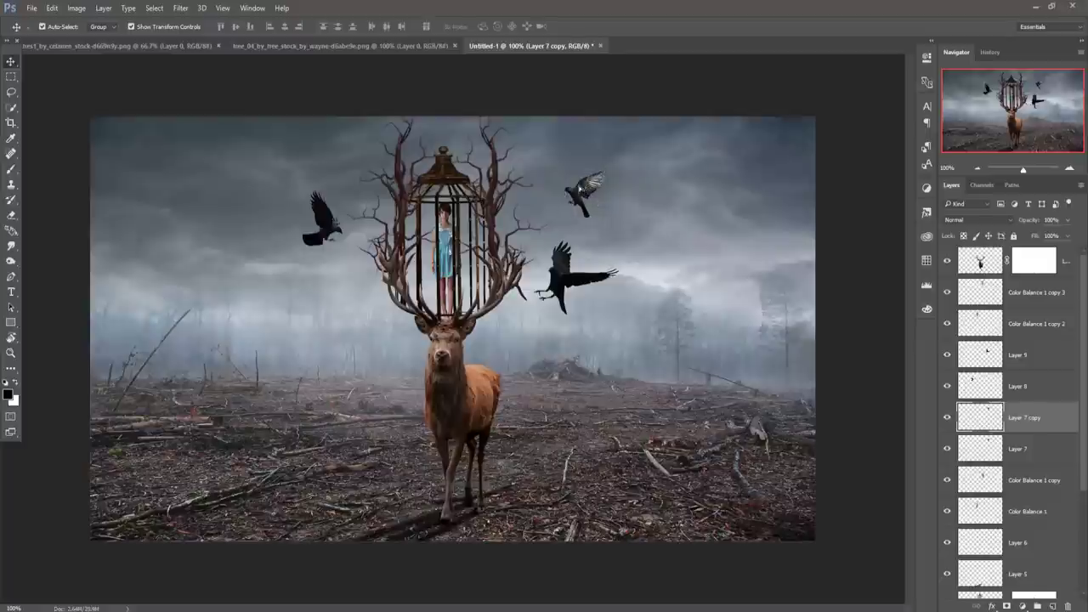
pyautogui.moveTo(582, 189); pyautogui.dragTo(285, 159)
pyautogui.click(52, 8)
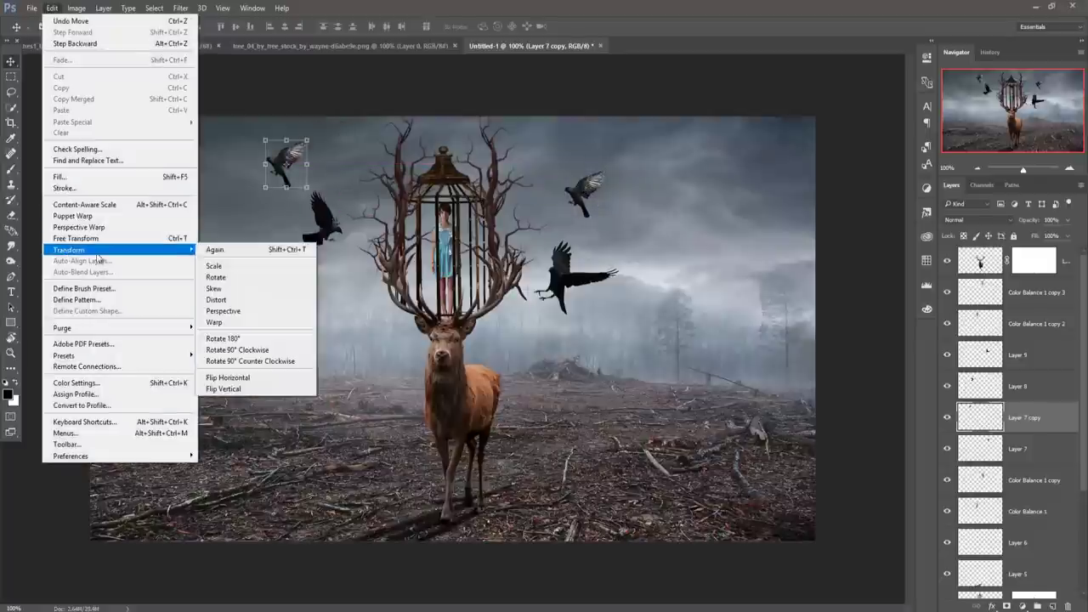
pyautogui.click(227, 378)
pyautogui.moveTo(287, 161); pyautogui.dragTo(359, 338)
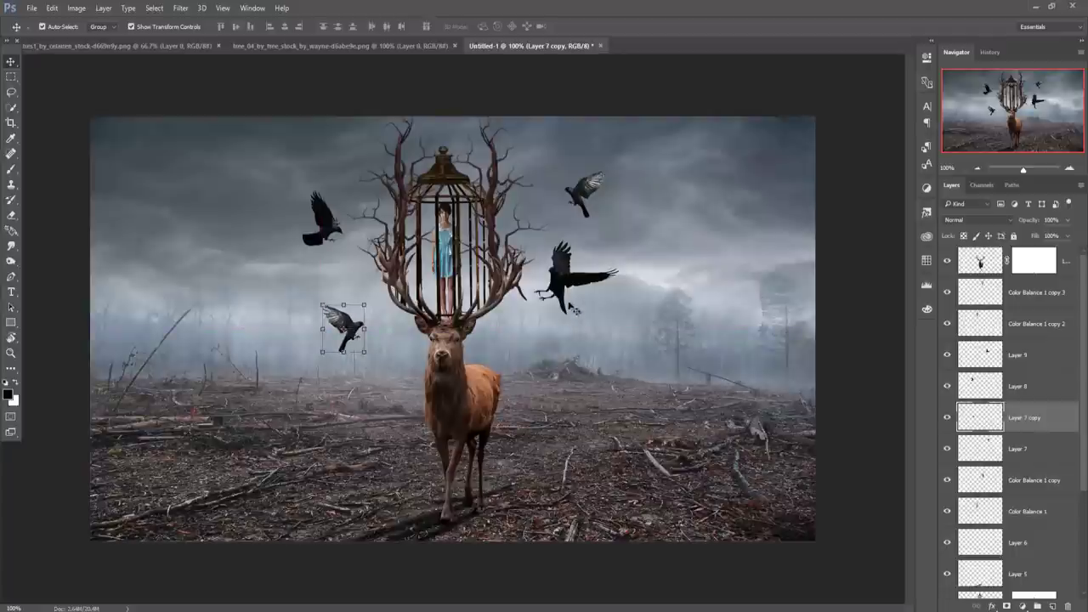
pyautogui.click(985, 262)
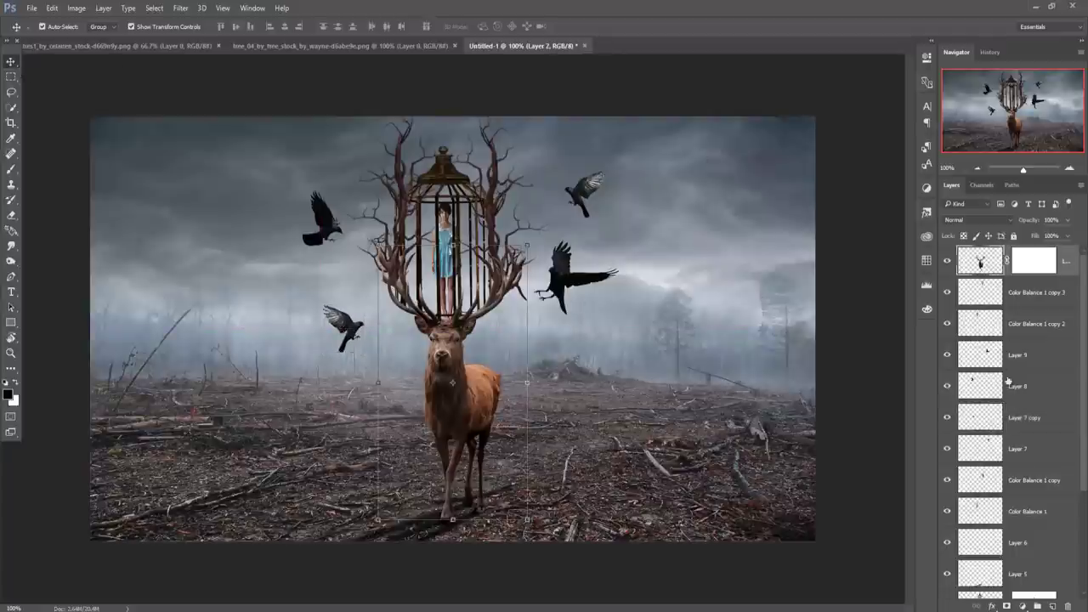
pyautogui.click(1054, 605)
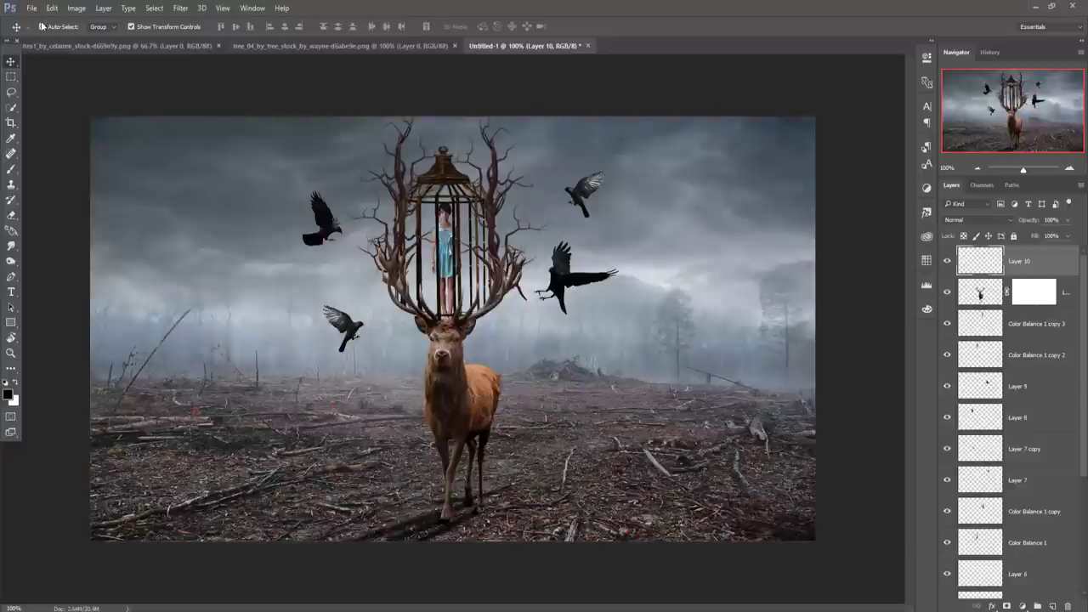
# Fill Layer 10 with 50% Gray and clip it to the stag layer
pyautogui.click(52, 8)
pyautogui.click(62, 176)
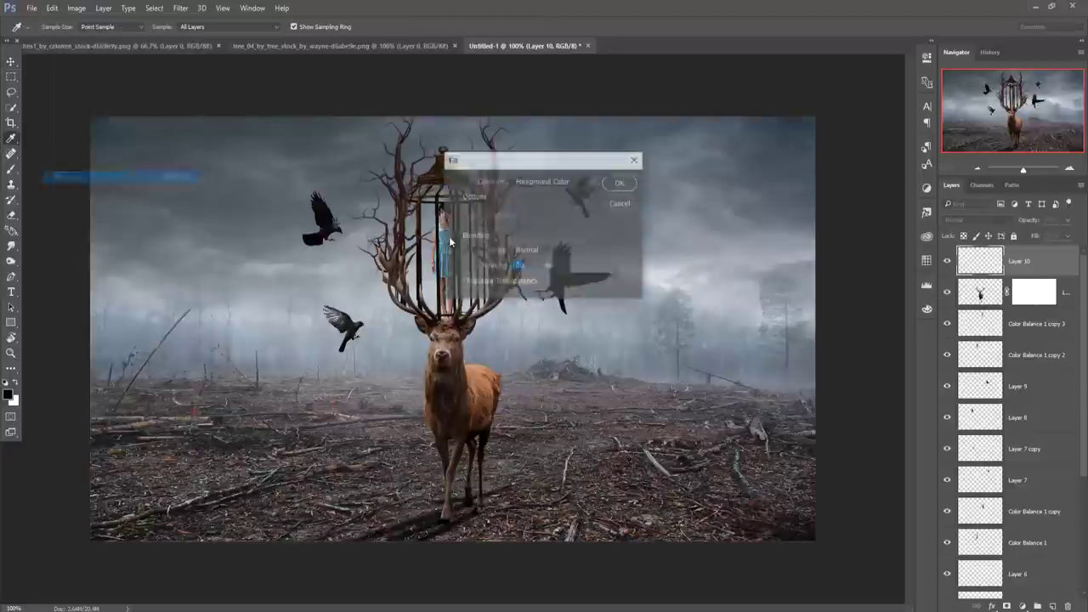
pyautogui.click(591, 181)
pyautogui.click(552, 266)
pyautogui.click(620, 182)
pyautogui.press('v')
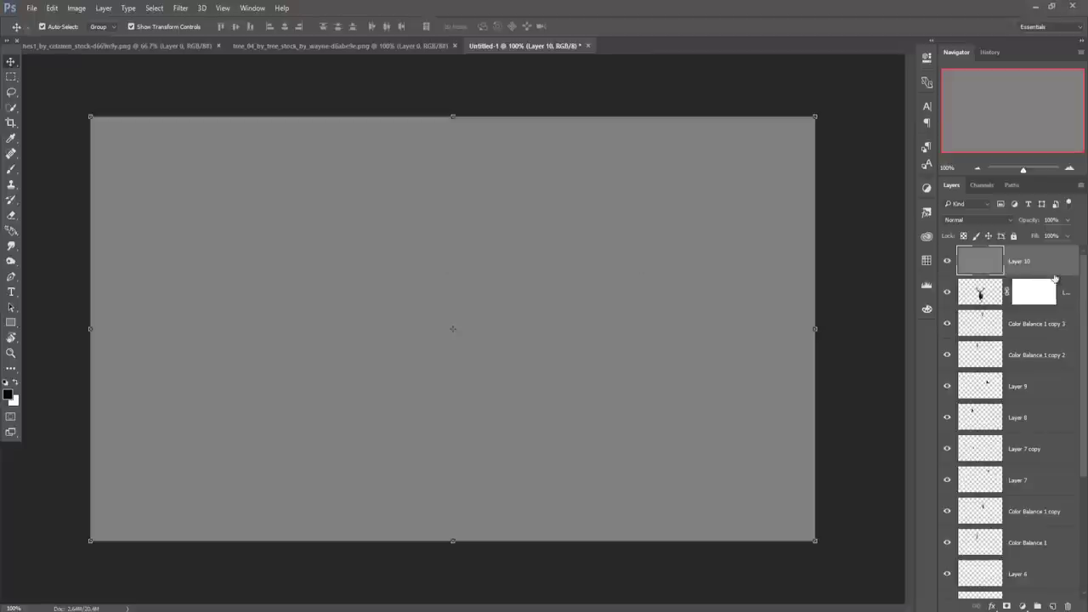
pyautogui.rightClick(978, 289)
pyautogui.click(960, 291)
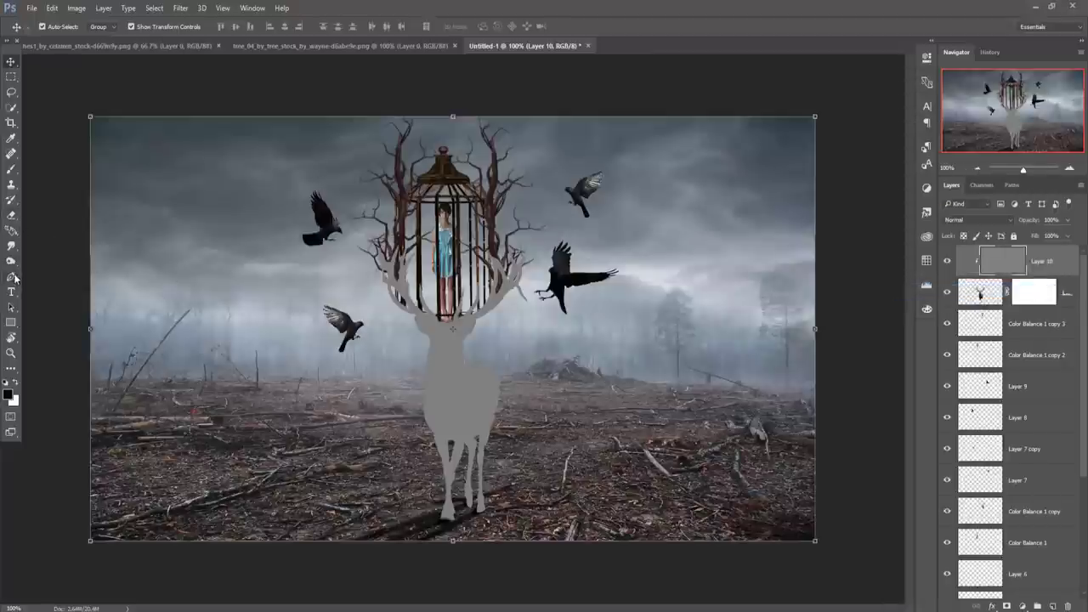
# Set Layer 10 to Overlay and dodge the stag's neck and chest at 30% exposure
pyautogui.click(11, 261)
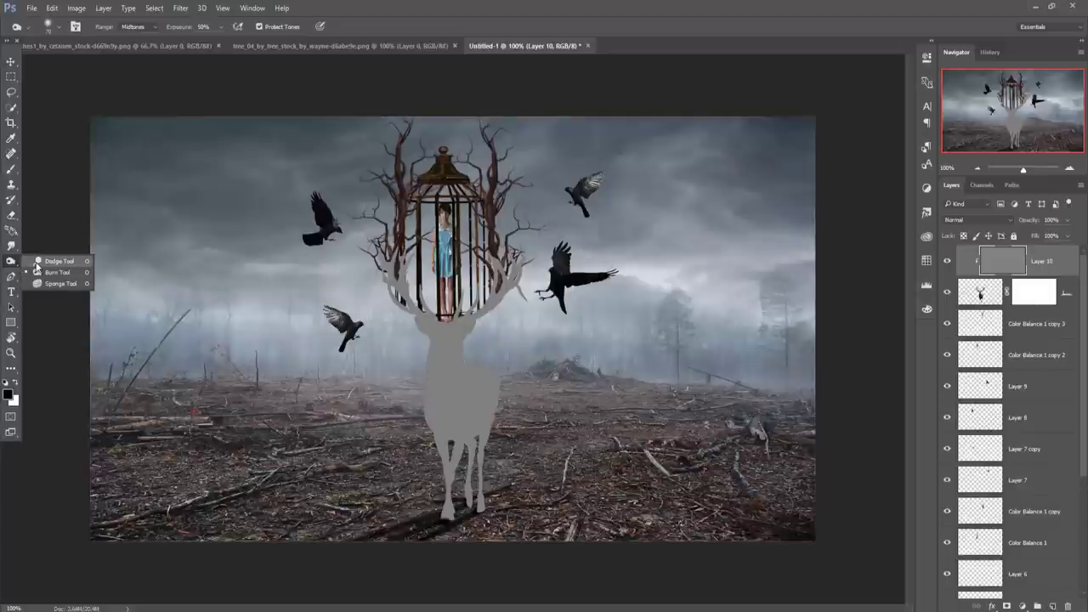
pyautogui.click(38, 272)
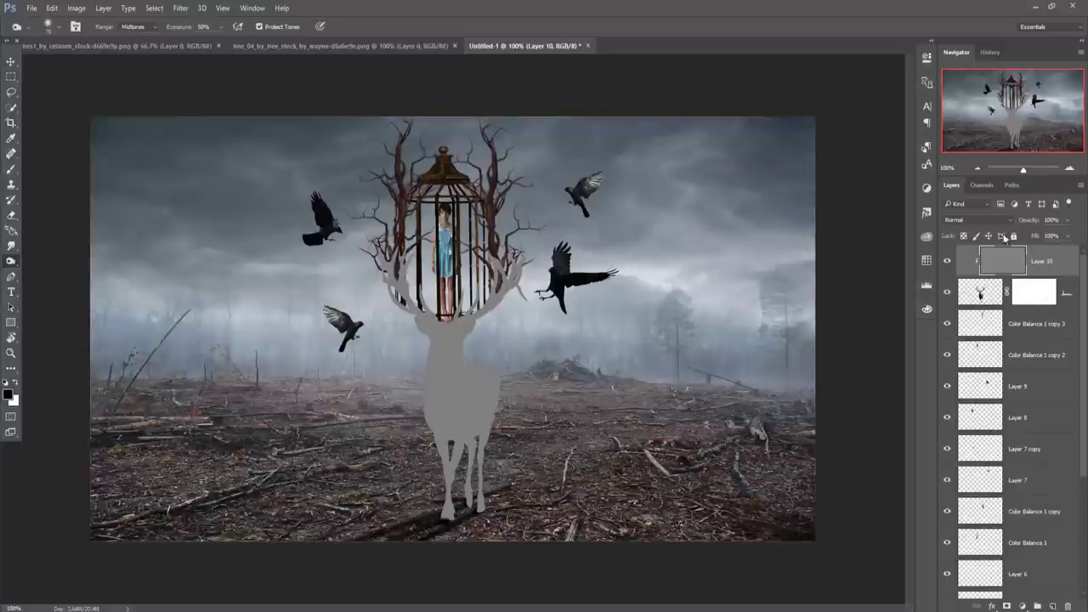
pyautogui.click(977, 219)
pyautogui.click(965, 344)
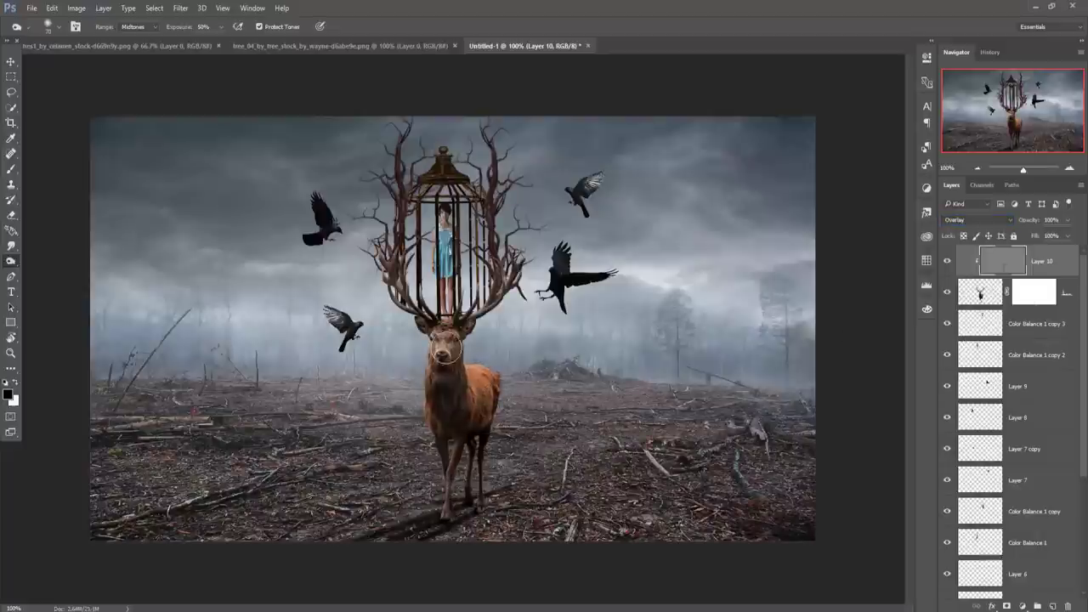
pyautogui.rightClick(12, 261)
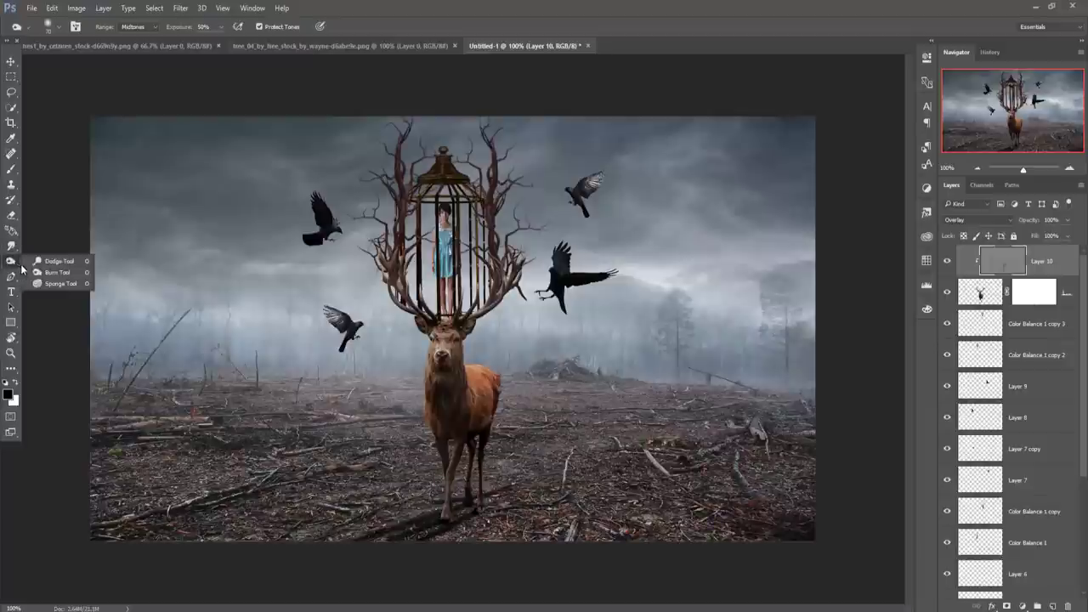
pyautogui.click(42, 261)
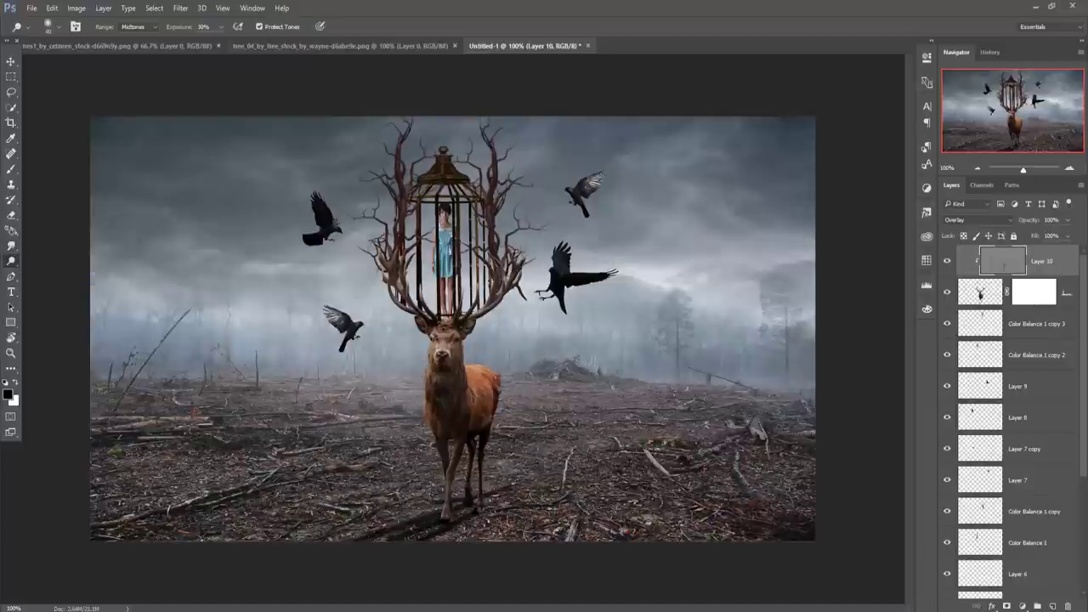
pyautogui.moveTo(443, 433); pyautogui.dragTo(431, 408)
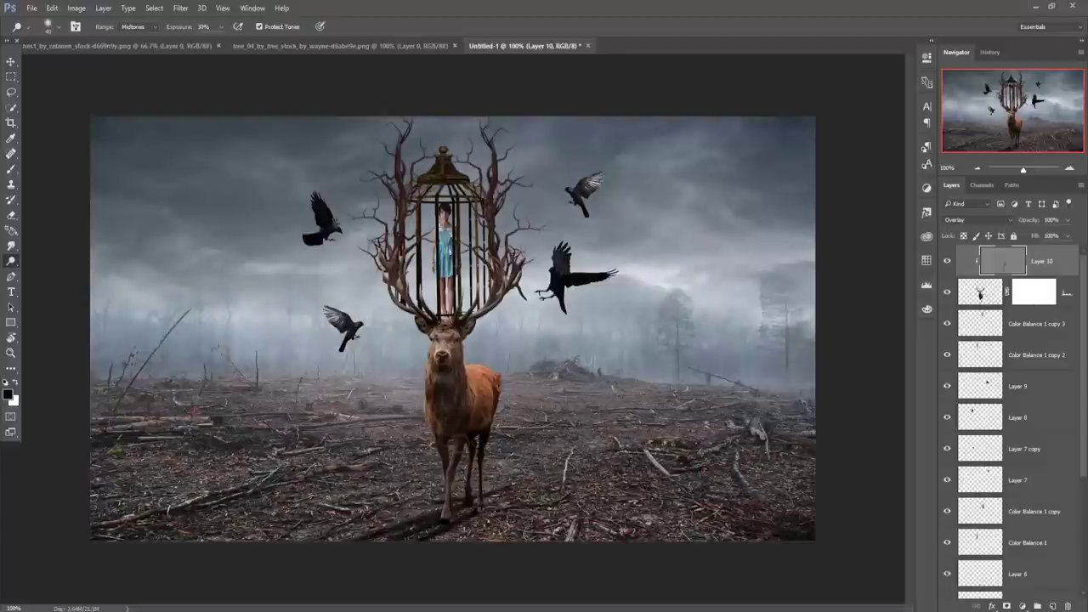
pyautogui.rightClick(16, 260)
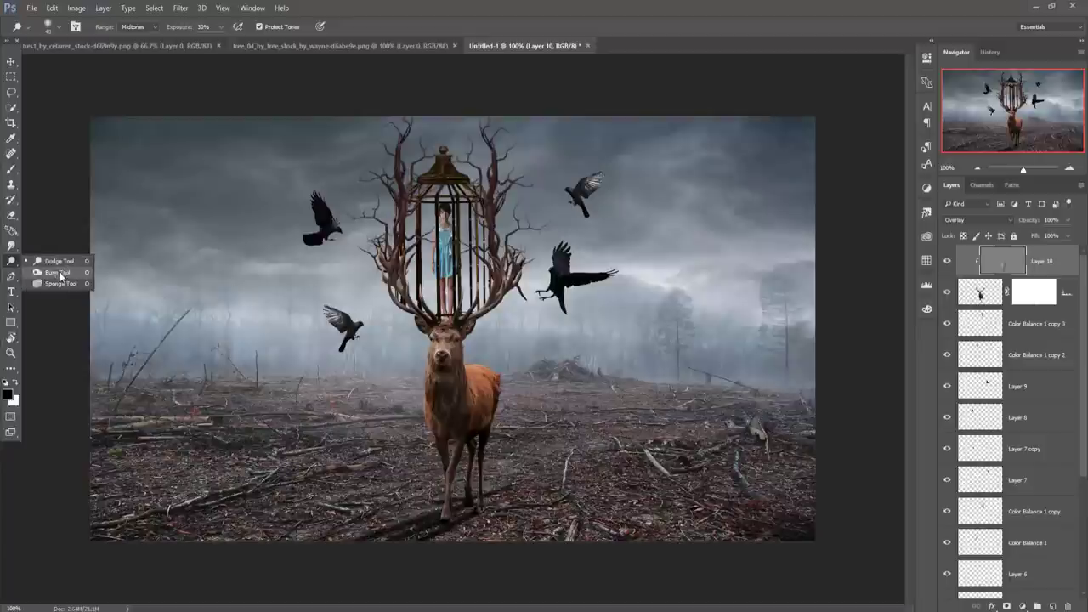
pyautogui.click(51, 270)
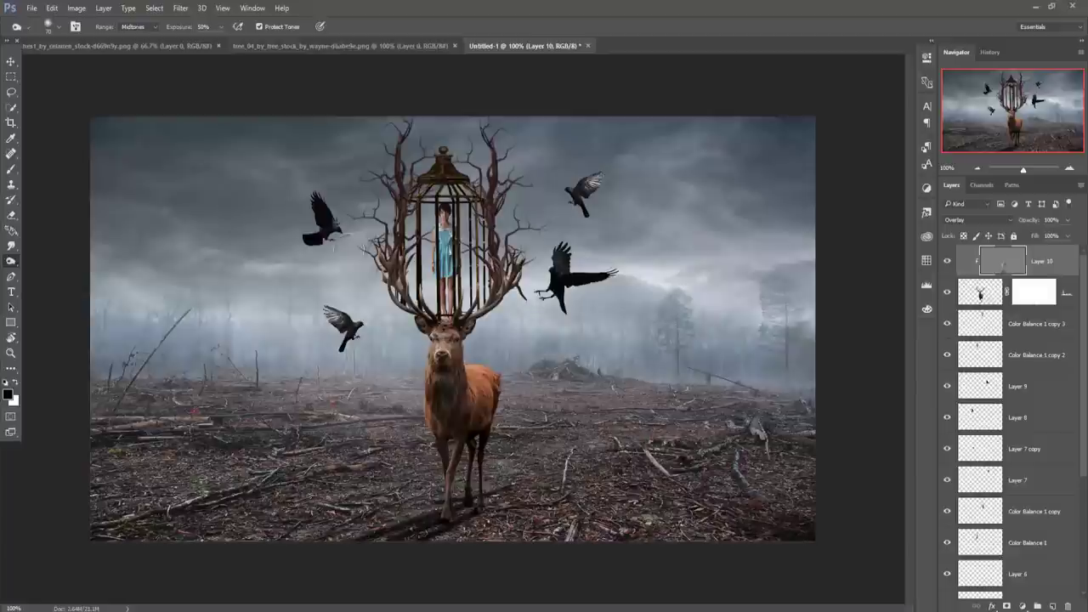
pyautogui.click(11, 63)
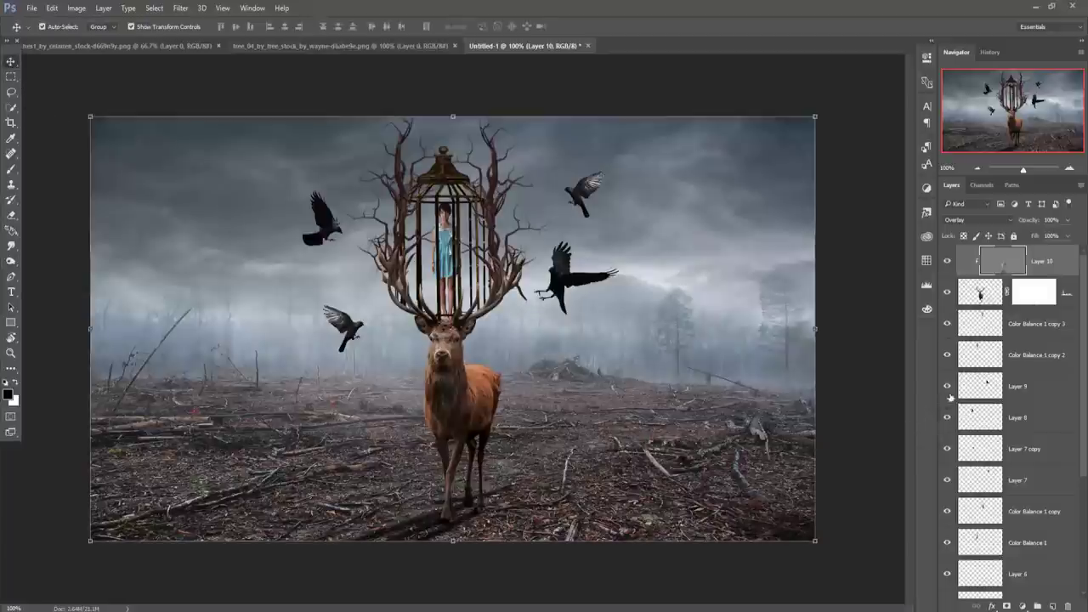
# Add Layer 11 above the Background copy girl layer and fill it with 50% Gray
pyautogui.click(1021, 383)
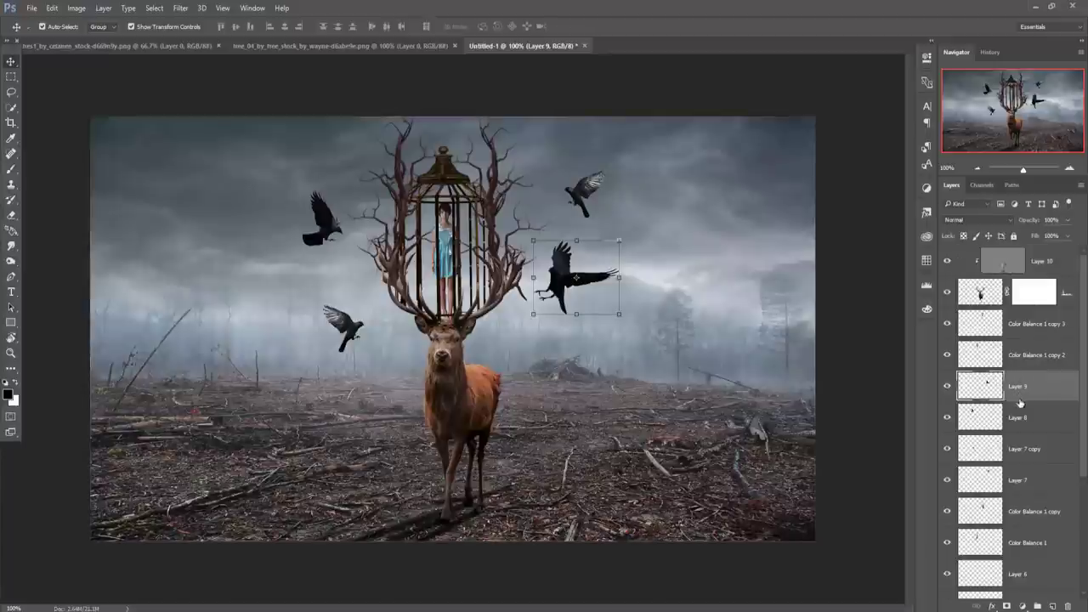
pyautogui.scroll(-3, 1019, 403)
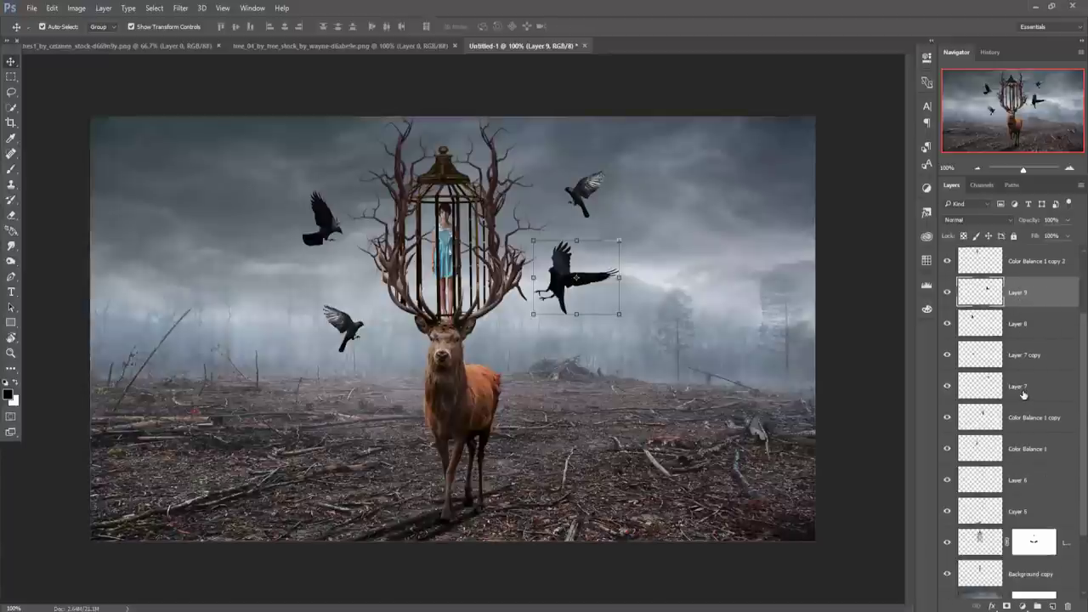
pyautogui.click(982, 572)
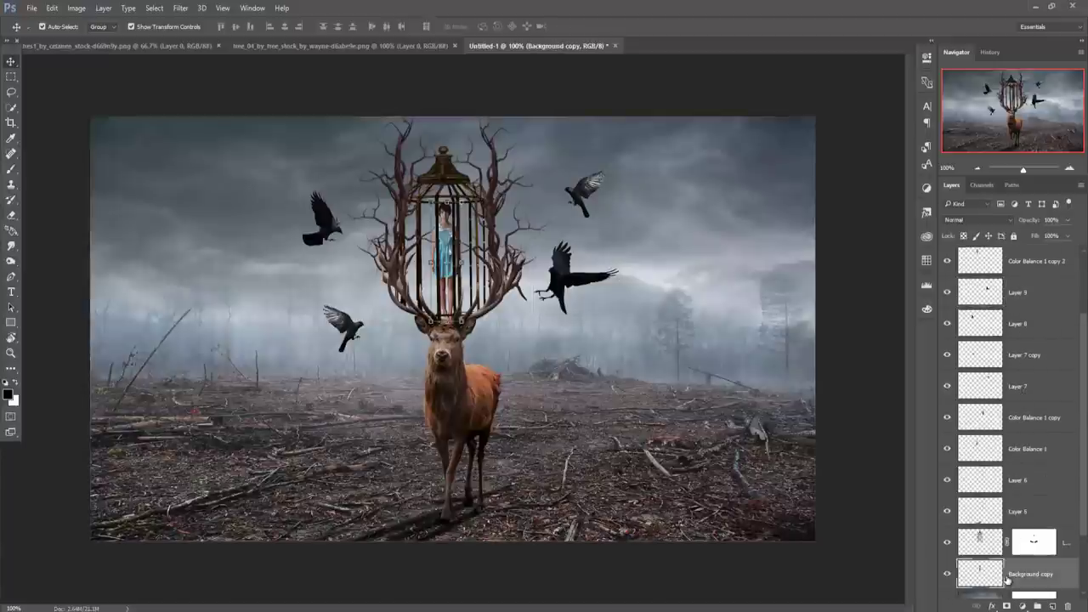
pyautogui.click(1051, 606)
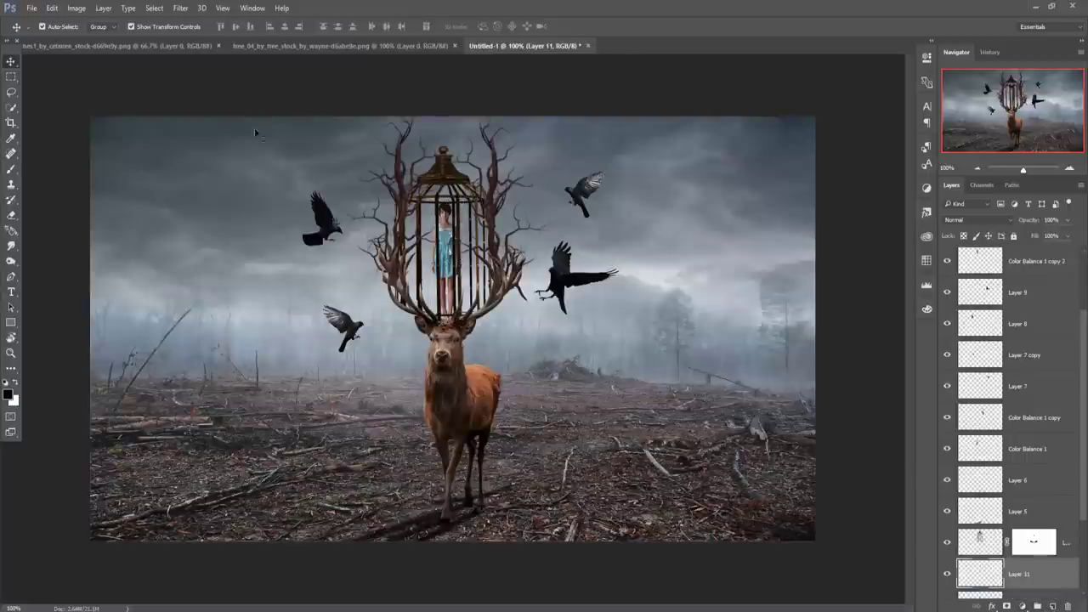
pyautogui.click(58, 8)
pyautogui.click(68, 177)
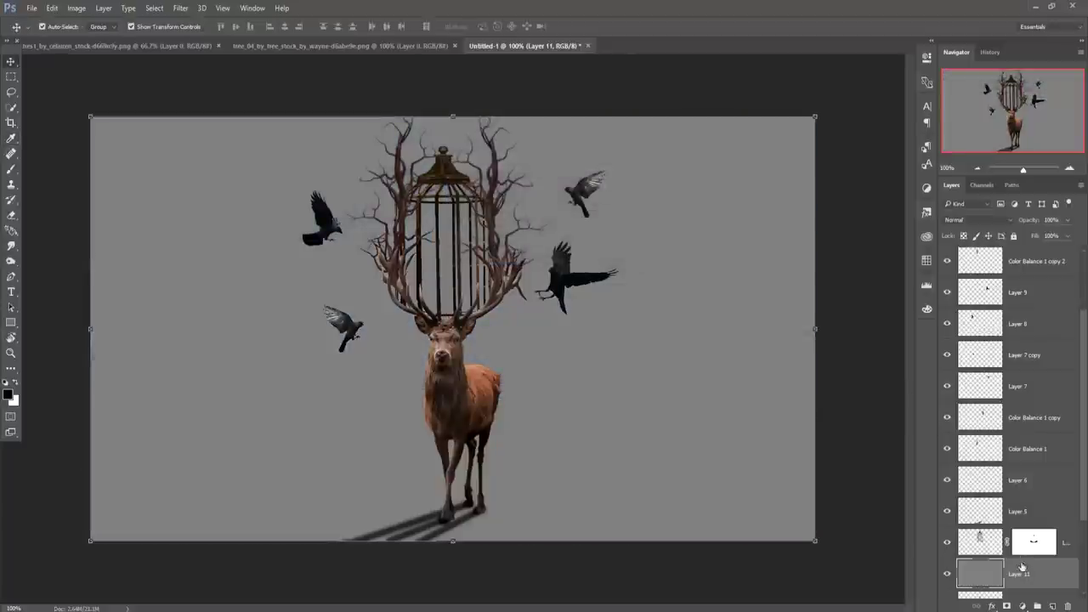
# Clip Layer 11 to the girl layer, set it to Overlay, and pick the Dodge tool
pyautogui.rightClick(1023, 573)
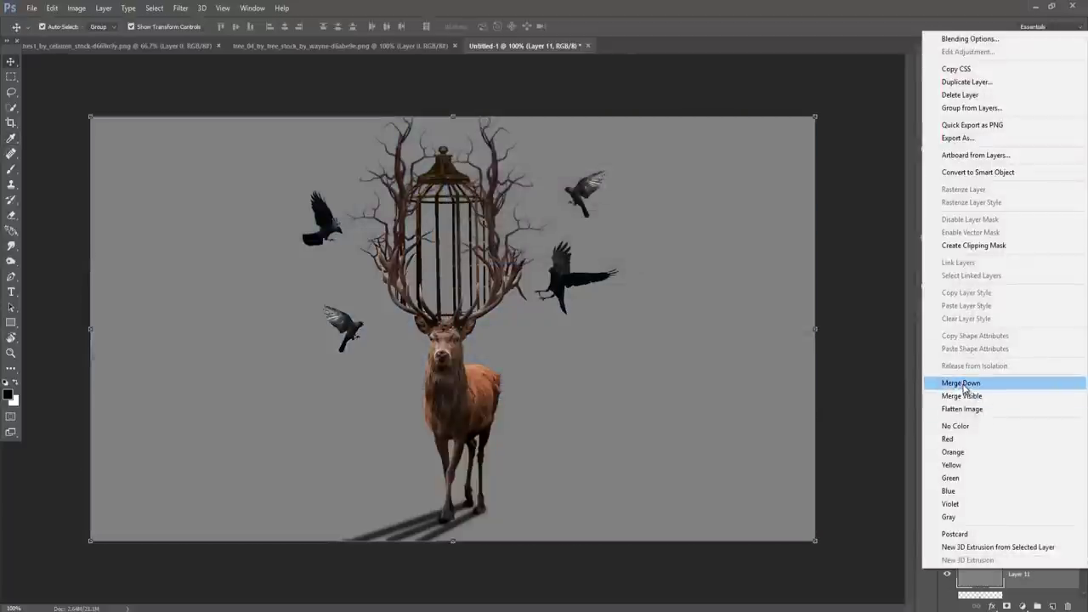
pyautogui.click(973, 245)
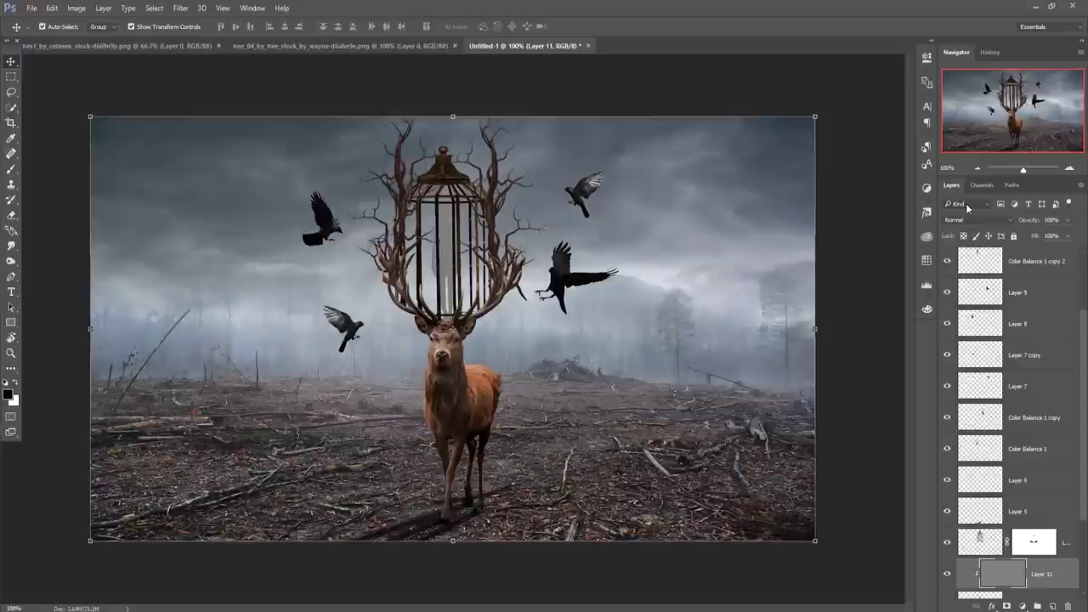
pyautogui.click(970, 219)
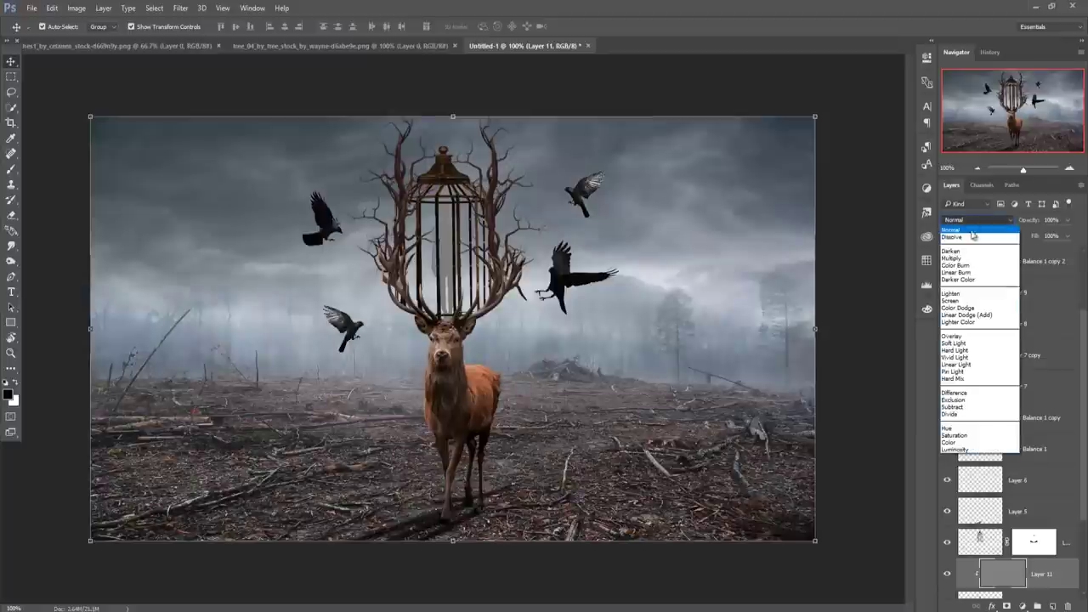
pyautogui.click(977, 339)
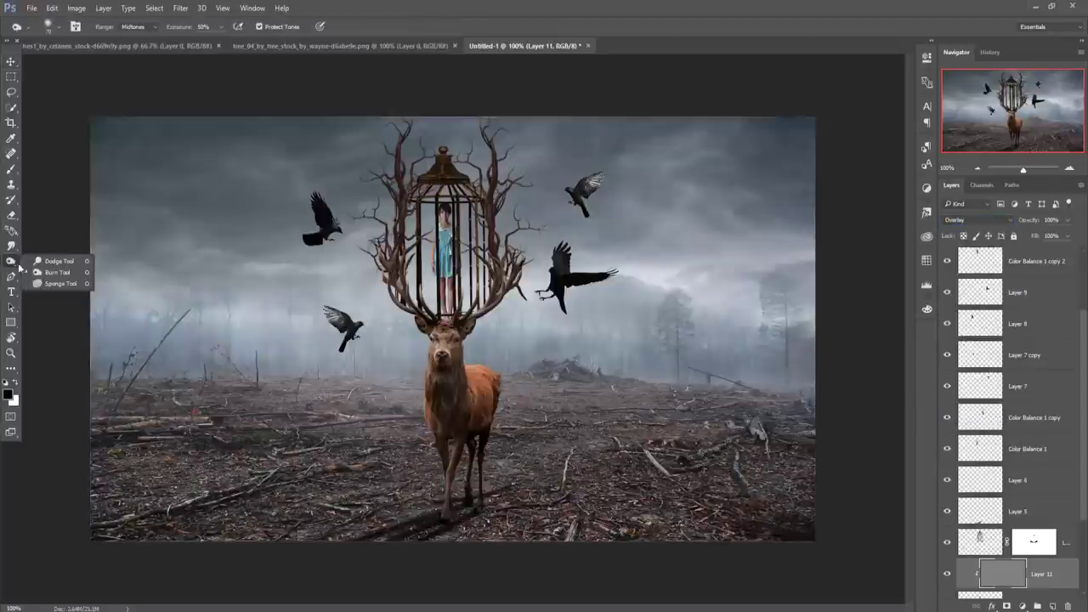
pyautogui.click(11, 260)
pyautogui.click(51, 272)
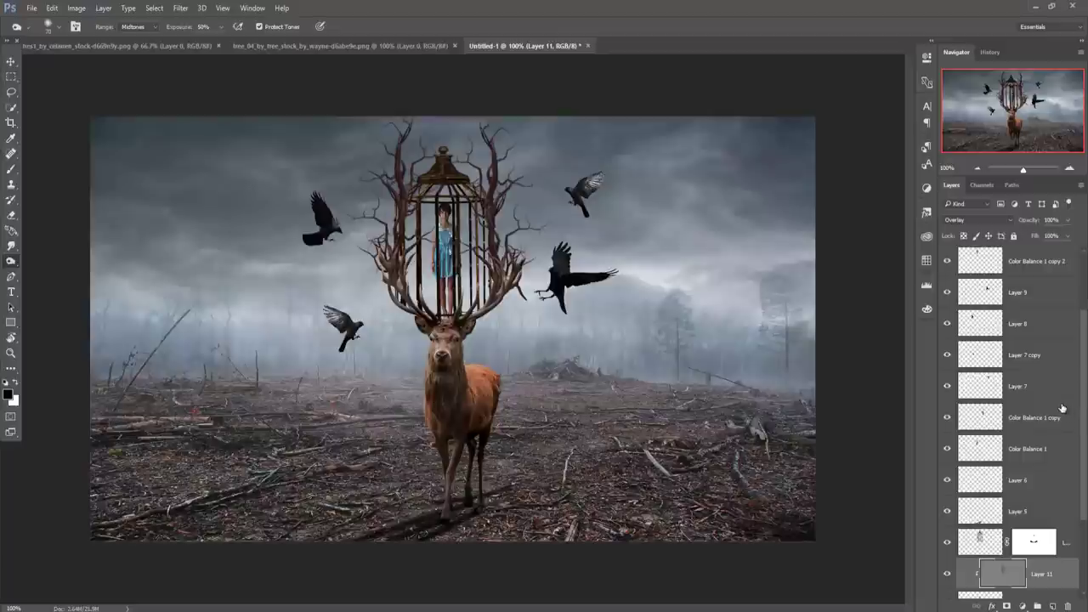
pyautogui.scroll(-3, 1046, 505)
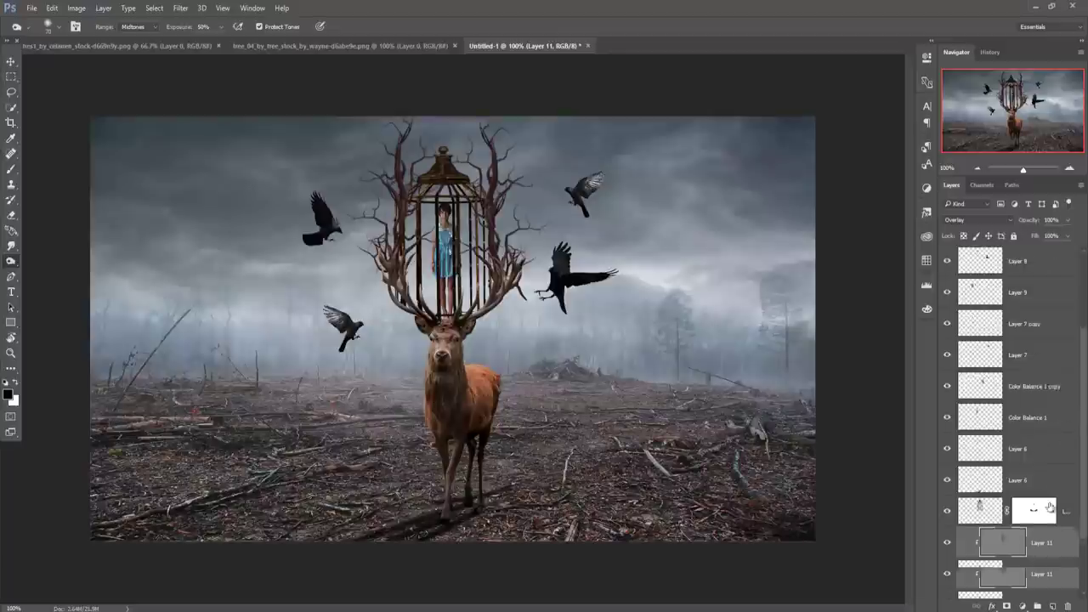
pyautogui.click(1064, 542)
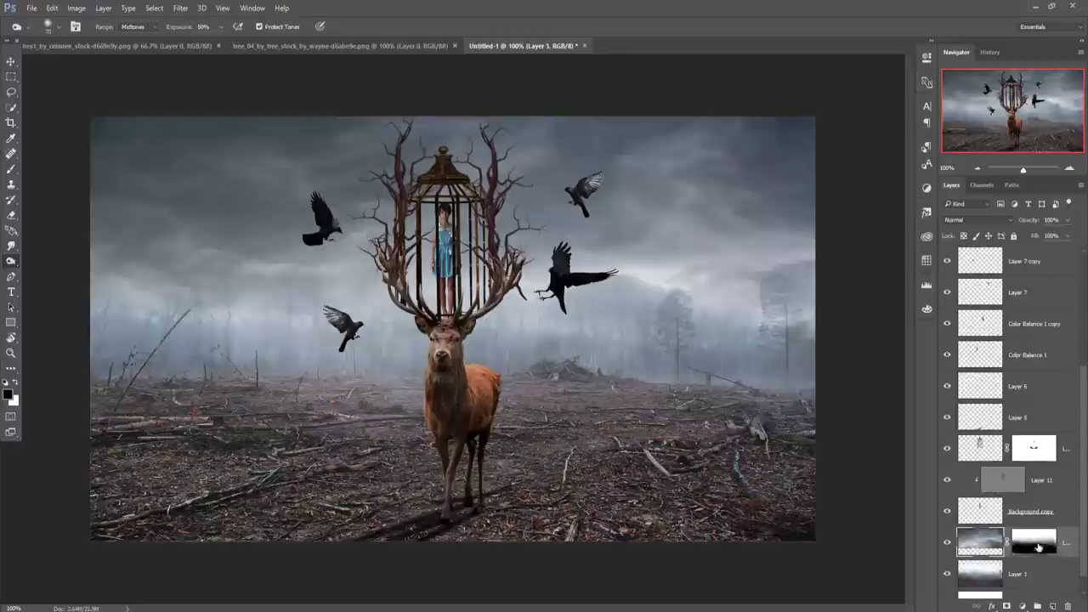
# On a new layer, brush #4b4b4b softly across the sky at 6% opacity, size 250
pyautogui.click(1052, 605)
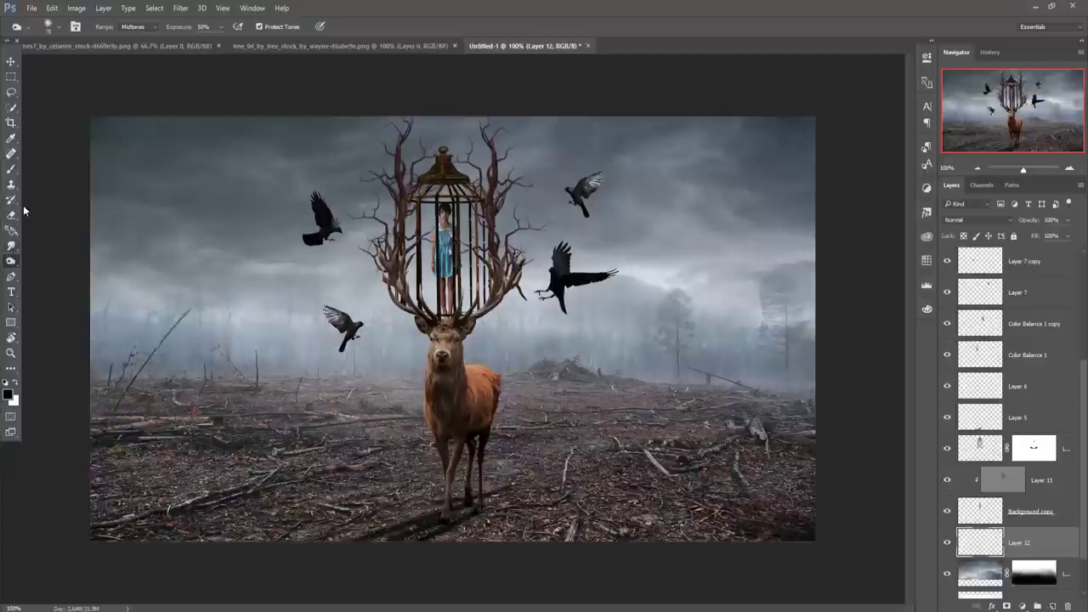
pyautogui.click(12, 167)
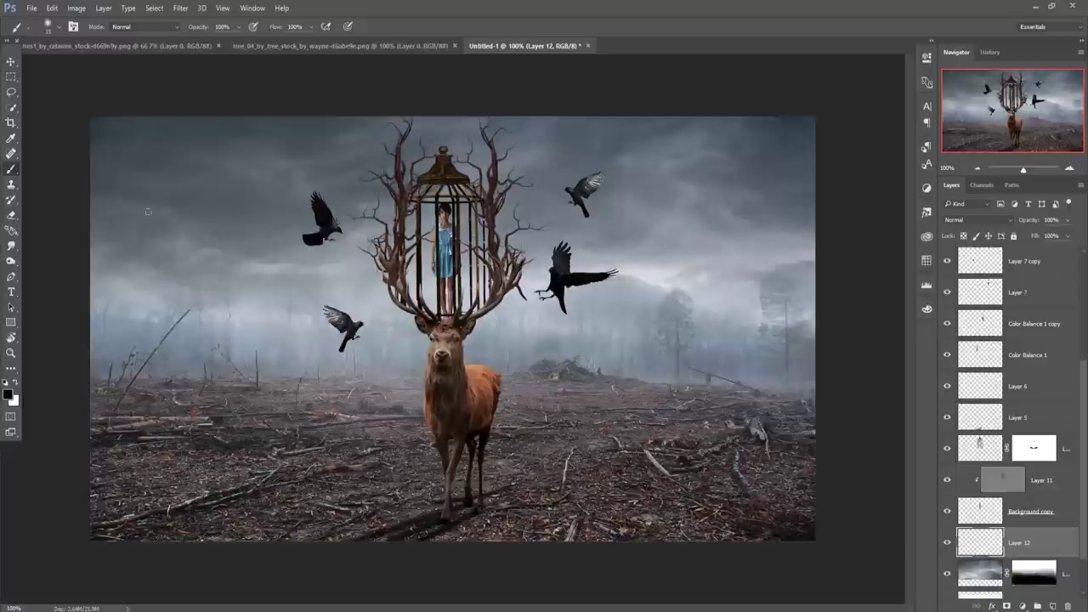
pyautogui.click(239, 29)
pyautogui.press(']')
pyautogui.press(']')
pyautogui.press(']')
pyautogui.press(']')
pyautogui.press(']')
pyautogui.press(']')
pyautogui.press(']')
pyautogui.press(']')
pyautogui.press(']')
pyautogui.press(']')
pyautogui.press(']')
pyautogui.click(7, 393)
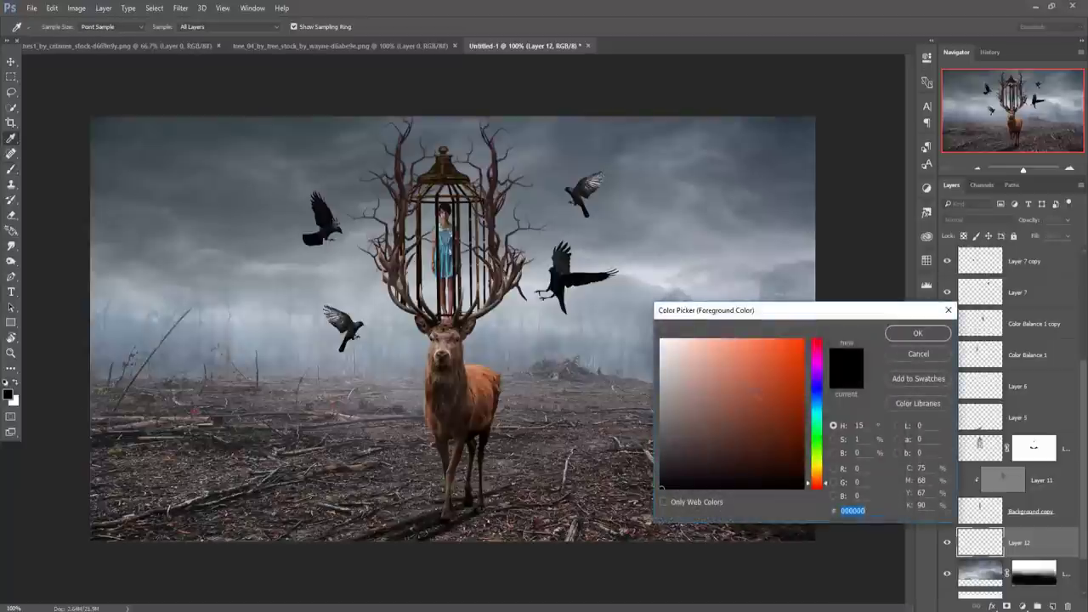
pyautogui.click(662, 444)
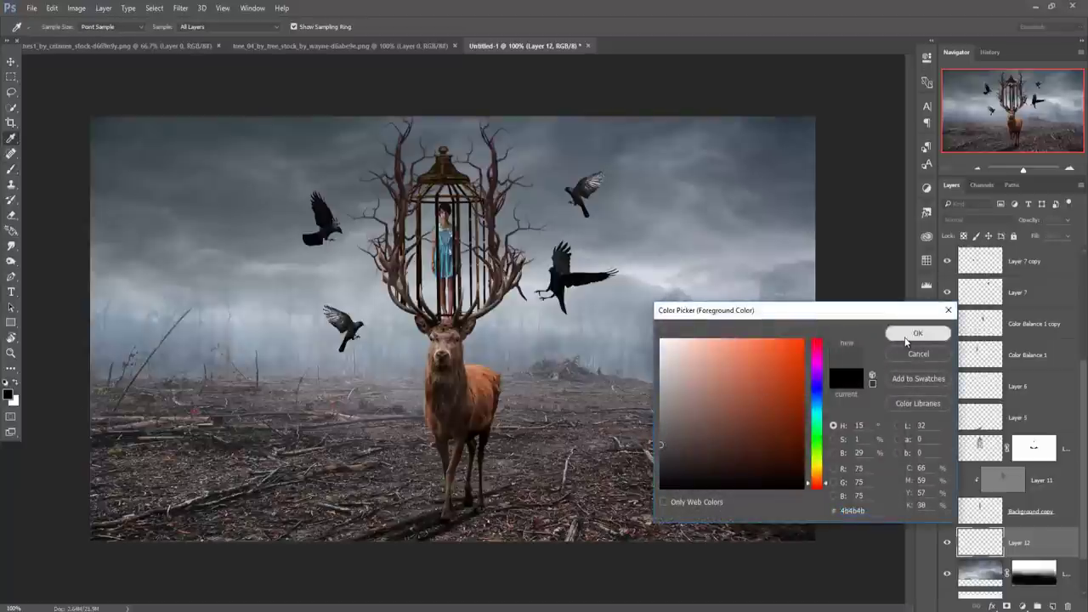
pyautogui.click(906, 338)
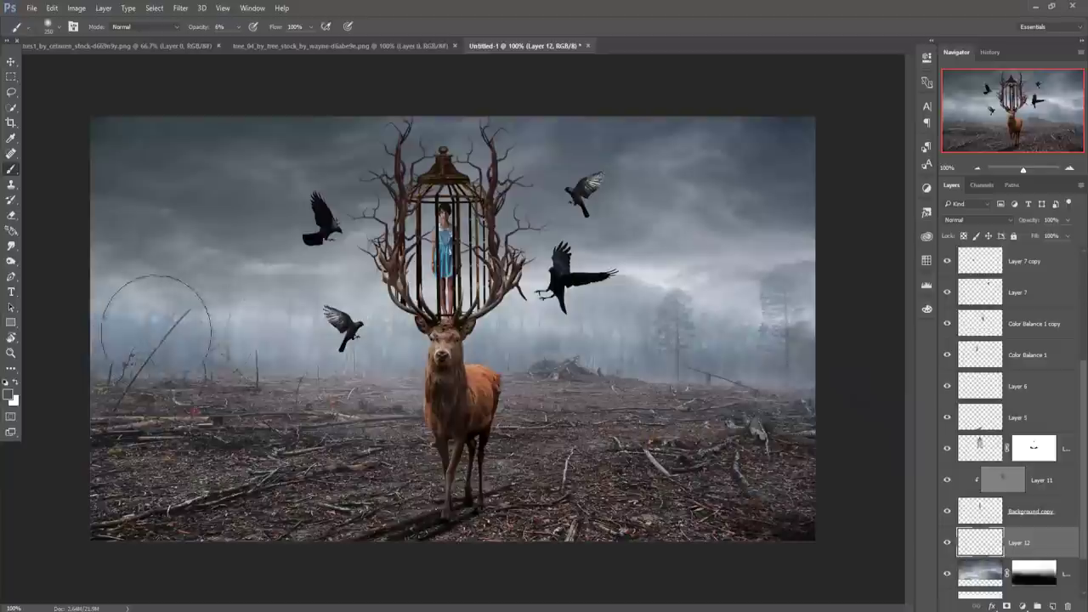
pyautogui.moveTo(156, 327)
pyautogui.mouseDown()
pyautogui.moveTo(652, 295)
pyautogui.moveTo(738, 365)
pyautogui.moveTo(234, 255)
pyautogui.moveTo(778, 160)
pyautogui.moveTo(704, 243)
pyautogui.moveTo(651, 243)
pyautogui.moveTo(769, 255)
pyautogui.moveTo(65, 109)
pyautogui.moveTo(886, 173)
pyautogui.moveTo(241, 206)
pyautogui.mouseUp()
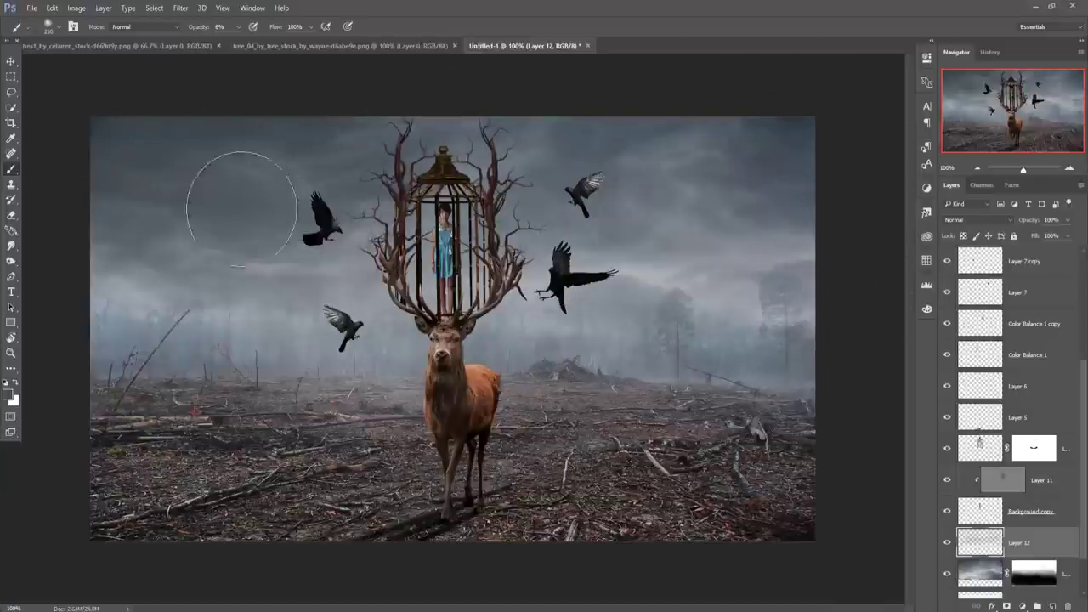
pyautogui.click(11, 61)
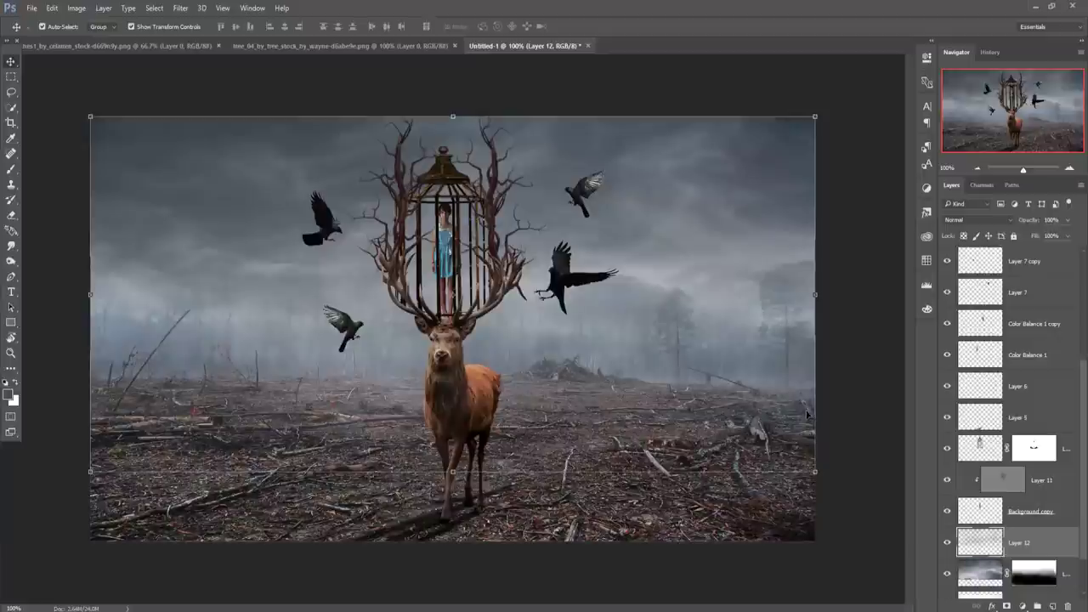
# Add a Color Balance layer above Layer 10 with midtones Cyan/Red -19 and Yellow/Blue +32
pyautogui.scroll(3, 1011, 297)
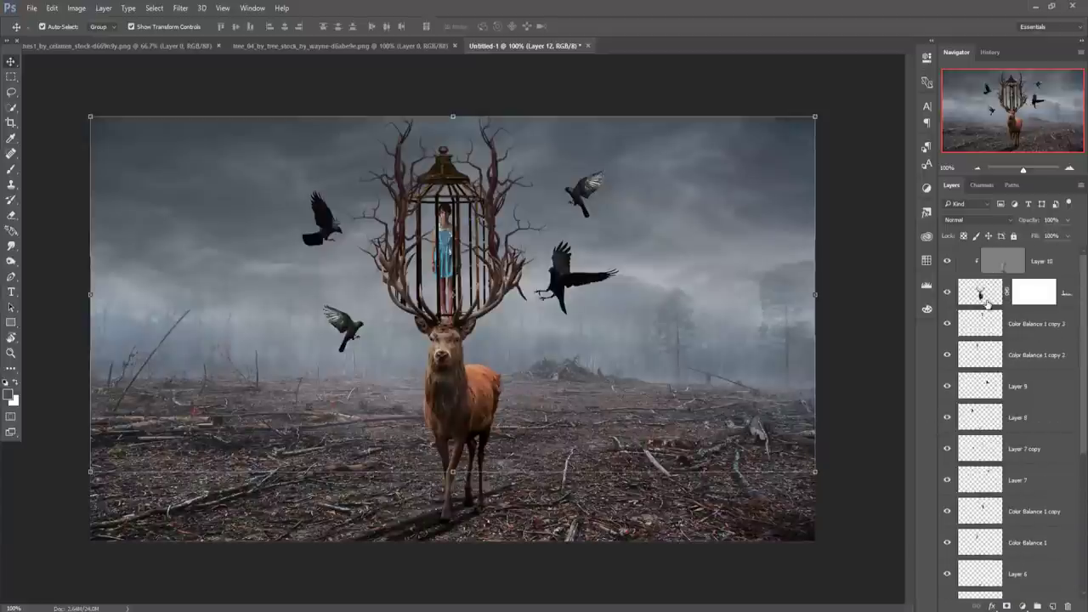
pyautogui.click(984, 295)
pyautogui.click(982, 294)
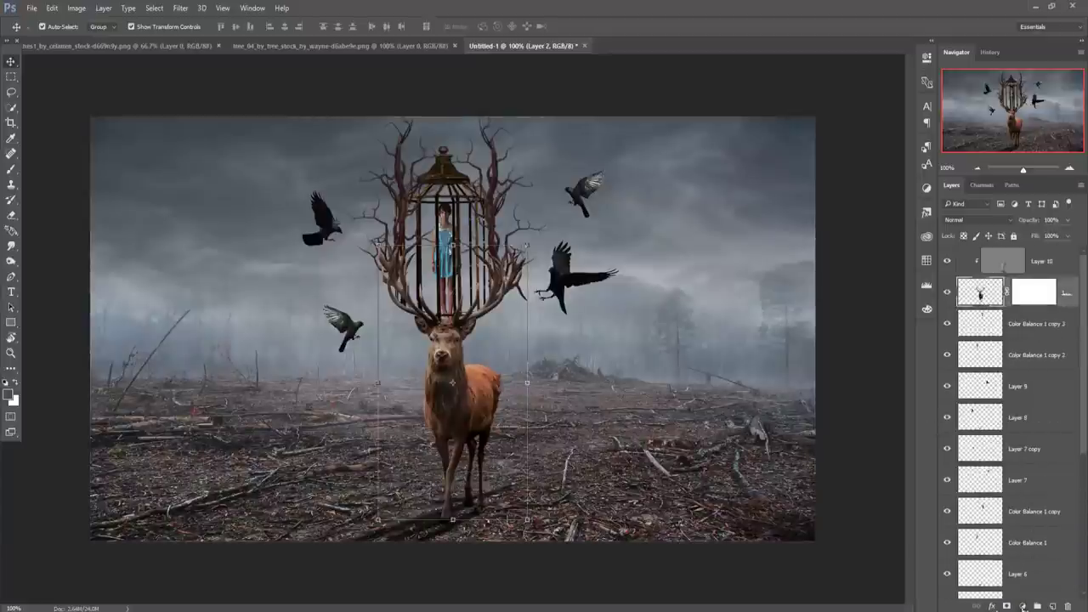
pyautogui.click(1033, 268)
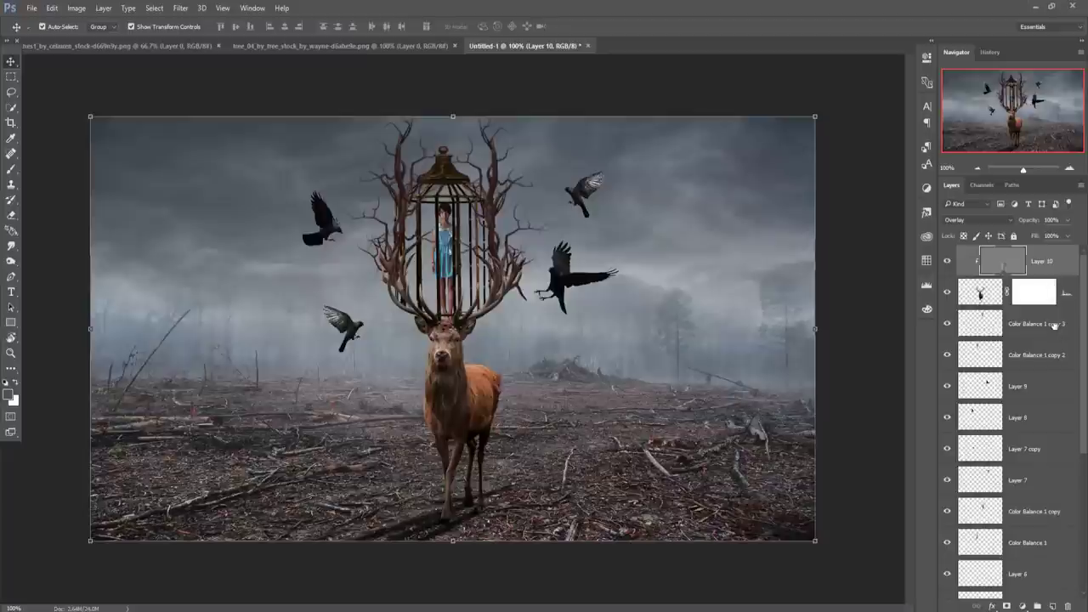
pyautogui.click(1022, 605)
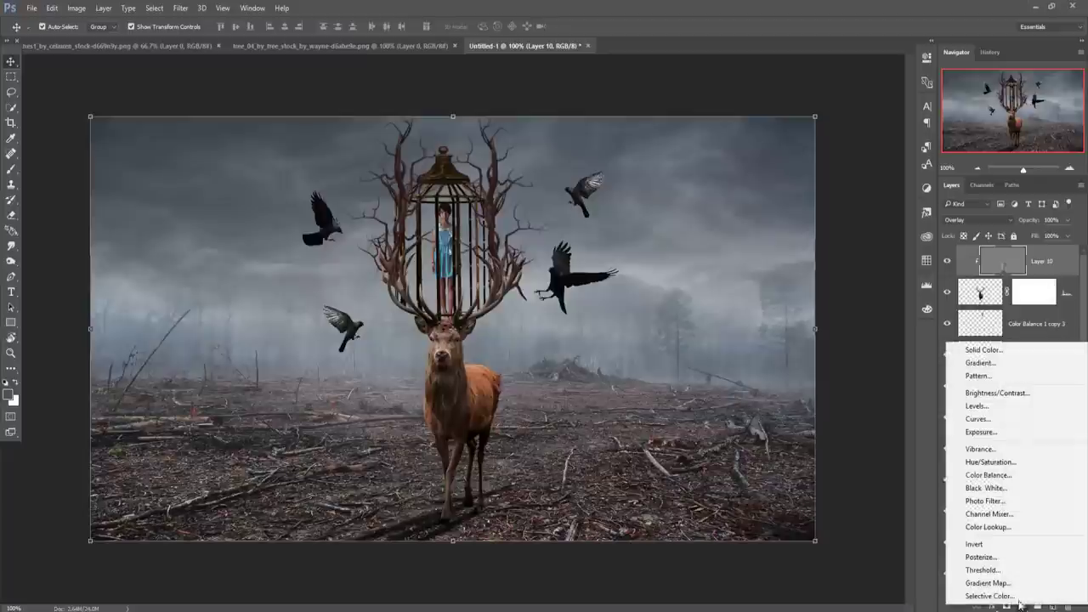
pyautogui.click(989, 475)
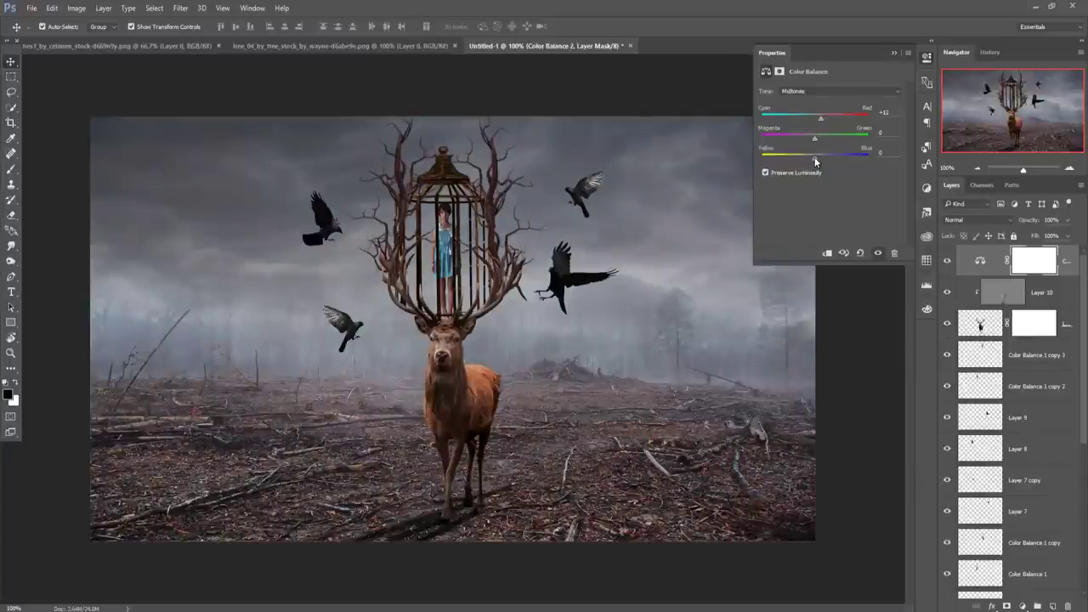
pyautogui.moveTo(808, 158); pyautogui.dragTo(821, 161)
pyautogui.moveTo(820, 118); pyautogui.dragTo(803, 124)
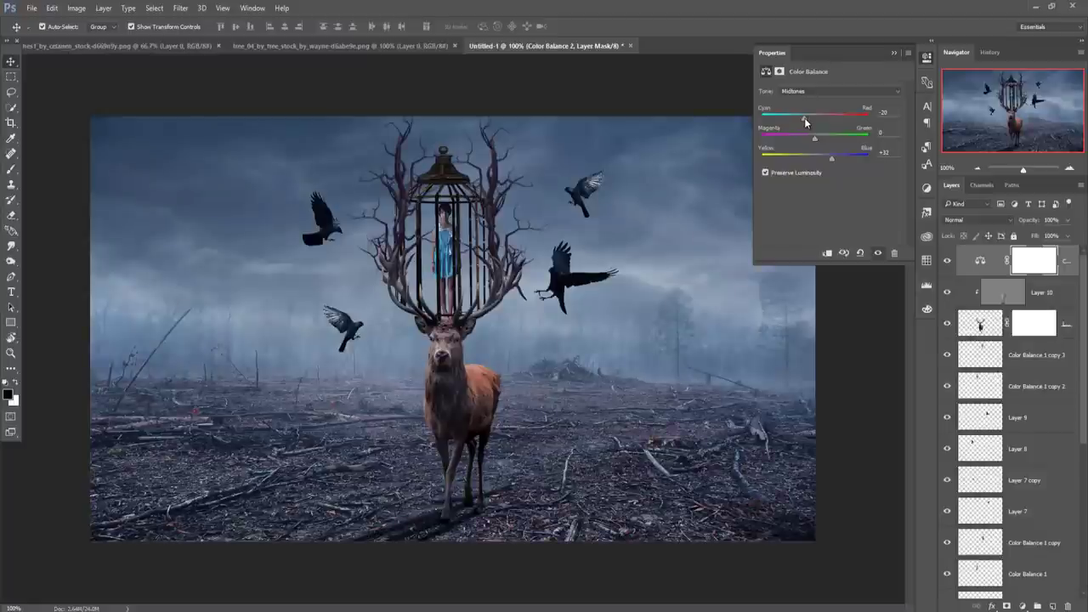
pyautogui.moveTo(804, 118); pyautogui.dragTo(806, 119)
pyautogui.click(891, 54)
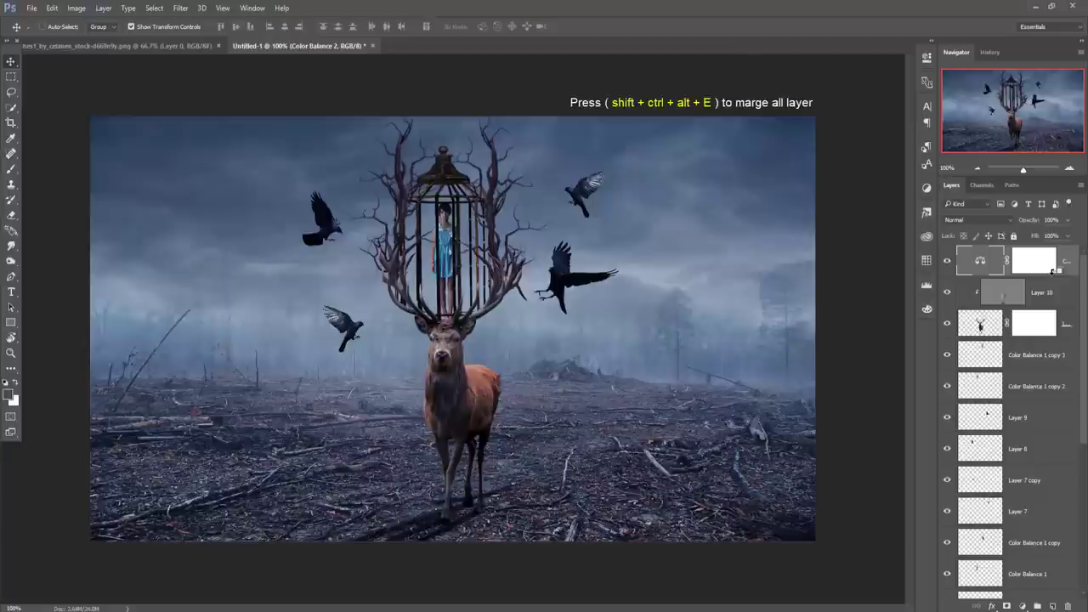
# Stamp all visible layers into Layer 13 with Ctrl+Shift+Alt+E and duplicate it as Layer 13 copy
pyautogui.hotkey('ctrl', 'shift', 'alt', 'e')
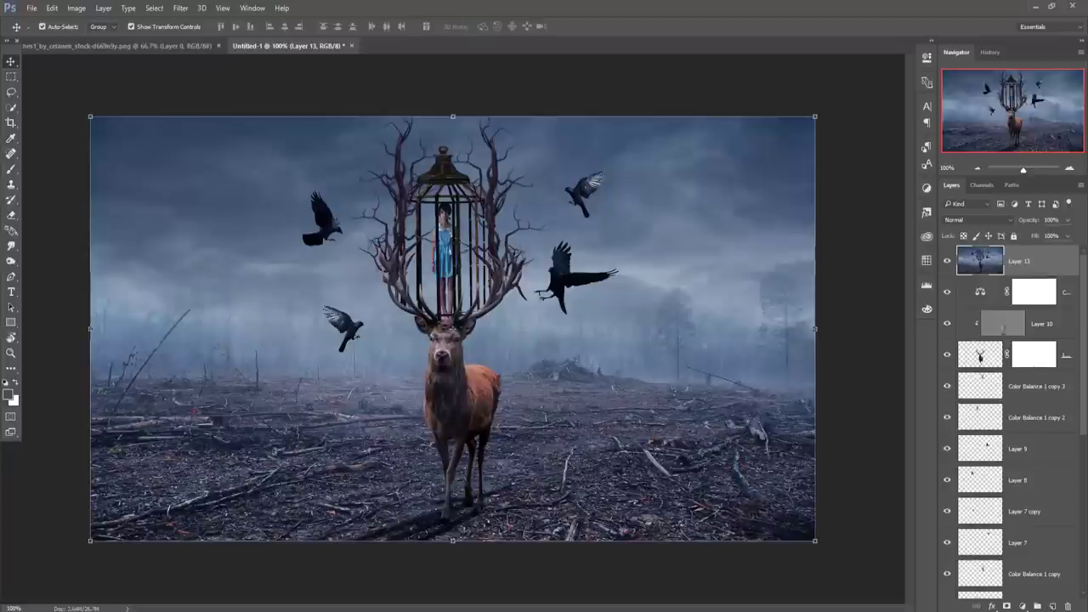
pyautogui.click(180, 8)
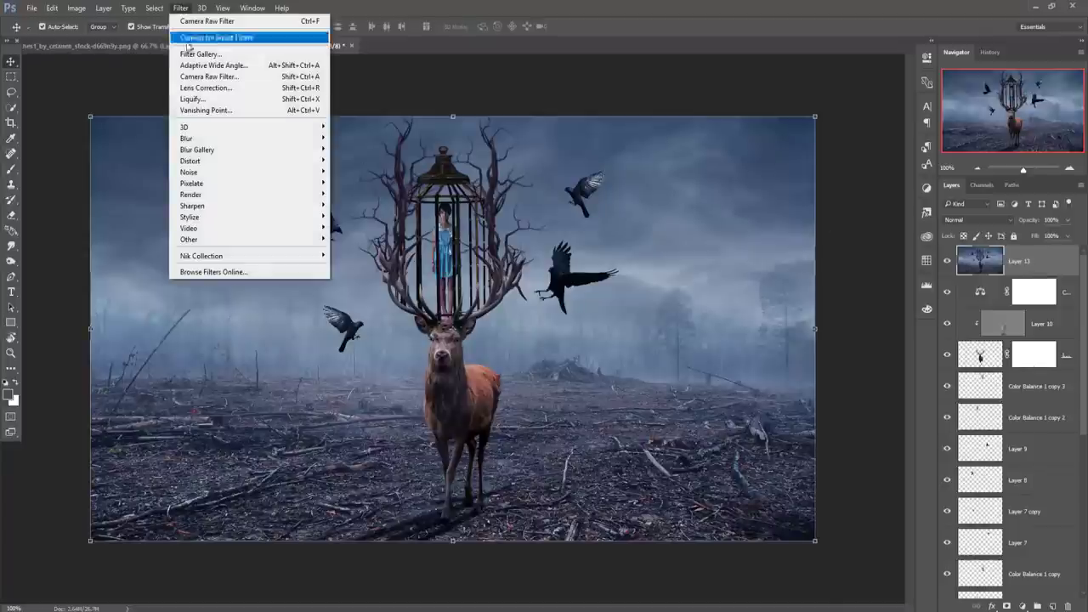
pyautogui.click(1054, 271)
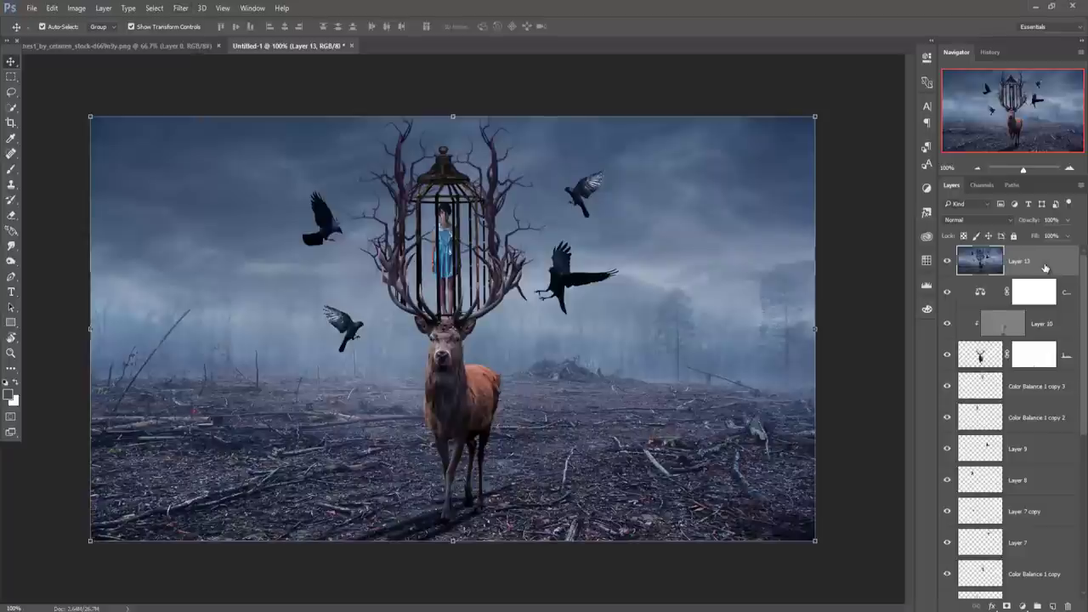
pyautogui.rightClick(1047, 270)
pyautogui.click(924, 127)
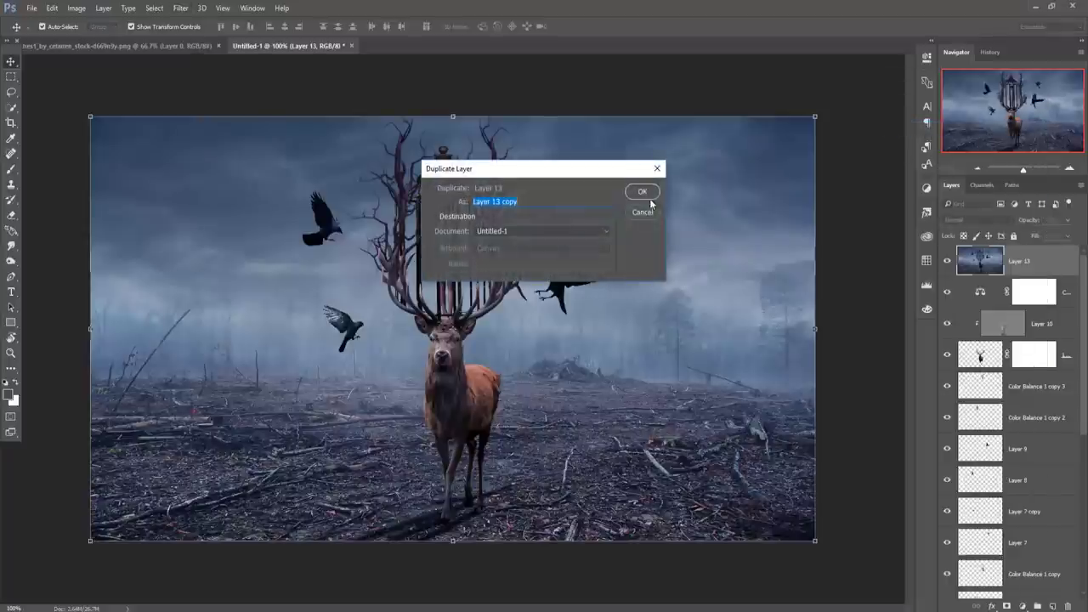
pyautogui.click(643, 192)
pyautogui.click(179, 11)
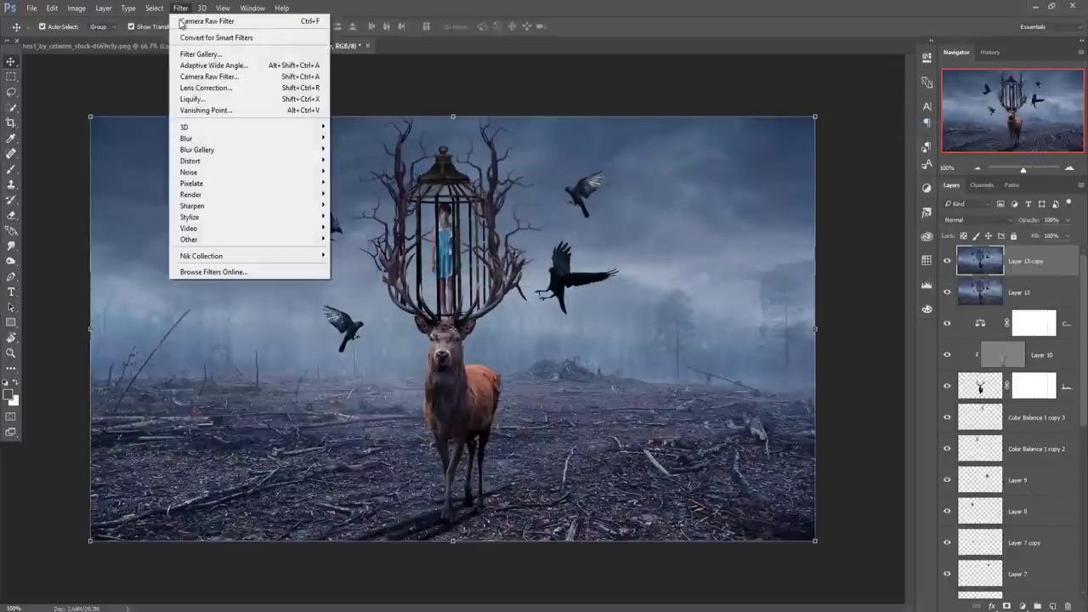
# Camera Raw Layer 13 copy: Temperature +10, Contrast +29, lower Vibrance, Oranges hue shifted slightly
pyautogui.click(188, 73)
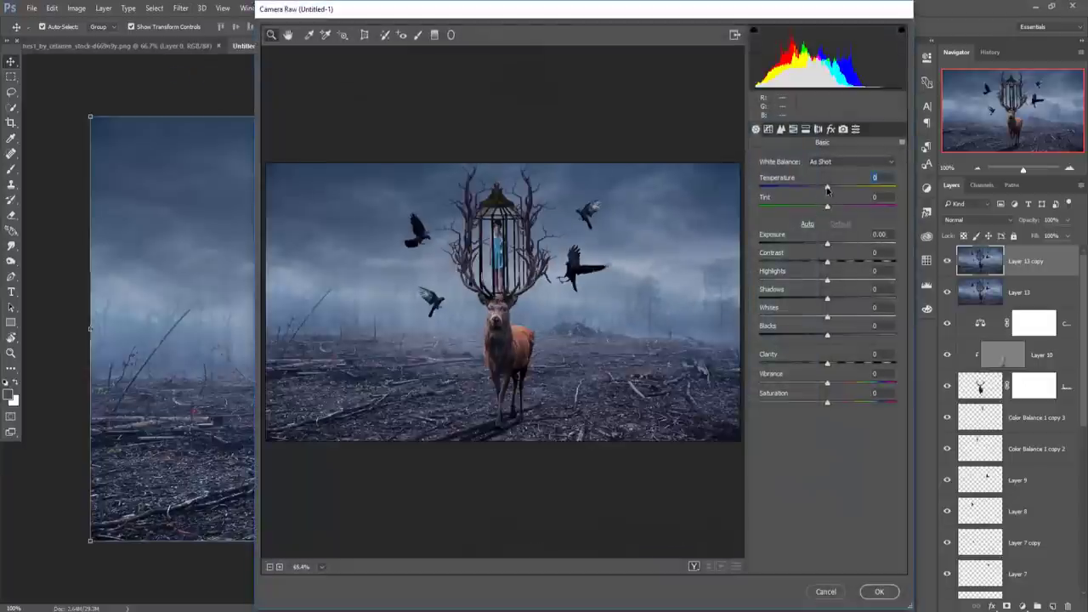
pyautogui.moveTo(826, 189); pyautogui.dragTo(834, 188)
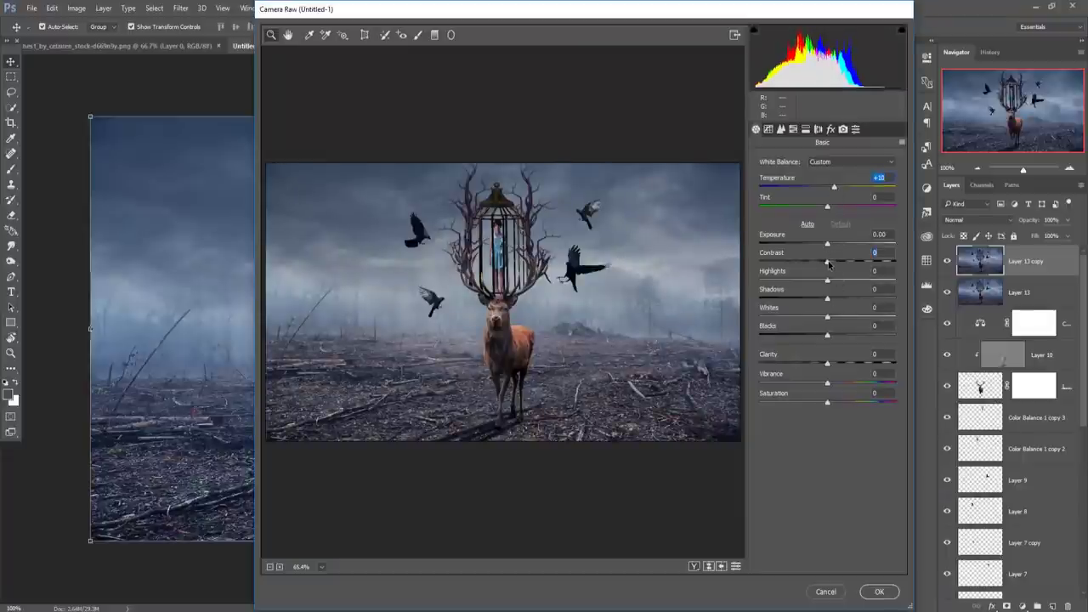
pyautogui.moveTo(828, 265); pyautogui.dragTo(851, 266)
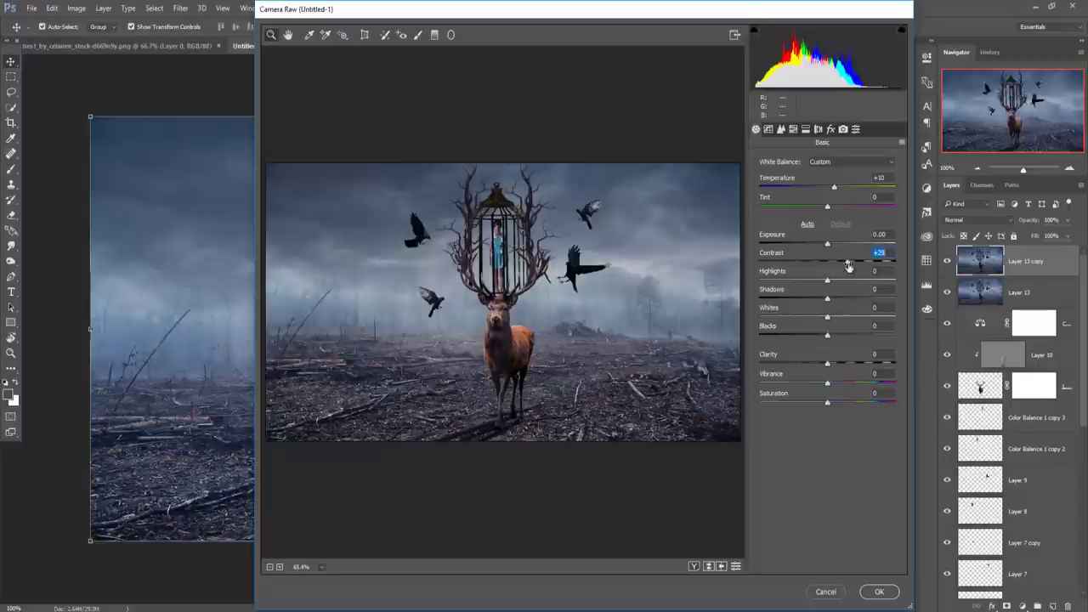
pyautogui.moveTo(850, 266); pyautogui.dragTo(848, 265)
pyautogui.moveTo(826, 385); pyautogui.dragTo(817, 385)
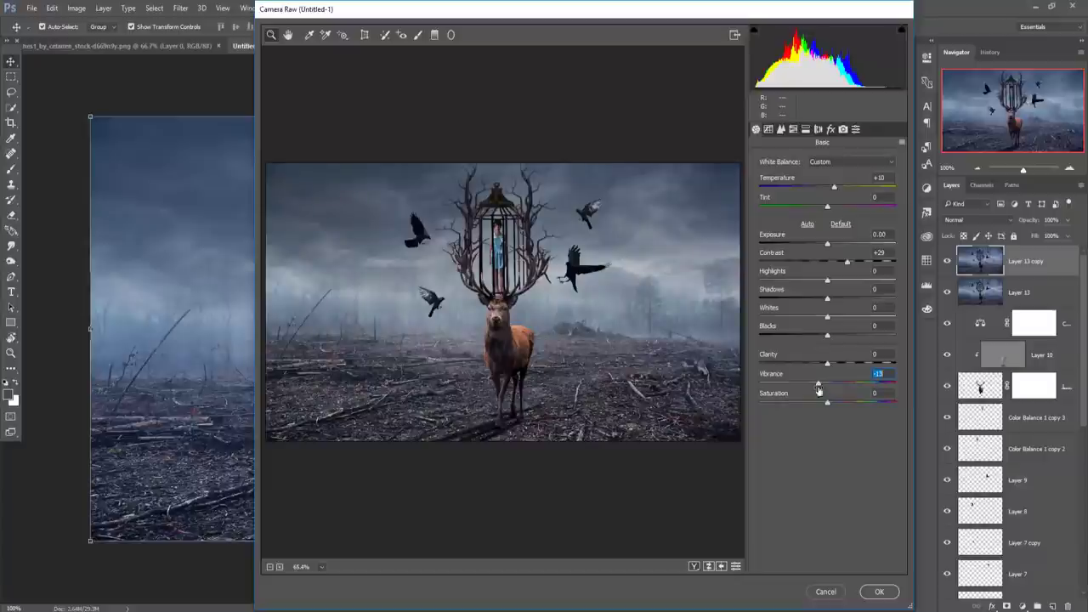
pyautogui.click(792, 129)
pyautogui.moveTo(827, 244)
pyautogui.mouseDown()
pyautogui.moveTo(855, 243)
pyautogui.moveTo(785, 242)
pyautogui.moveTo(850, 244)
pyautogui.moveTo(828, 244)
pyautogui.moveTo(852, 264)
pyautogui.moveTo(807, 263)
pyautogui.moveTo(821, 261)
pyautogui.mouseUp()
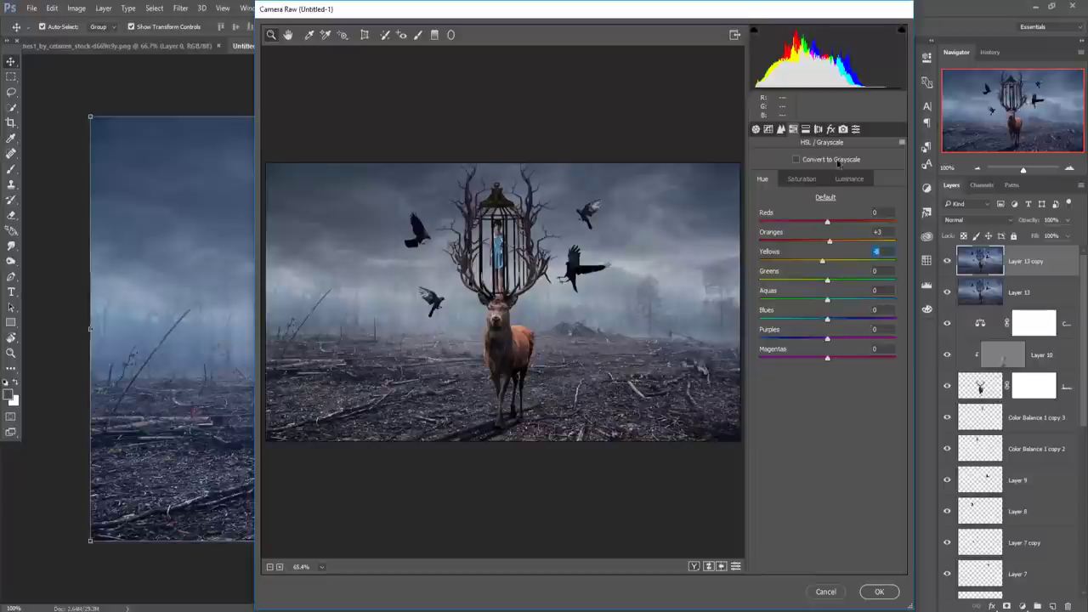
# Add a -11 vignette, split-tone highlights (hue 203, sat 7) and shadows (hue 36, sat 9), and apply
pyautogui.click(830, 129)
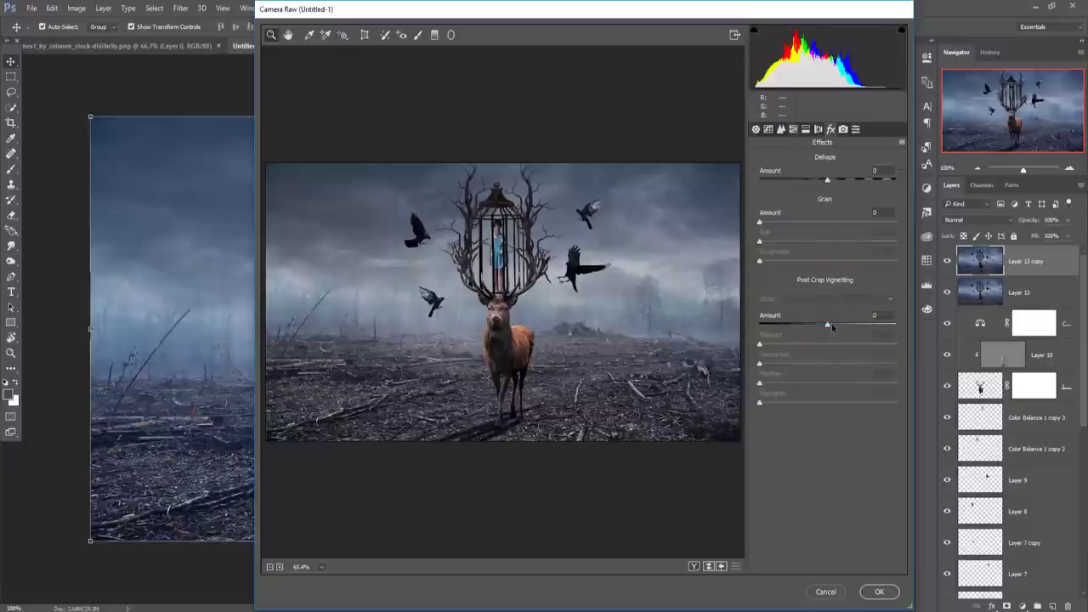
pyautogui.moveTo(827, 326); pyautogui.dragTo(820, 328)
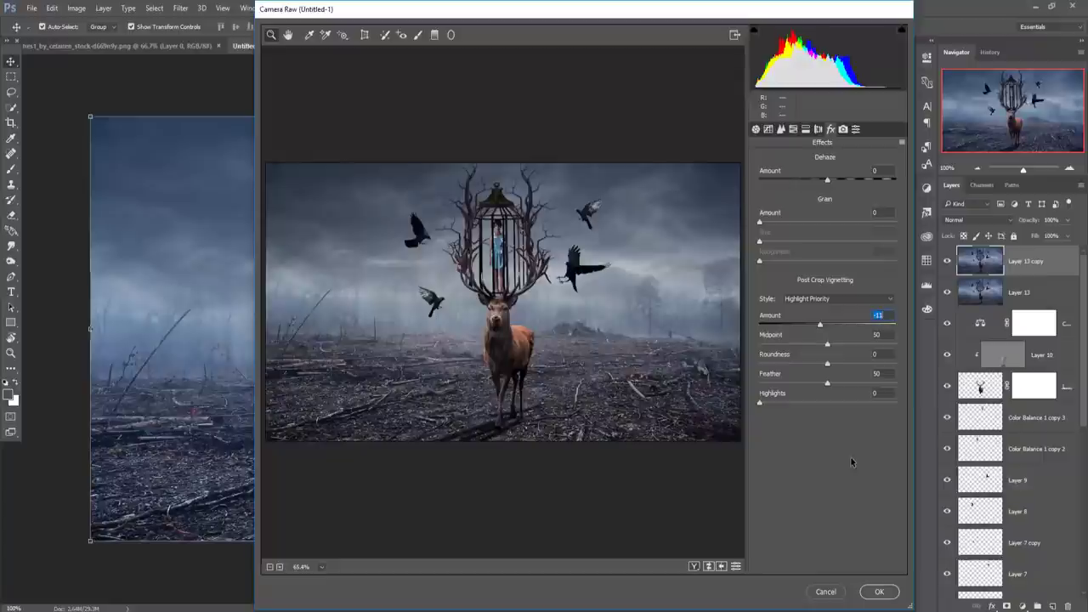
pyautogui.click(806, 129)
pyautogui.moveTo(761, 178); pyautogui.dragTo(836, 182)
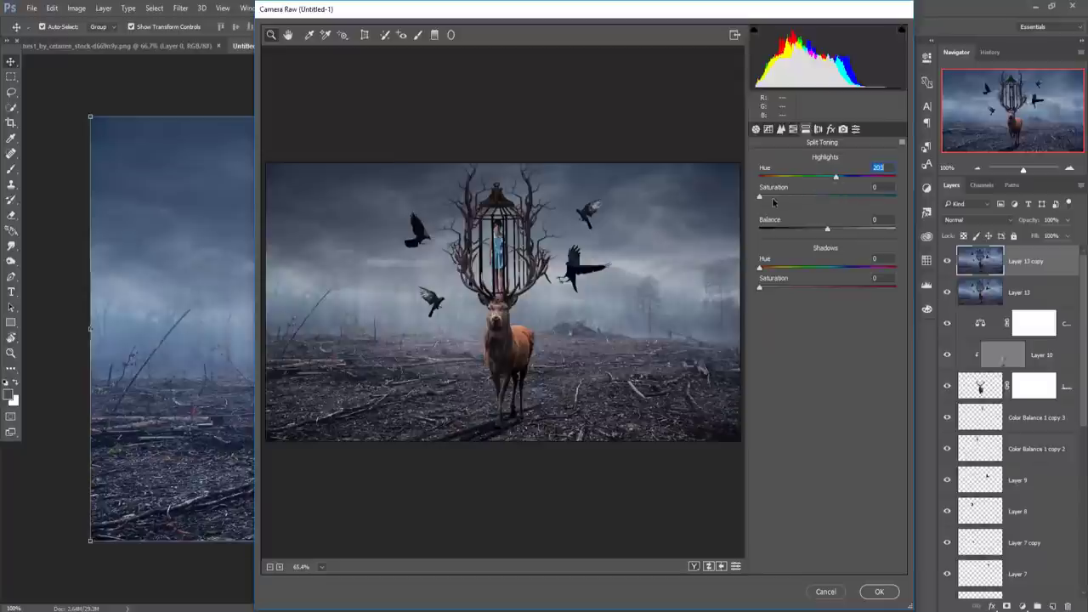
pyautogui.moveTo(760, 198); pyautogui.dragTo(768, 198)
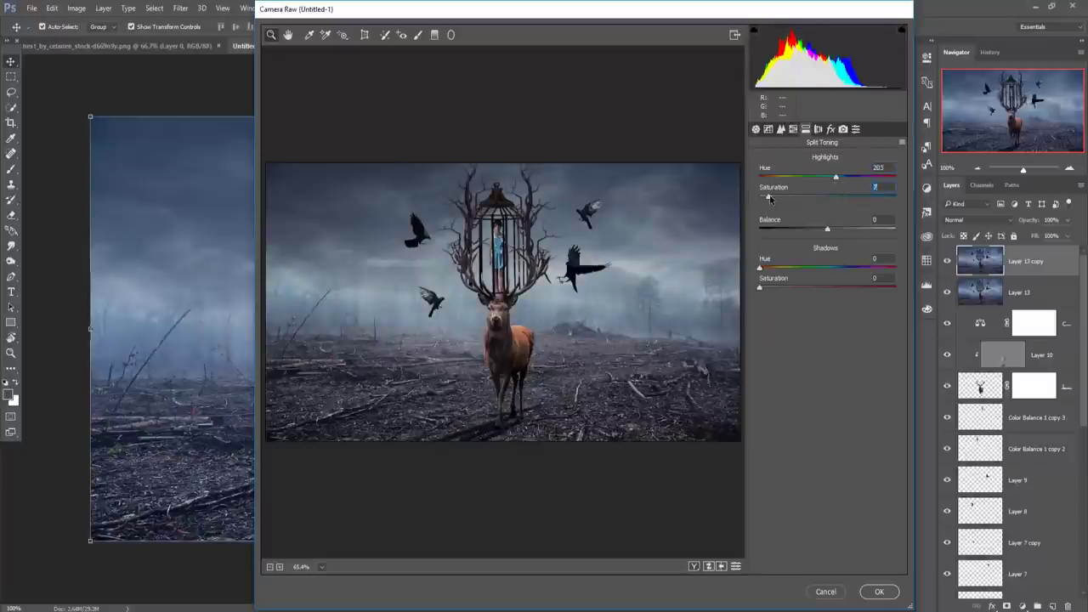
pyautogui.moveTo(760, 269)
pyautogui.mouseDown()
pyautogui.moveTo(771, 269)
pyautogui.moveTo(772, 289)
pyautogui.mouseUp()
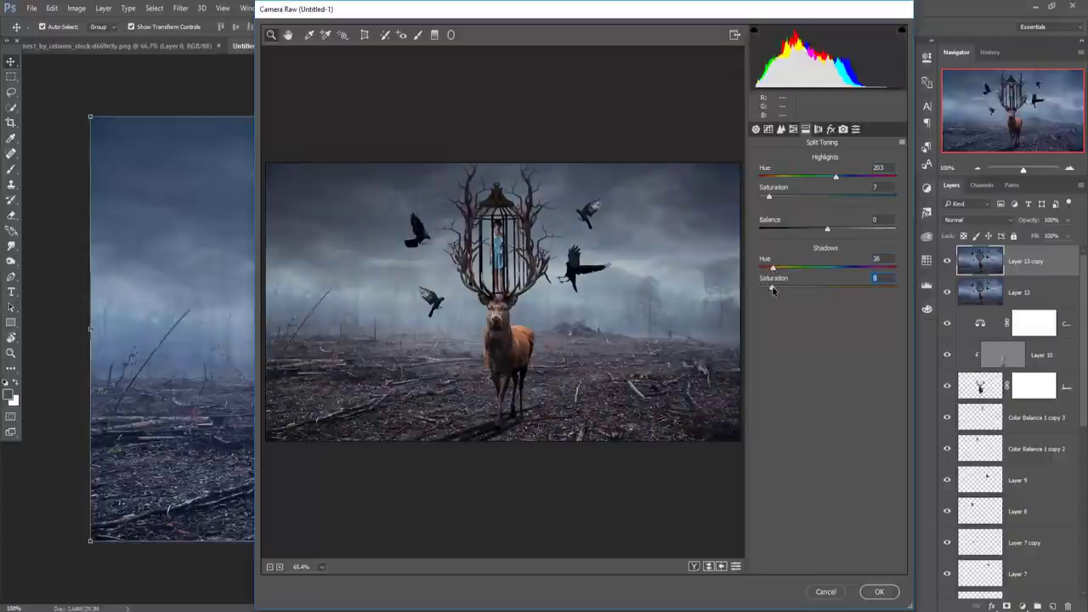
pyautogui.click(878, 591)
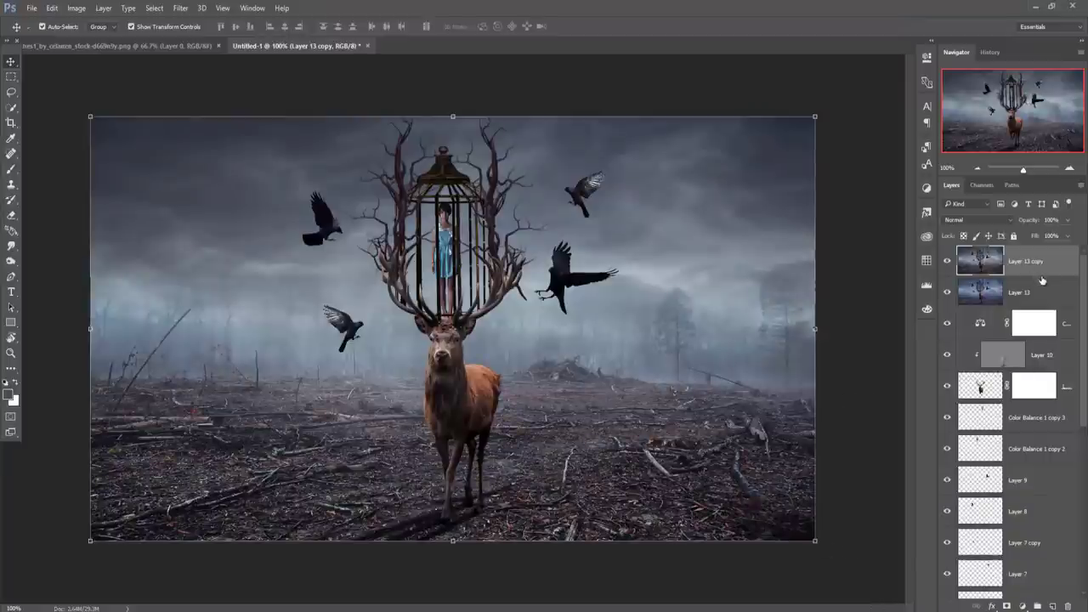
# Apply a Color Efex Pro 4 Cross Processing look at about 22% with raised highlights, plus an empty layer
pyautogui.click(180, 8)
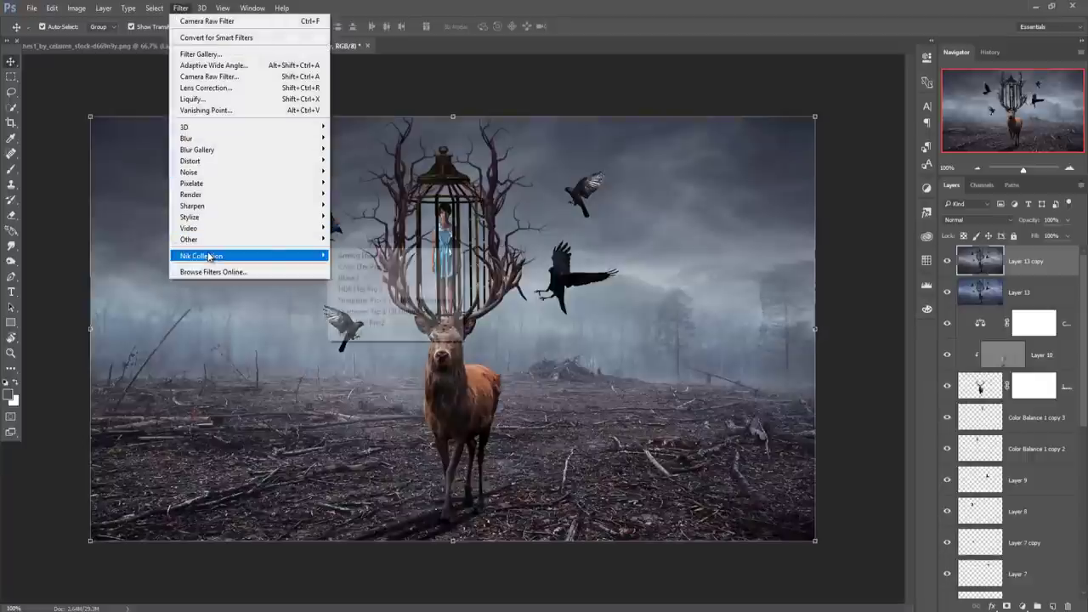
pyautogui.moveTo(201, 256)
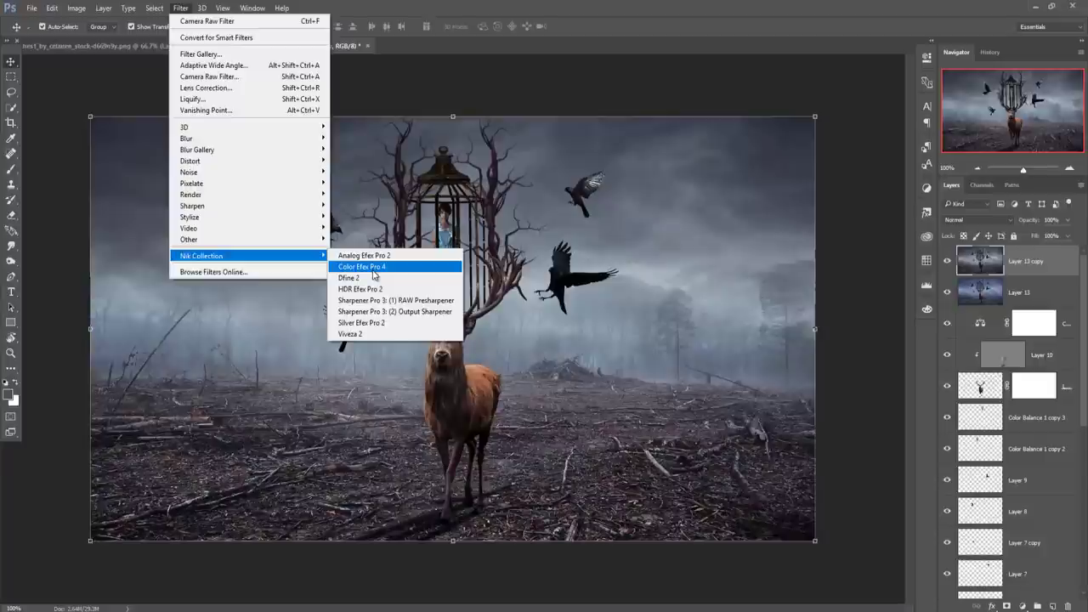
pyautogui.click(374, 260)
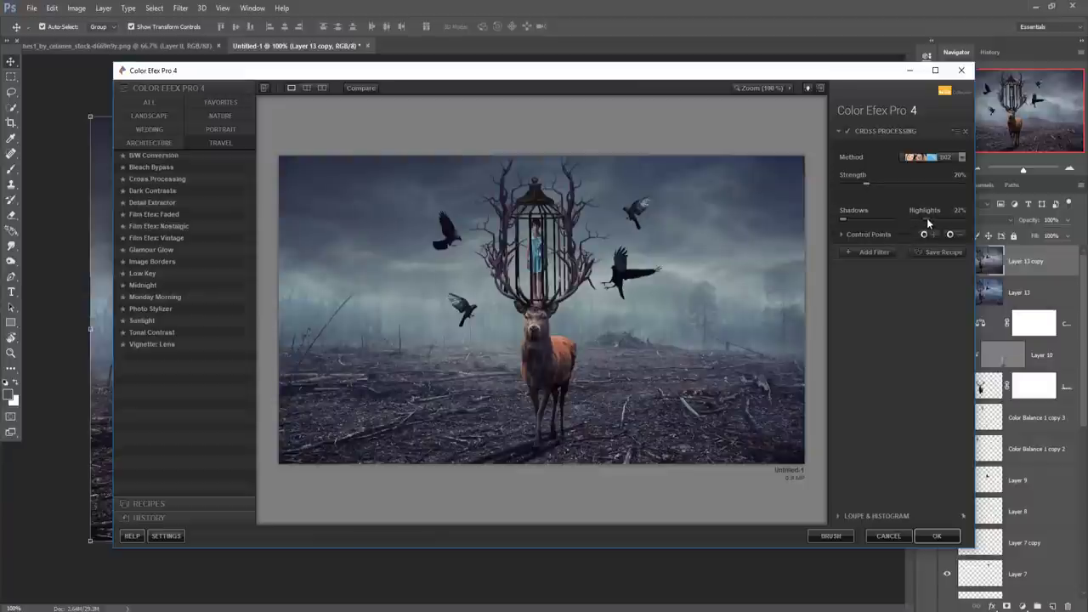
pyautogui.moveTo(926, 220)
pyautogui.mouseDown()
pyautogui.moveTo(945, 221)
pyautogui.moveTo(936, 225)
pyautogui.mouseUp()
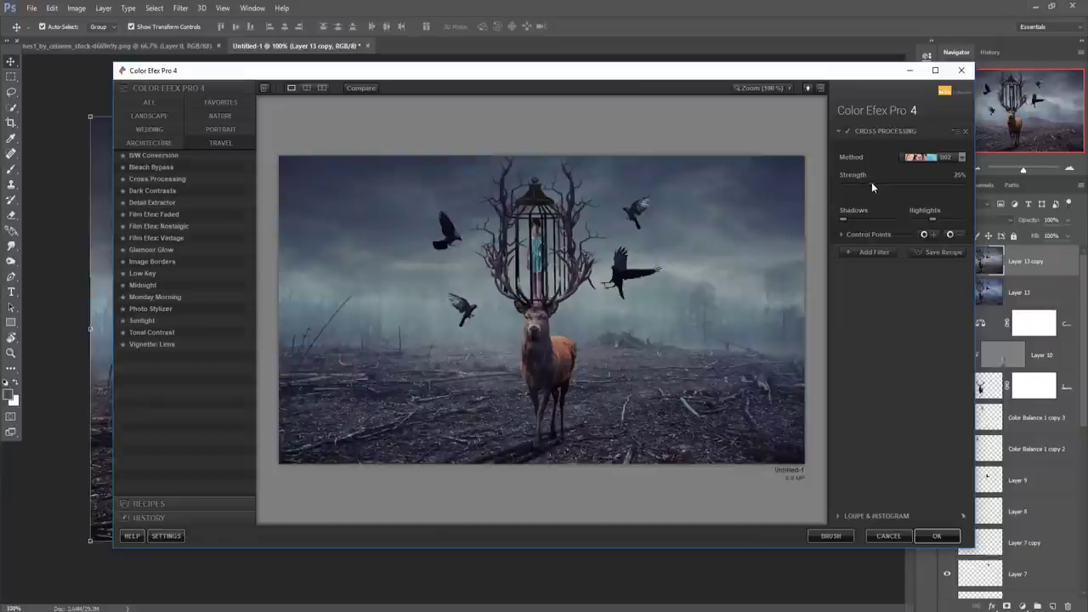
pyautogui.click(932, 534)
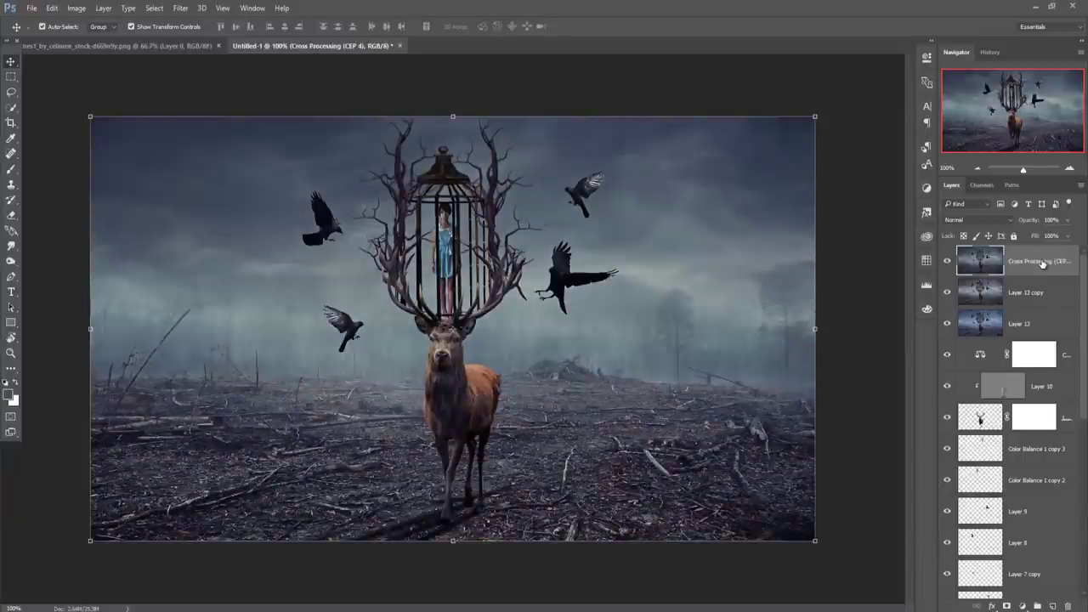
pyautogui.click(1052, 605)
# Fill the new layer with 50% gray and set its blend mode to Soft Light
pyautogui.click(51, 8)
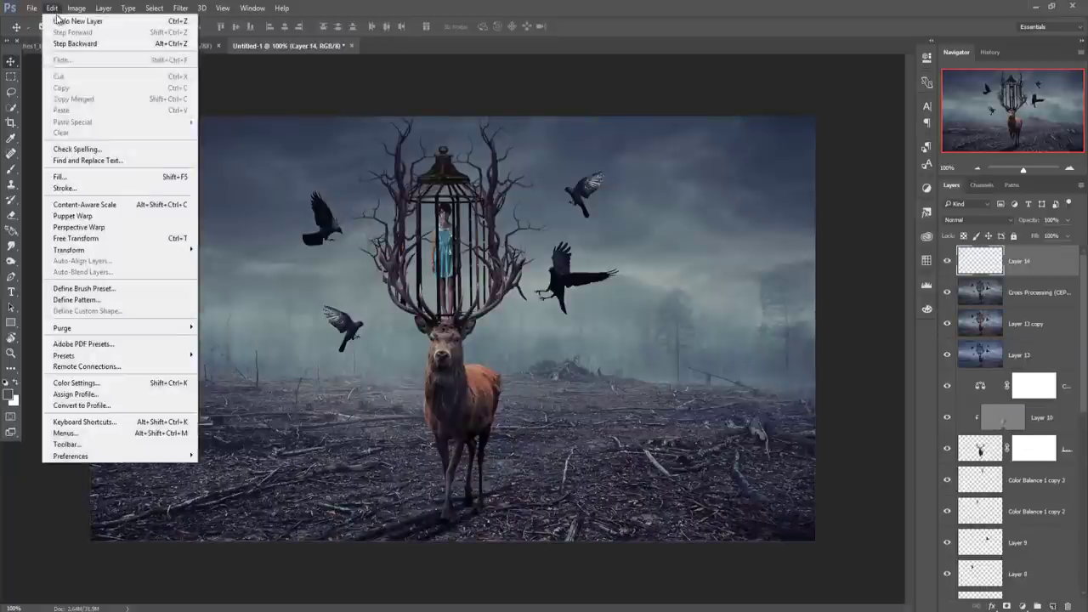
pyautogui.click(68, 176)
pyautogui.click(620, 184)
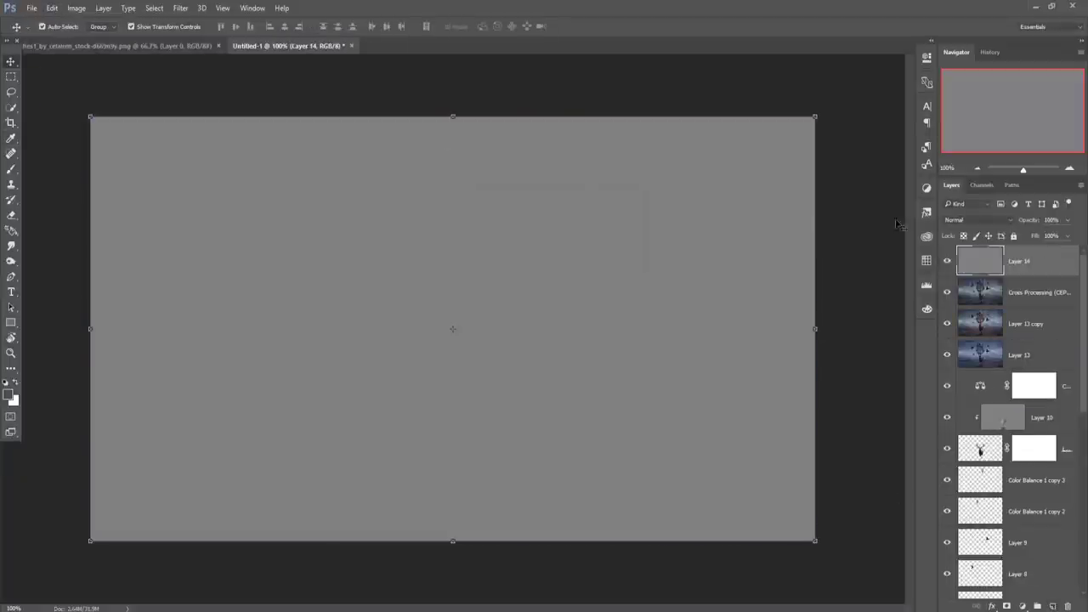
pyautogui.click(977, 219)
pyautogui.click(954, 343)
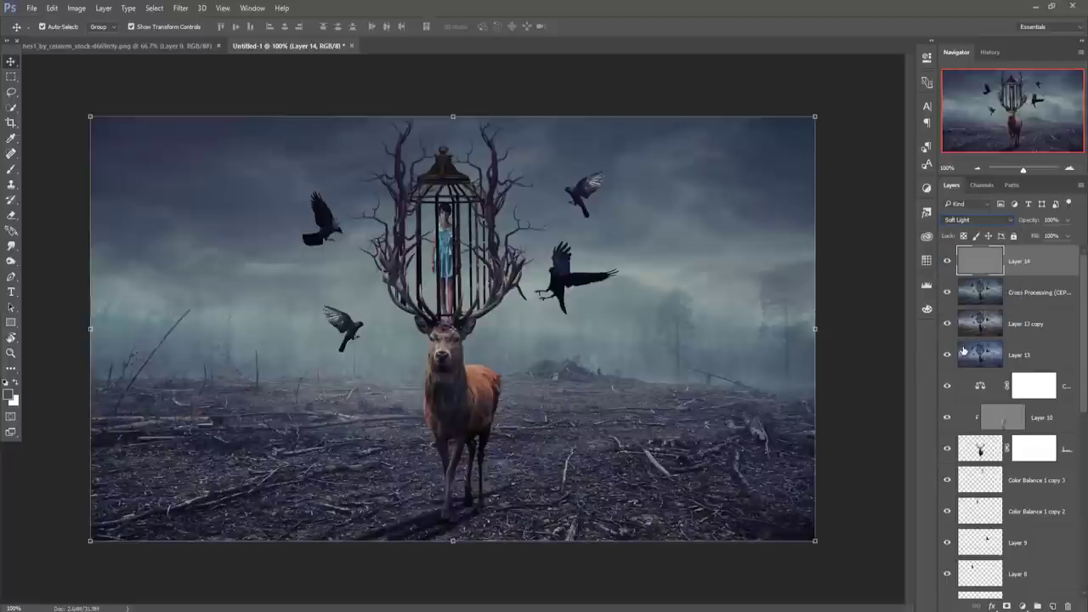
# Add a warming Photo Filter adjustment layer with density lowered to about 20%
pyautogui.click(1023, 606)
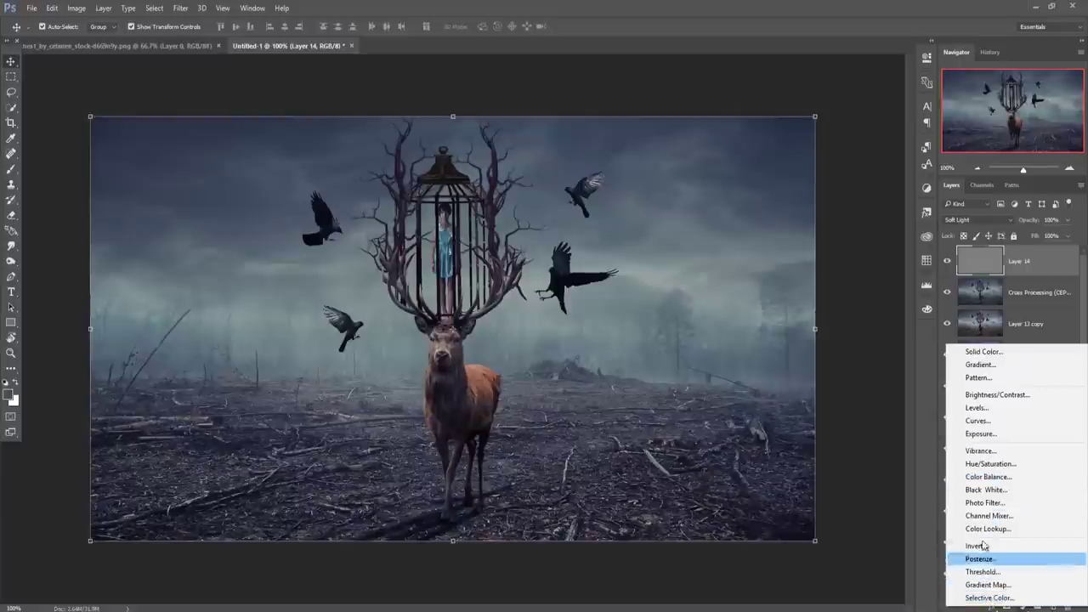
pyautogui.click(986, 503)
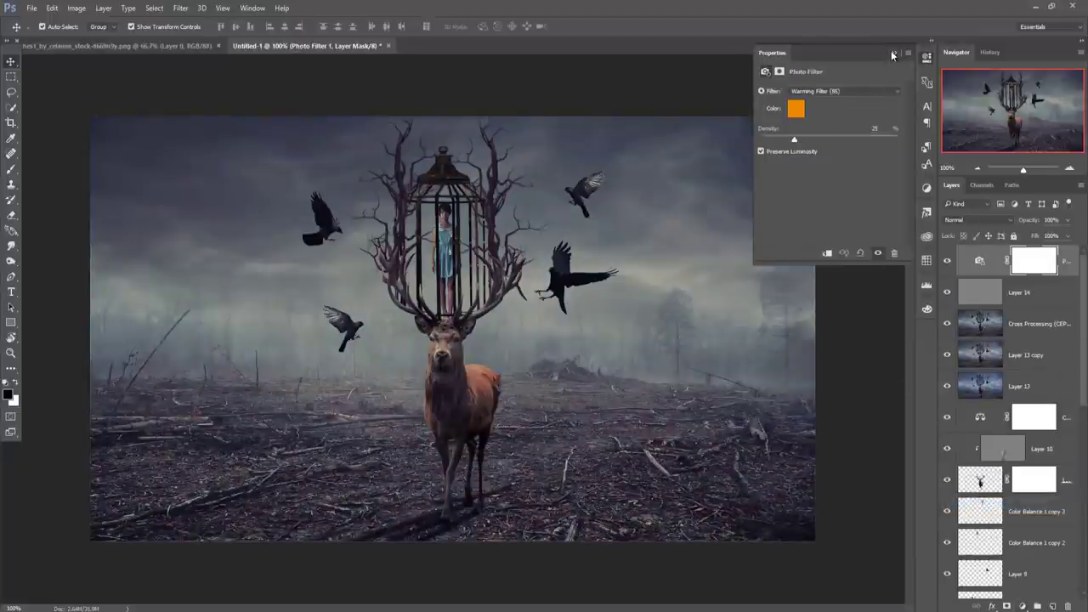
pyautogui.moveTo(794, 141); pyautogui.dragTo(784, 143)
pyautogui.click(894, 53)
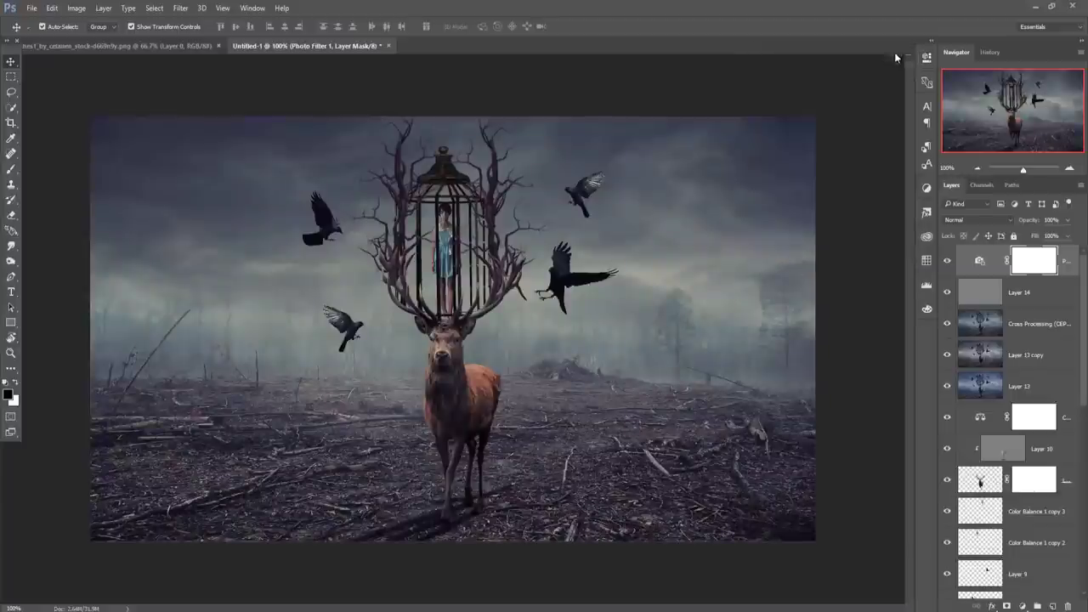
pyautogui.click(1072, 265)
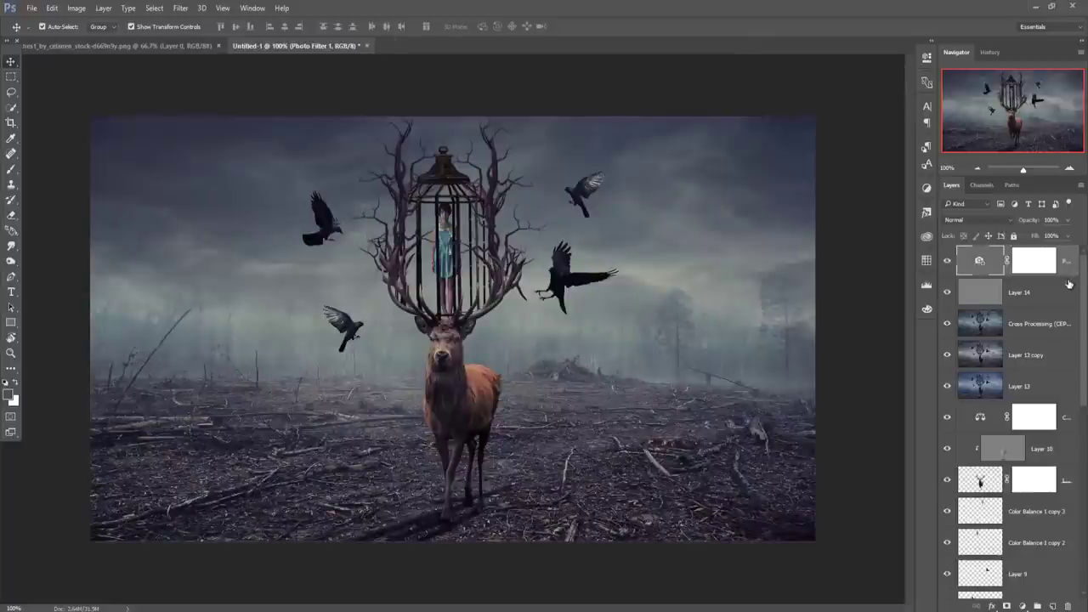